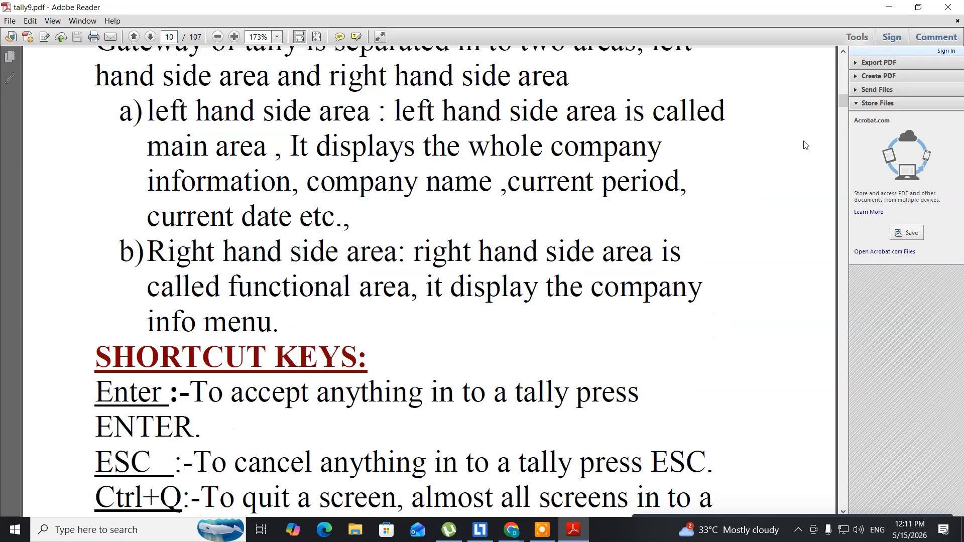
Step: Read through the function keys and the Chart of accounts table of names and groups in tally9.pdf, up to page 16
scroll(805, 145, down, 15)
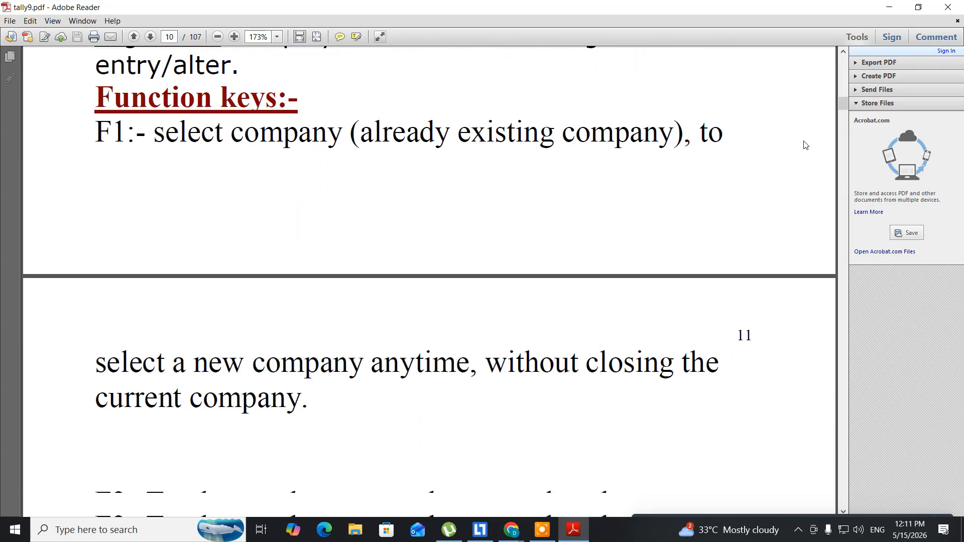
scroll(805, 145, down, 15)
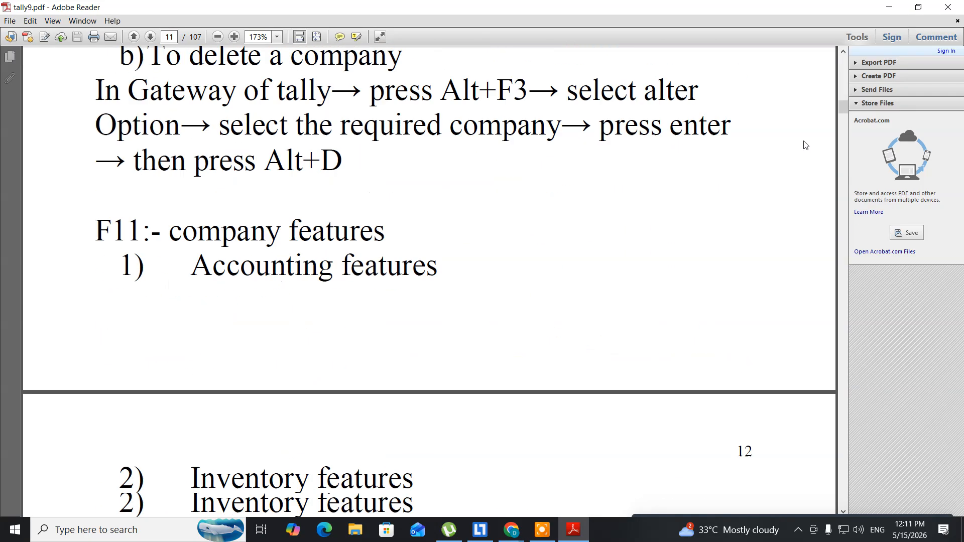
scroll(805, 146, down, 12)
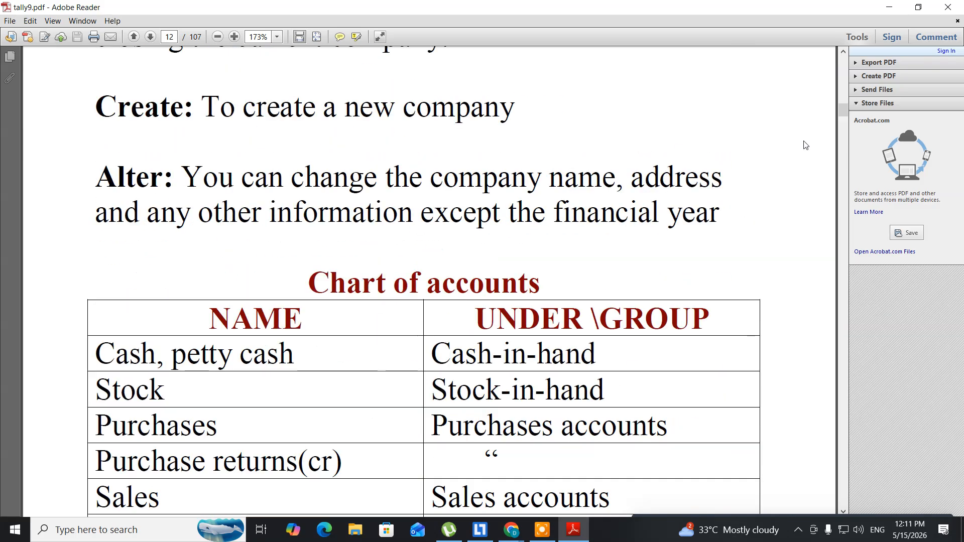
scroll(805, 145, up, 3)
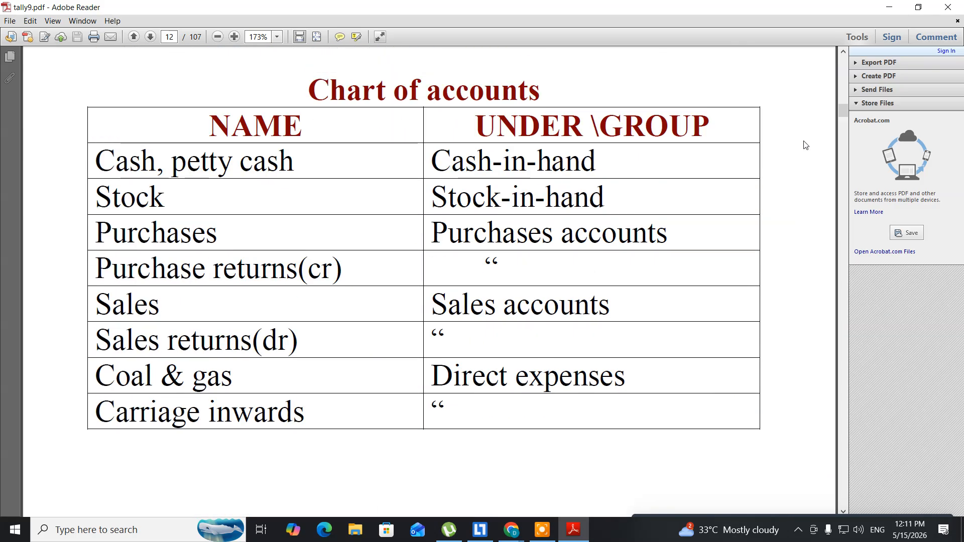
scroll(805, 145, down, 3)
scroll(805, 145, up, 1)
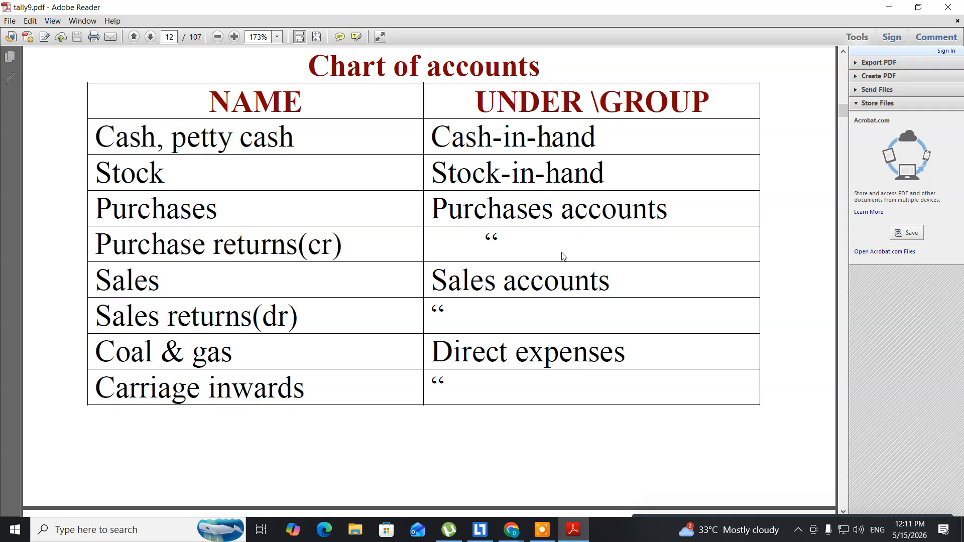
scroll(562, 257, down, 3)
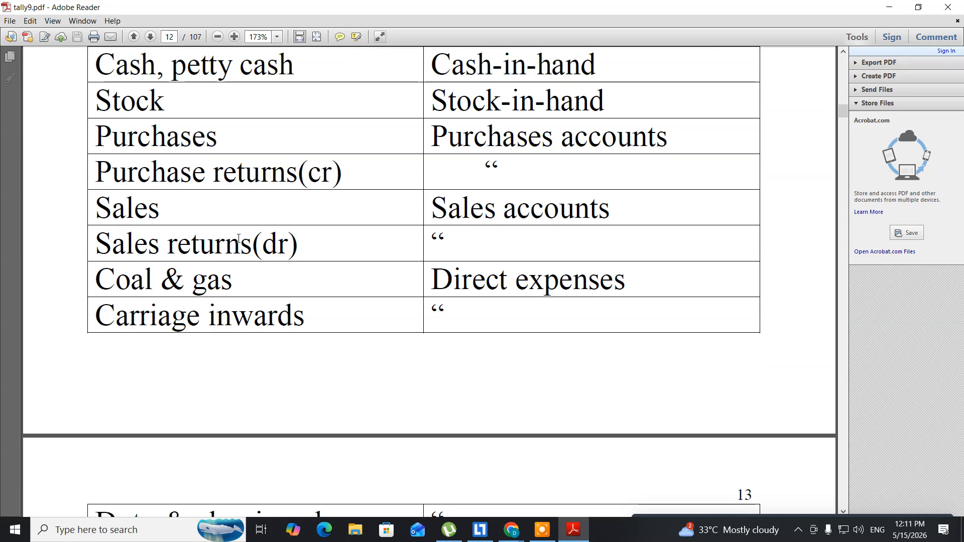
scroll(553, 268, down, 18)
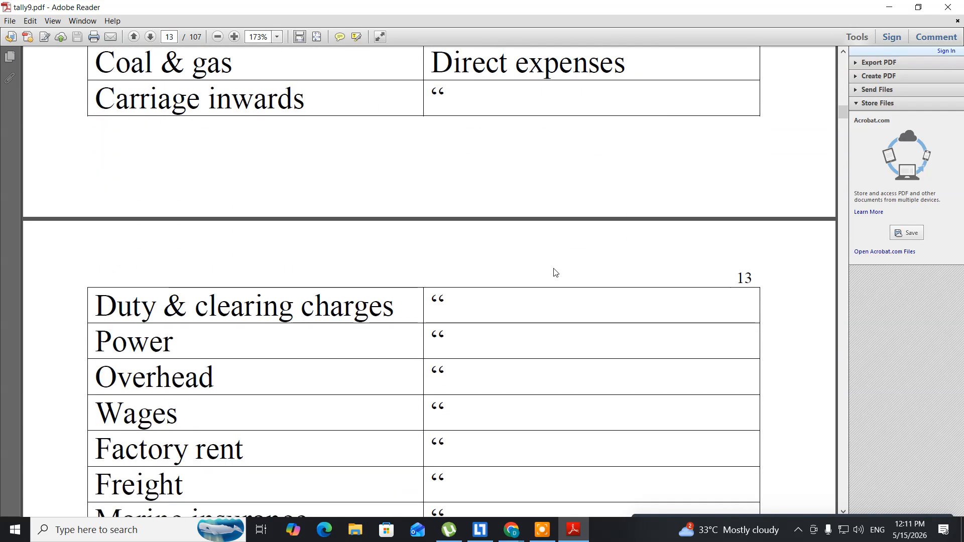
scroll(554, 272, down, 20)
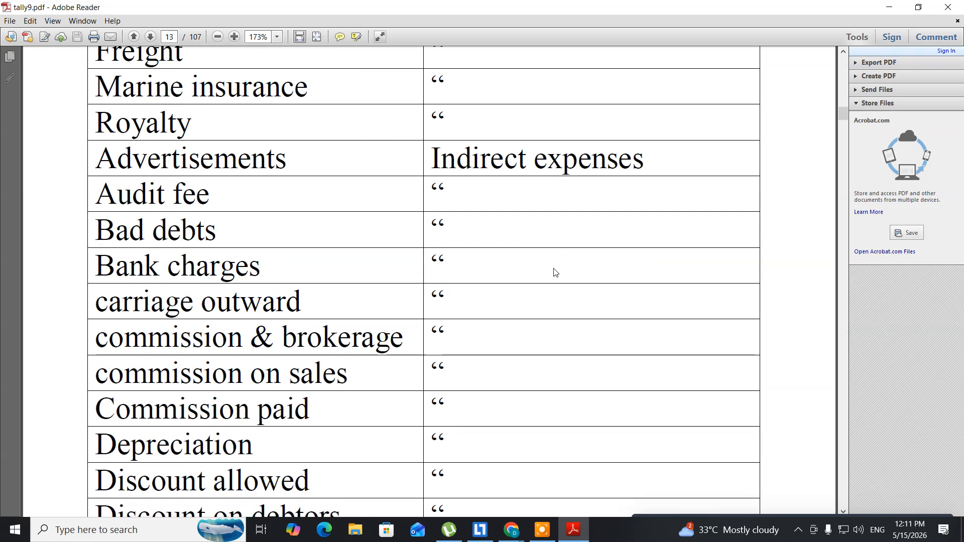
scroll(555, 272, down, 20)
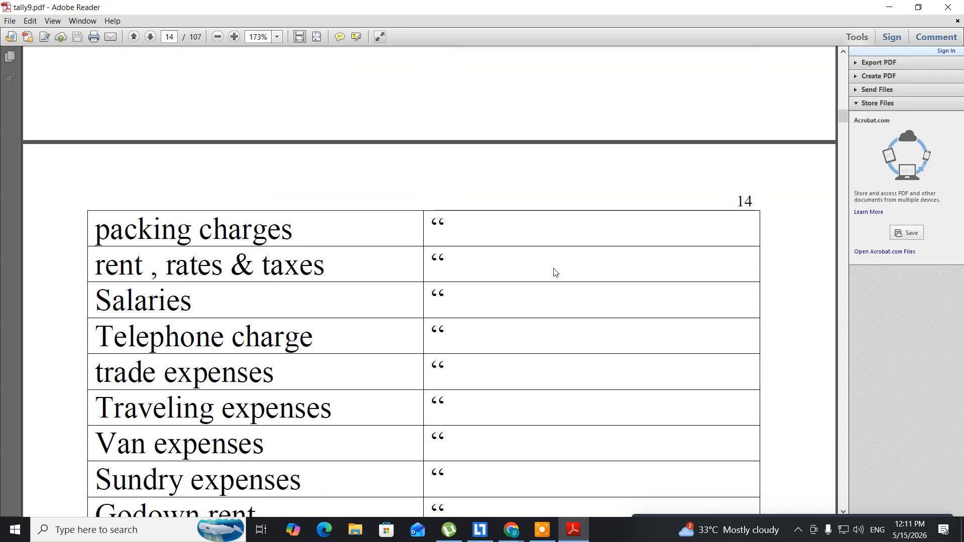
scroll(554, 272, down, 9)
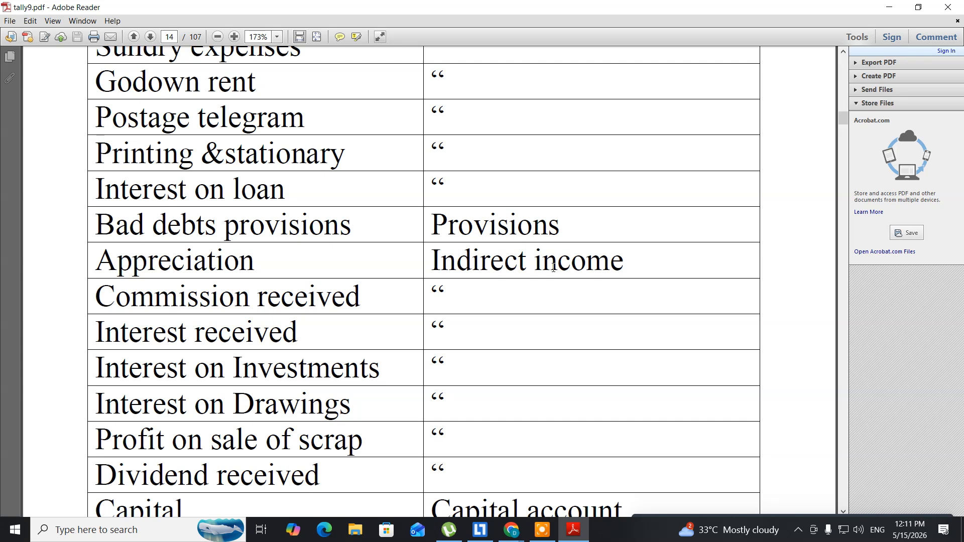
scroll(553, 267, down, 15)
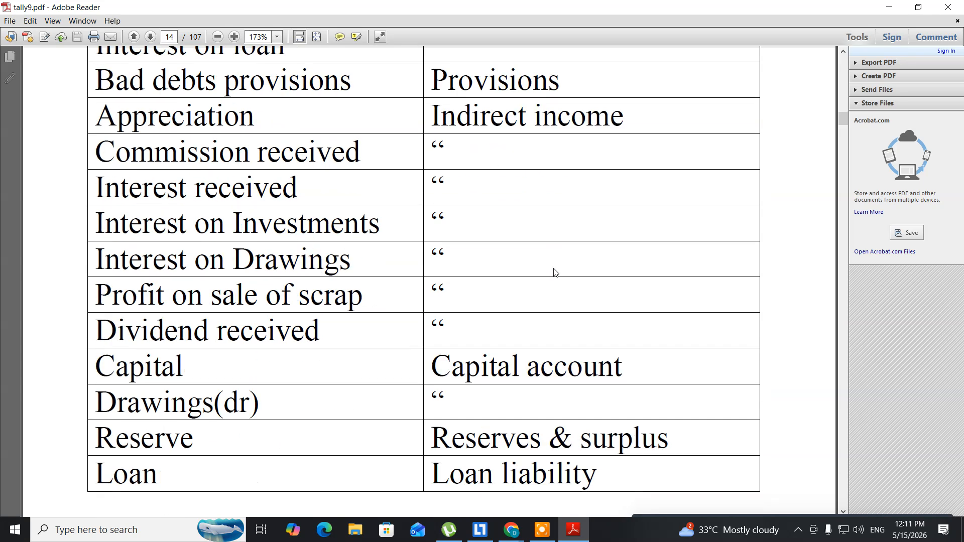
scroll(553, 268, down, 19)
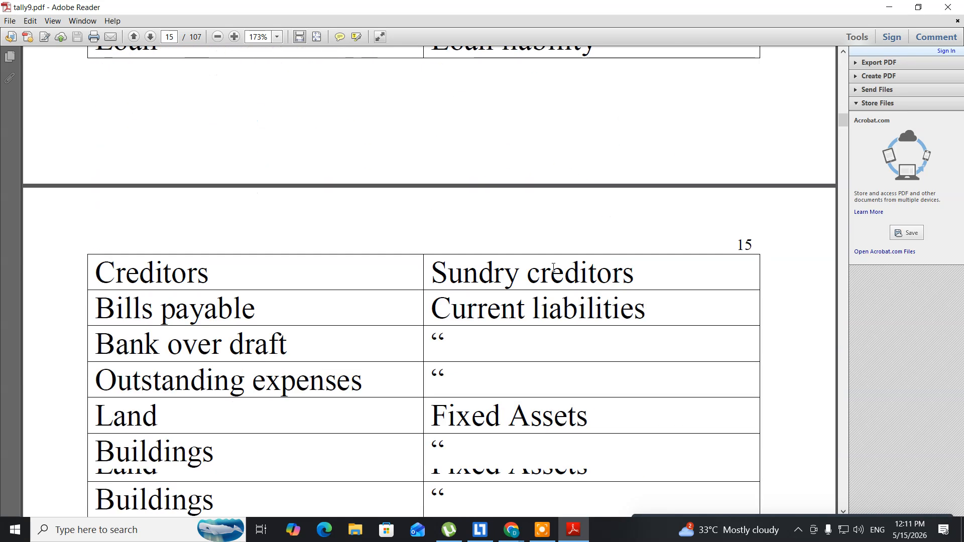
scroll(555, 272, down, 20)
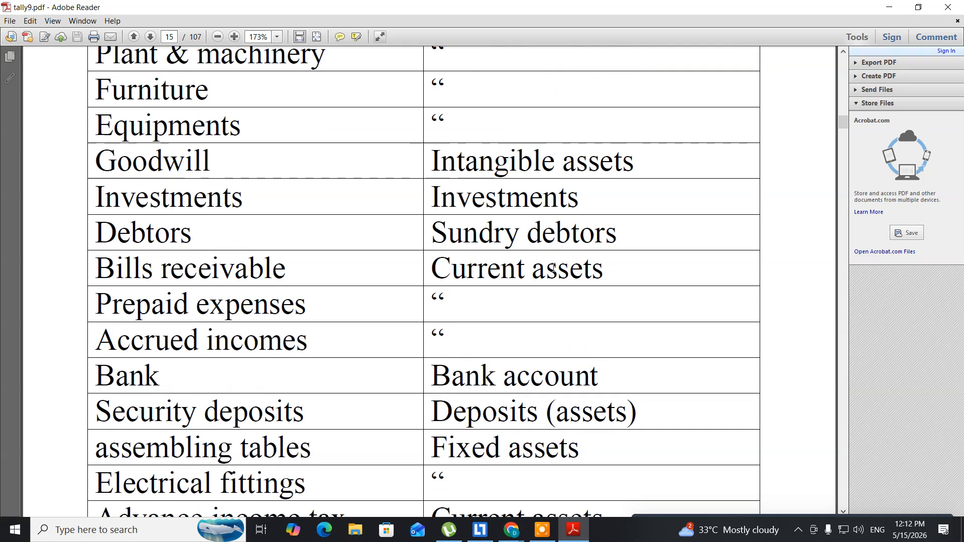
scroll(555, 272, down, 20)
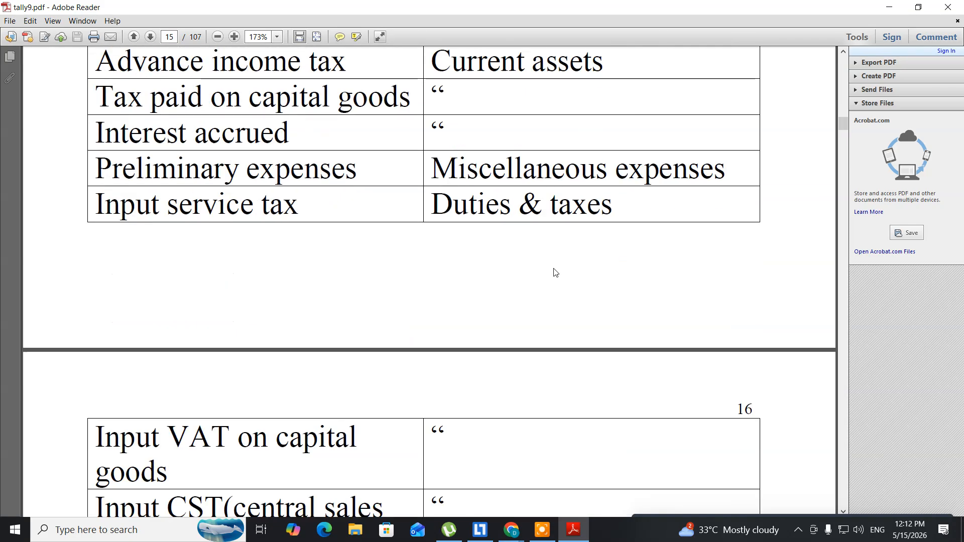
scroll(555, 272, down, 20)
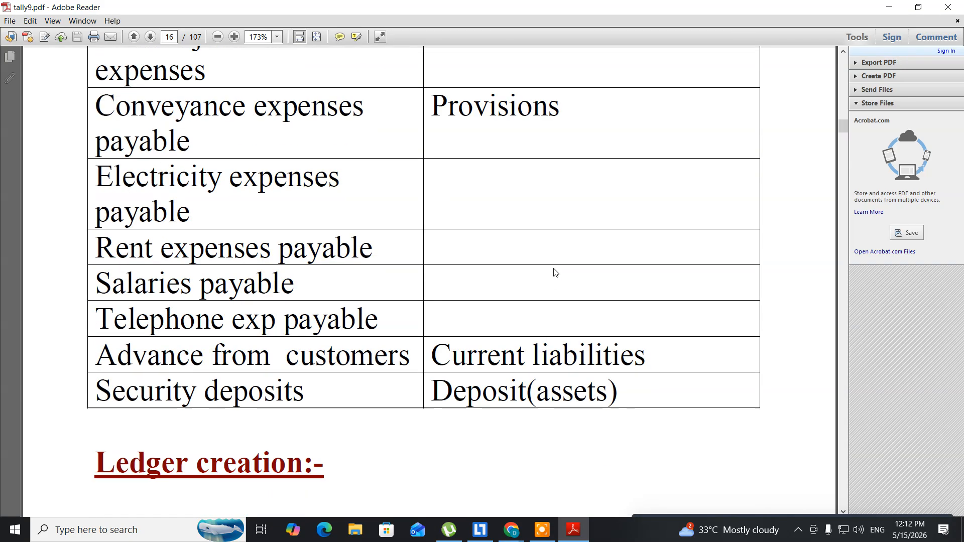
Step: Read the ledger creation notes and find the Ledger 1 exercise table on page 18
scroll(555, 272, down, 20)
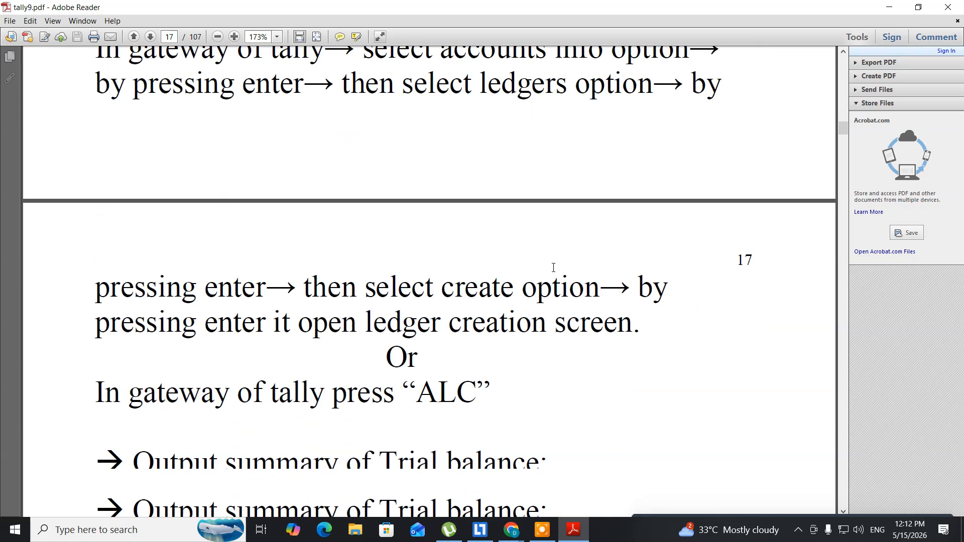
scroll(553, 267, down, 20)
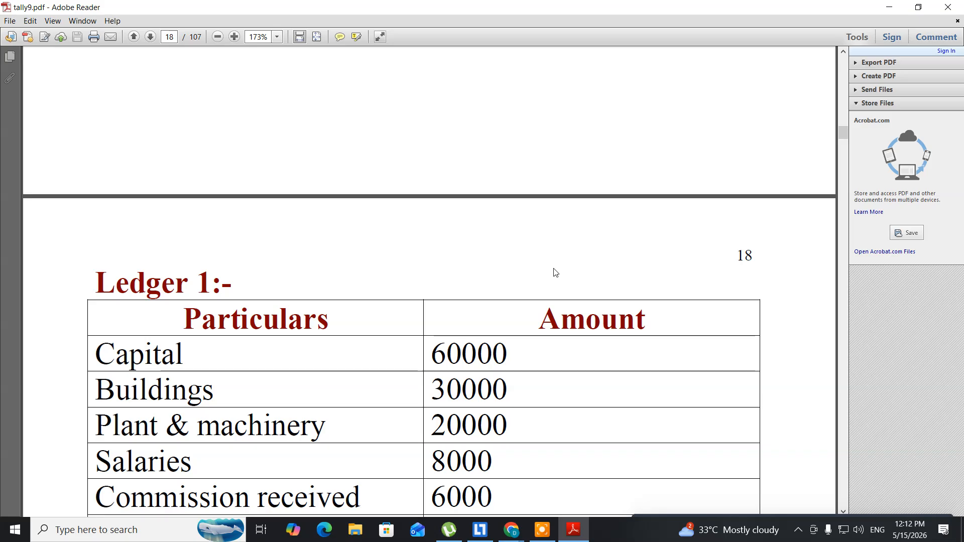
scroll(555, 272, down, 7)
scroll(554, 272, down, 1)
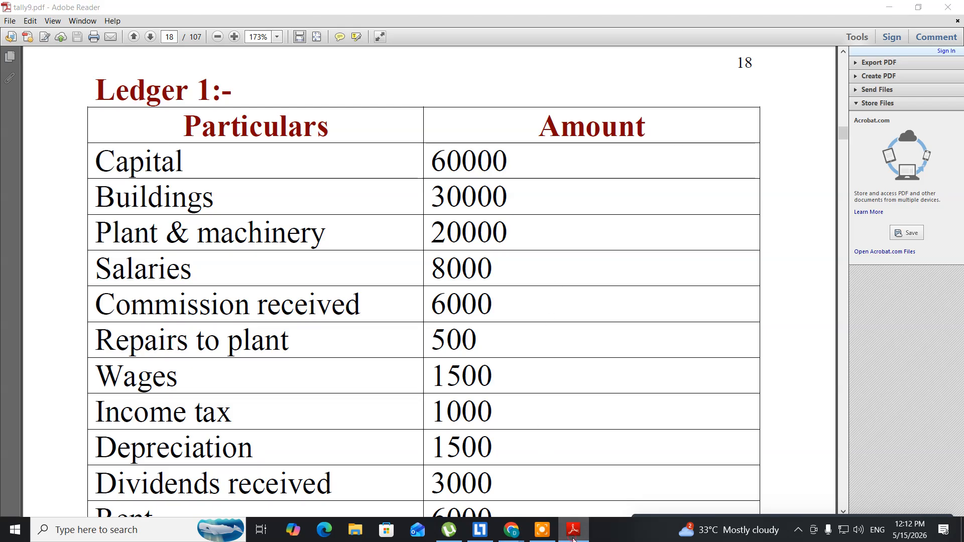
Step: Minimize the open windows, switch to TallyPrime from the desktop and continue in Educational Mode
click(573, 530)
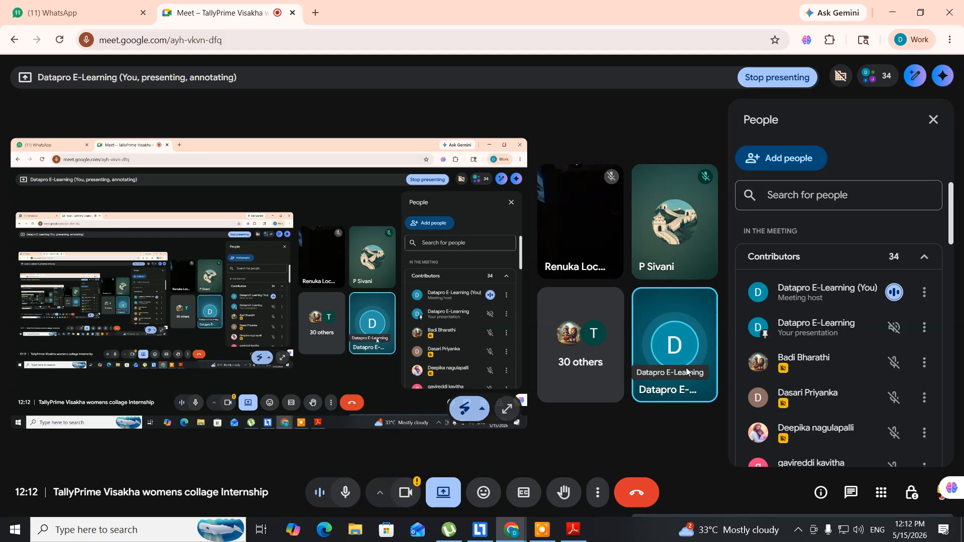
click(892, 14)
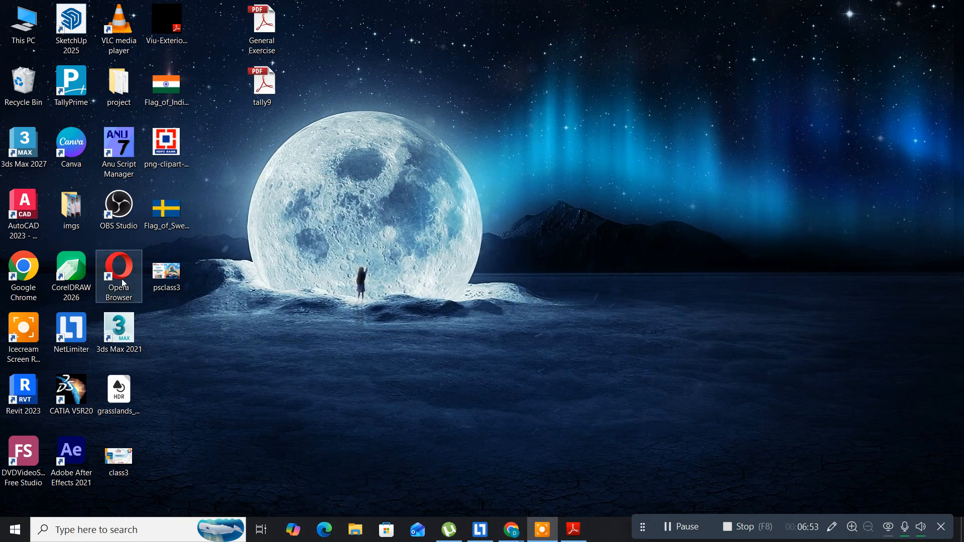
double_click(62, 80)
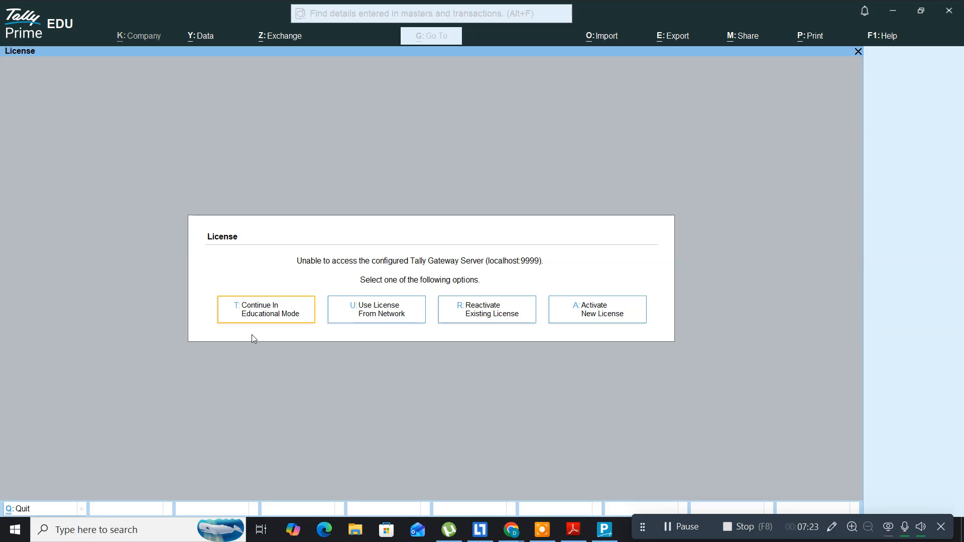
click(269, 317)
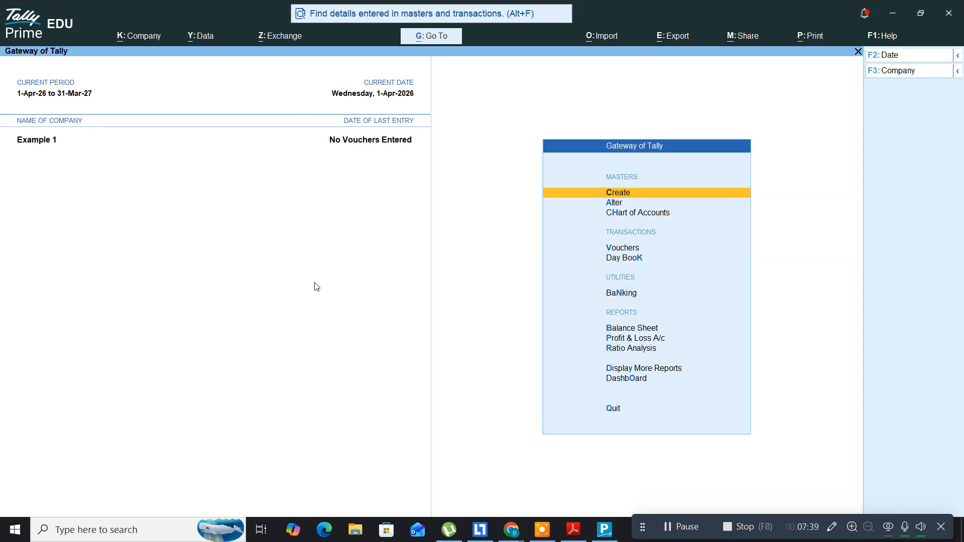
Step: Shut the company Example 1
key(alt+k)
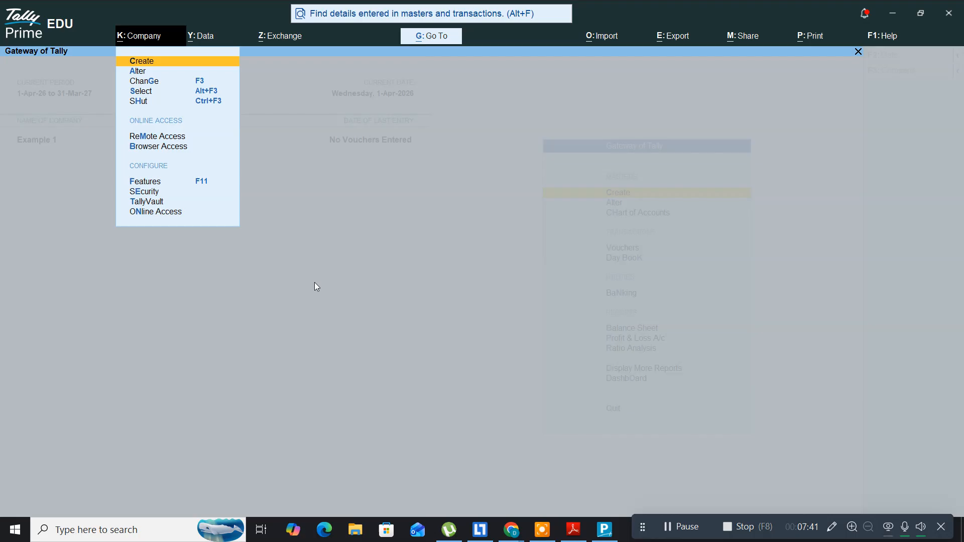
key(Down)
key(Down)
key(Down)
key(Down)
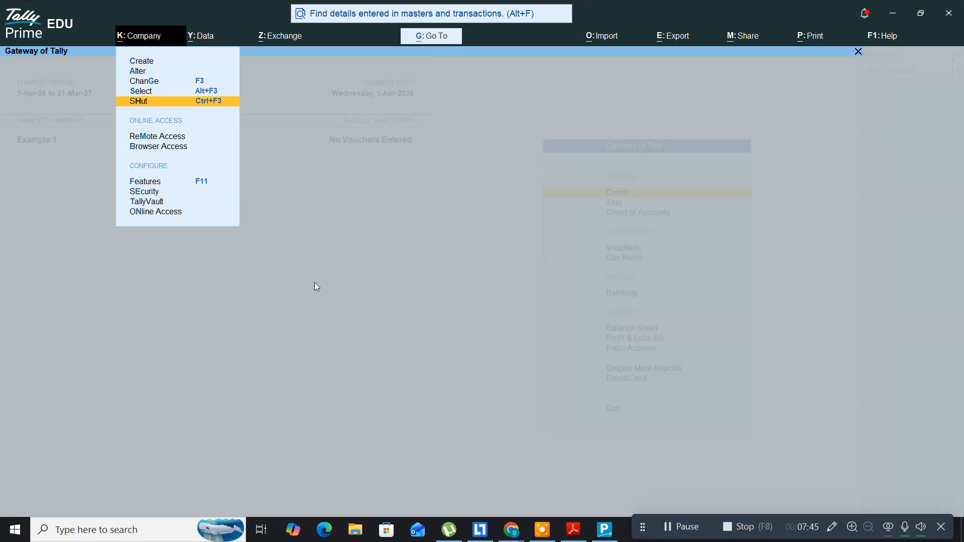
key(Return)
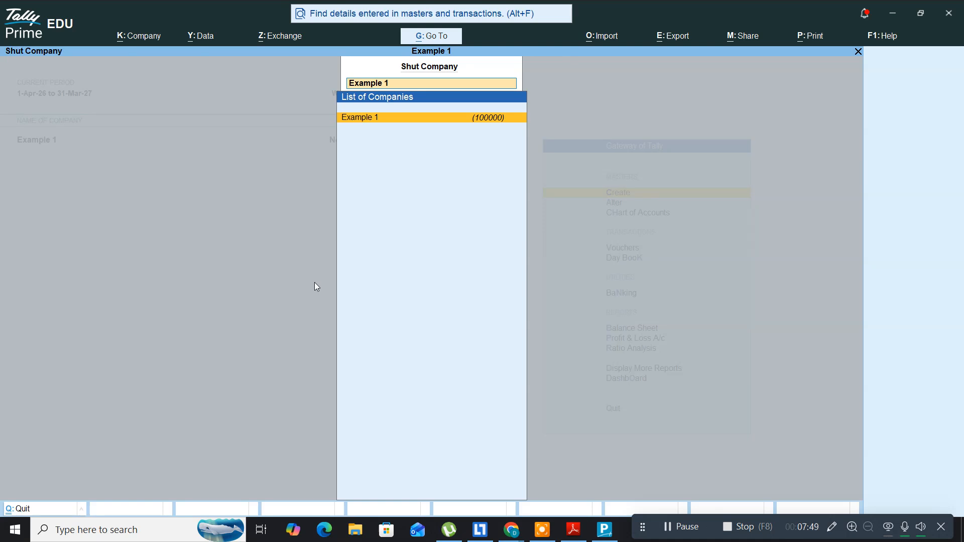
key(Return)
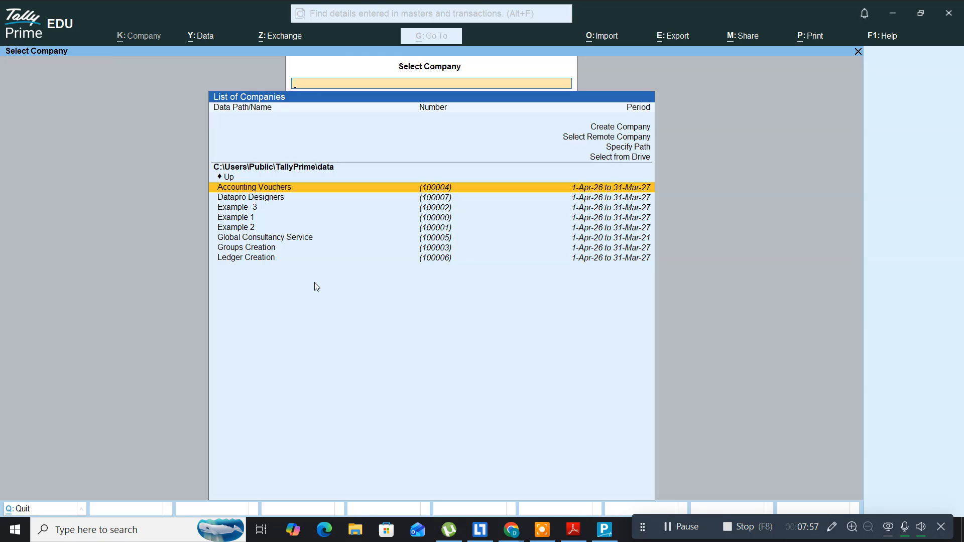
Step: Start creating a new company with Problem 1 as its company name and mailing name
key(Up)
key(Up)
key(Up)
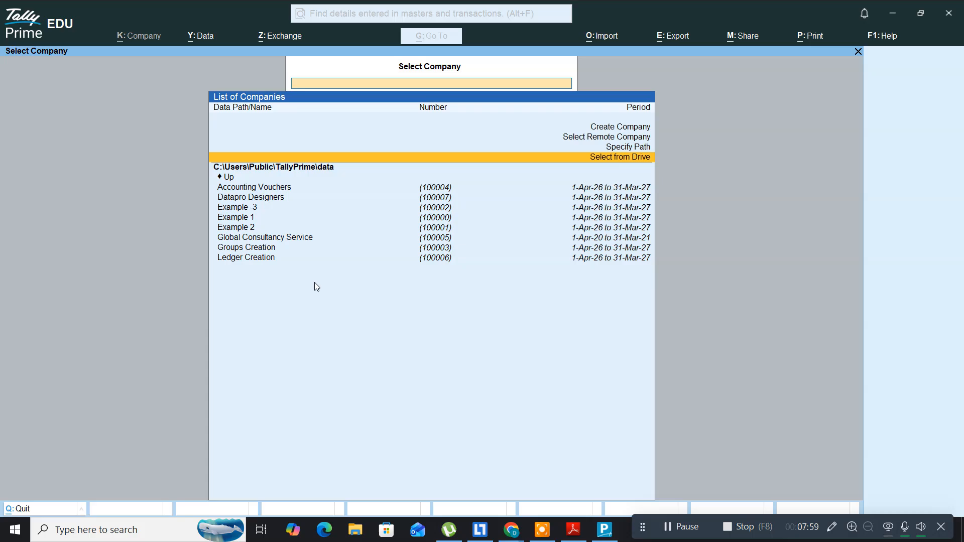
key(Up)
key(Up)
key(Up)
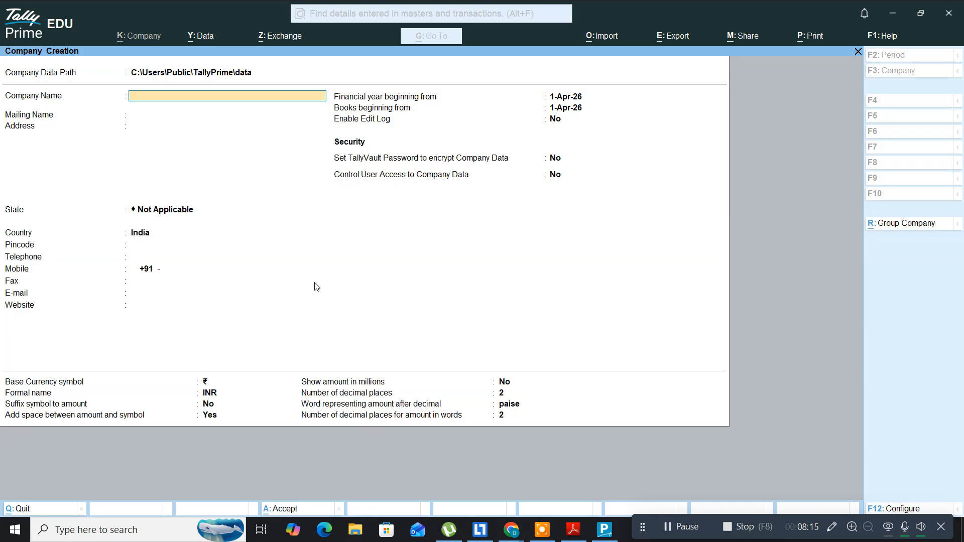
text(Problem)
key(Return)
key(Return)
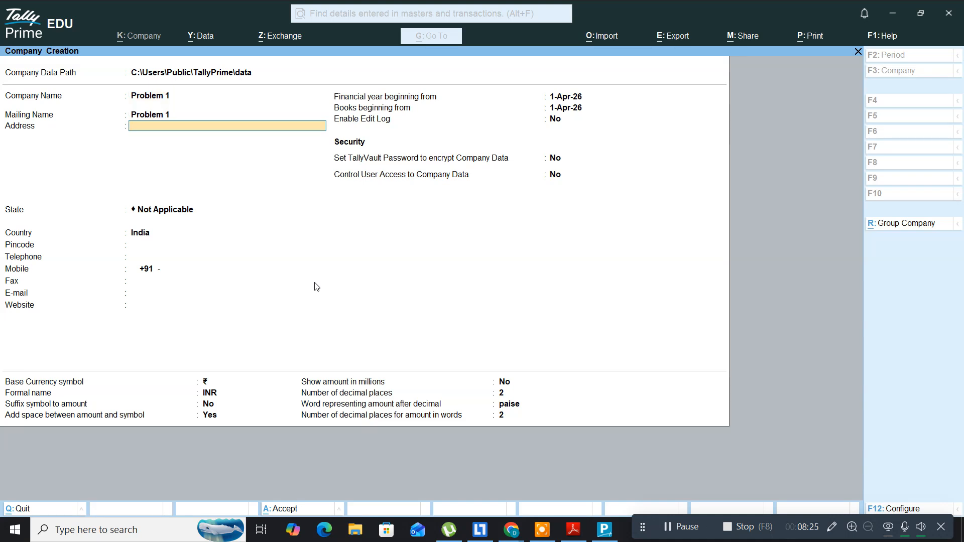
Step: Leave the address blank, set the state to Andhra Pradesh with India as country, and save the new company
key(Return)
key(Down)
key(Down)
key(Return)
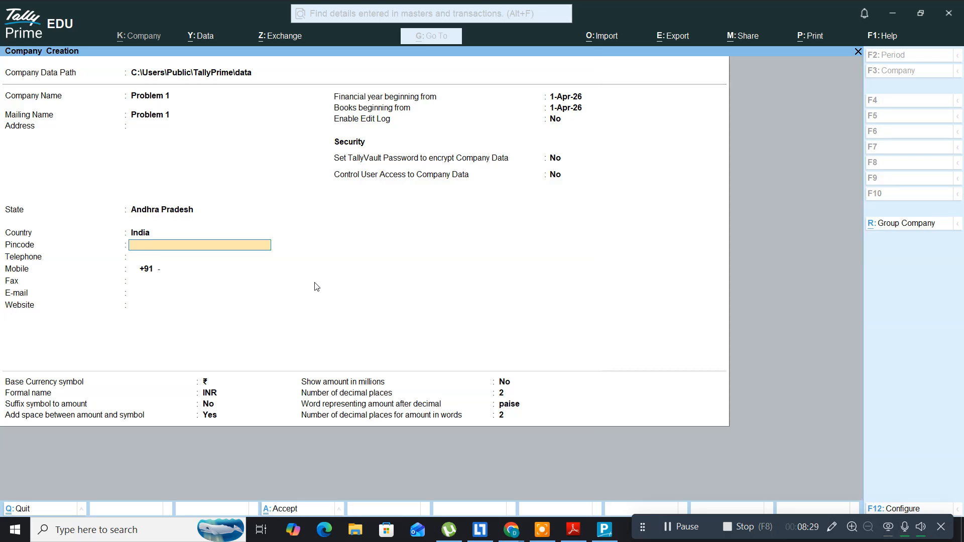
key(ctrl)
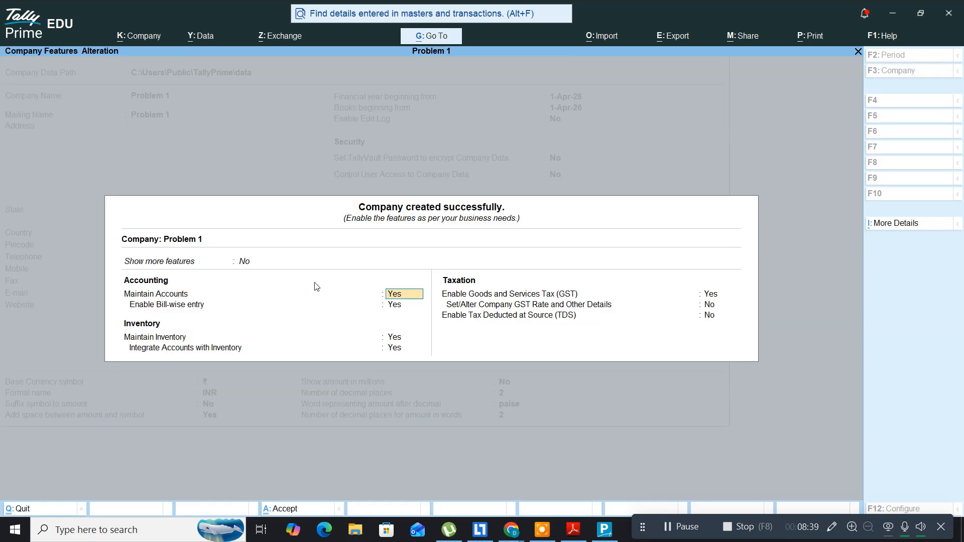
Step: Keep accounts with bill-wise entry, disable Maintain Inventory and Goods and Services Tax (GST), and save the company features
key(Return)
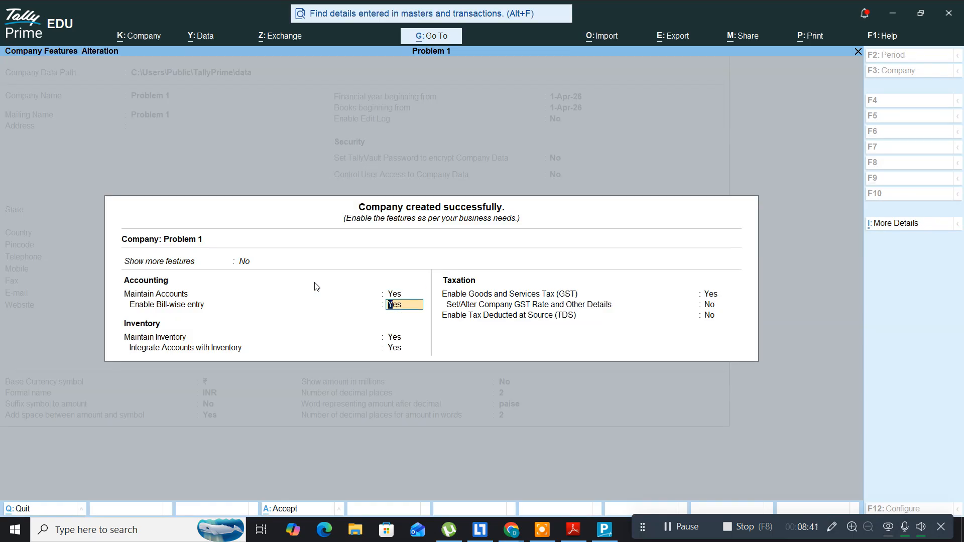
key(Return)
text(n)
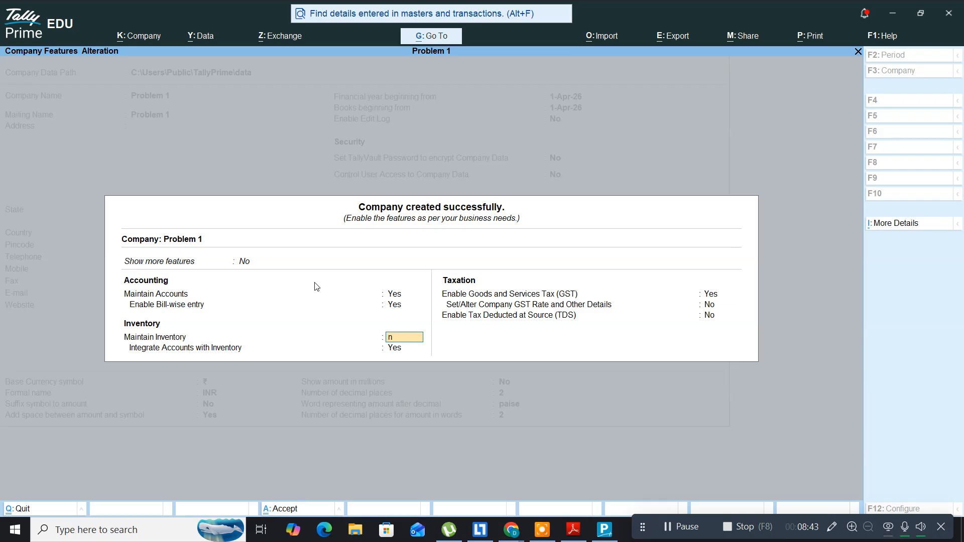
key(Return)
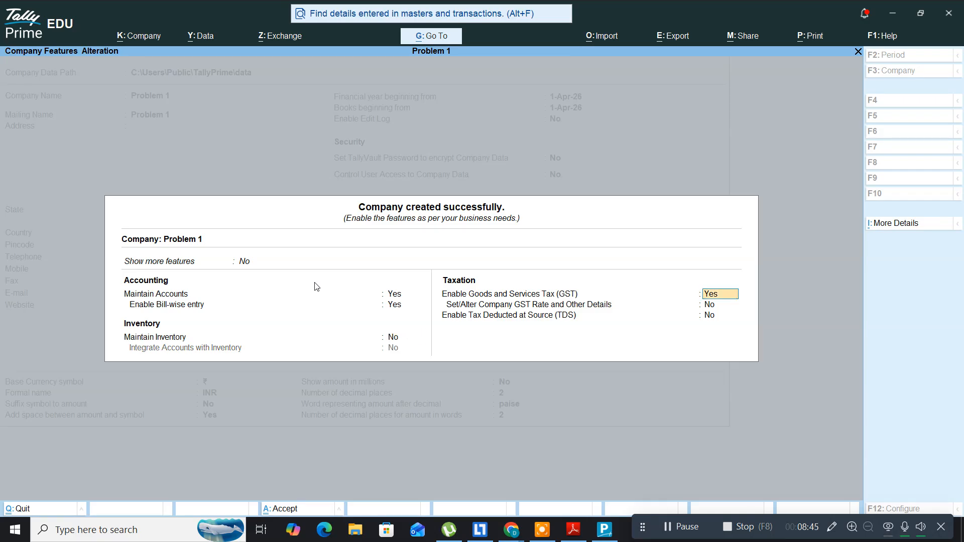
text(n)
key(Return)
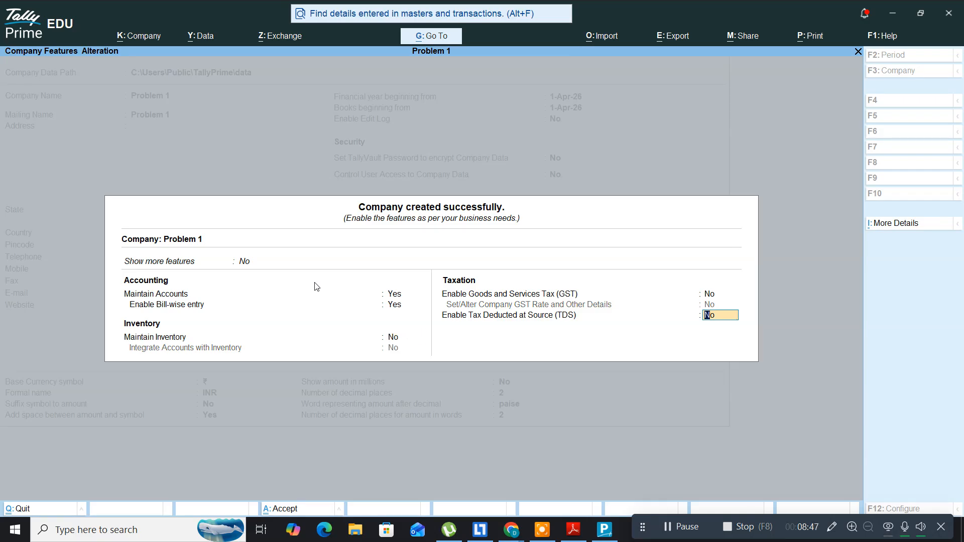
key(ctrl)
key(ctrl+a)
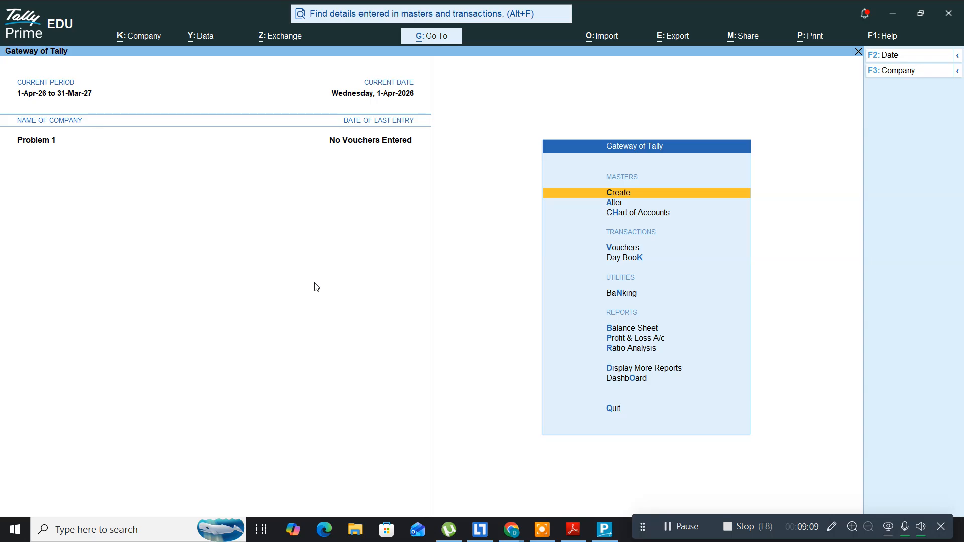
Step: Start creating a new ledger master, and consult the Ledger 1 table in tally9.pdf in Adobe Reader before returning to TallyPrime
key(Return)
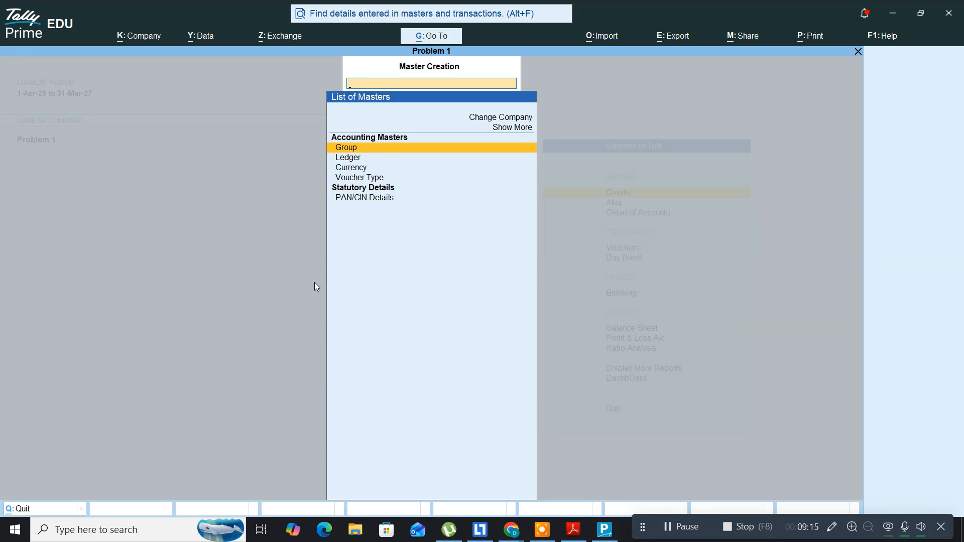
key(Down)
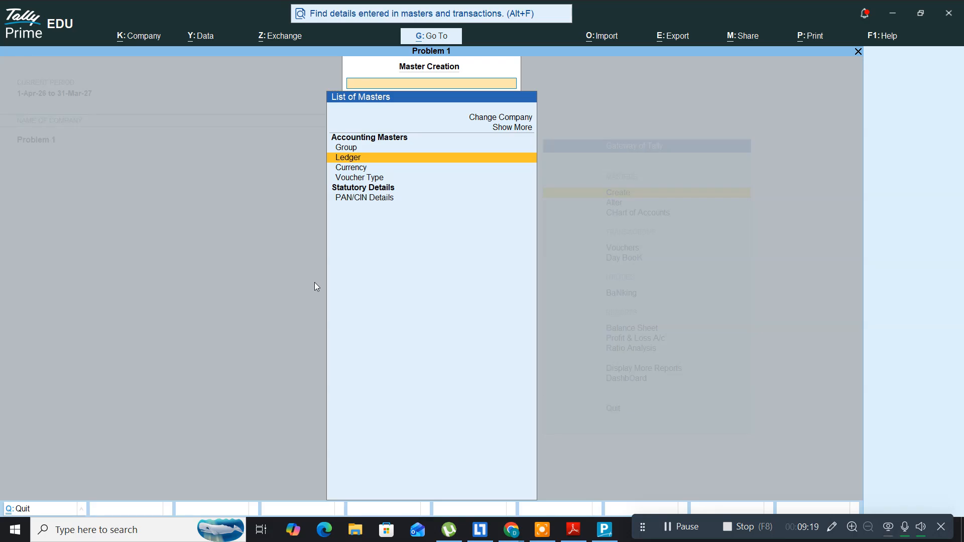
key(Return)
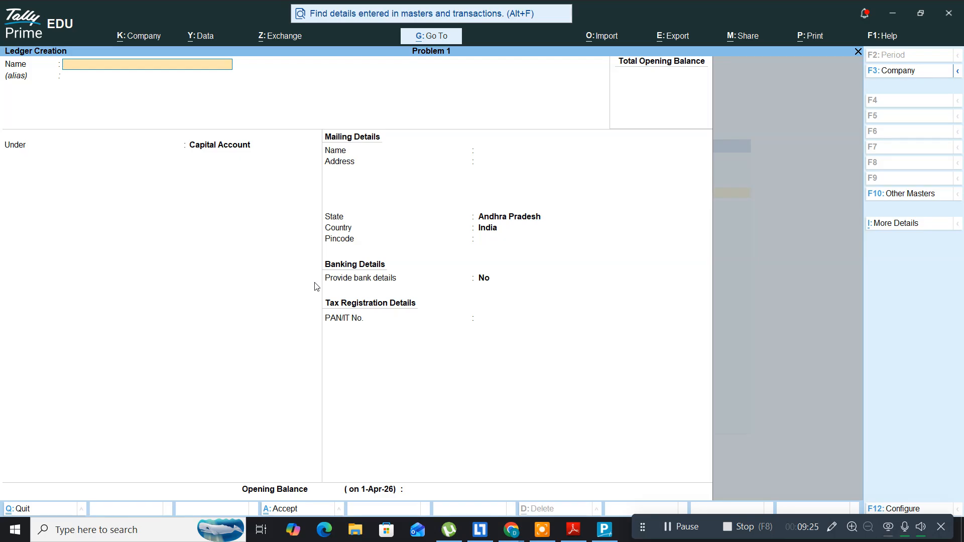
key(alt+Tab)
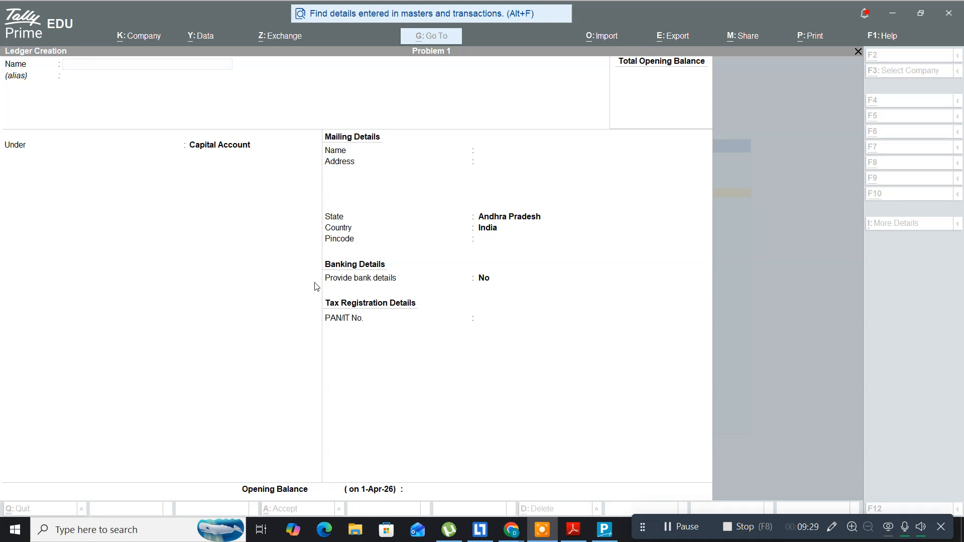
click(573, 530)
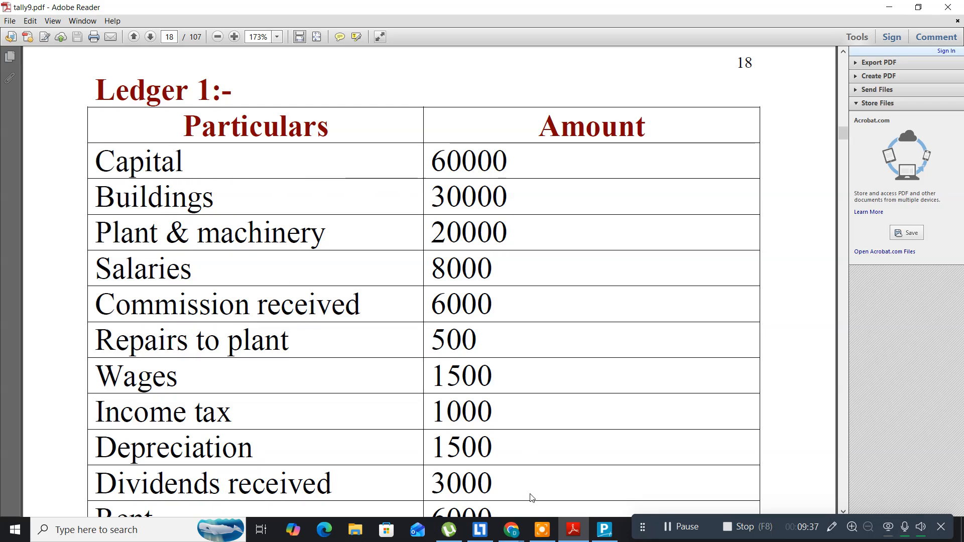
click(604, 529)
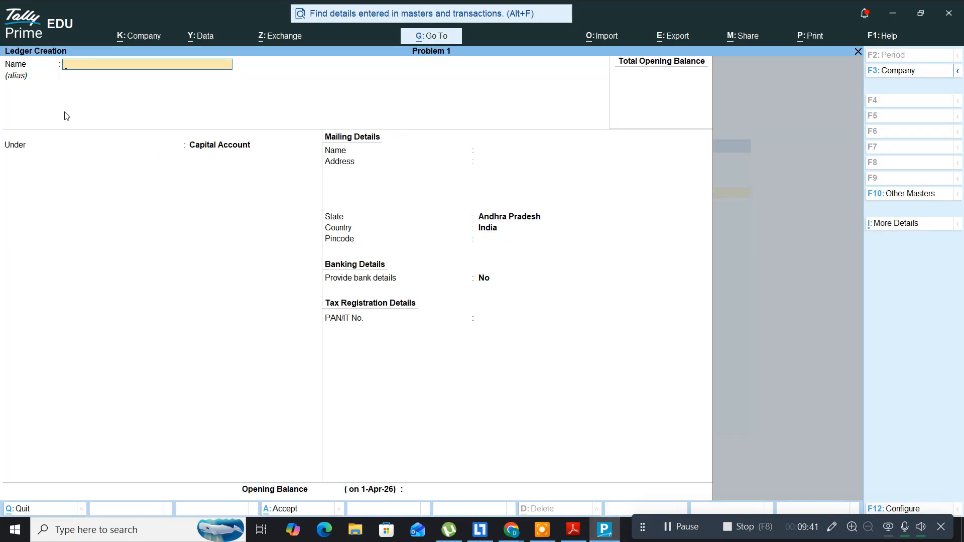
Step: Name the new ledger Capital, without an alias, and place it under the Capital Account group
text(Capital)
key(Return)
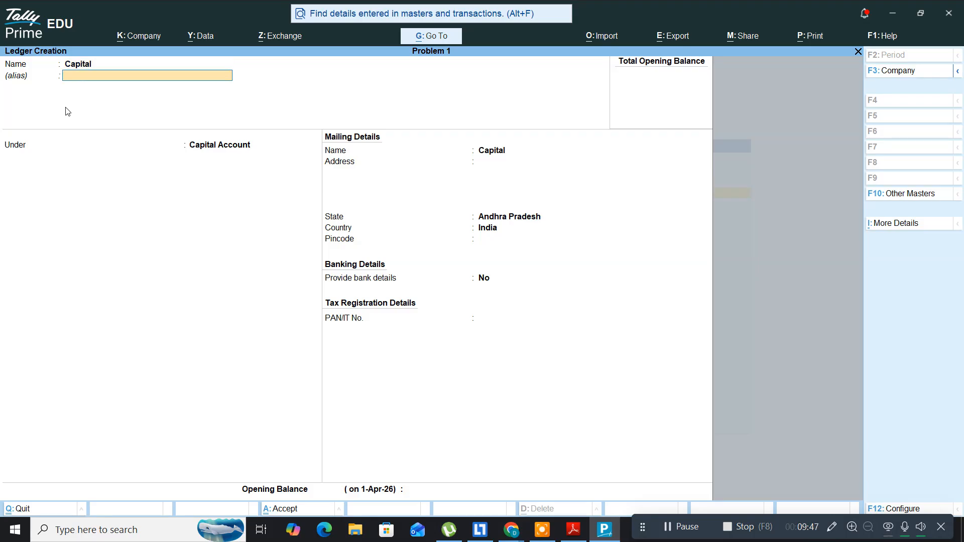
key(Return)
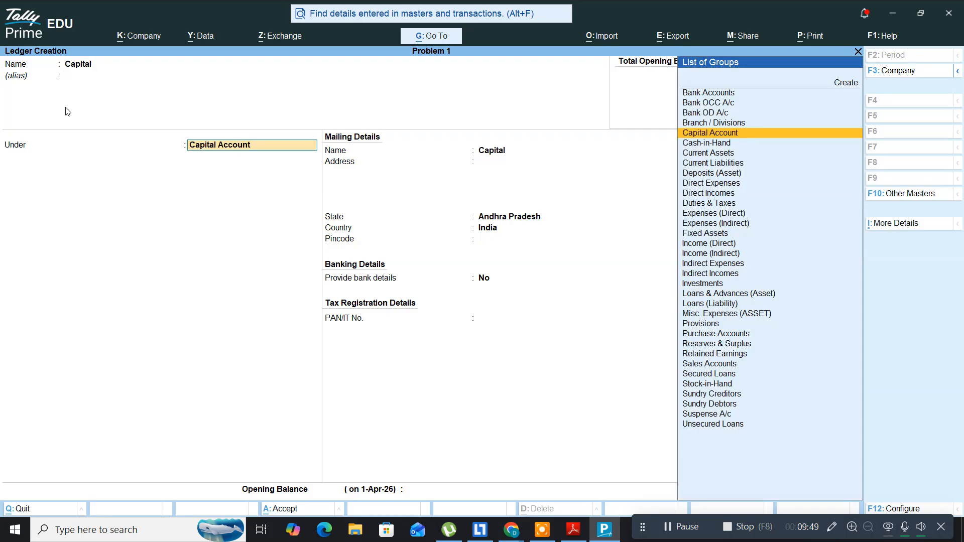
key(Return)
Step: Keep the default mailing, bank and tax details, give the Capital ledger a 60,000 Cr opening balance, and save it
key(Return)
key(Return)
key(Return)
key(Return)
key(Return)
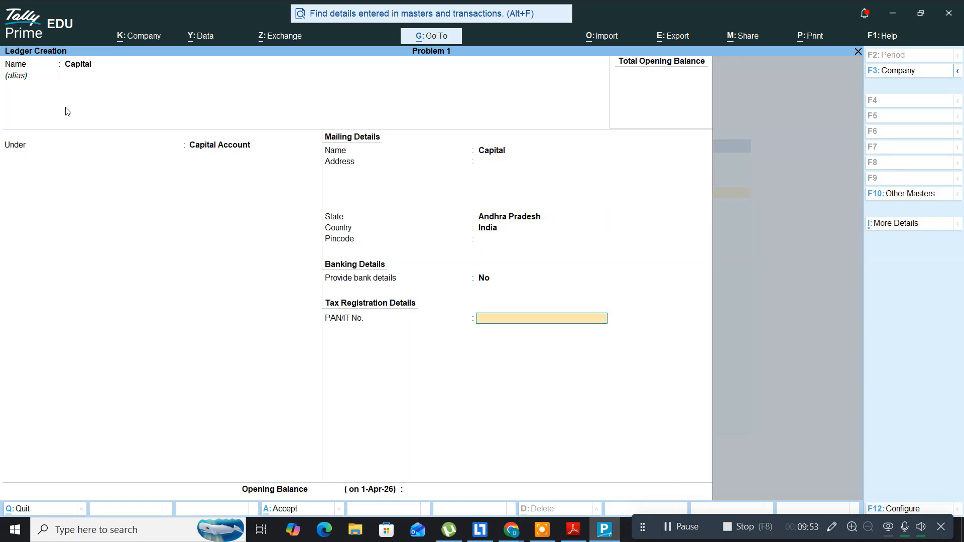
key(Return)
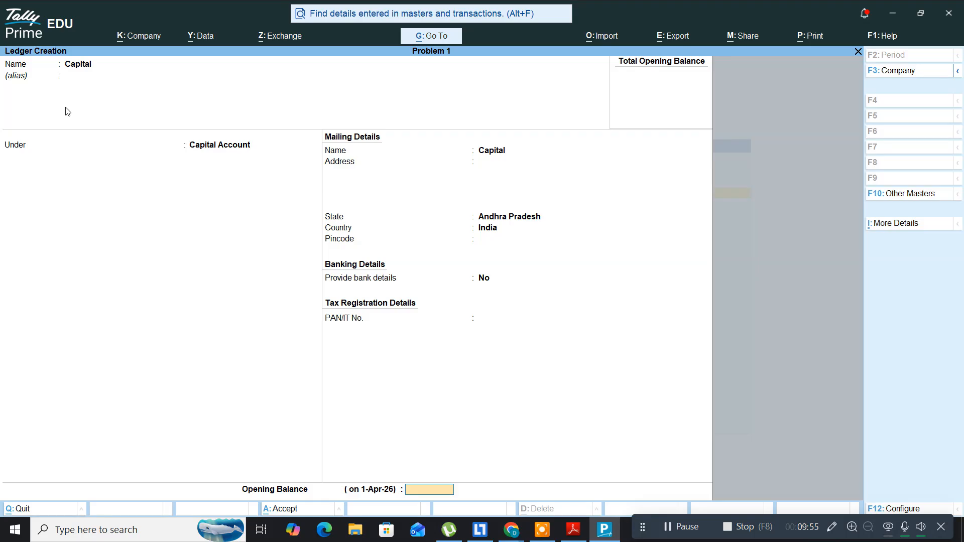
text(60000)
key(Return)
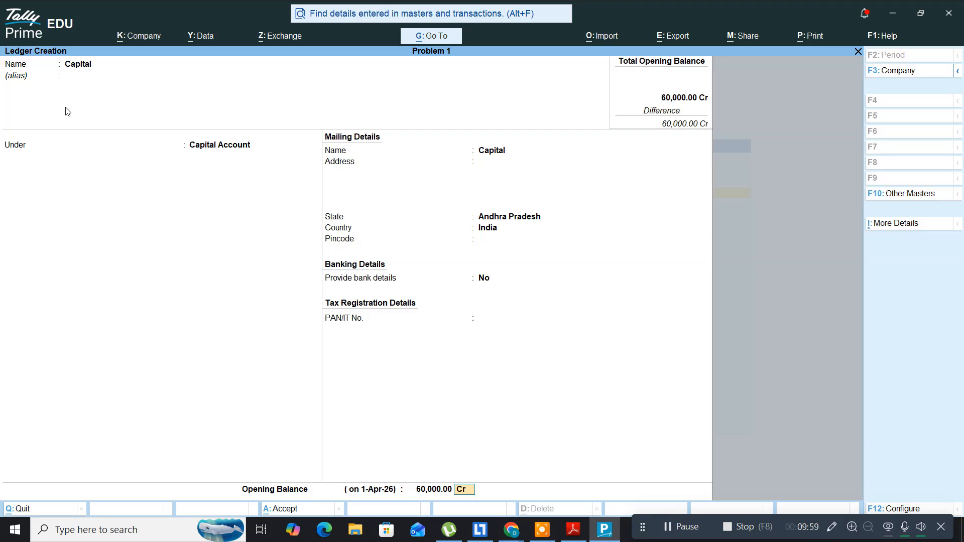
key(Return)
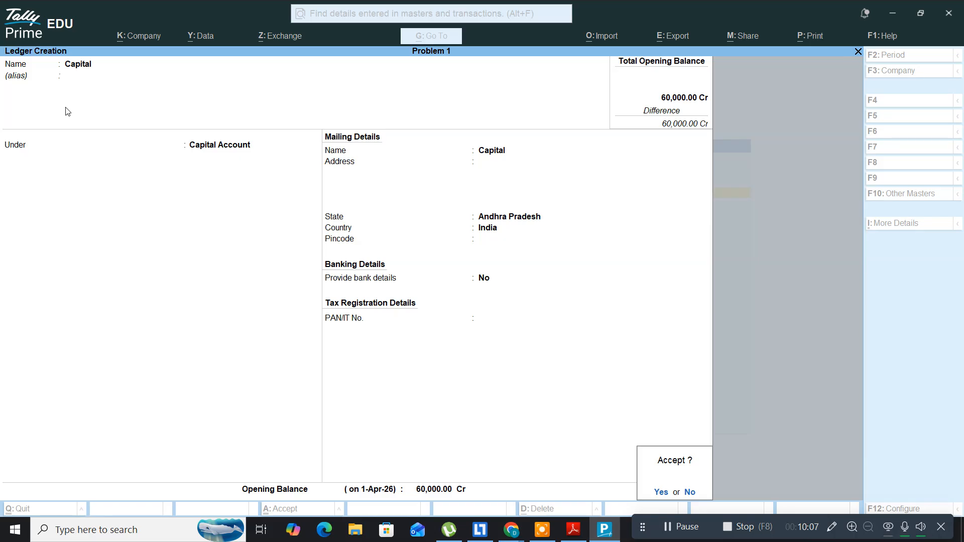
key(Return)
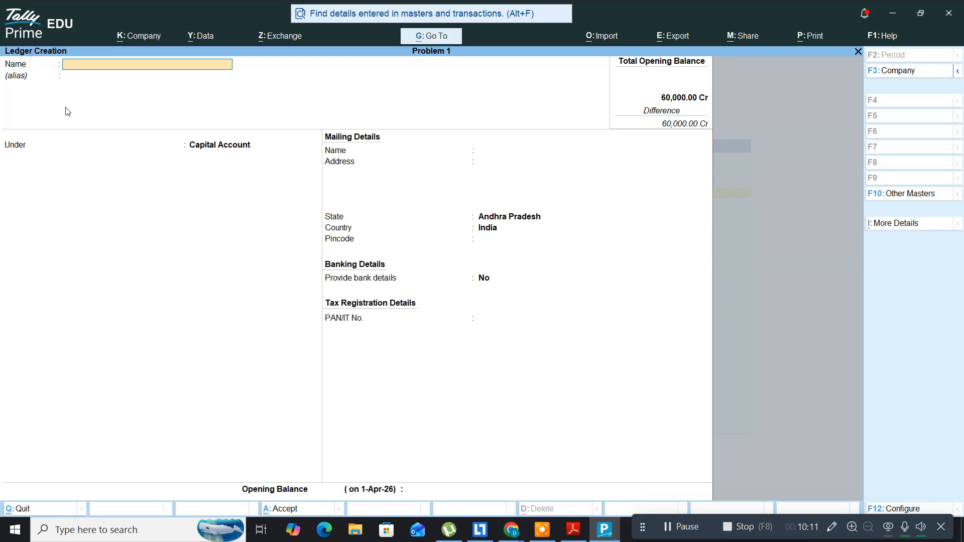
Step: Check the next entry in the Ledger 1 PDF table, and name the next ledger Buildings under the Fixed Assets group
key(alt+Tab)
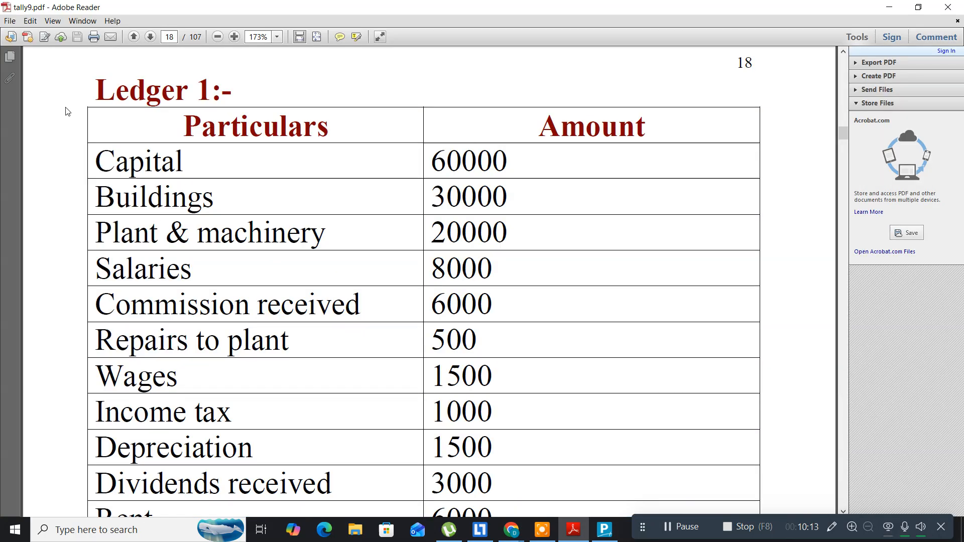
key(alt+Tab)
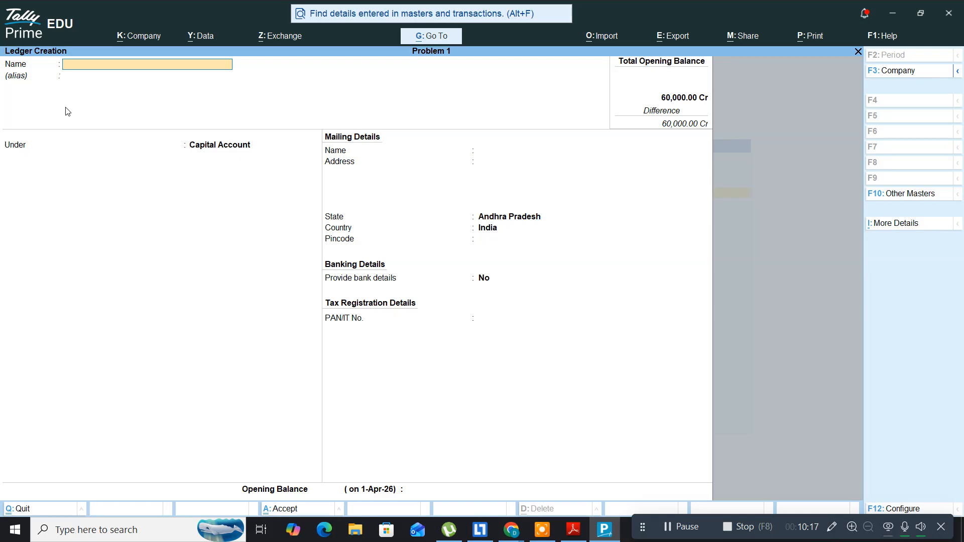
text(Buildings)
key(Return)
key(Return)
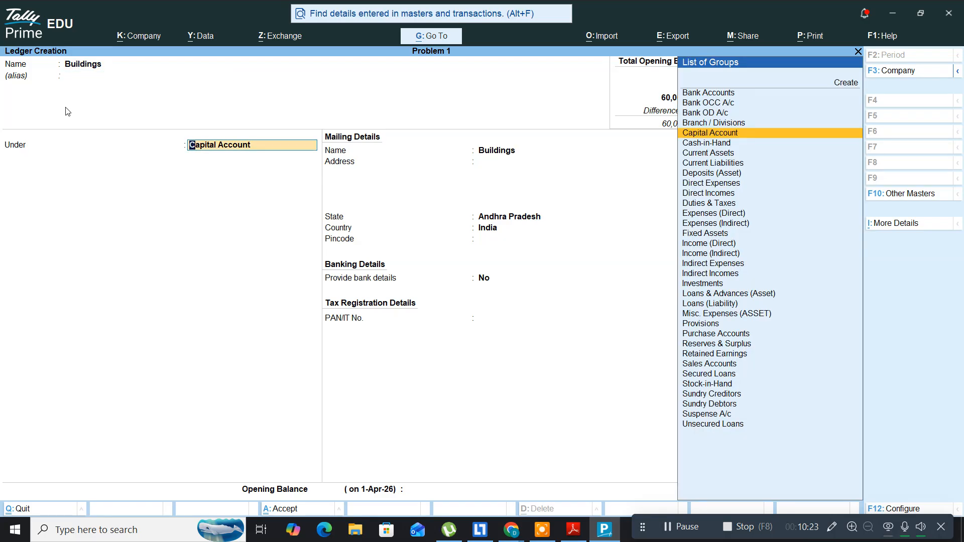
text(F)
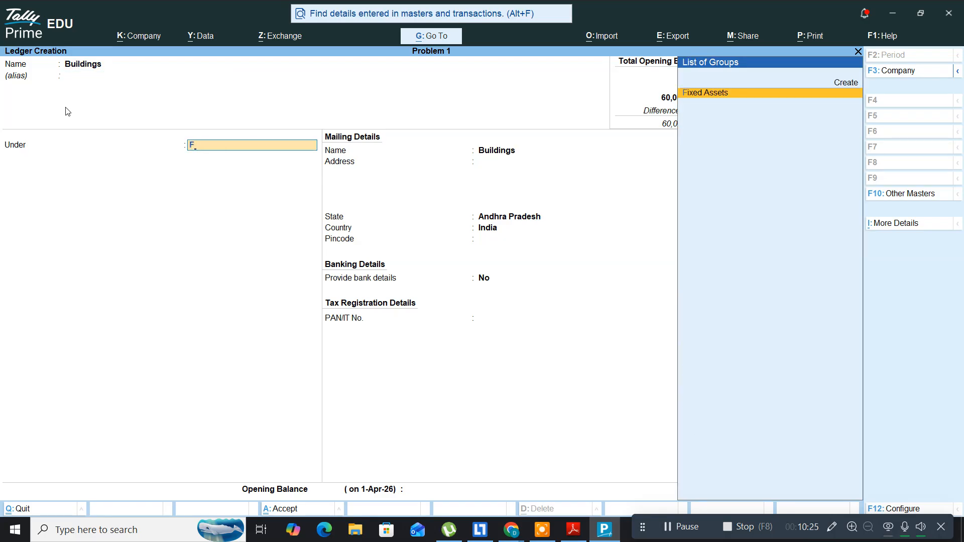
key(Return)
Step: Leave the Buildings ledger's mailing, bank and tax details at their defaults, set its opening balance to 30,000 Dr, and save it
key(Return)
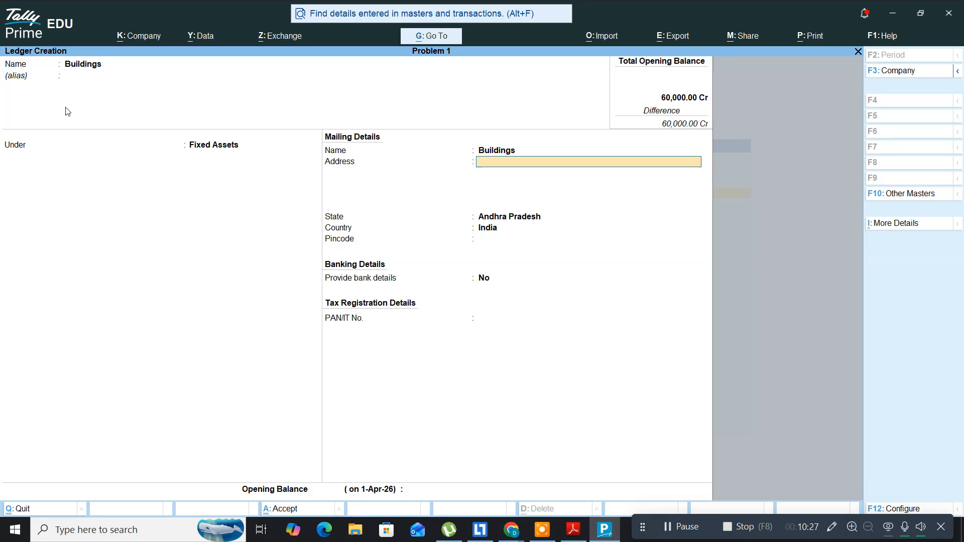
key(Return)
key(Return)
key(Return)
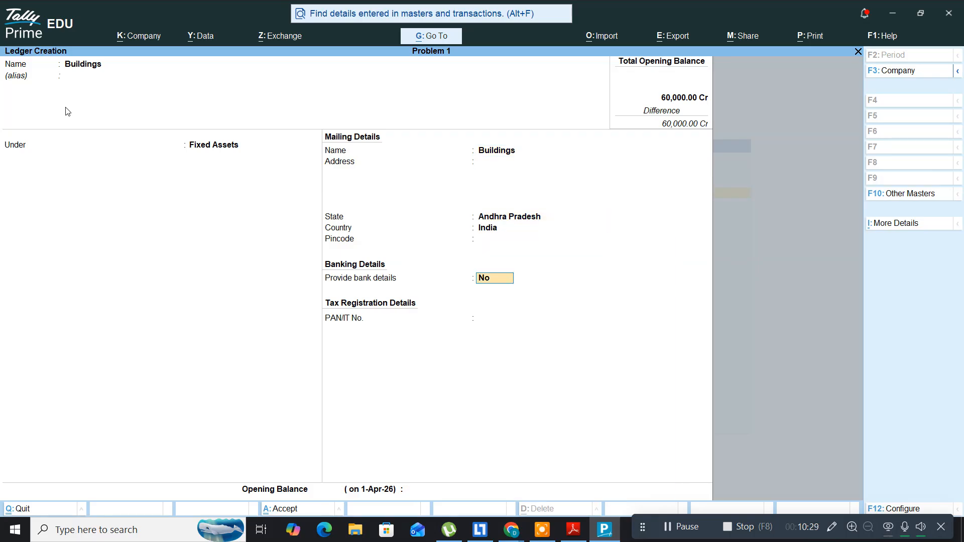
key(Return)
key(Return)
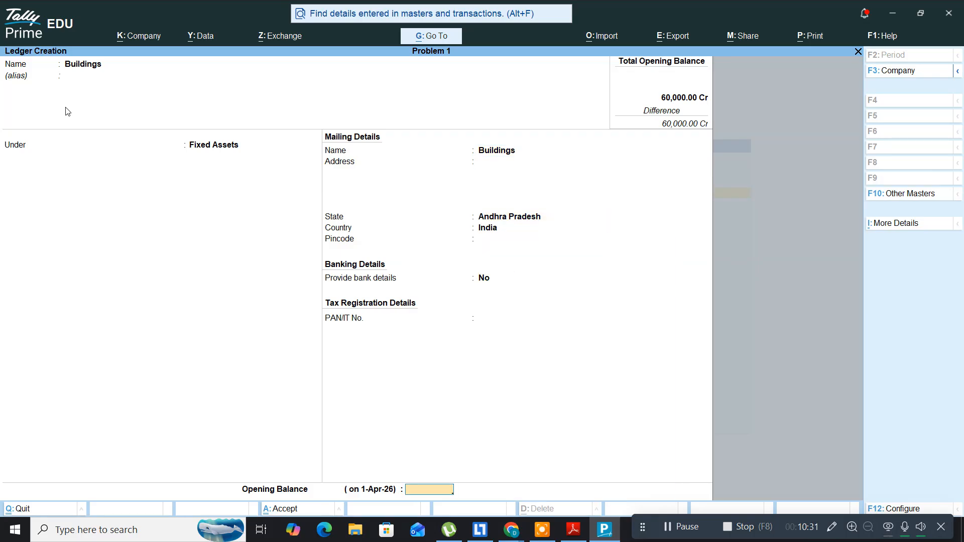
text(30,)
text(0000)
key(Return)
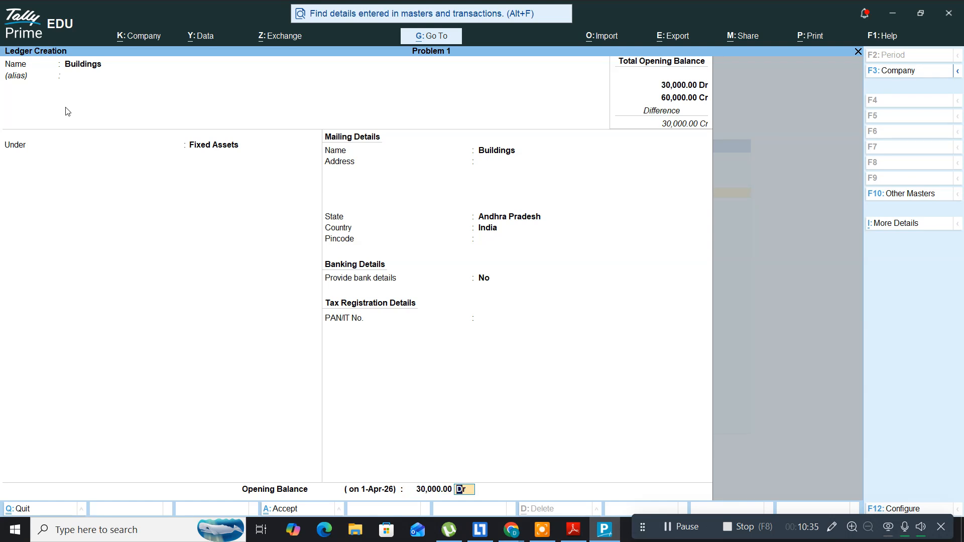
key(Return)
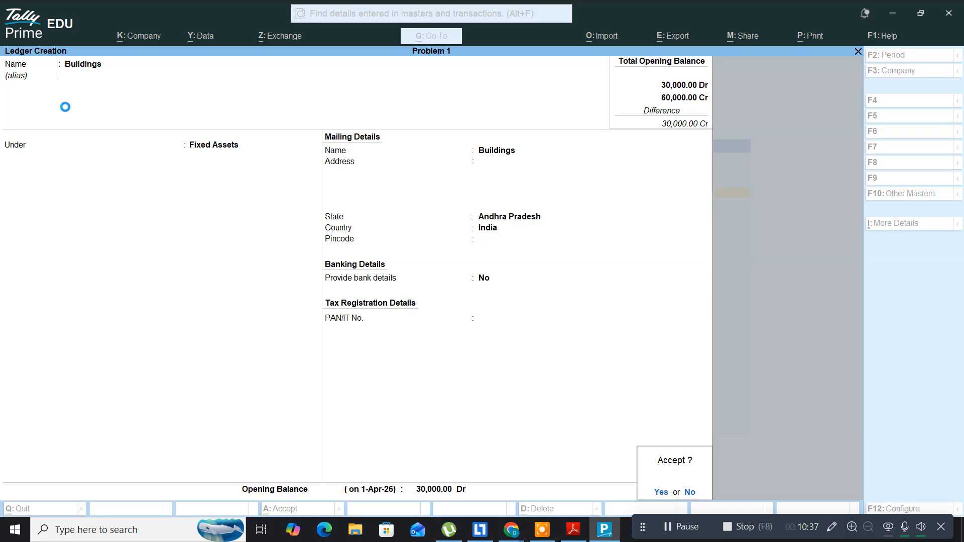
key(Return)
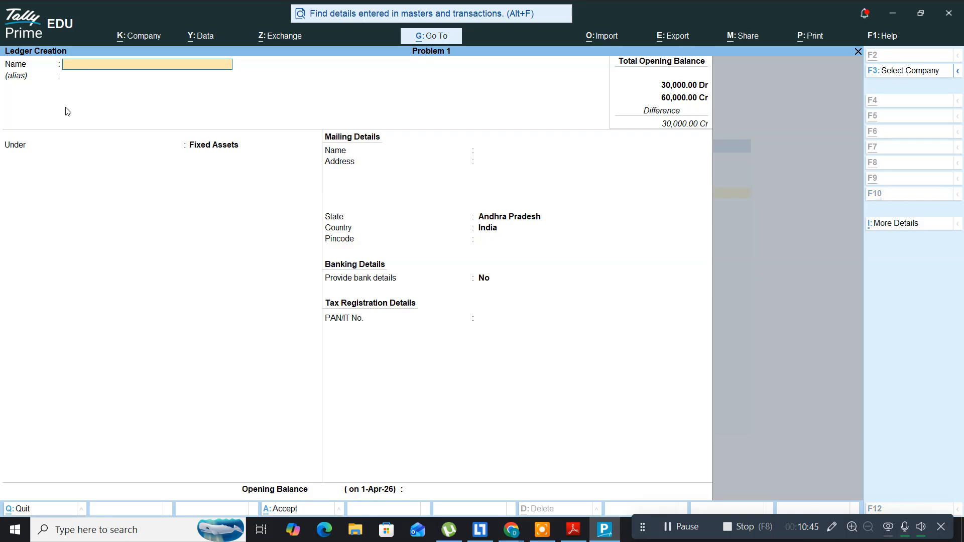
Step: Check the third entry in the Ledger 1 PDF table, and name the next ledger Plant & Machinery under Fixed Assets
key(alt+Tab)
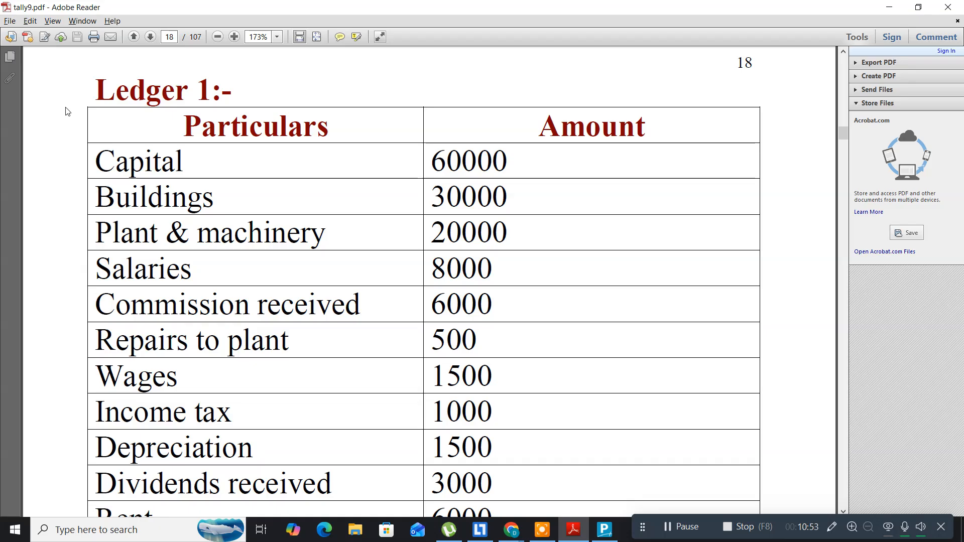
key(alt+Tab)
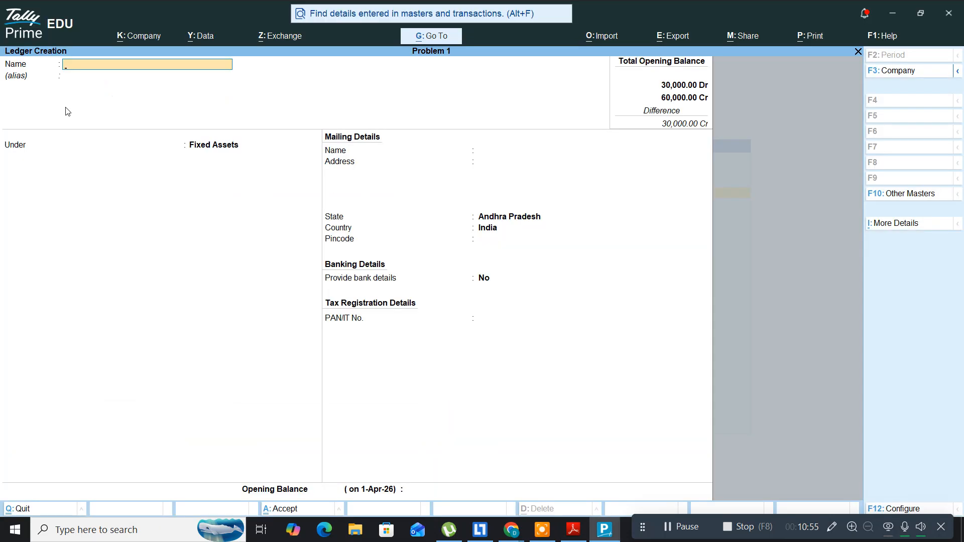
text(Plant & Machinery)
key(Return)
key(Return)
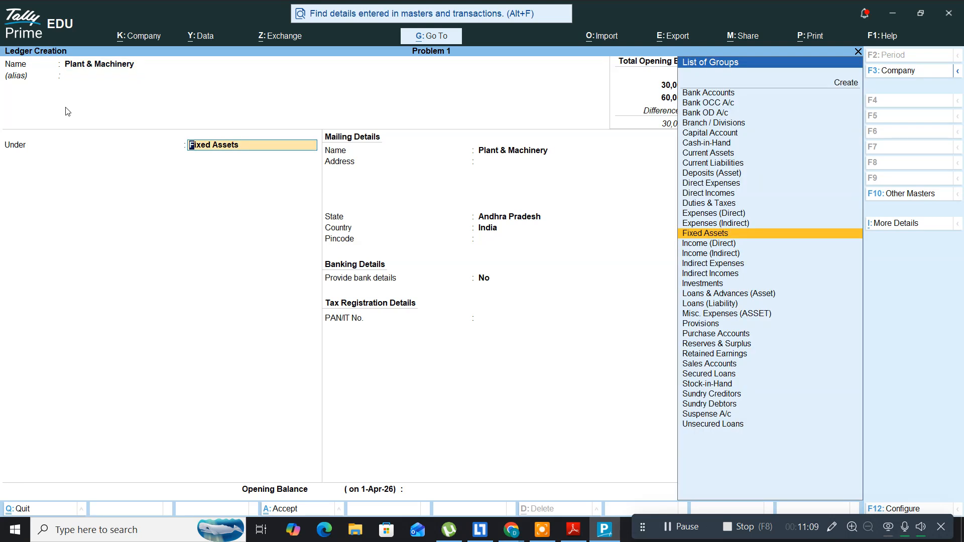
key(Return)
Step: Keep the Plant & Machinery ledger's default mailing, bank and tax details, set its opening balance to 20,000 Dr, and save it
key(Return)
key(Return)
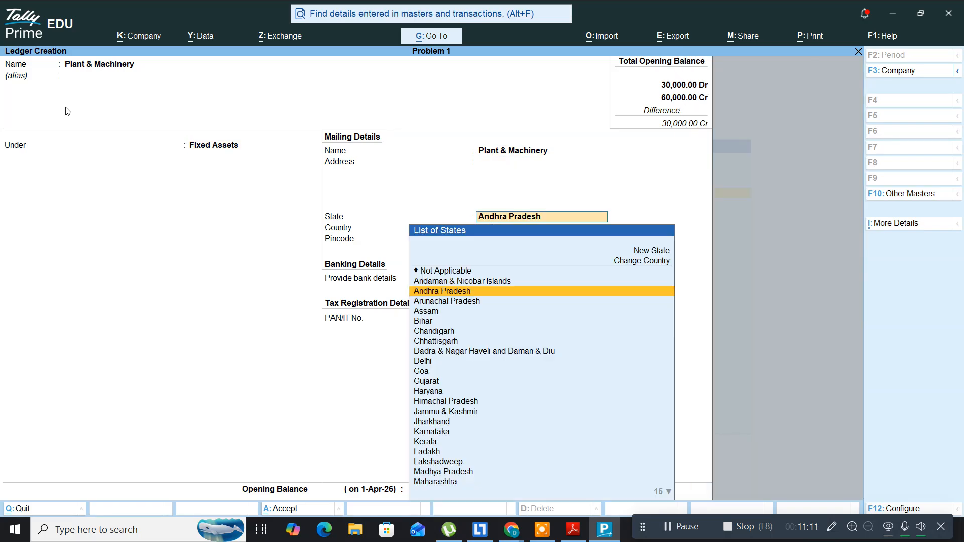
key(Return)
key(Return)
key(Return)
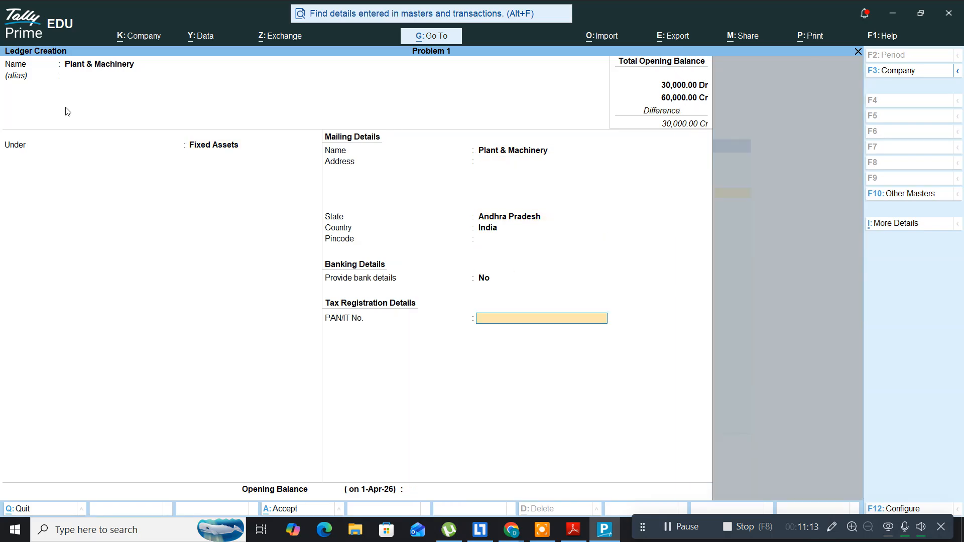
key(Return)
text(20000)
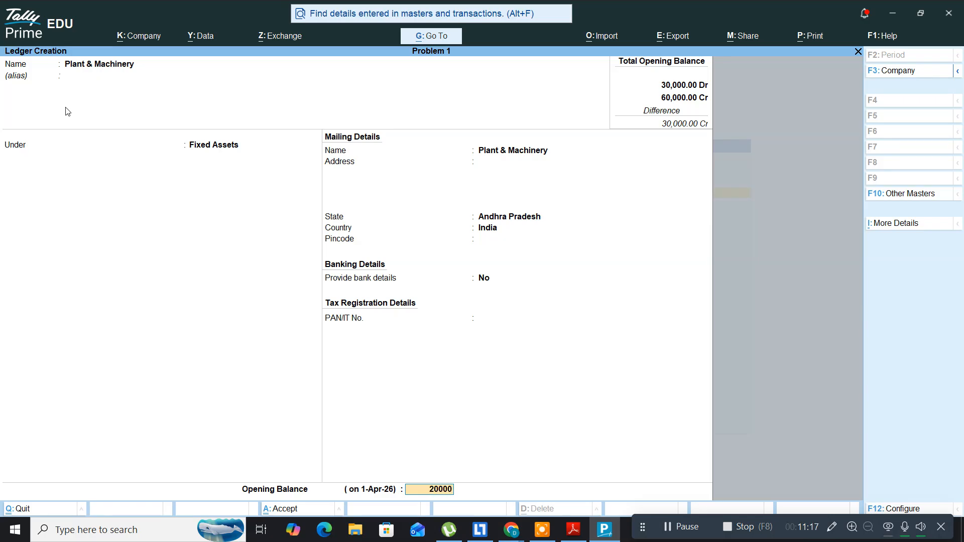
key(Return)
key(Return)
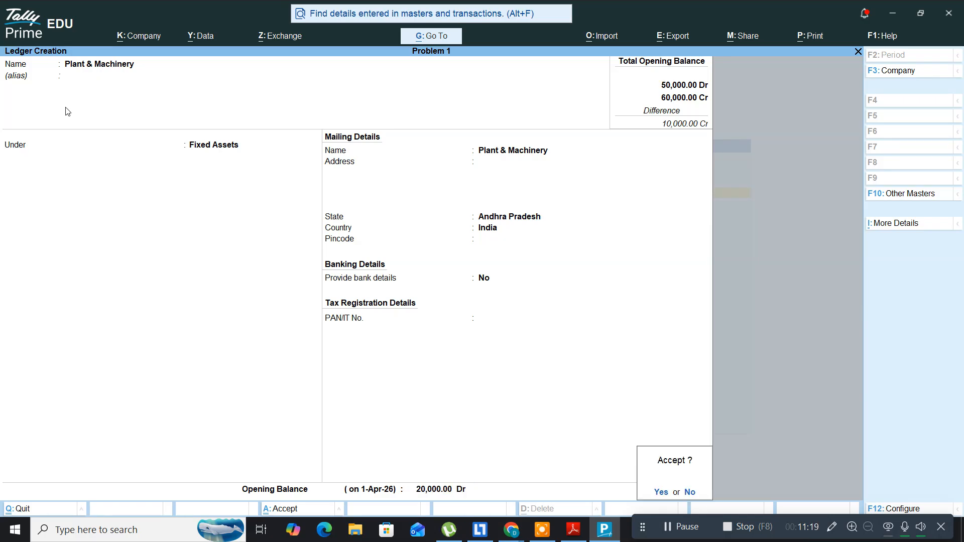
key(Return)
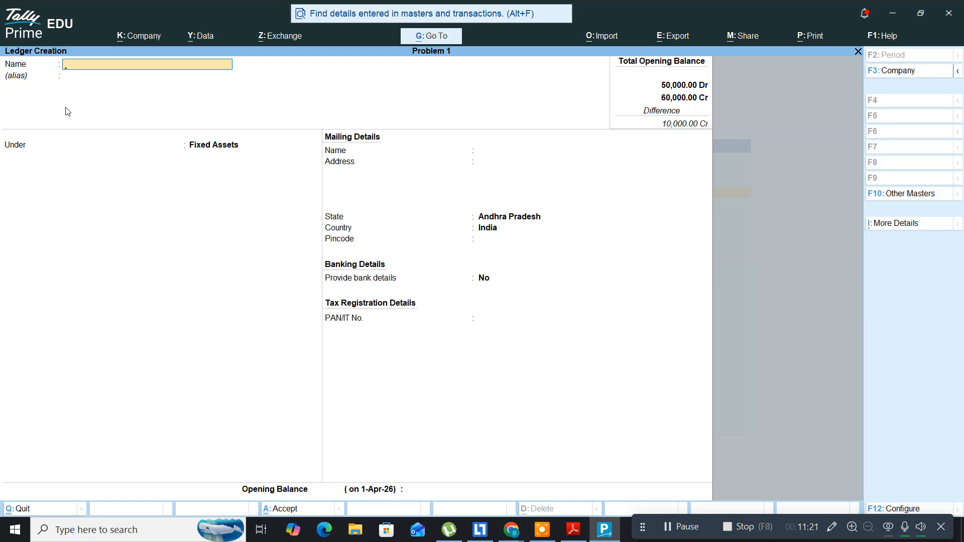
Step: Check the fourth Ledger 1 entry in the PDF, and name the next ledger Salaries under Indirect Expenses, leaving its remaining details at their defaults
key(alt+Tab)
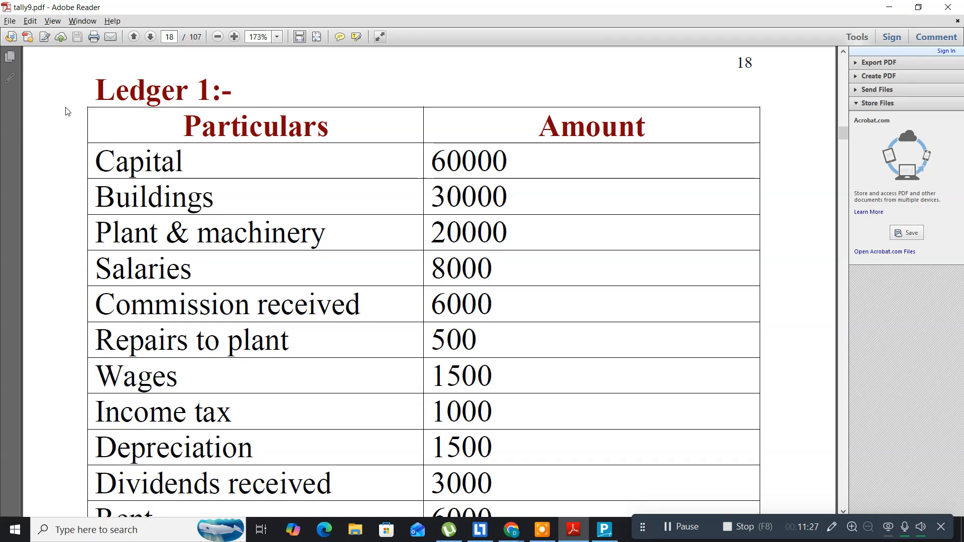
key(alt+Tab)
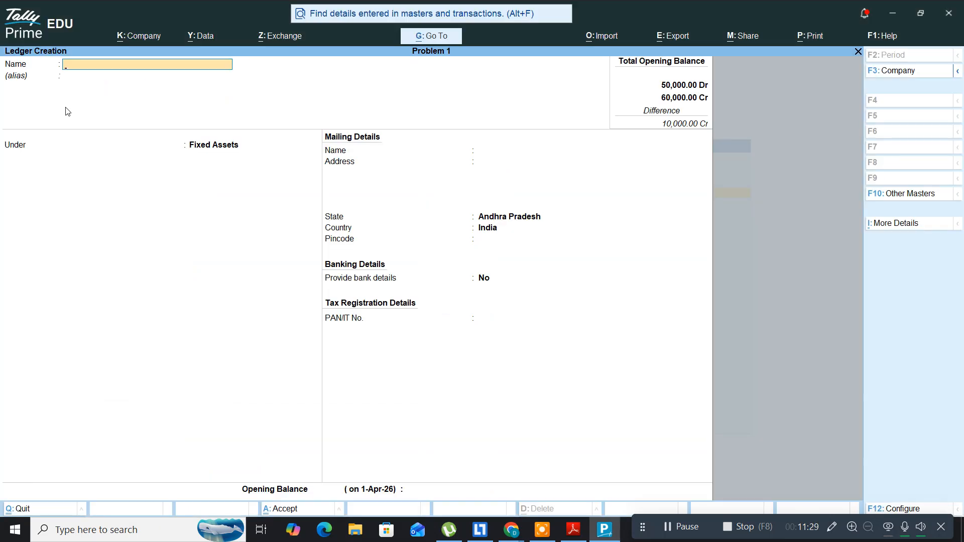
text(Salaries)
key(Return)
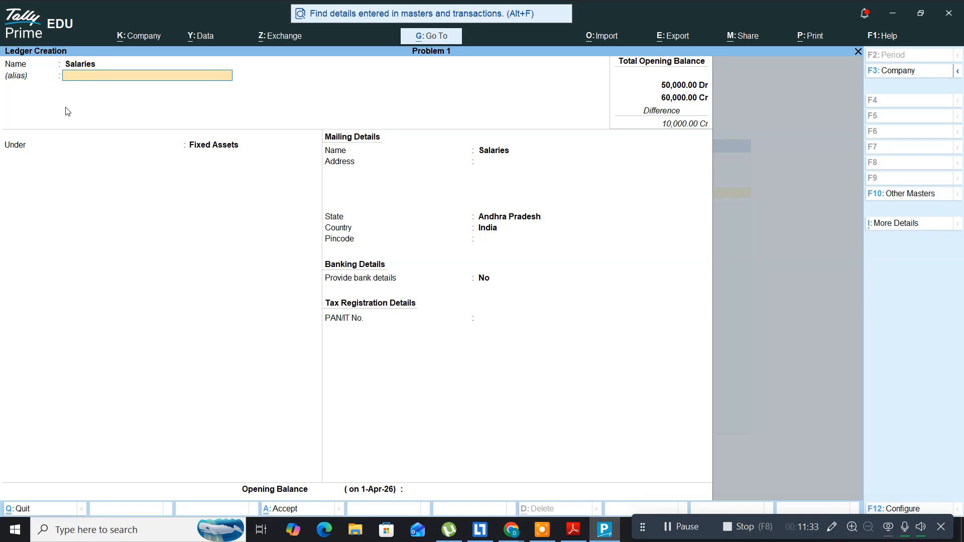
text(Indi)
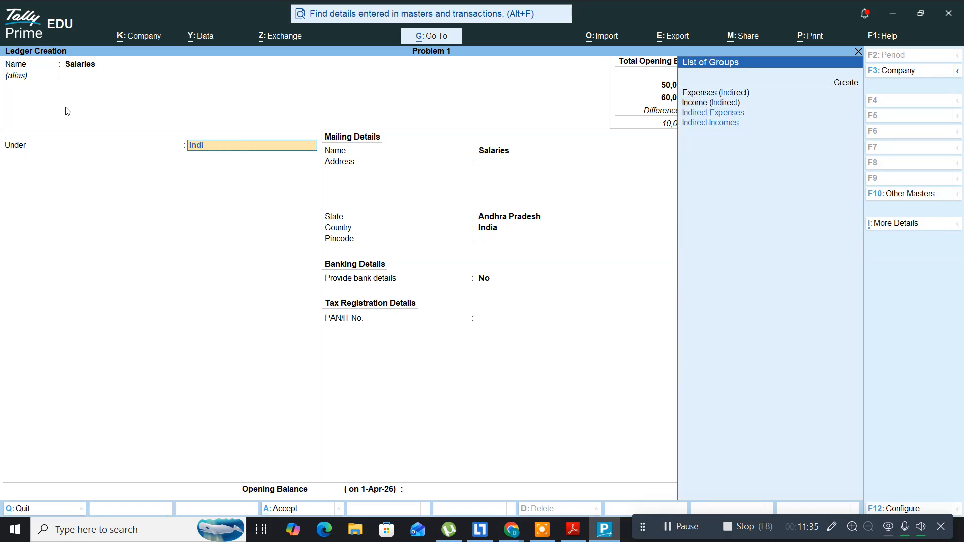
text(rect e)
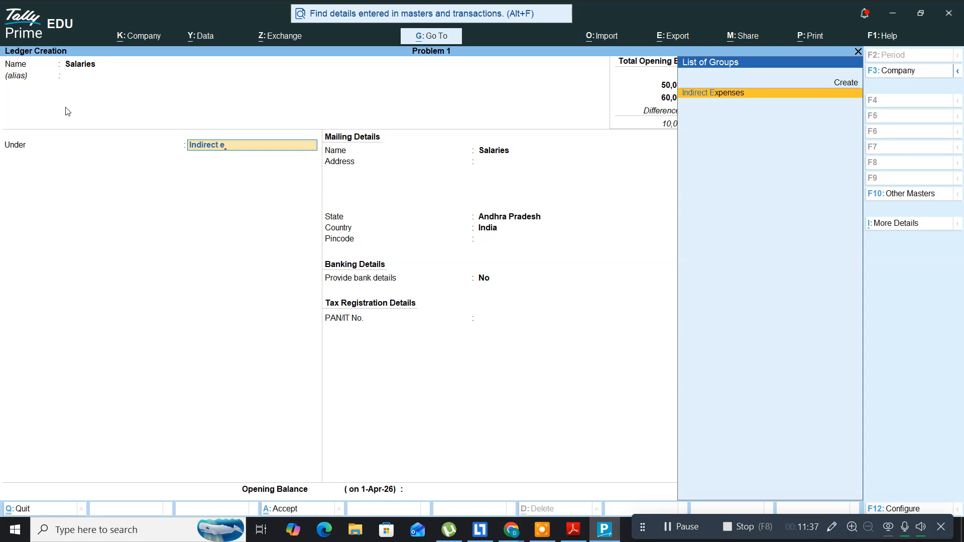
key(Return)
key(Return)
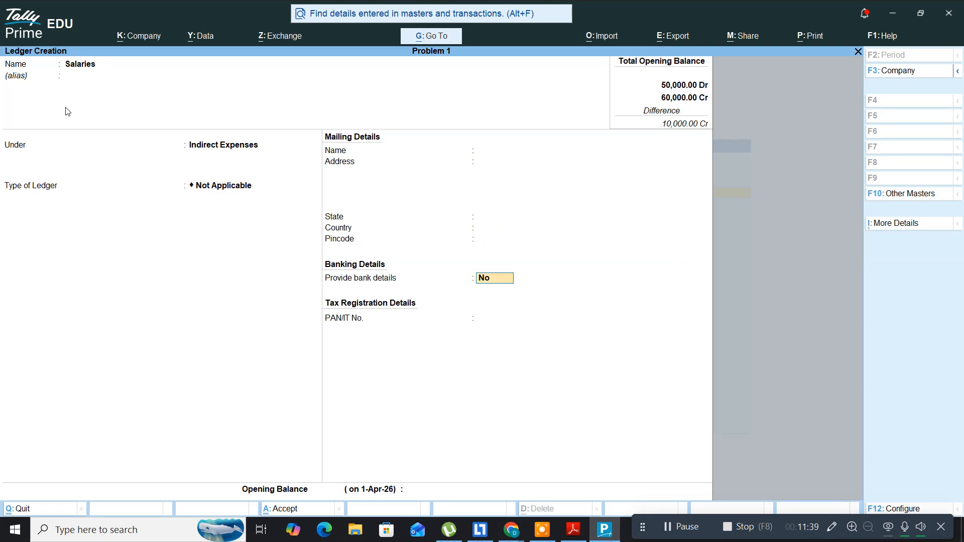
key(Return)
key(Return)
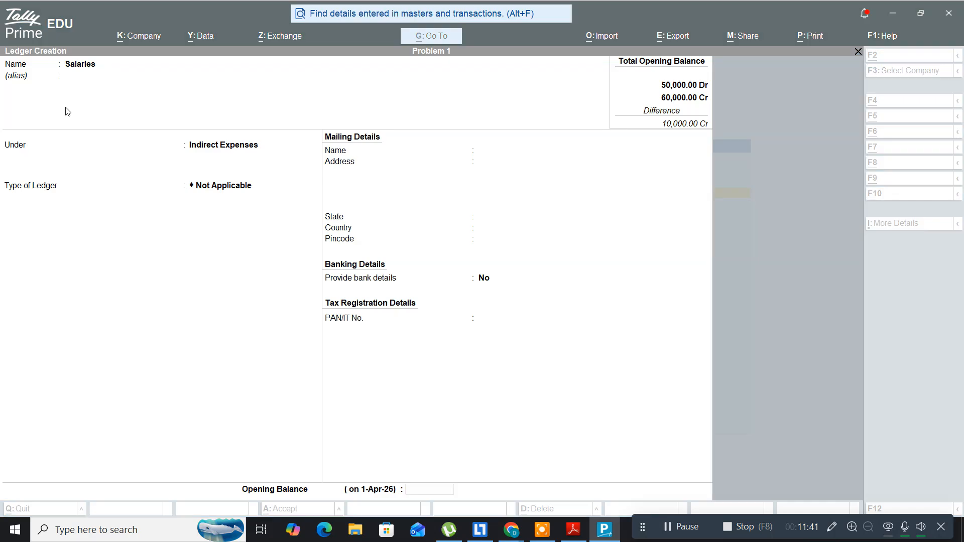
Step: Look up the Salaries amount in the PDF table, set the ledger's opening balance to 8,000 Dr, and save it
key(alt+Tab)
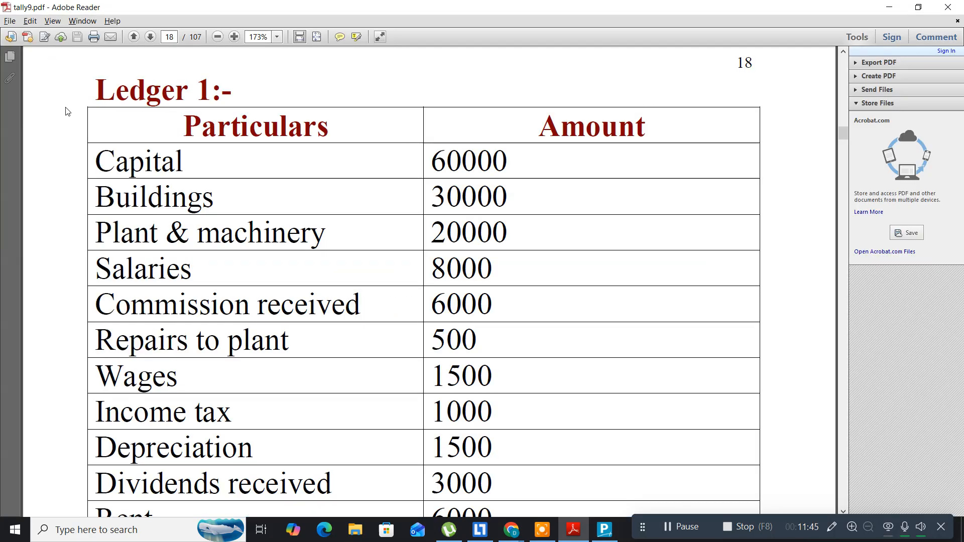
key(alt+Tab)
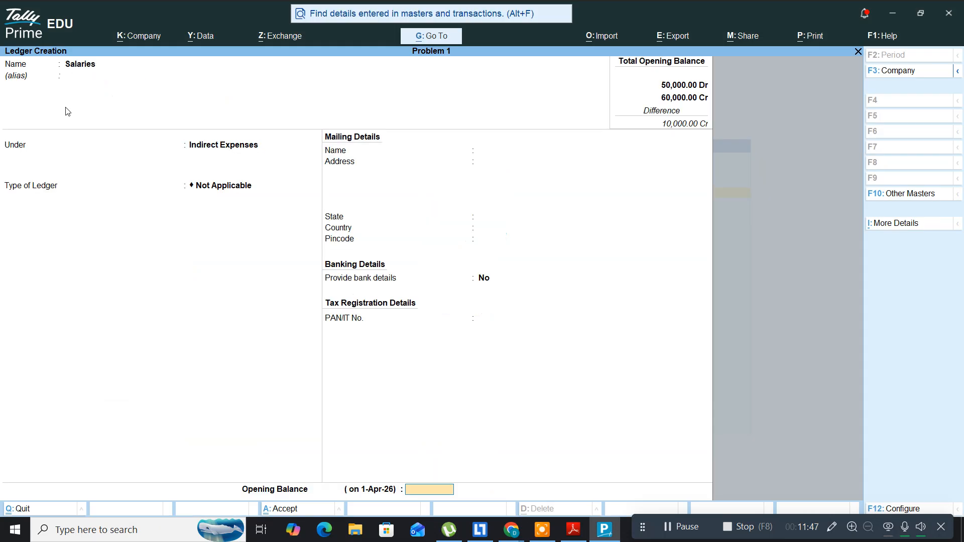
text(8000)
key(Return)
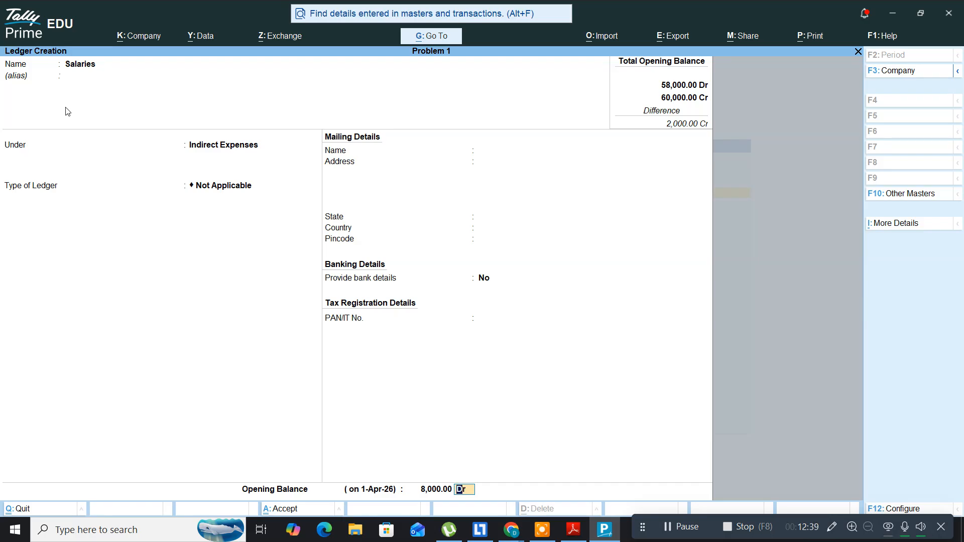
key(Return)
key(Return)
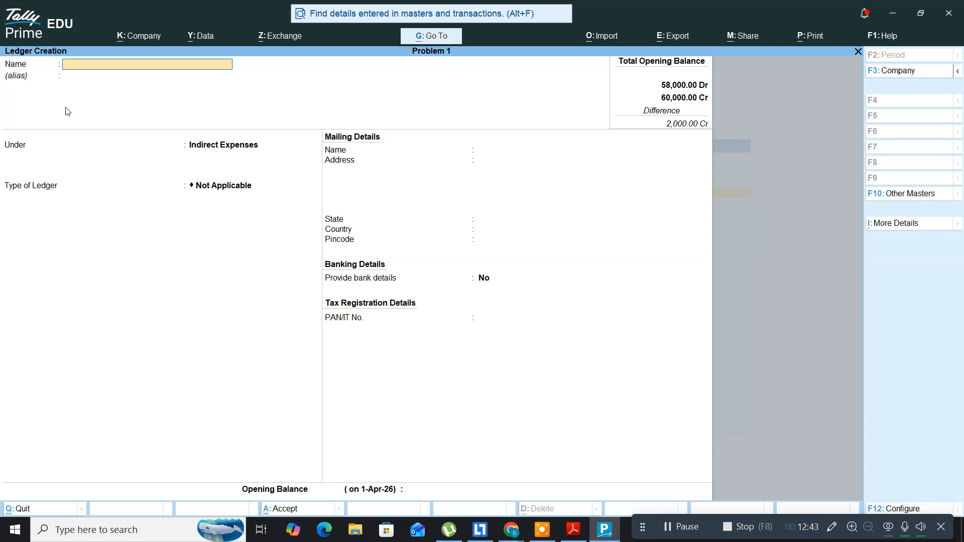
Step: Check the fifth Ledger 1 entry in the PDF, and name the next ledger Commission Received under Indirect Incomes, keeping the other defaults
key(alt+Tab)
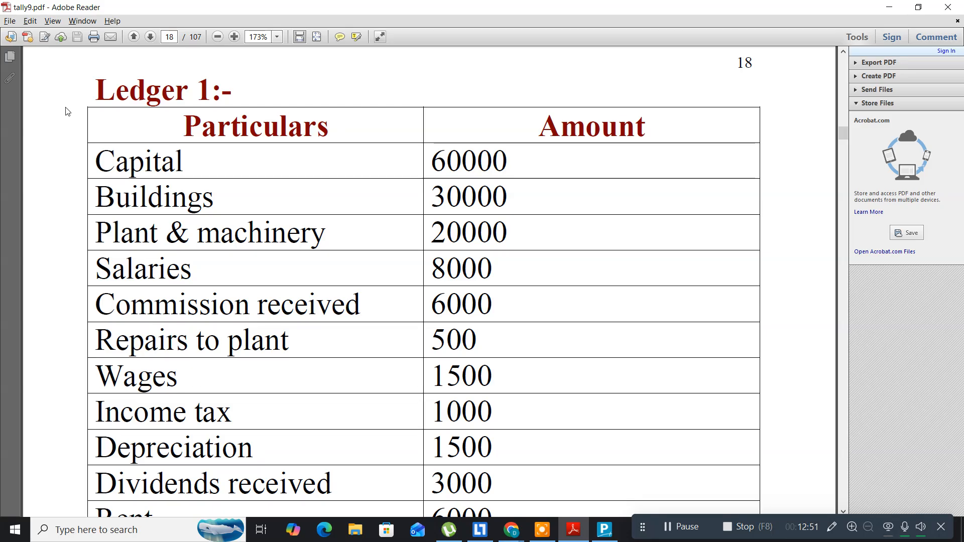
key(alt+Tab)
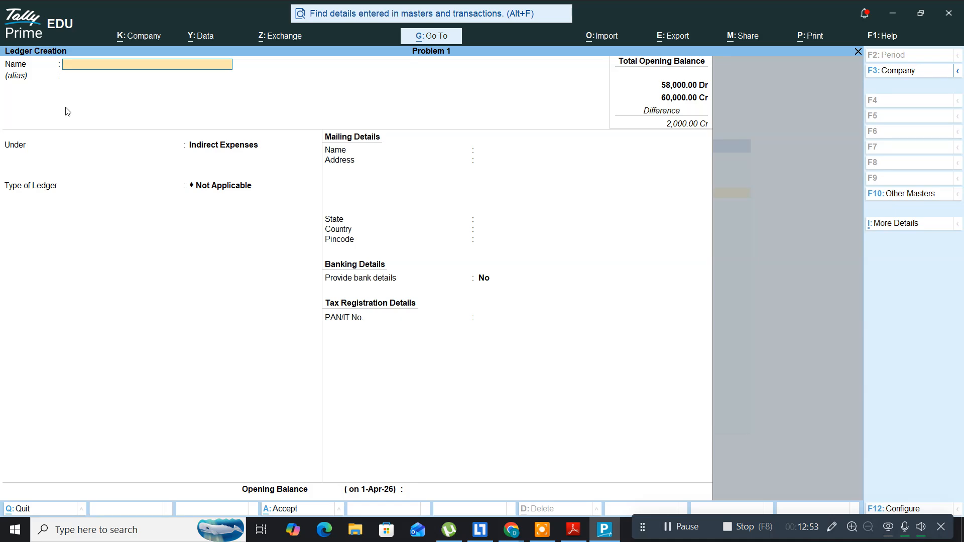
text(Commission Received)
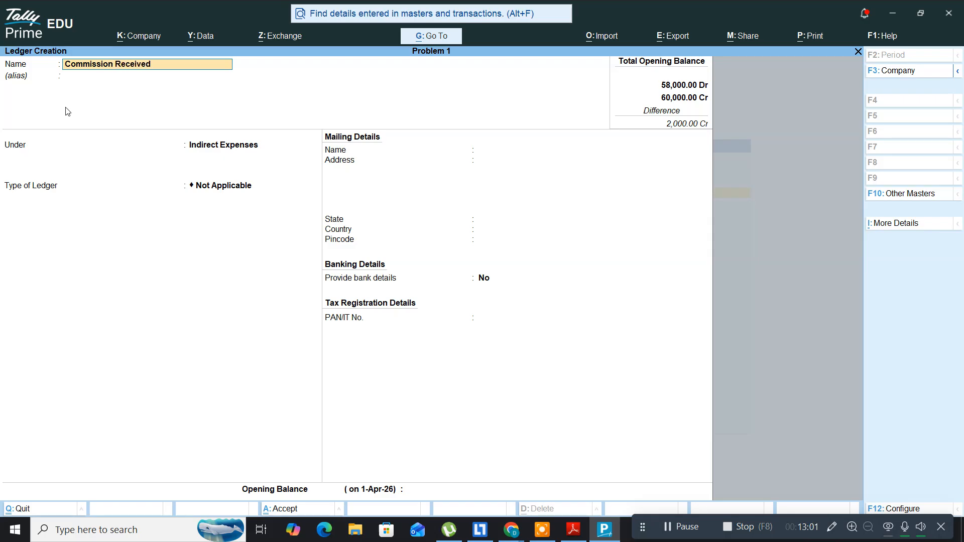
key(Return)
key(Return)
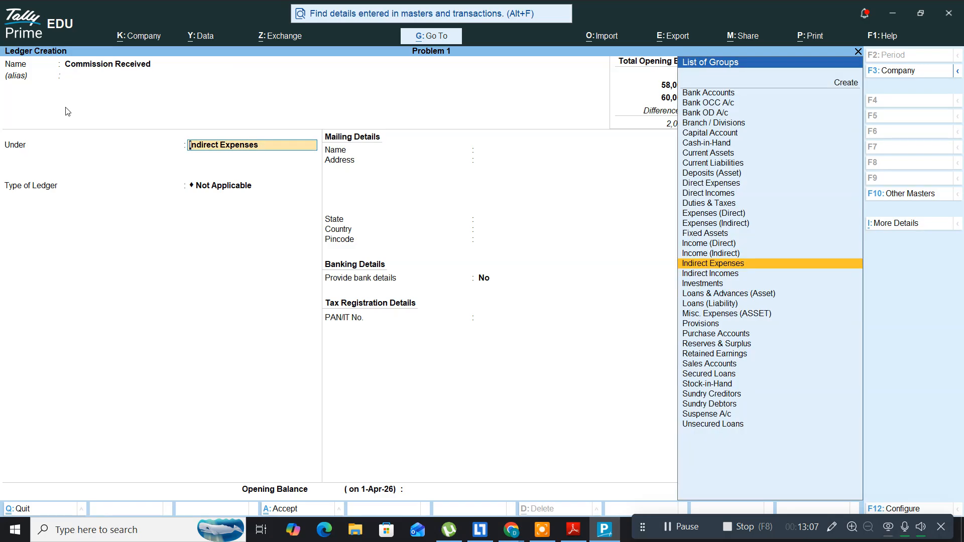
text(Indirect)
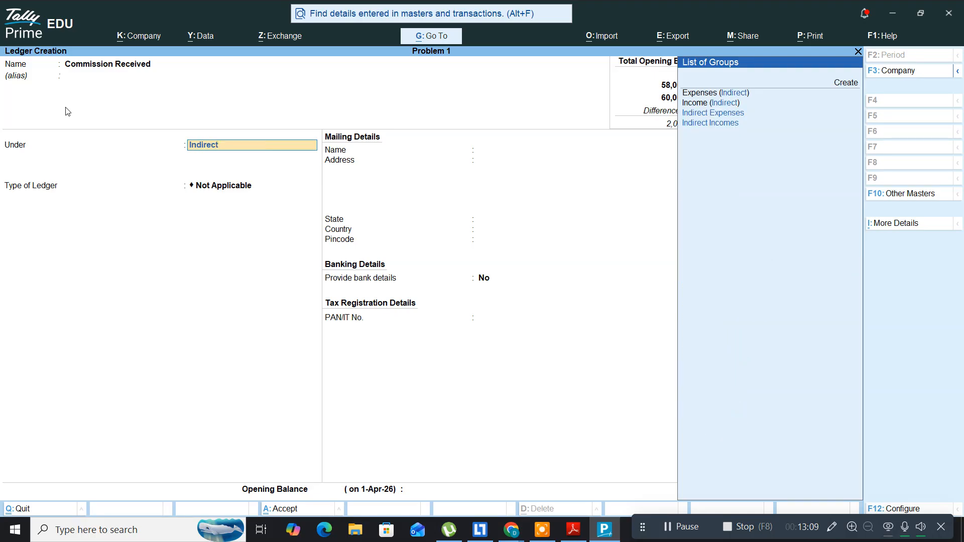
text( i)
key(Return)
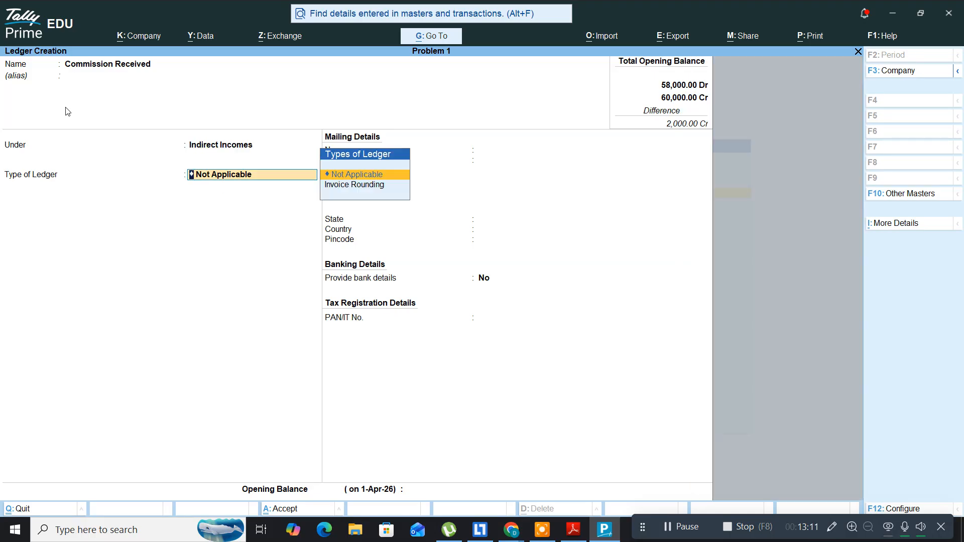
key(Return)
key(Return)
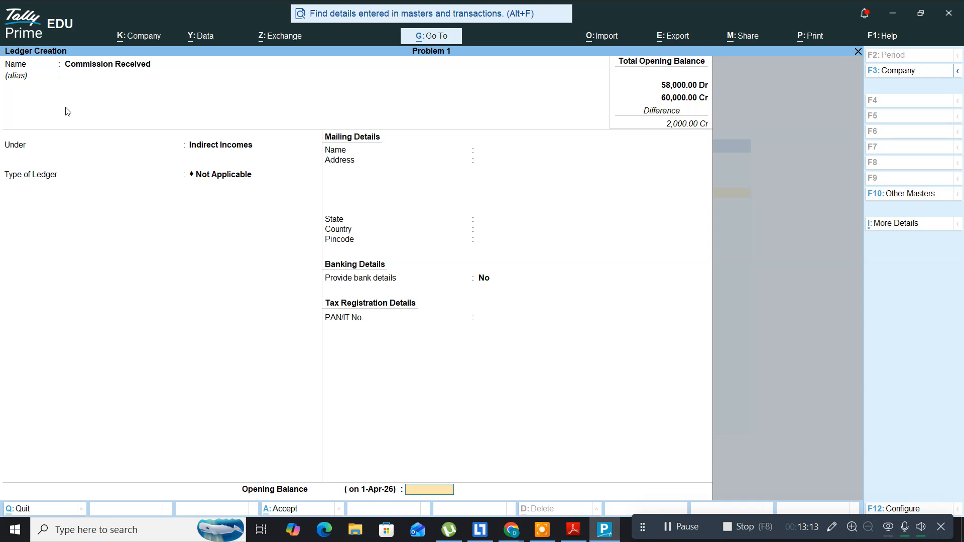
Step: Look up the Commission received amount in the PDF table, set the ledger's opening balance to 6,000 Cr, and save it
key(alt+Tab)
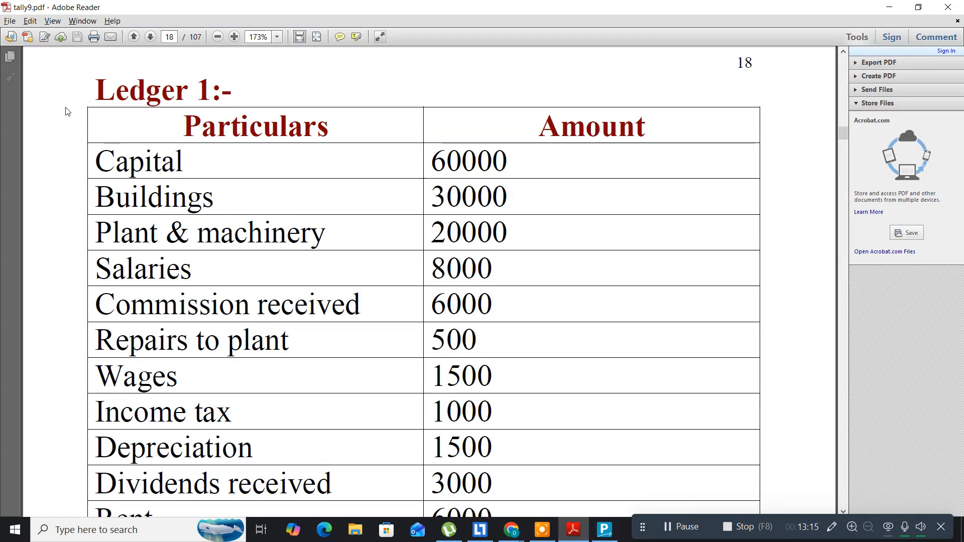
key(alt+Tab)
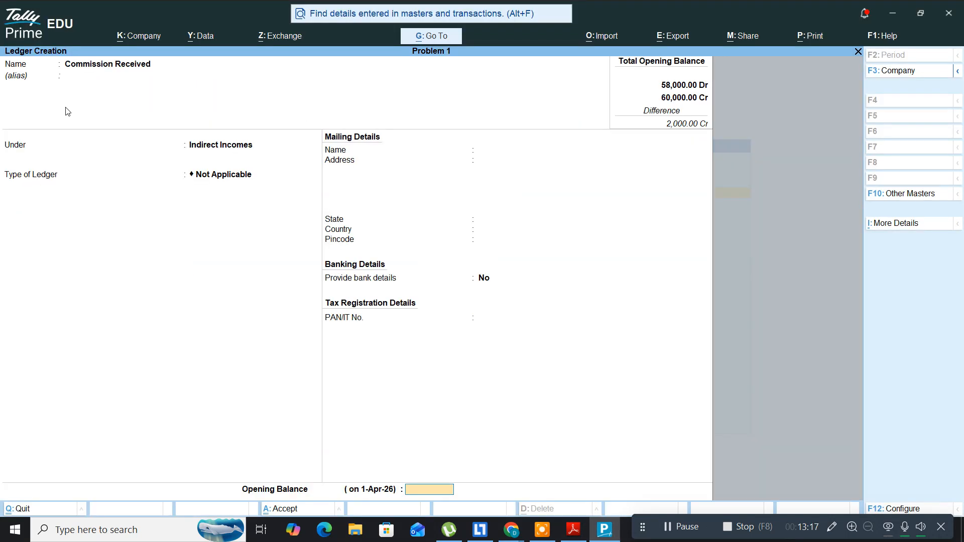
text(6000)
key(Return)
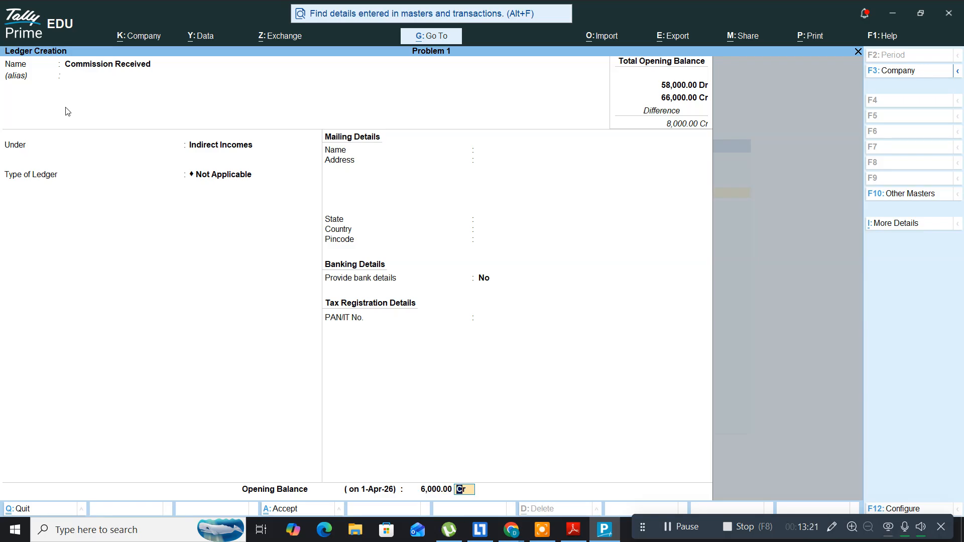
key(Return)
key(Return)
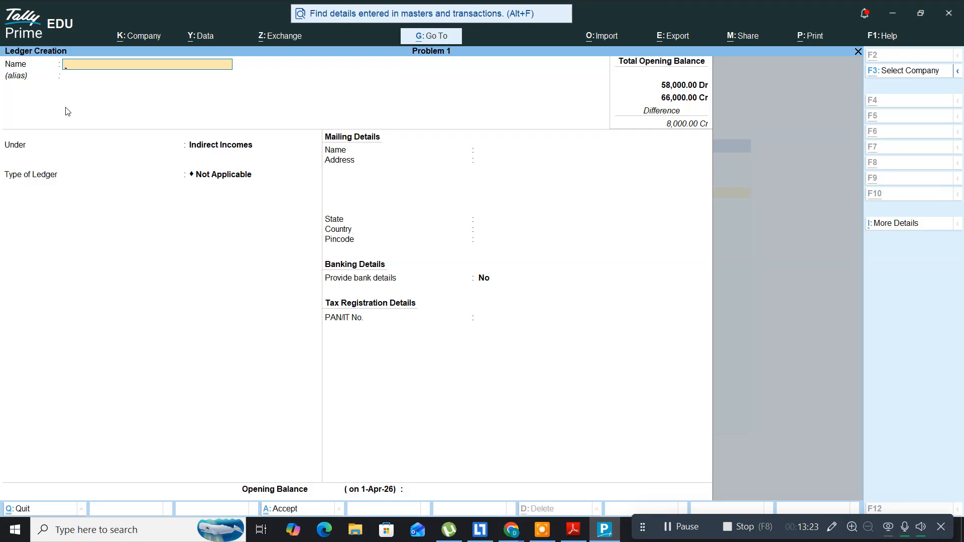
Step: Check the sixth Ledger 1 entry in the PDF, and name the next ledger Repairs
key(alt+Tab)
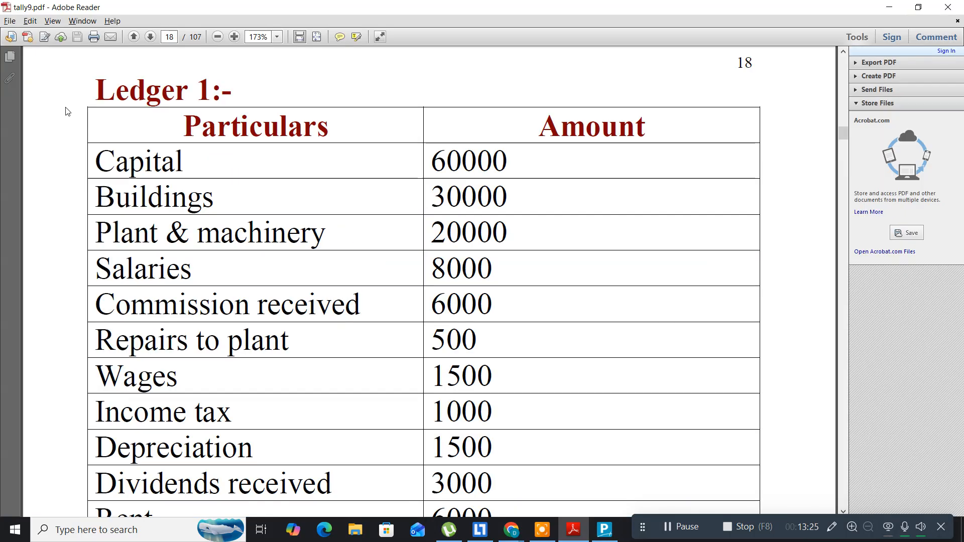
scroll(57, 180, down, 3)
scroll(57, 179, down, 2)
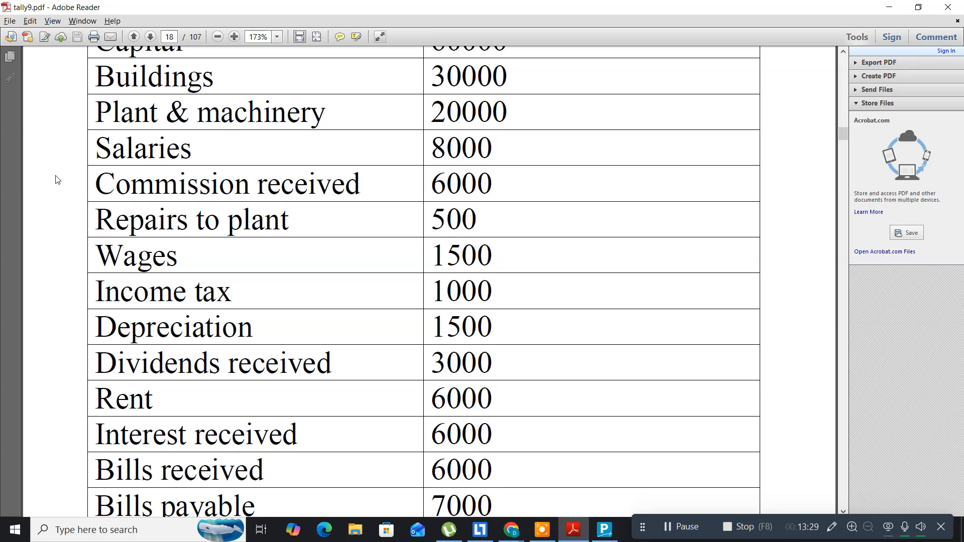
key(alt+Tab)
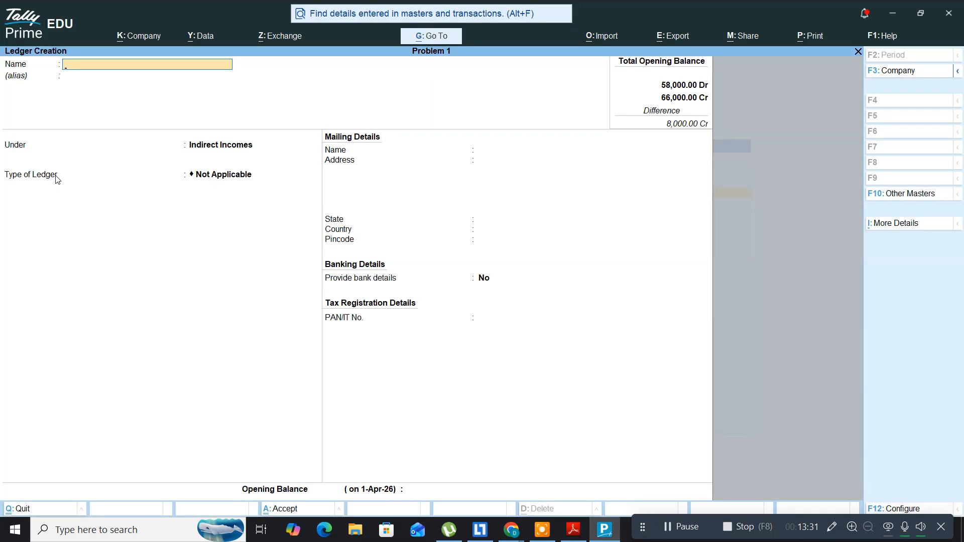
text(Repairs)
key(Return)
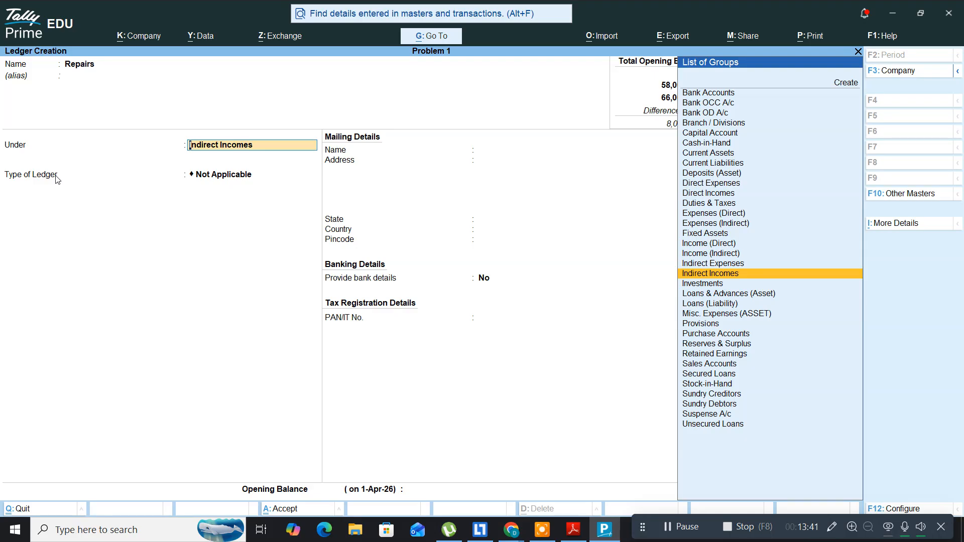
Step: Place the Repairs ledger under Direct Expenses, keeping the ledger type at its default
text(Direc)
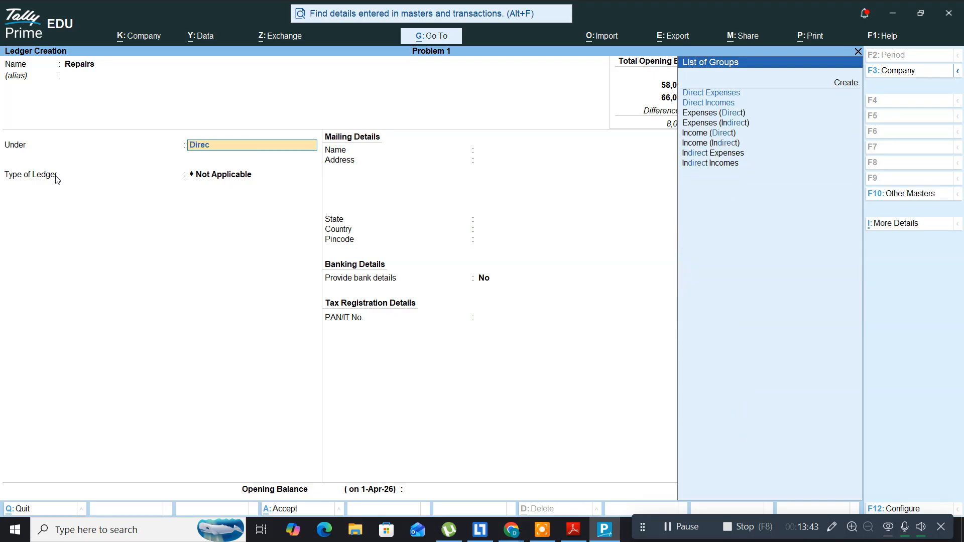
text(t E)
key(Return)
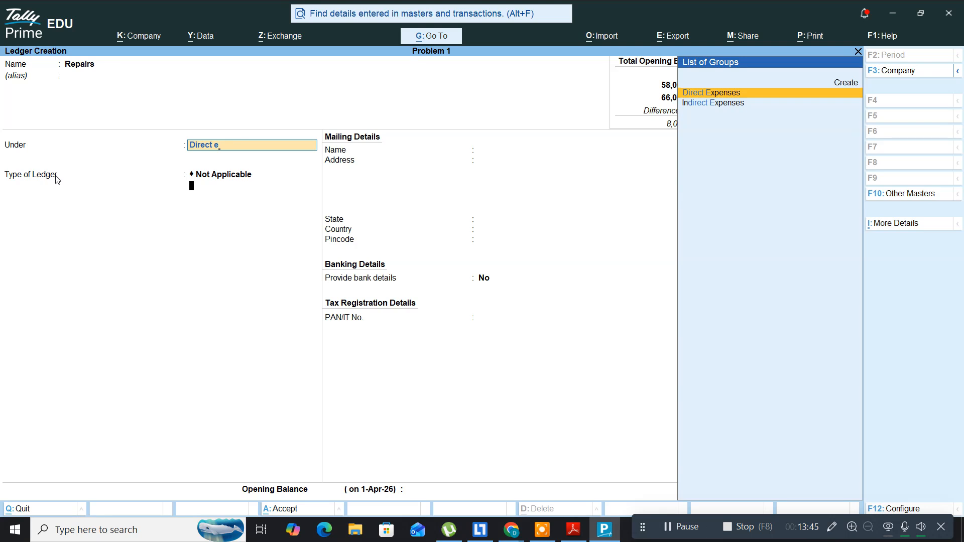
key(Return)
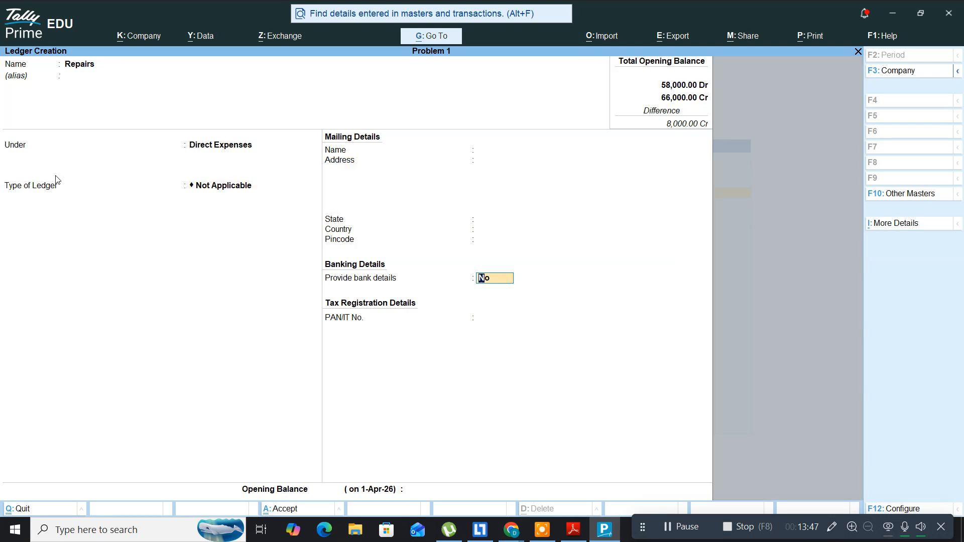
Step: Change the Repairs ledger's group to Indirect Expenses, leaving the ledger type and bank details at their defaults
key(BackSpace)
key(BackSpace)
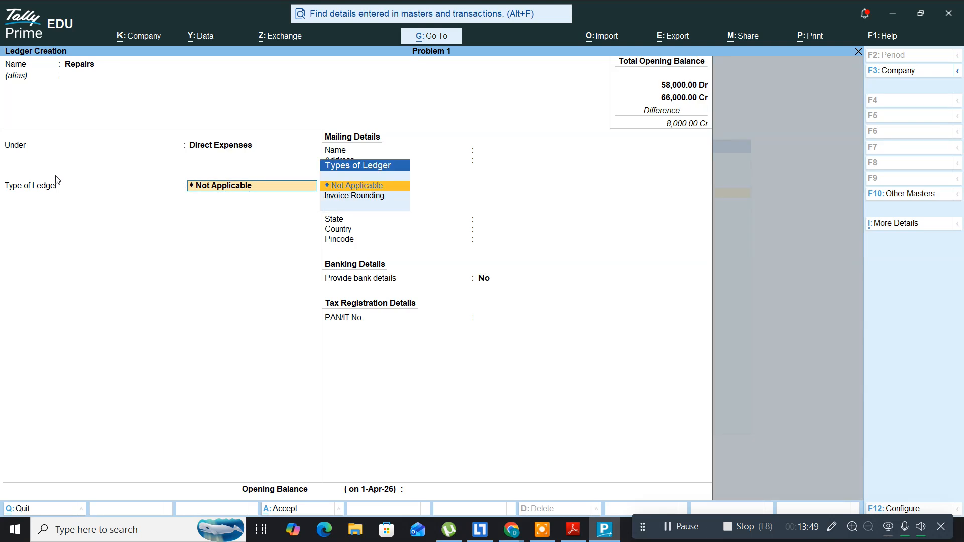
text(ind)
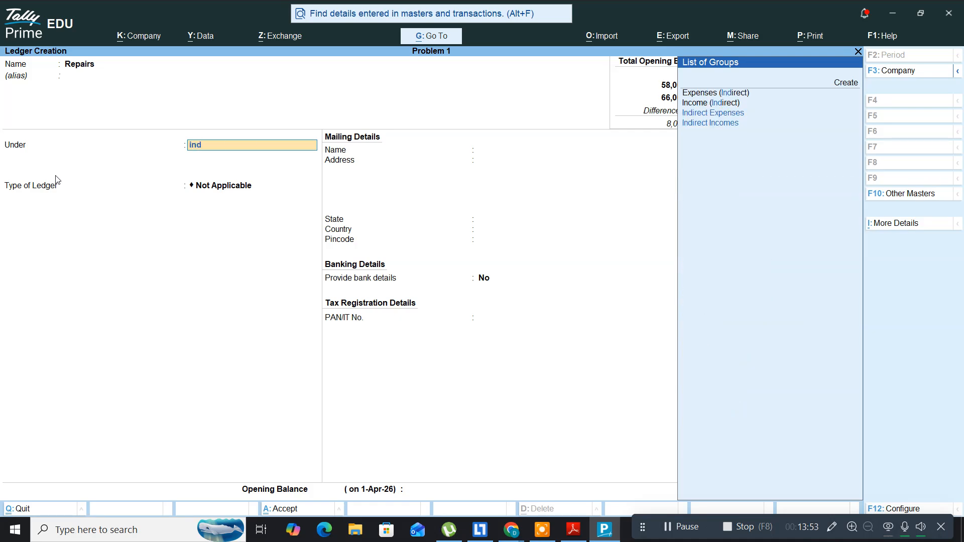
key(BackSpace)
key(BackSpace)
key(BackSpace)
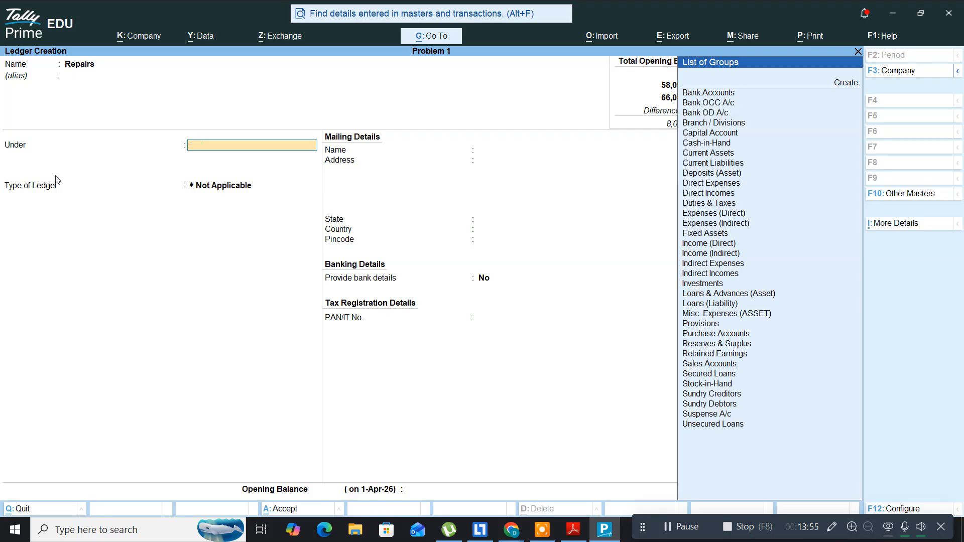
text(ind)
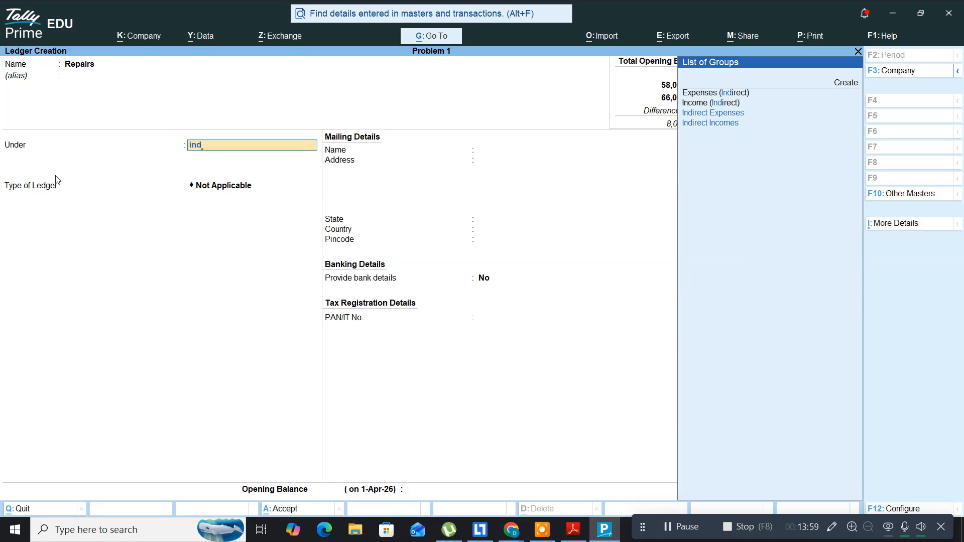
key(Return)
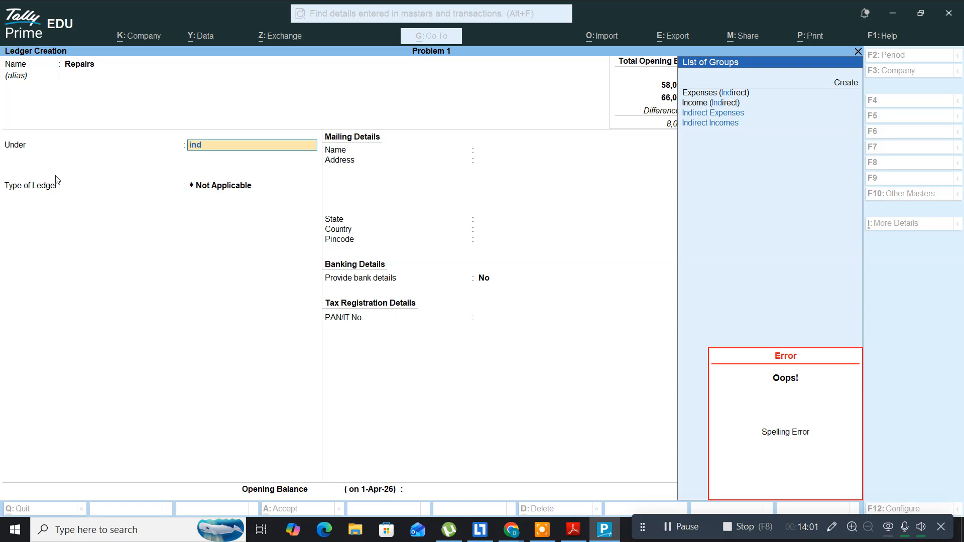
key(Down)
key(Up)
key(Return)
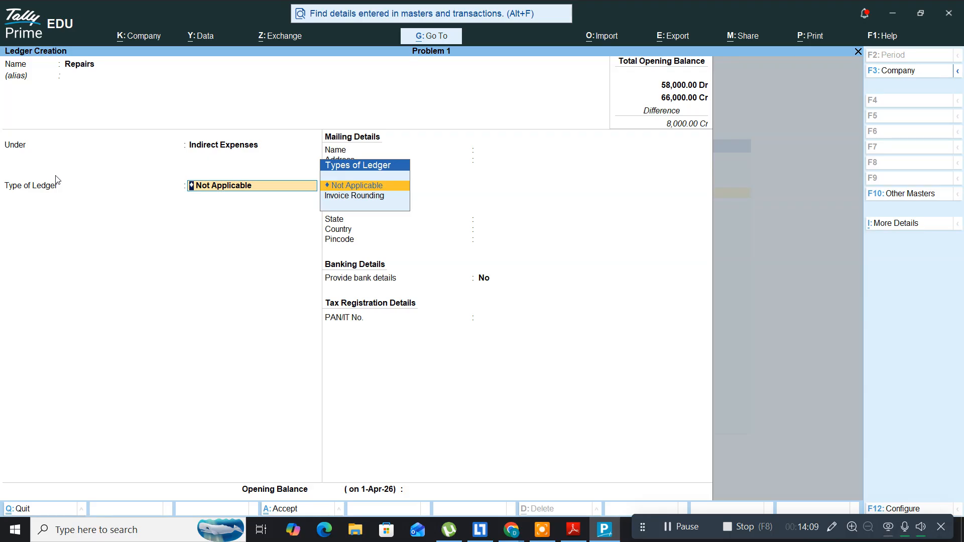
key(Return)
key(Return)
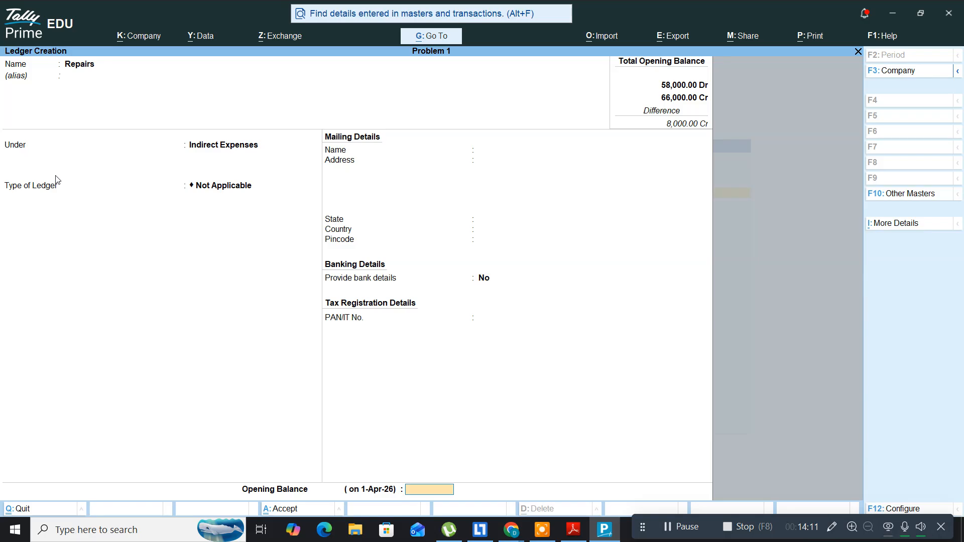
Step: Look up the Repairs to plant amount in the PDF table, set the ledger's opening balance to 500 Dr, and save it
key(alt+Tab)
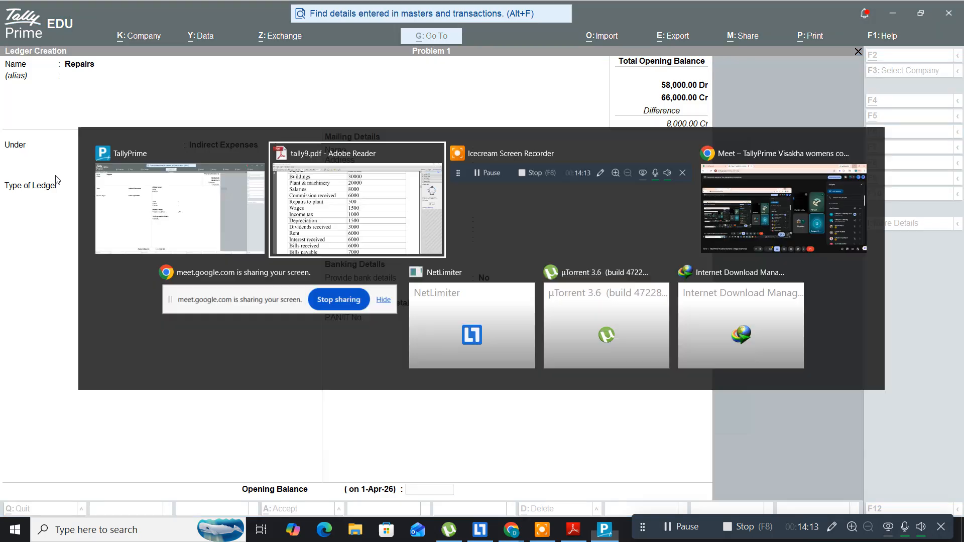
key(alt+Tab)
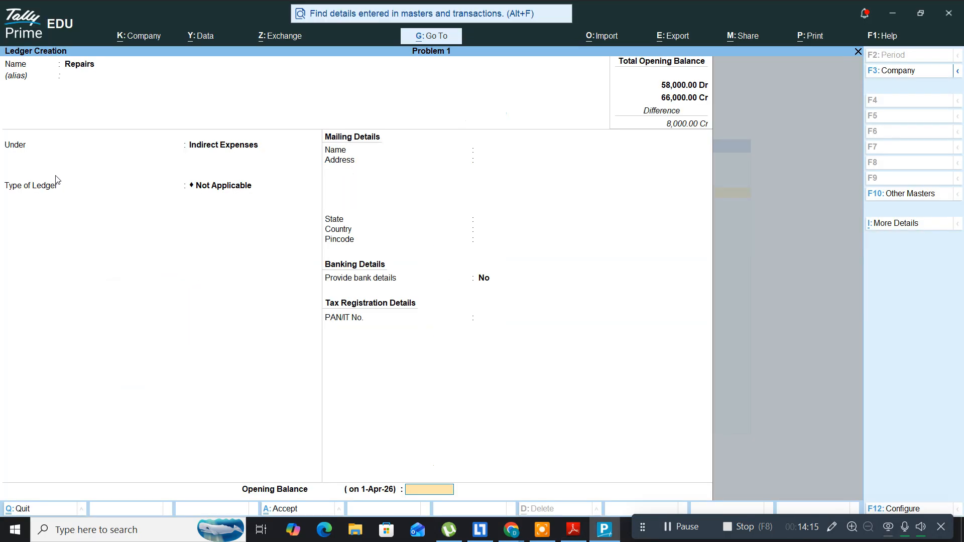
text(500)
key(Return)
key(Return)
key(Return)
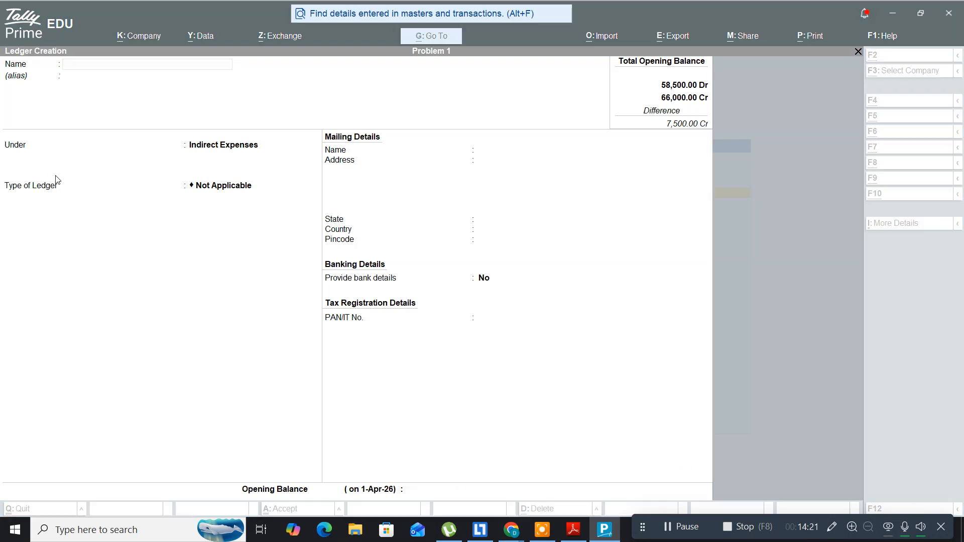
Step: Check the seventh Ledger 1 entry in the PDF, and name the next ledger Wages under Direct Expenses, keeping the other defaults
key(alt+Tab)
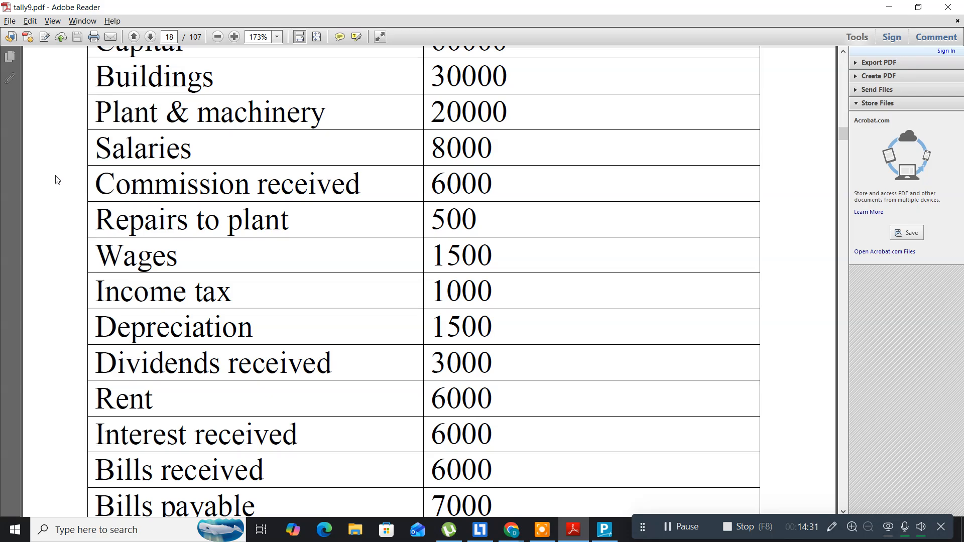
key(alt+Tab)
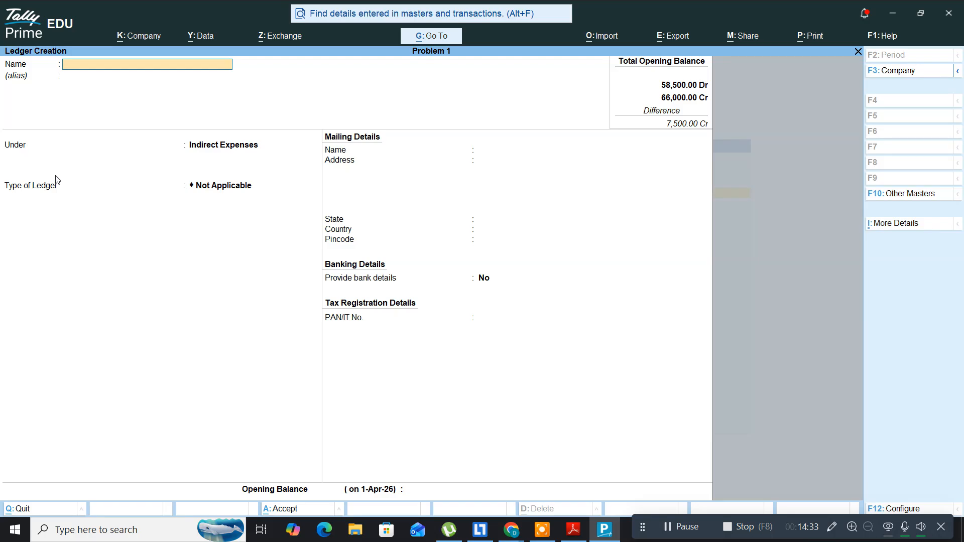
text(Wages)
key(Return)
key(Return)
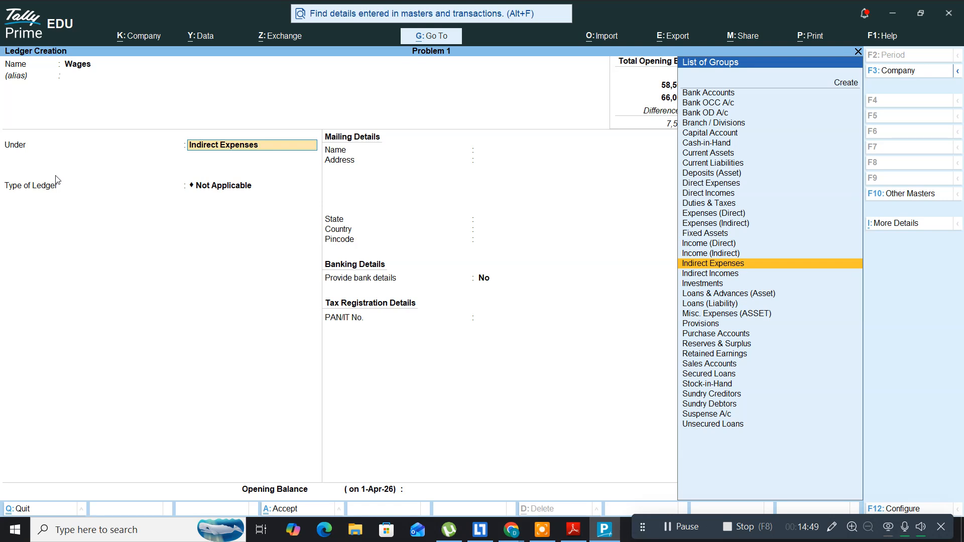
text(Direct e)
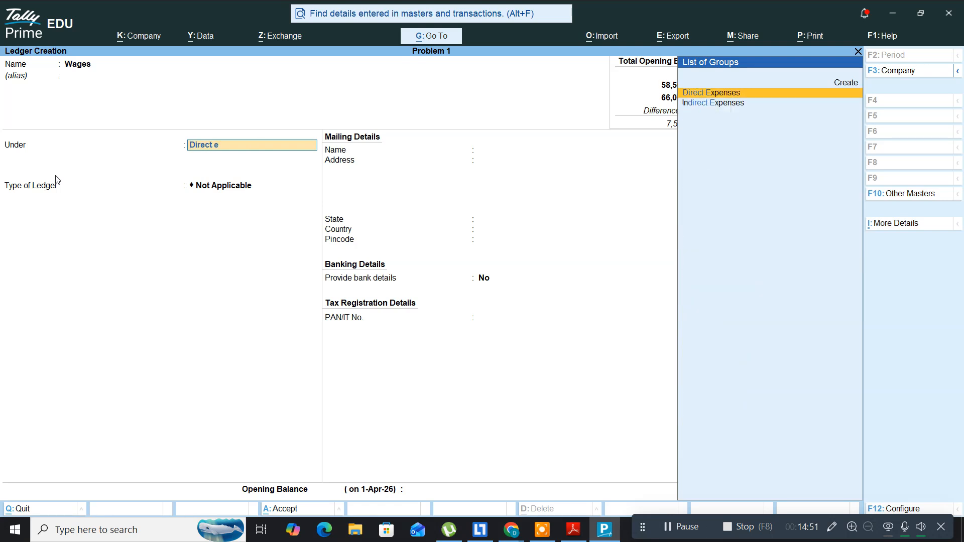
key(Return)
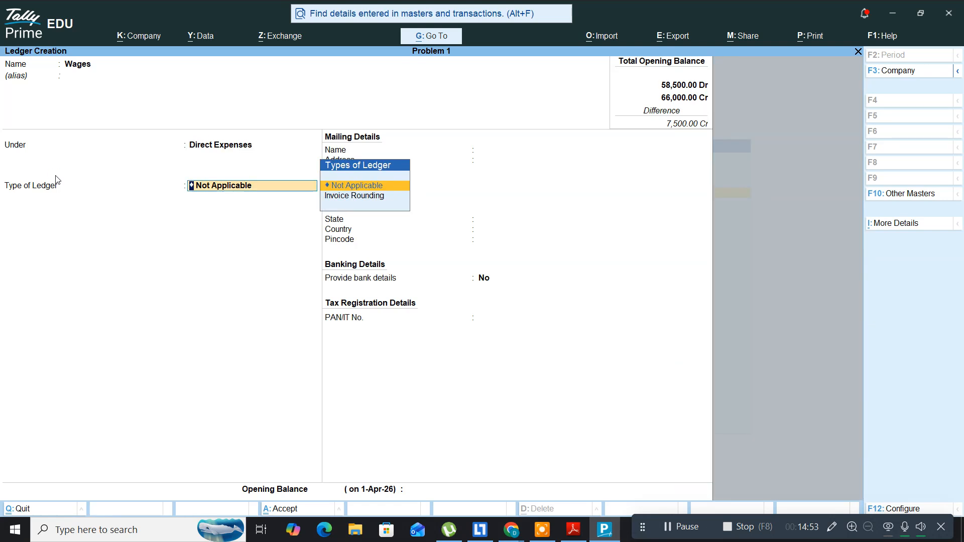
key(Return)
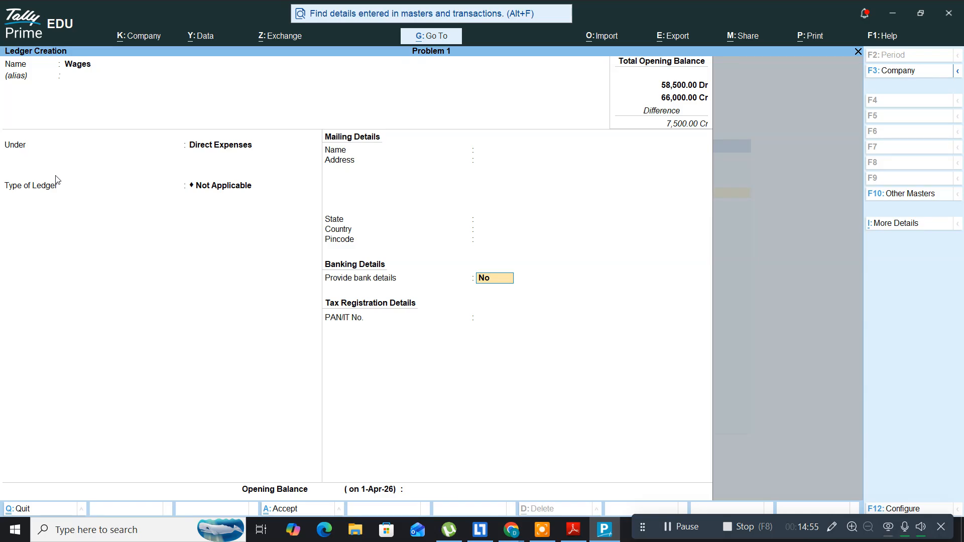
key(Return)
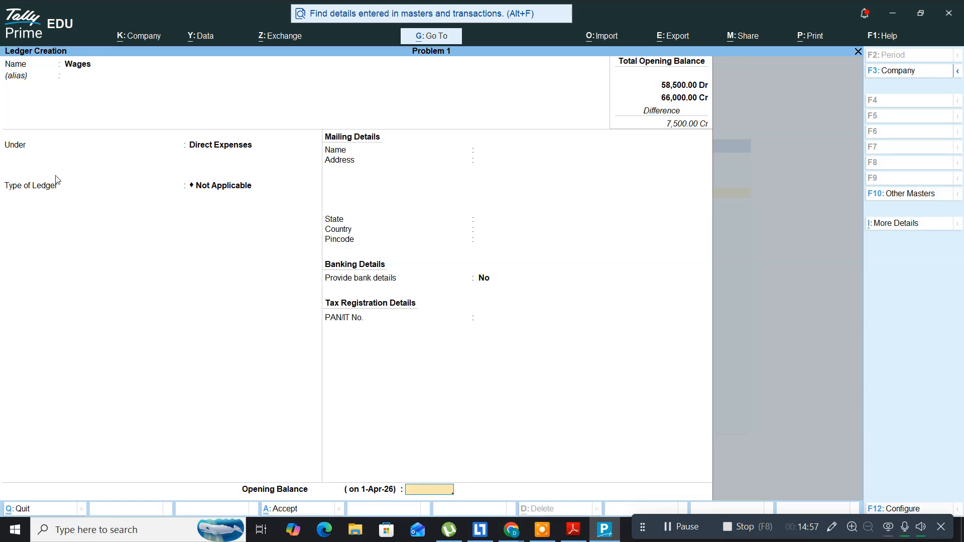
Step: Look up the Wages amount in the PDF table, set the ledger's opening balance to 1,500 Dr, and save it
key(alt+Tab)
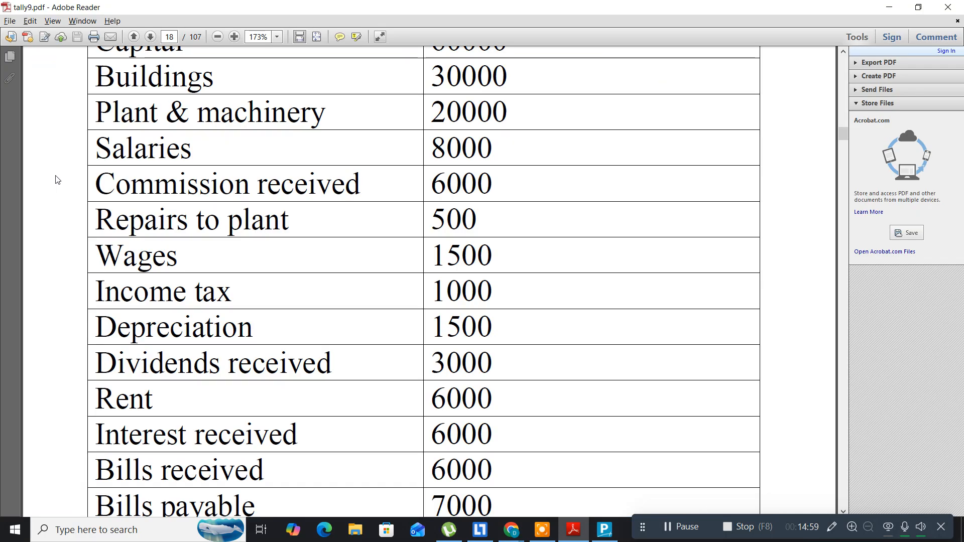
key(alt+Tab)
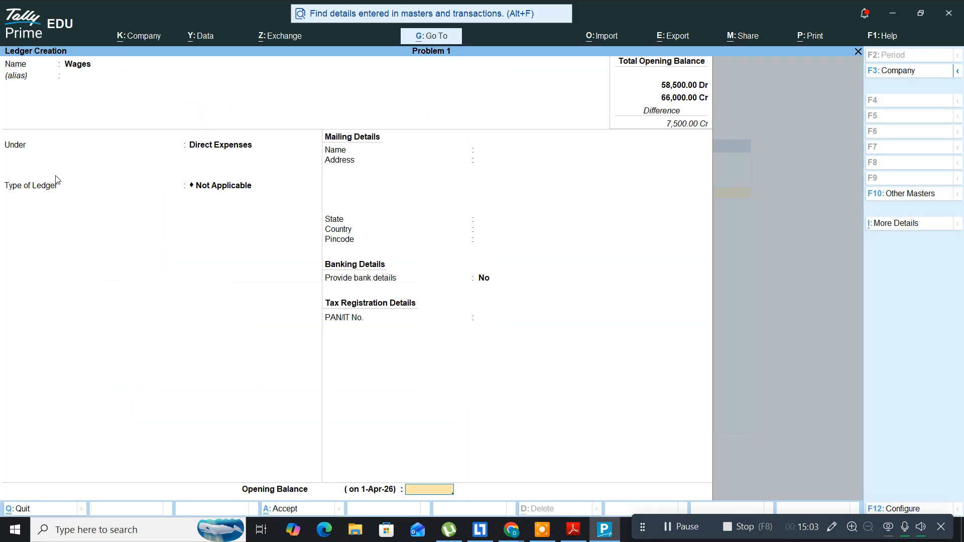
text(500)
key(Return)
key(Return)
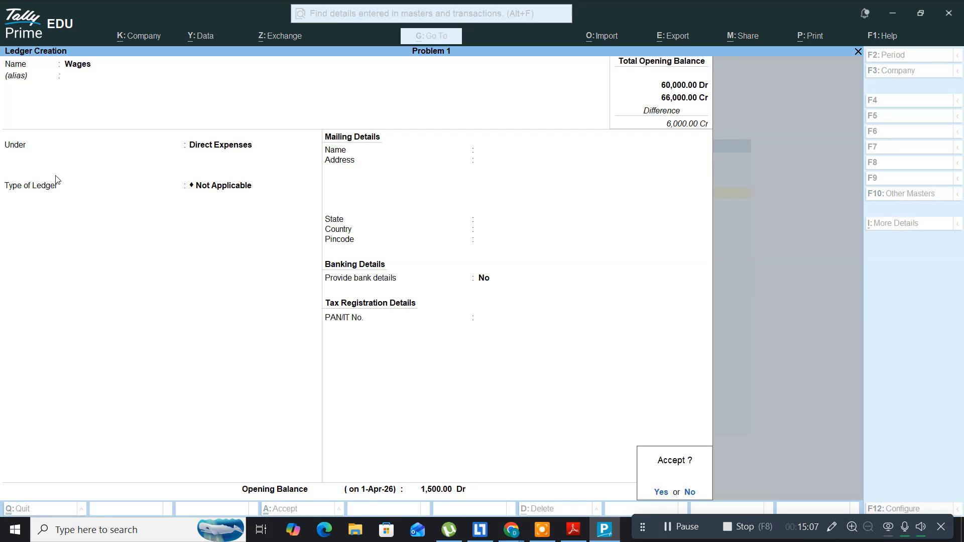
key(Return)
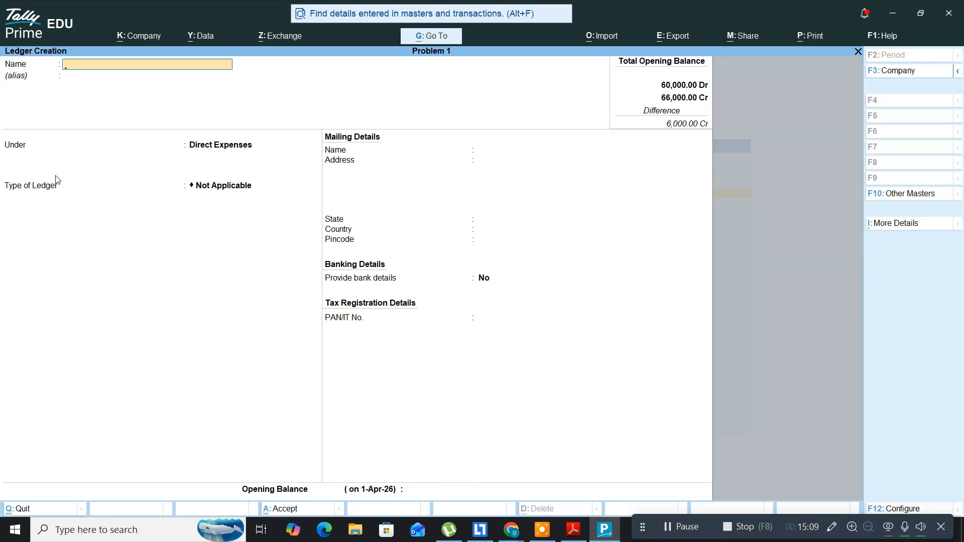
Step: Check the eighth Ledger 1 entry in the PDF, and name the next ledger Income Tax under Provisions, keeping bank details at No
key(alt+Tab)
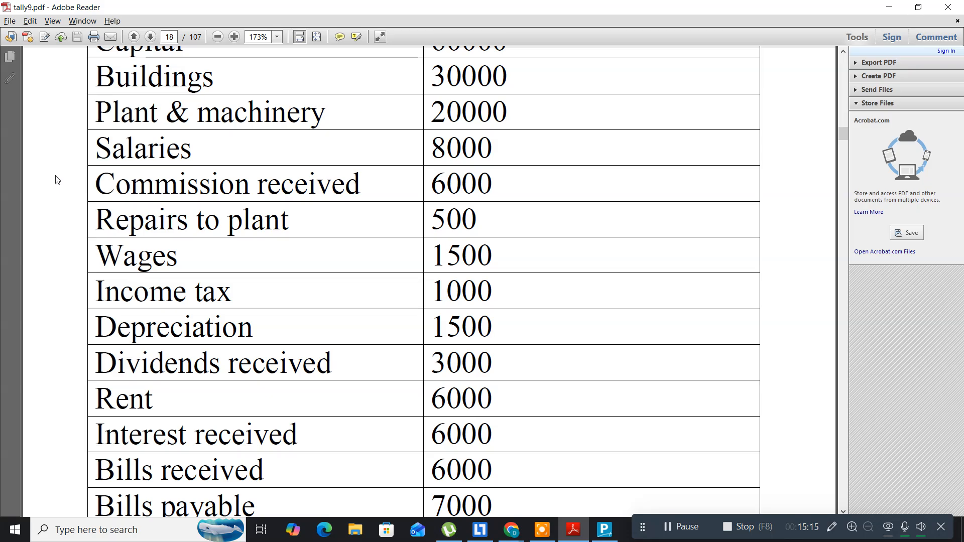
key(alt+Tab)
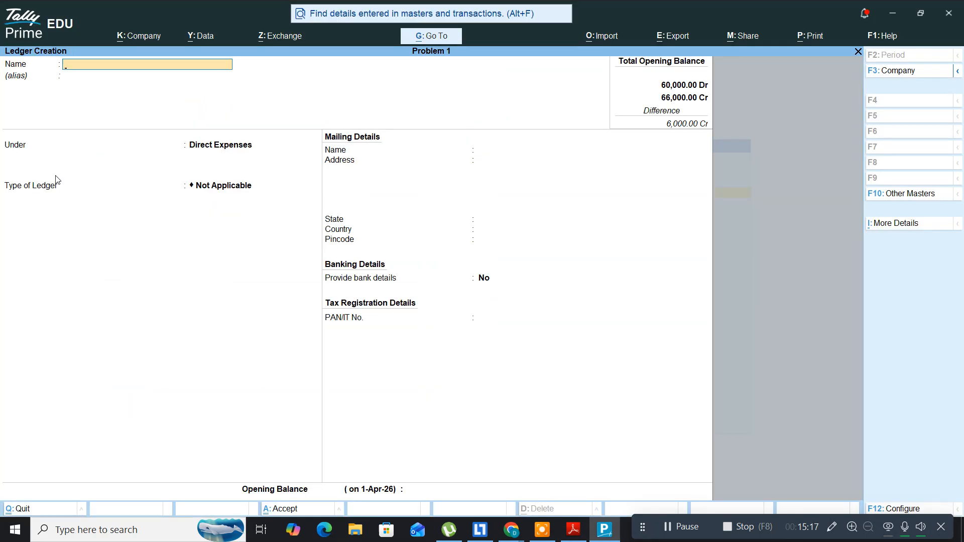
text(Income ta)
key(Return)
key(Return)
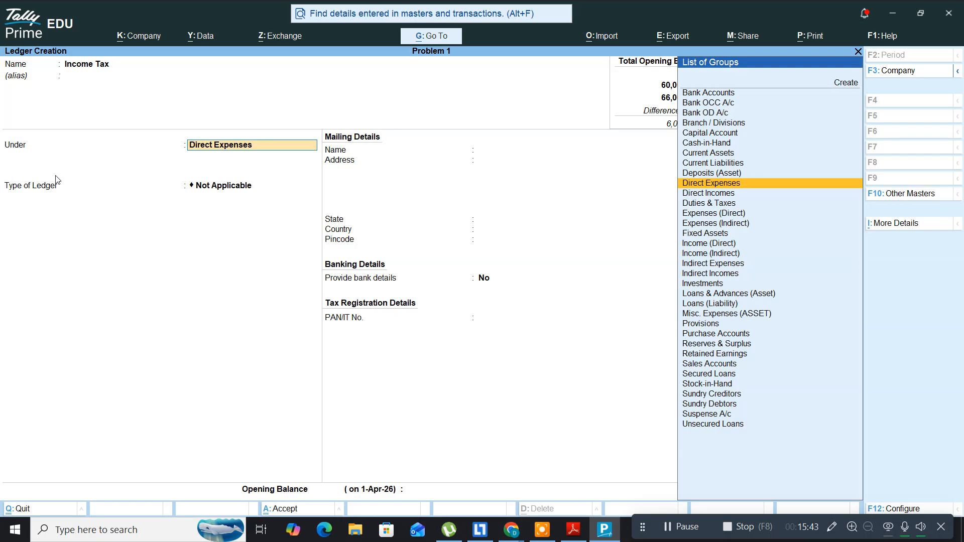
text(Pro)
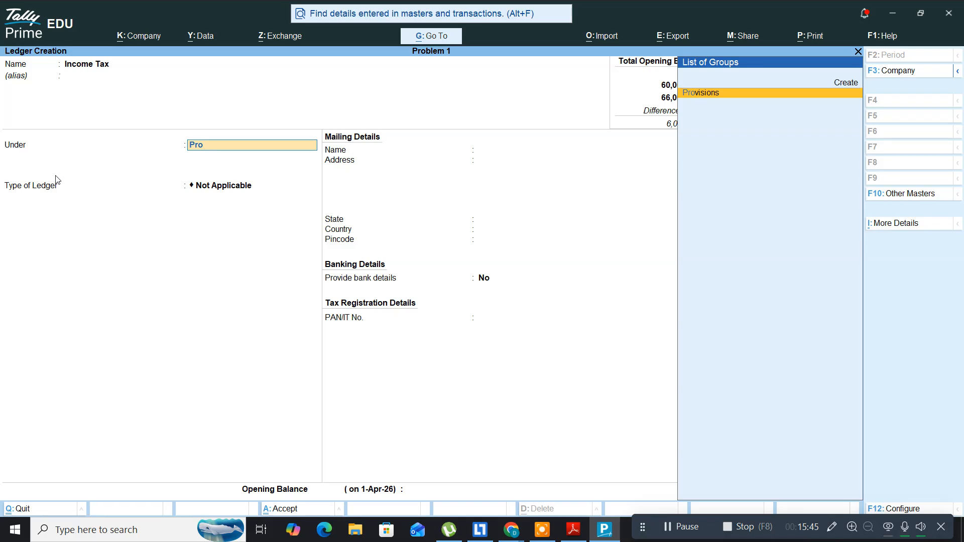
key(Return)
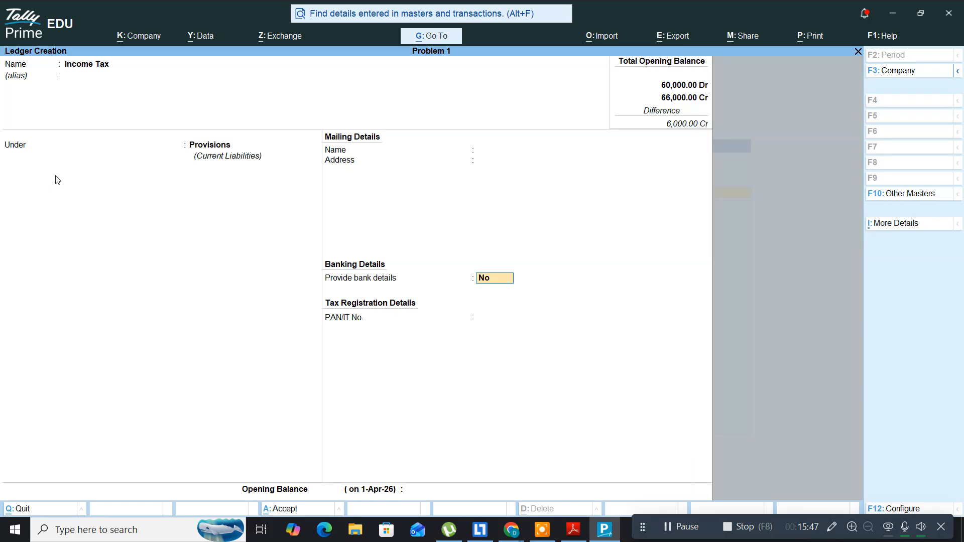
key(Return)
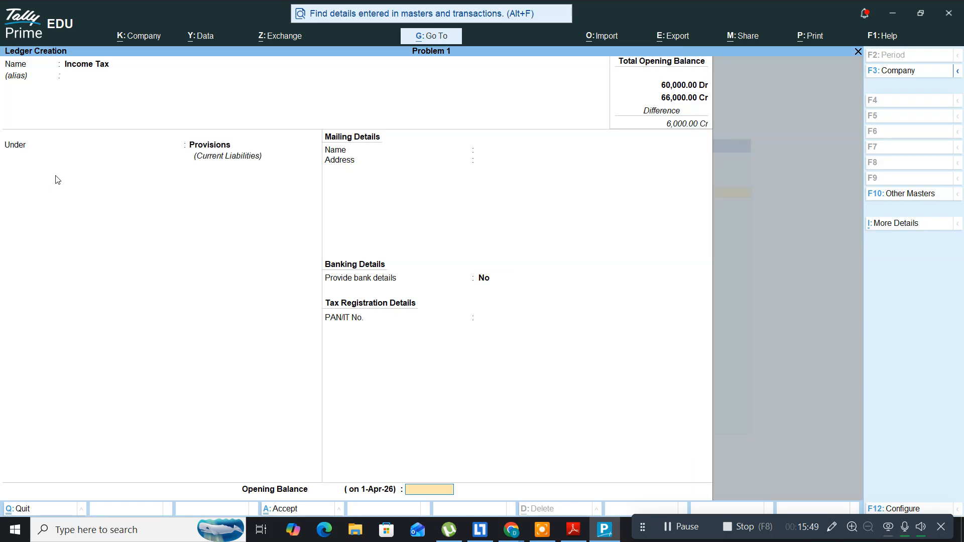
Step: Look up the Income tax amount in the PDF table, set the ledger's opening balance to 1,000 Cr, and save it
key(alt+Tab)
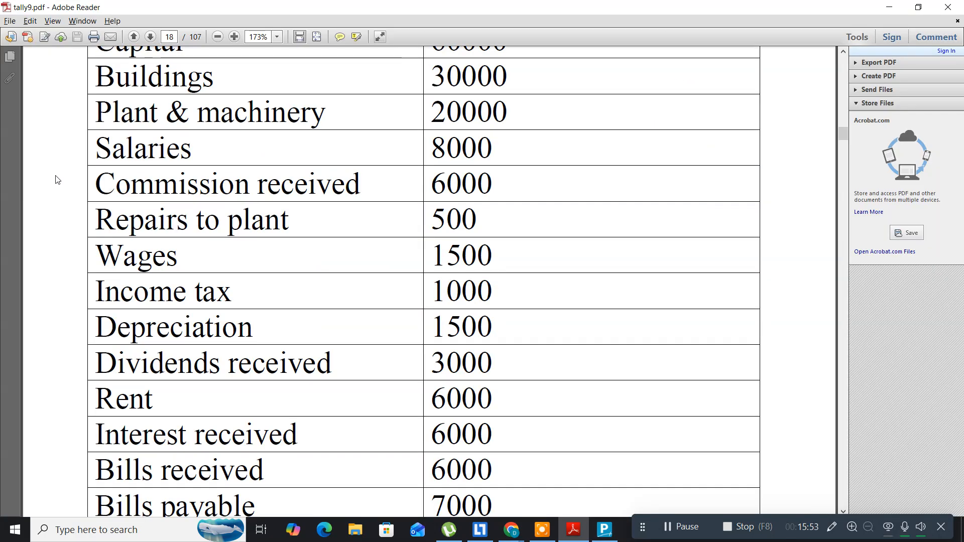
key(alt+Tab)
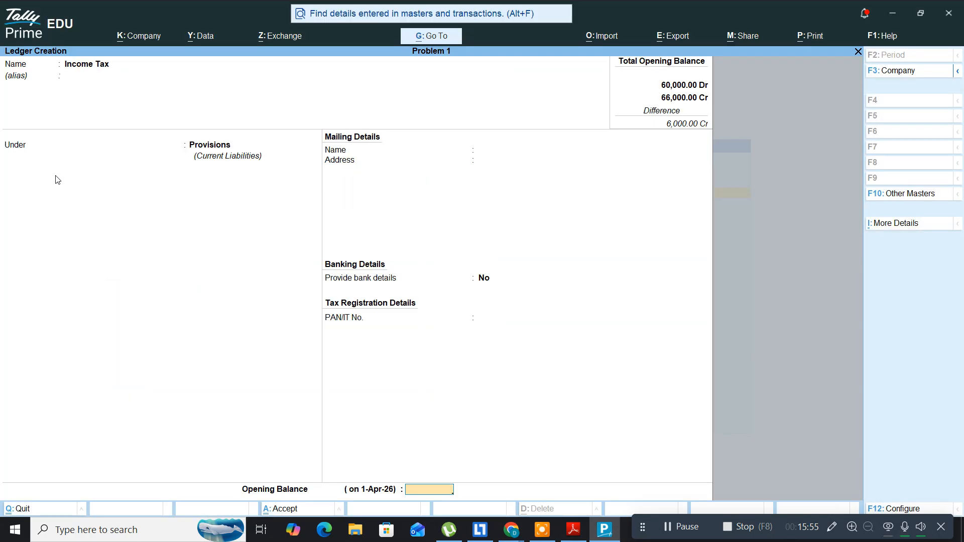
text(000)
key(Return)
key(Return)
key(Return)
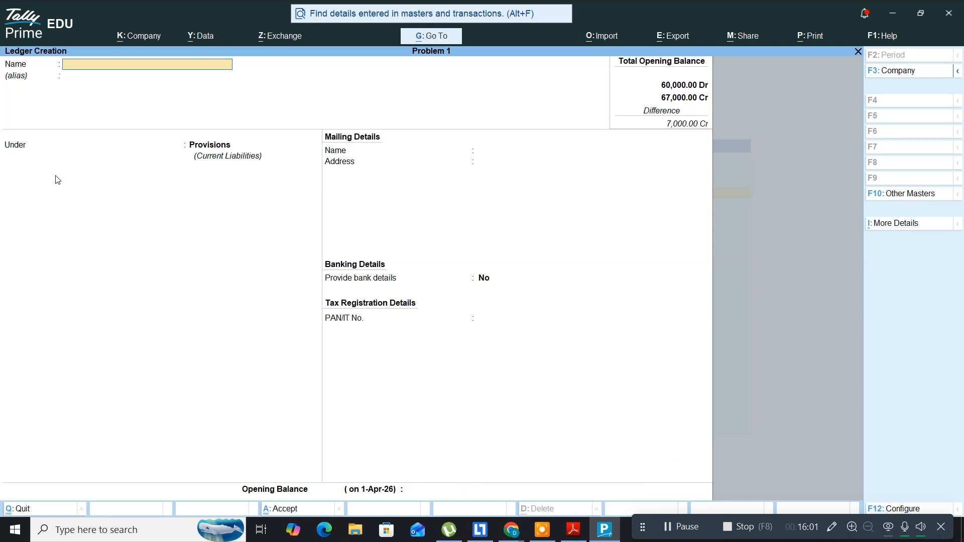
Step: Check the ninth Ledger 1 entry in the PDF, and name the next ledger Deprtication under Indirect Expenses, keeping the other defaults
key(alt+Tab)
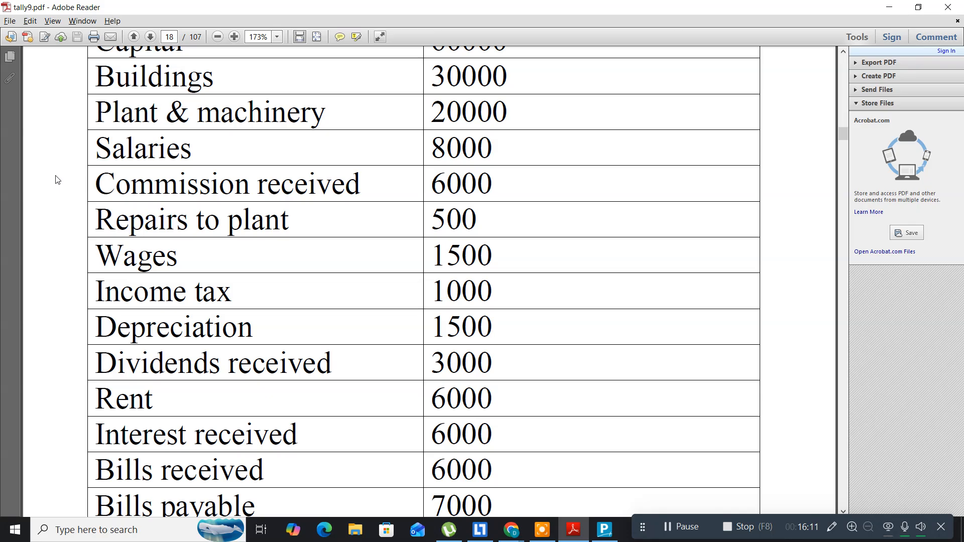
key(alt+Tab)
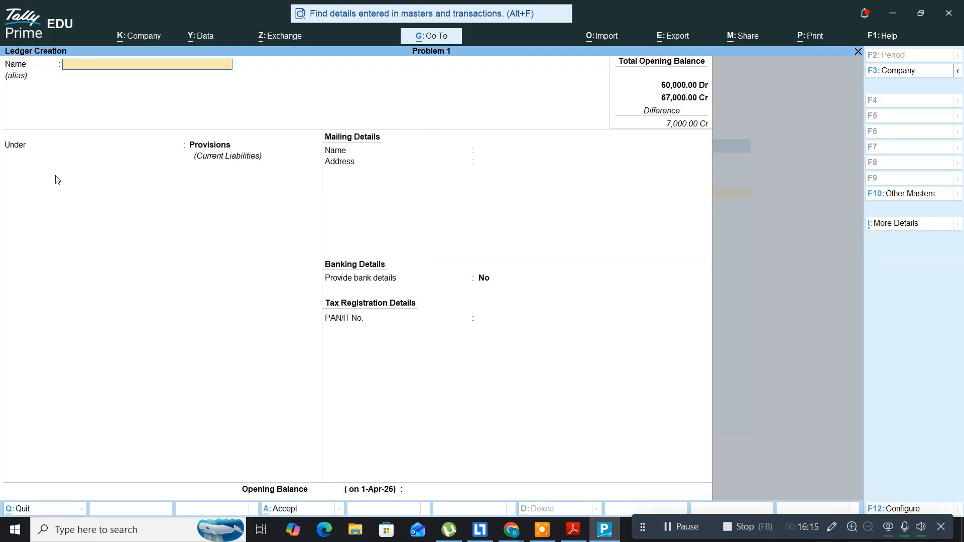
text(Deprtication)
key(Return)
key(Return)
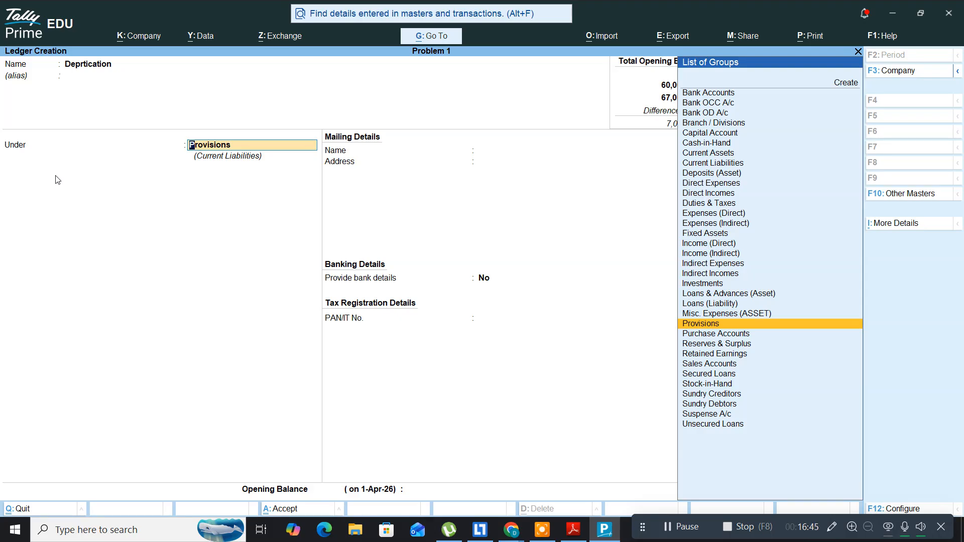
text(Indirect e)
key(Return)
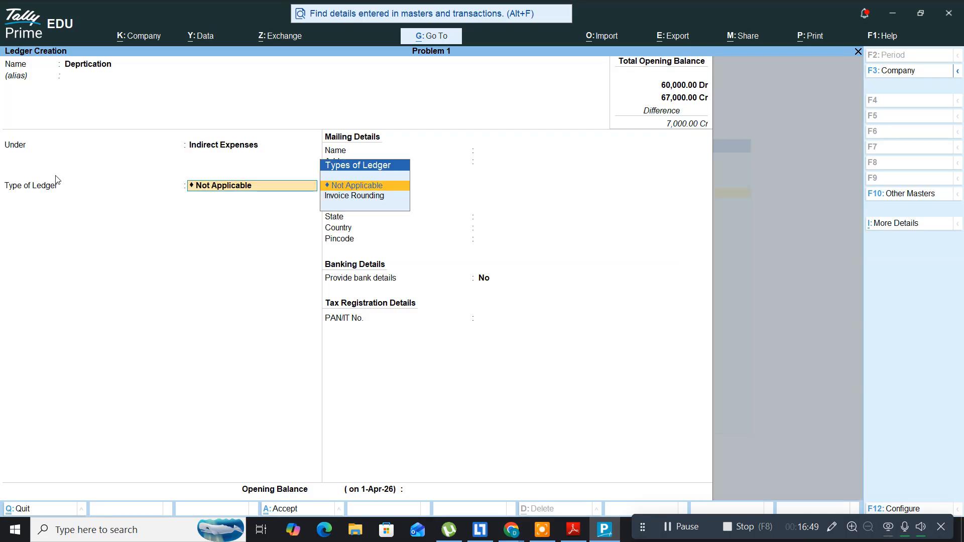
key(Return)
key(Return)
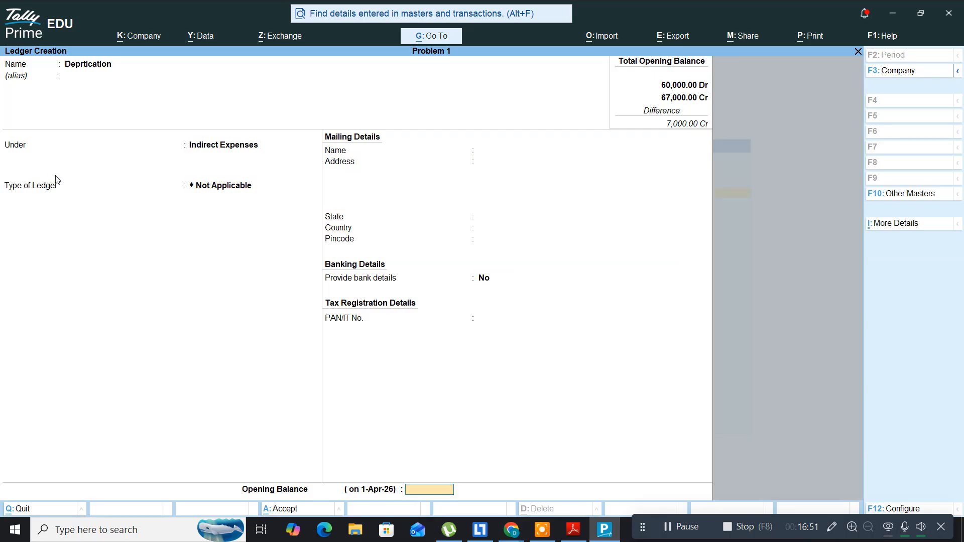
Step: Look up the Depreciation amount in the PDF table, set the ledger's opening balance to 1,500 Dr, and save it
key(alt+Tab)
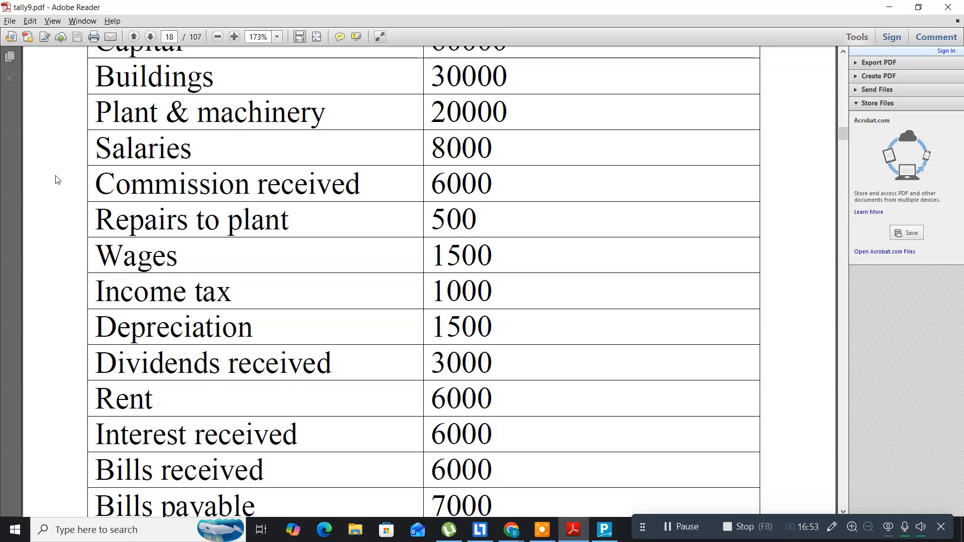
key(alt+Tab)
text(1500)
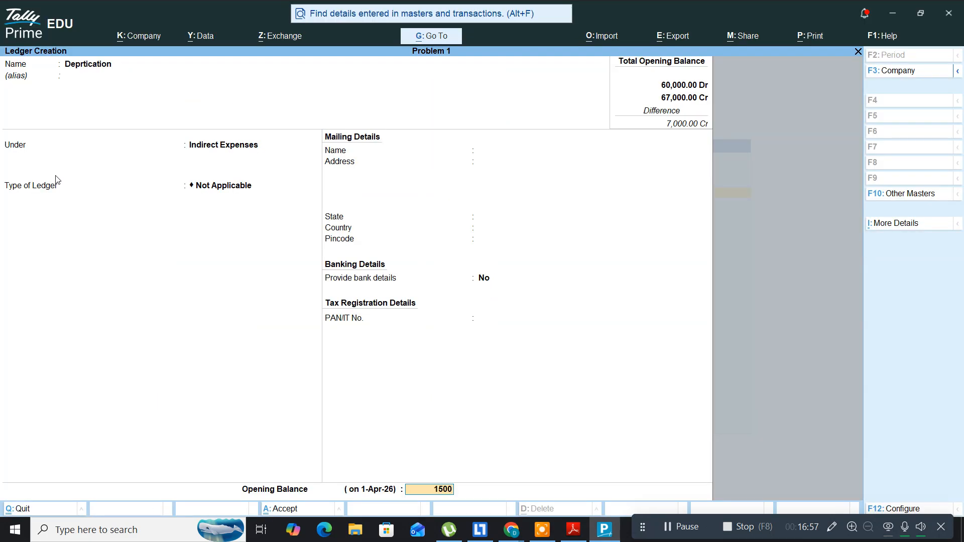
key(Return)
key(Return)
key(Return)
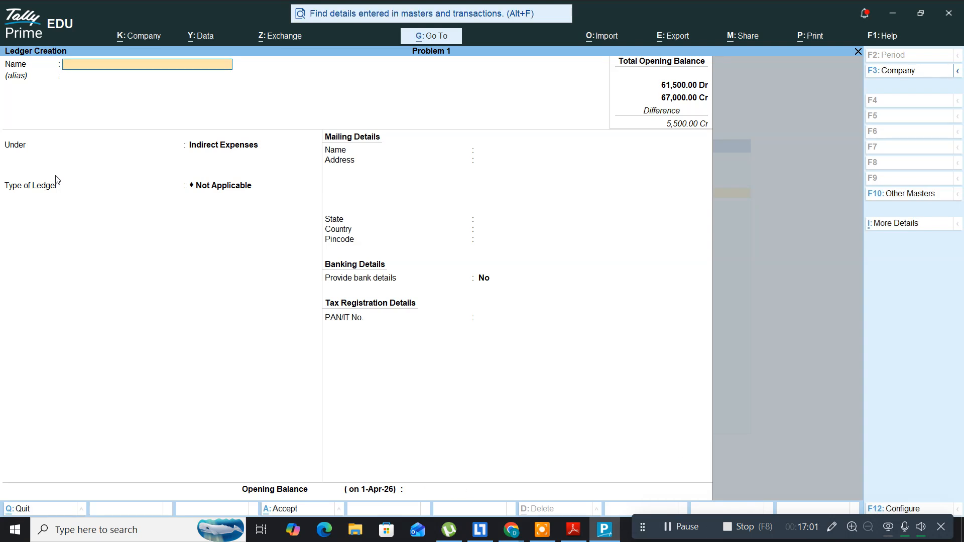
Step: Check the tenth Ledger 1 entry, Dividends received, in the PDF and look back through the ledger-to-group tables on pages 13 to 16
key(alt+Tab)
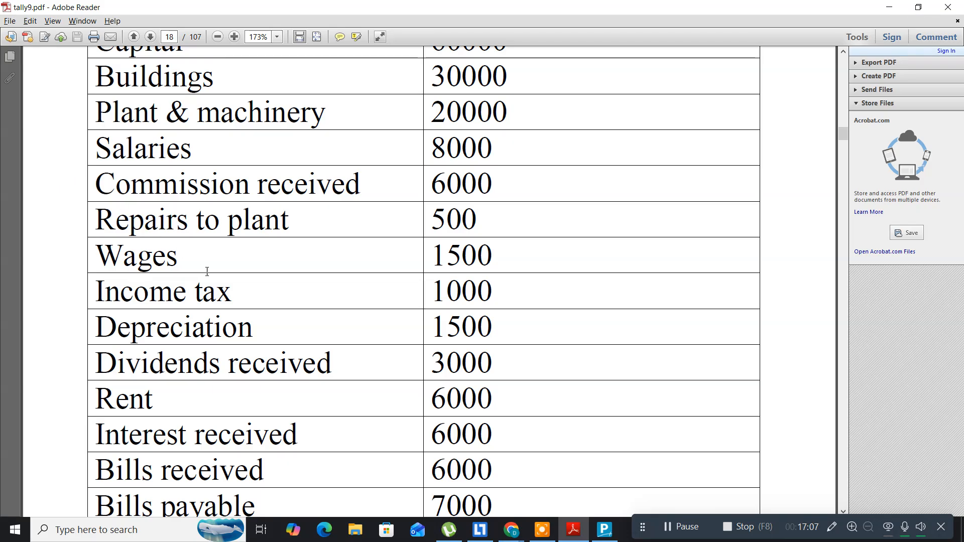
scroll(238, 293, down, 2)
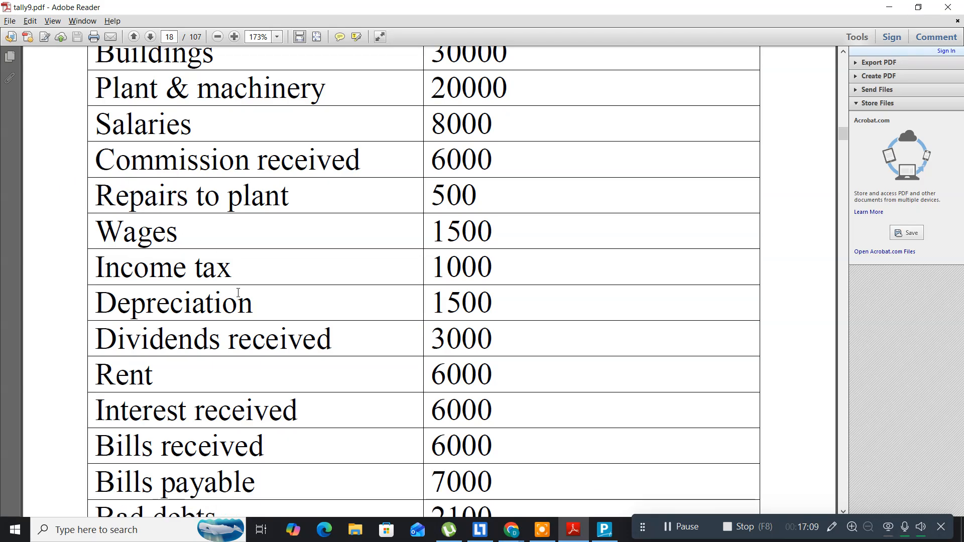
scroll(238, 293, down, 1)
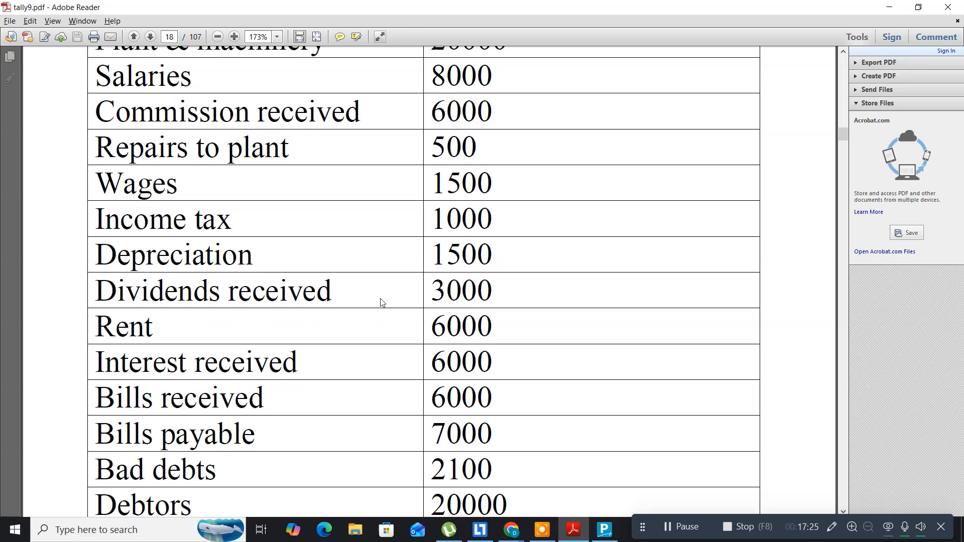
scroll(381, 302, up, 10)
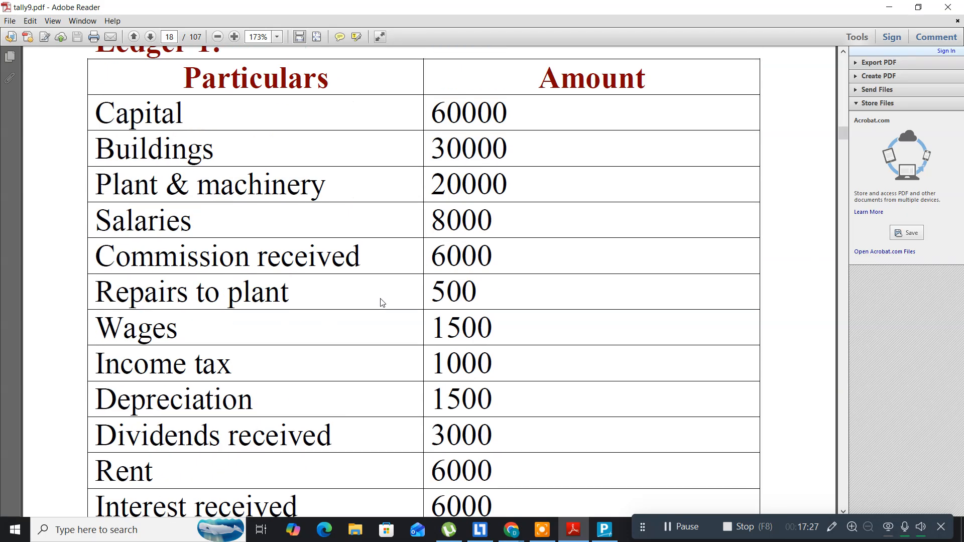
scroll(383, 302, up, 15)
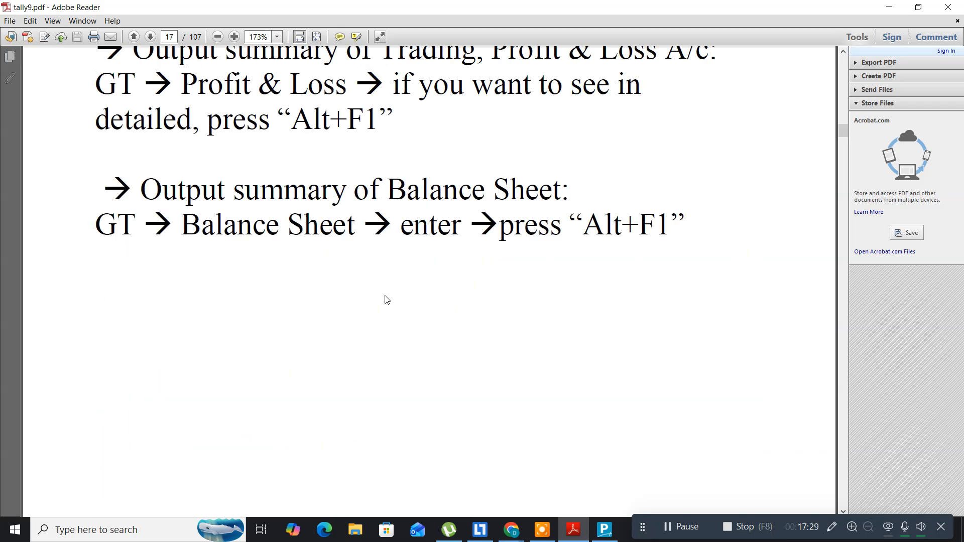
scroll(385, 298, up, 15)
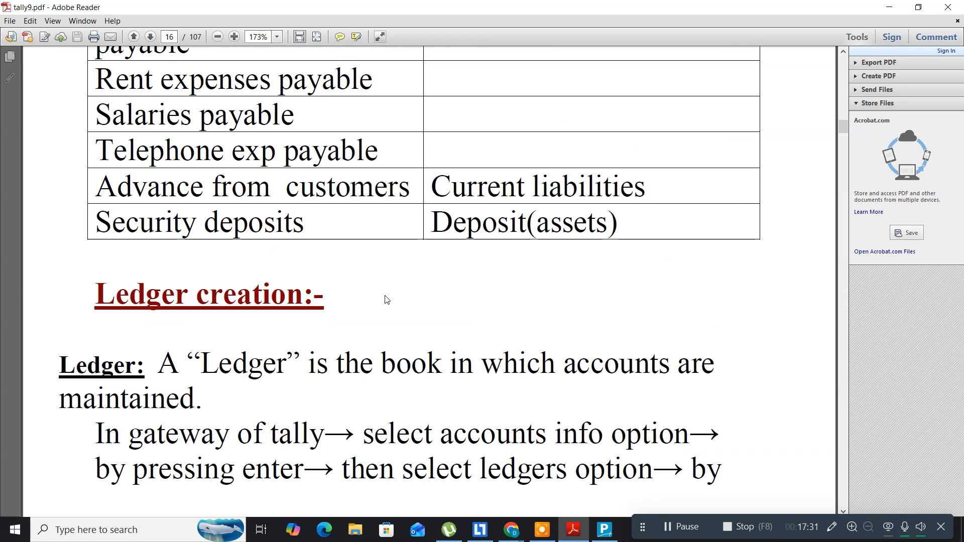
scroll(385, 296, up, 15)
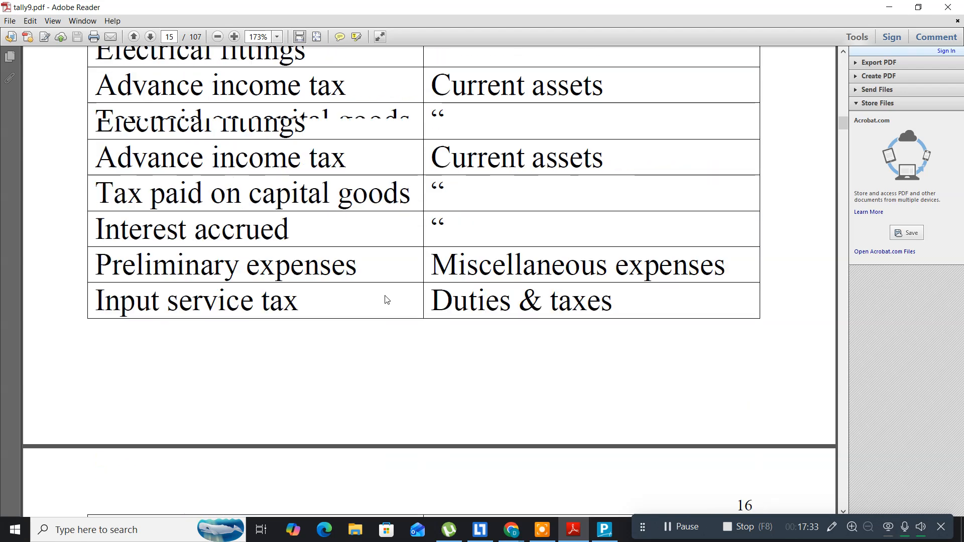
scroll(387, 299, up, 15)
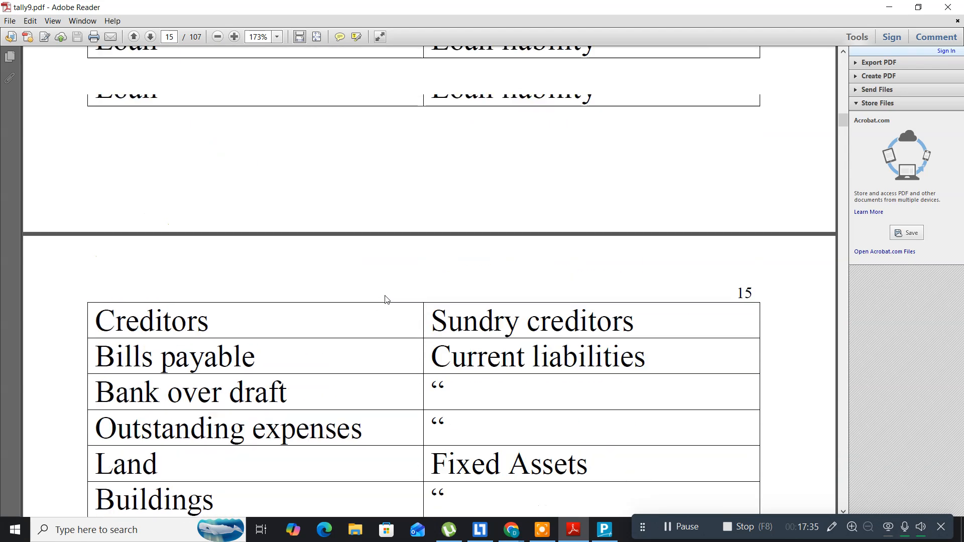
scroll(387, 299, up, 15)
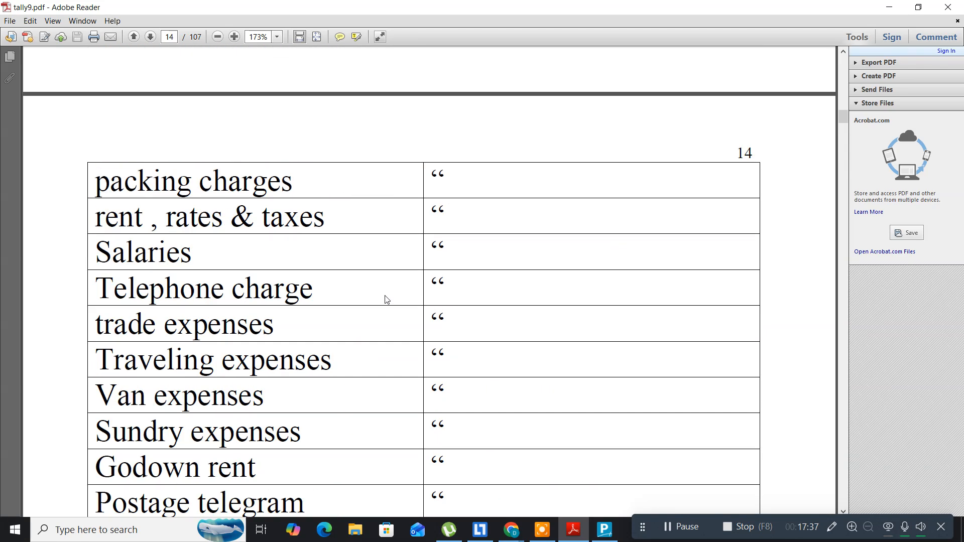
scroll(386, 299, up, 15)
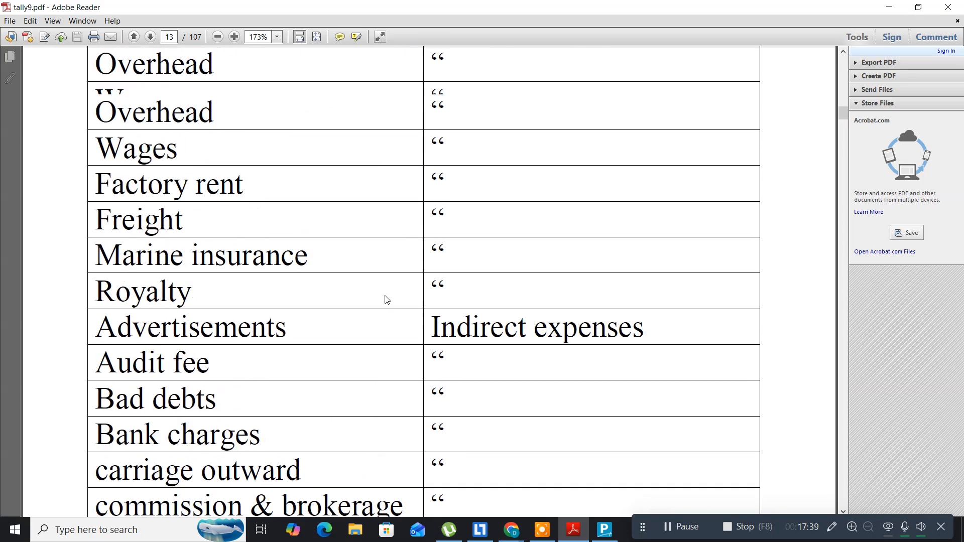
scroll(385, 295, up, 15)
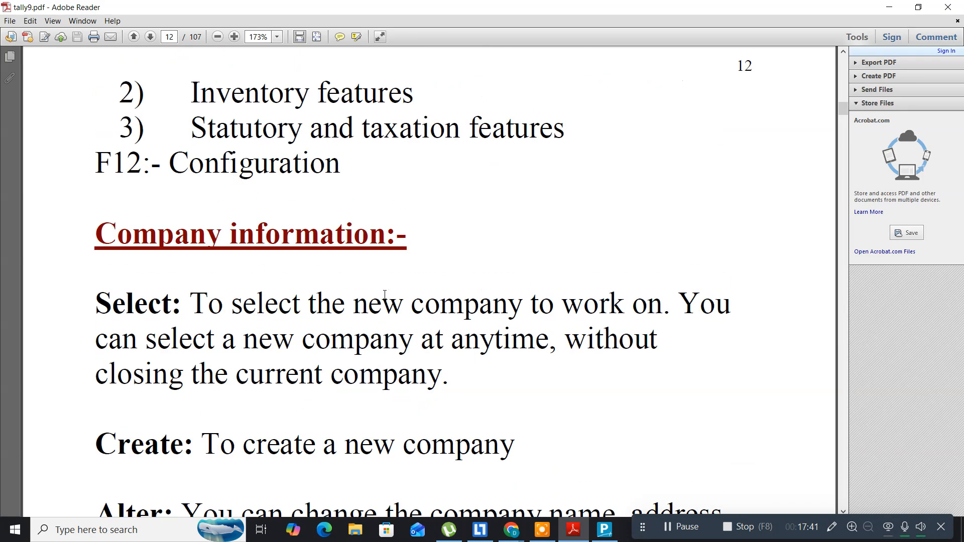
Step: Examine the liabilities and assets listed in the PDF's Balance sheet table on page 9
scroll(384, 295, up, 15)
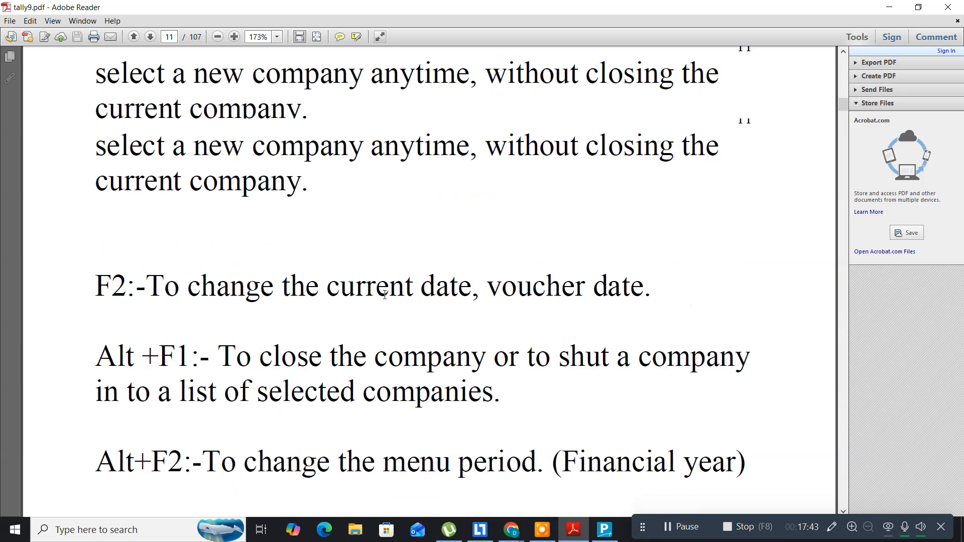
scroll(387, 299, up, 15)
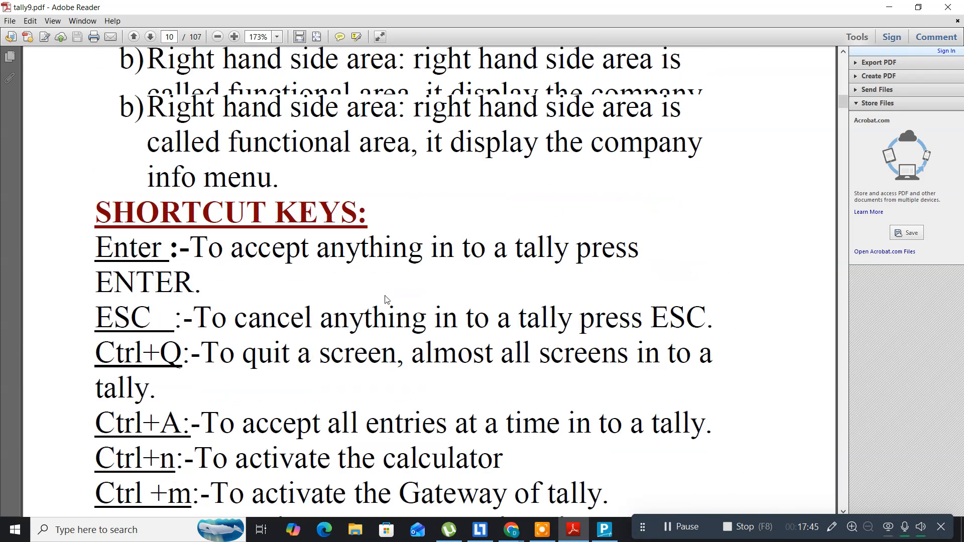
scroll(385, 295, up, 15)
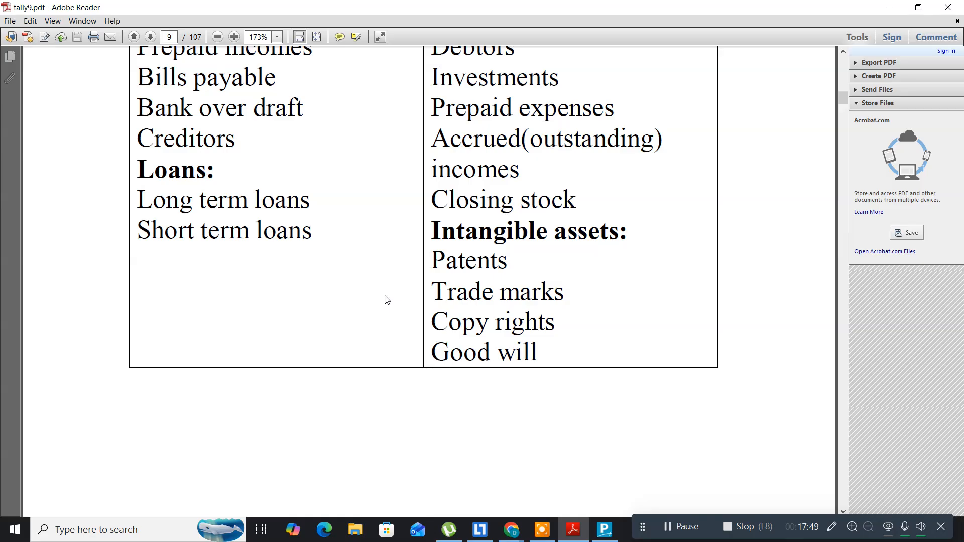
scroll(387, 299, up, 2)
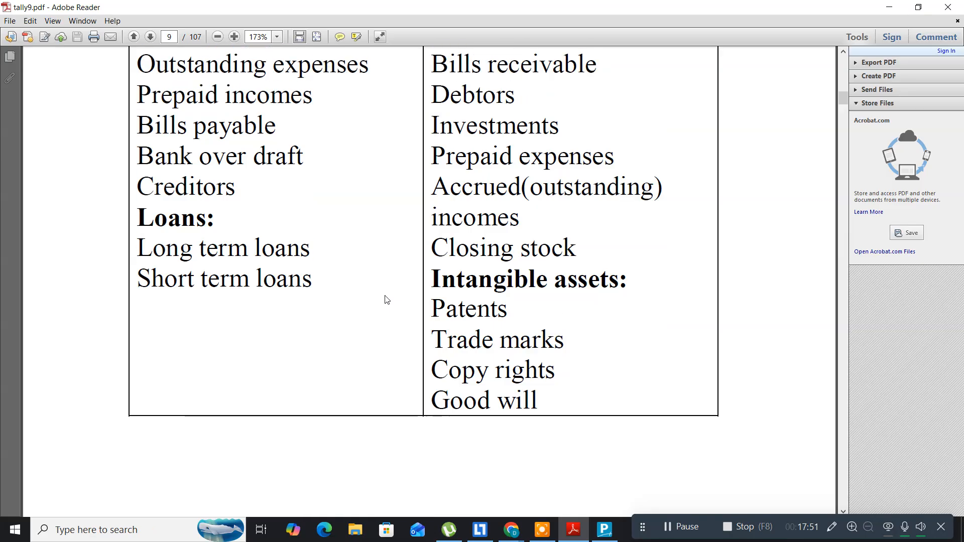
scroll(386, 299, up, 2)
scroll(387, 300, up, 1)
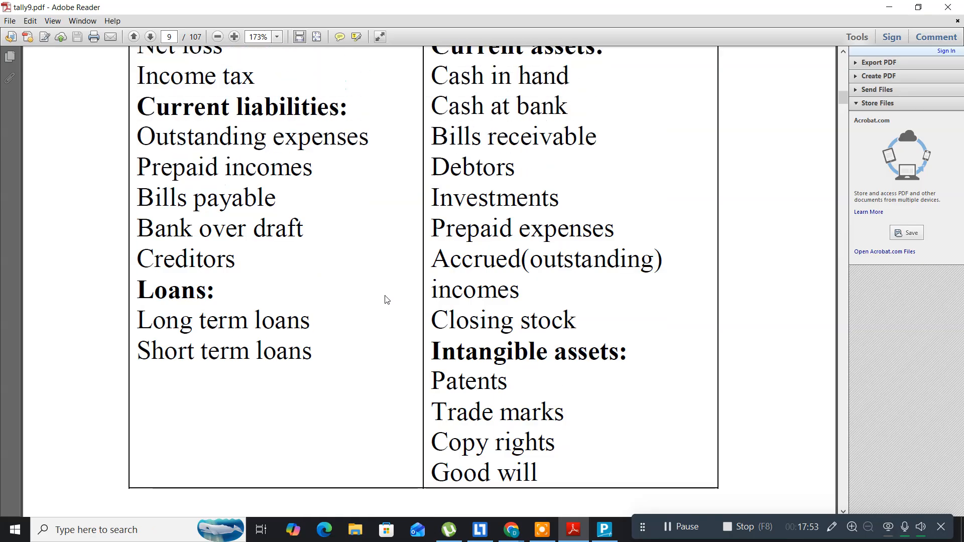
scroll(386, 300, up, 1)
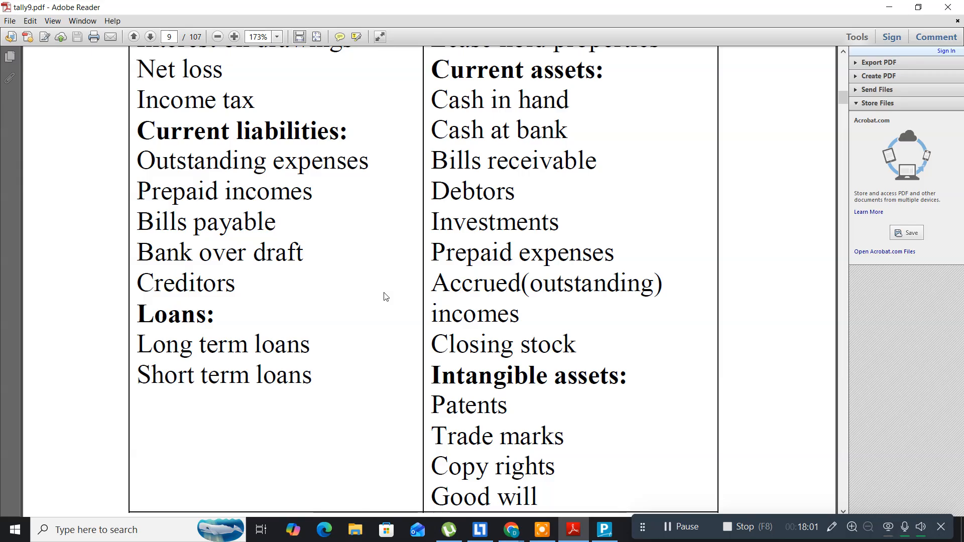
scroll(385, 296, up, 2)
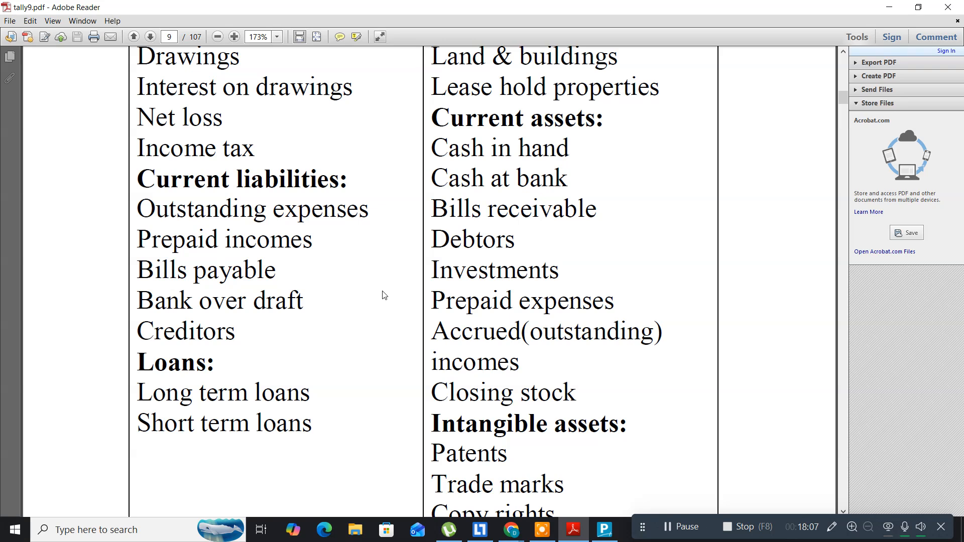
scroll(384, 294, up, 5)
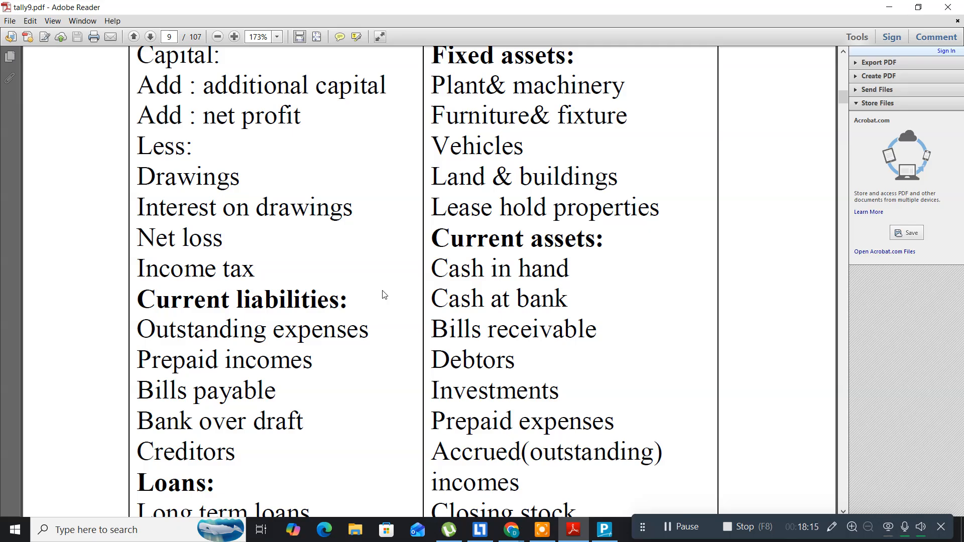
scroll(384, 295, up, 3)
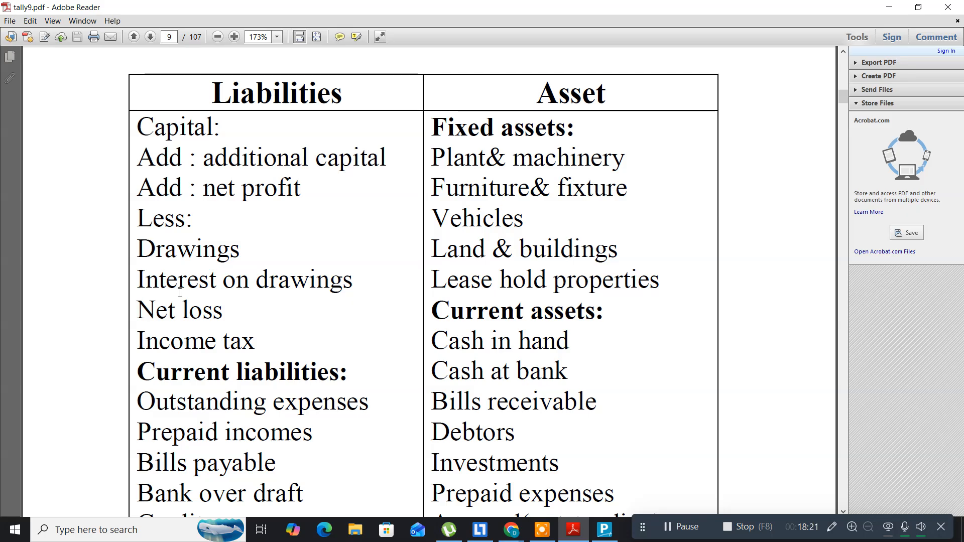
Step: Examine the profit and loss particulars on page 7 of the PDF to see where dividends received belongs
scroll(413, 341, up, 10)
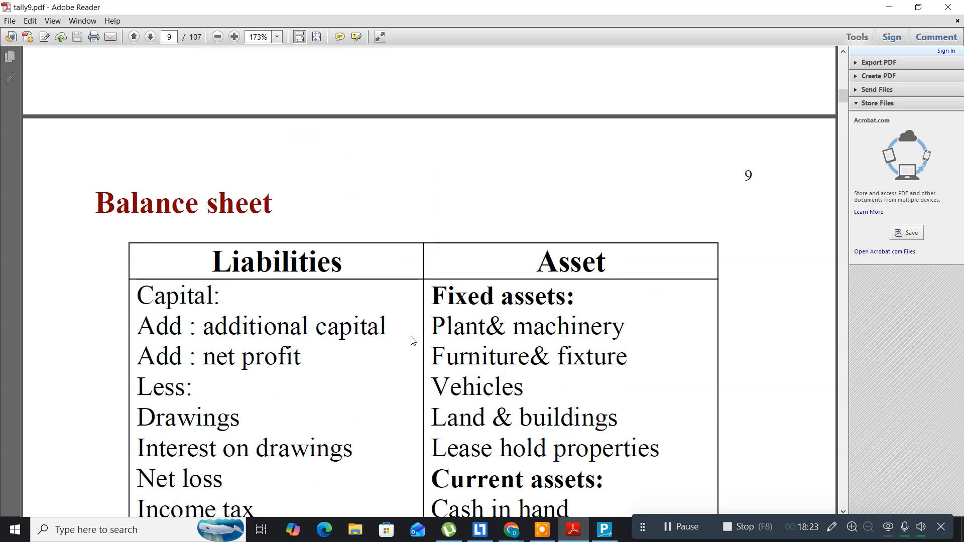
scroll(412, 341, up, 15)
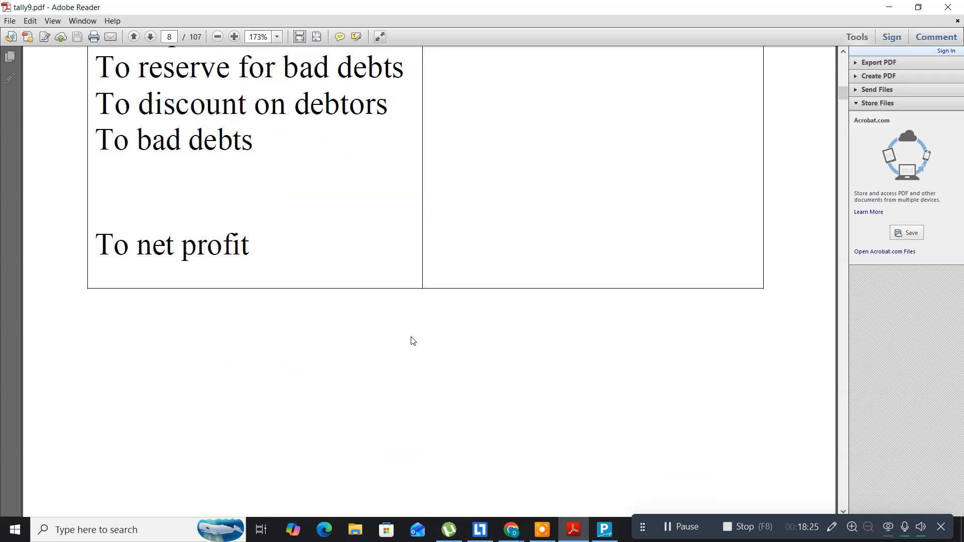
scroll(413, 341, up, 8)
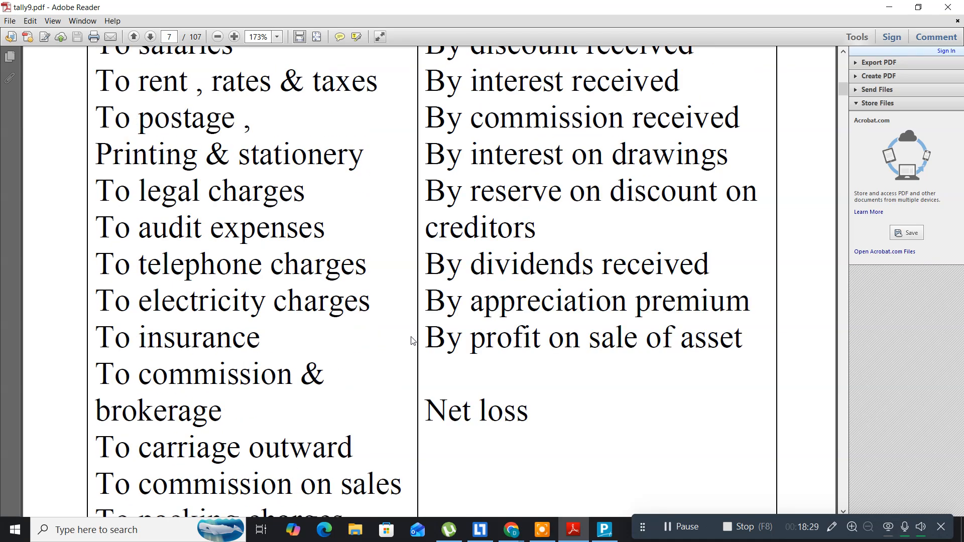
scroll(412, 341, up, 2)
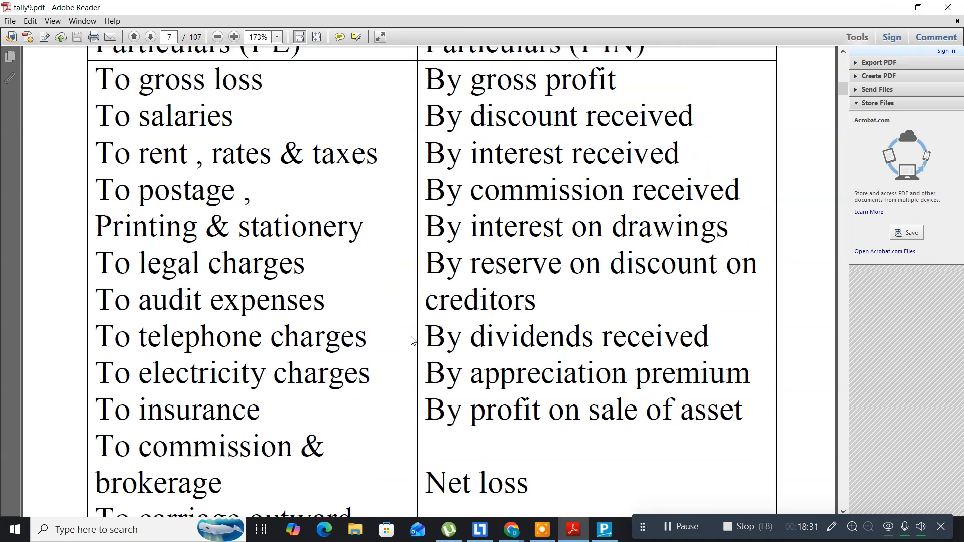
Step: Examine the remaining profit and loss particulars on pages 7 and 8 of the PDF
scroll(413, 341, up, 1)
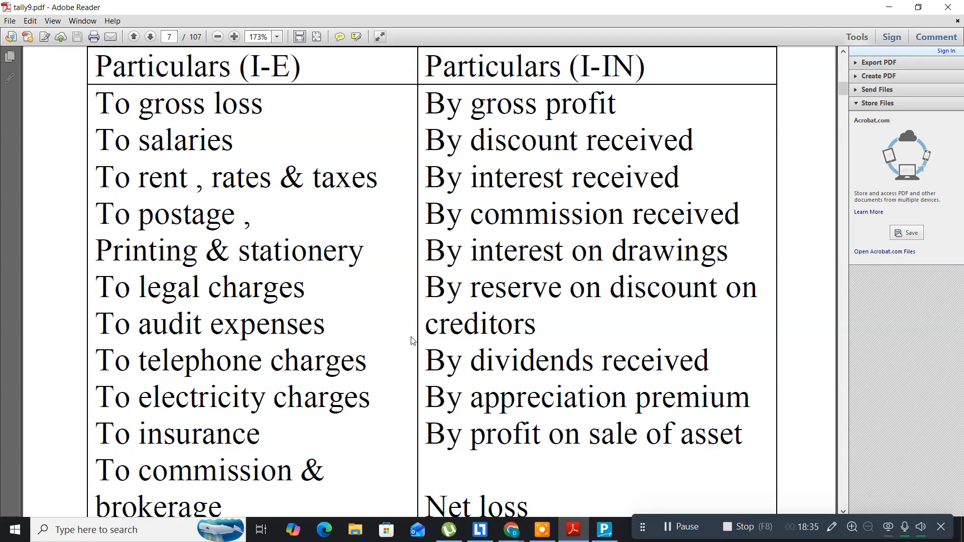
scroll(413, 340, down, 9)
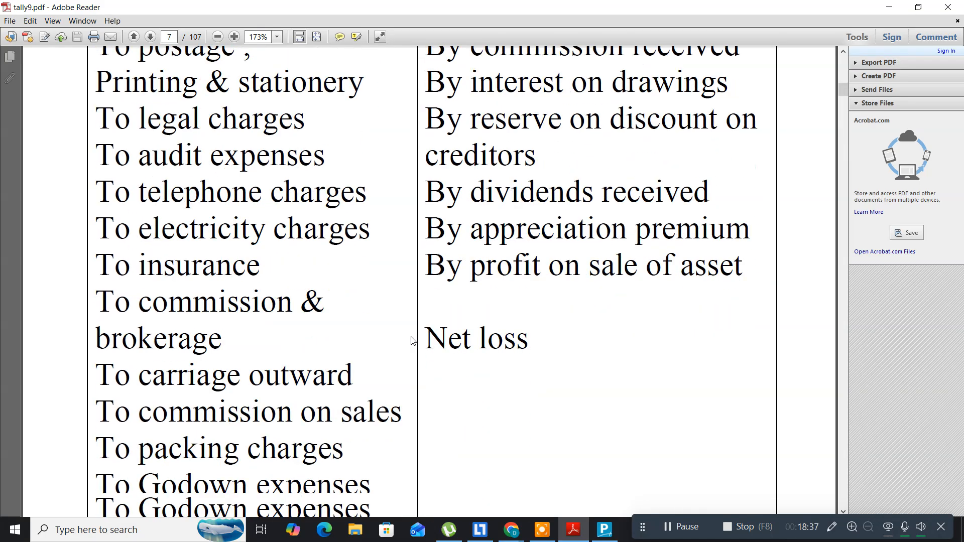
scroll(409, 342, down, 20)
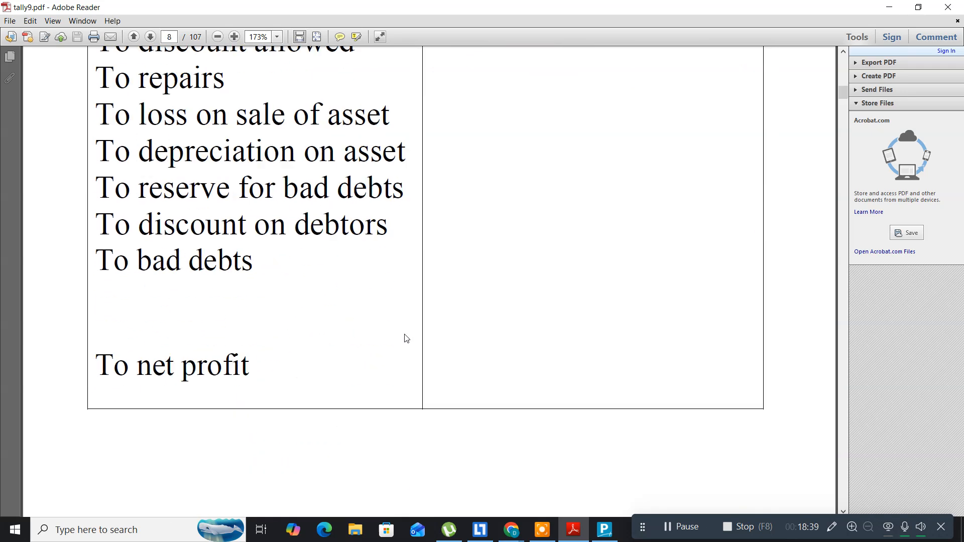
Step: Return to the Ledger 1 table on page 18 of the PDF and look up the Dividends received amount
scroll(407, 338, down, 20)
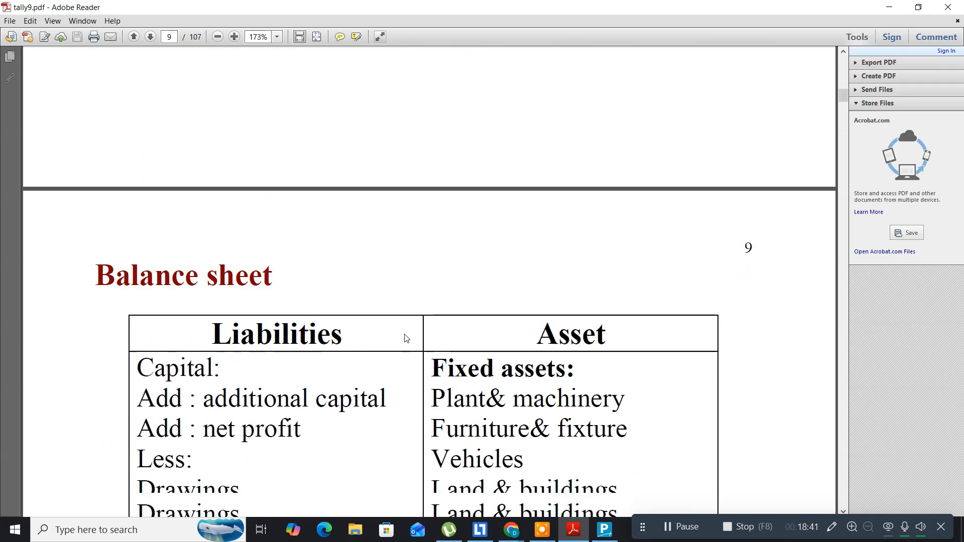
scroll(406, 339, down, 20)
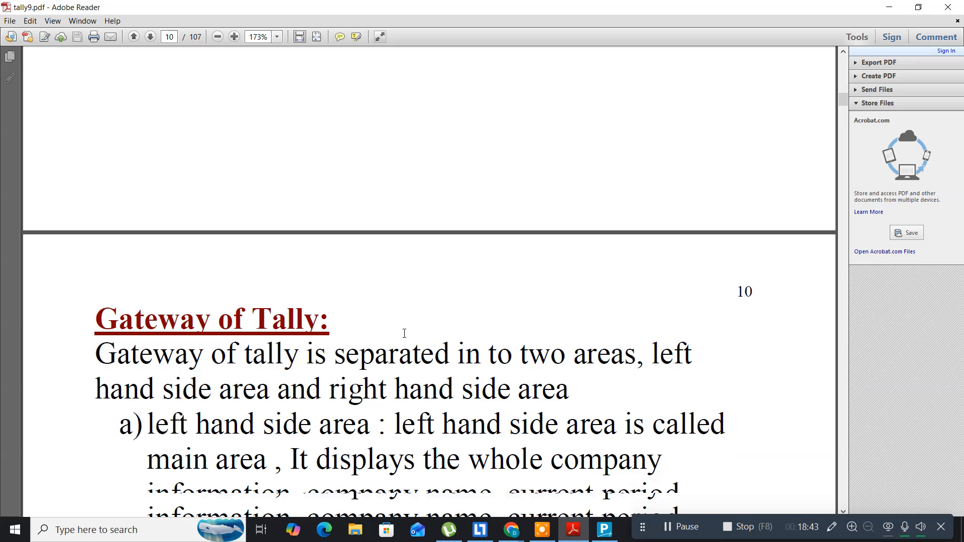
scroll(404, 333, down, 20)
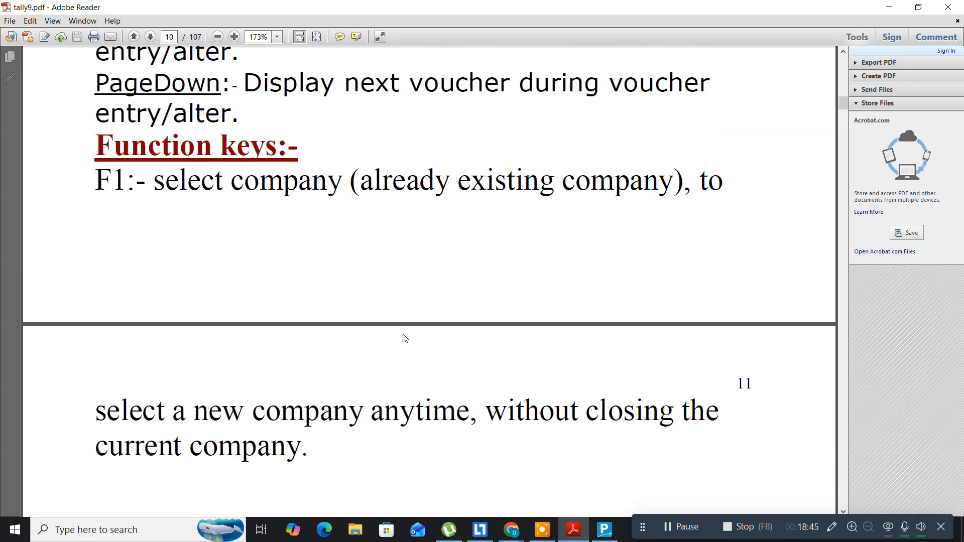
scroll(405, 338, down, 20)
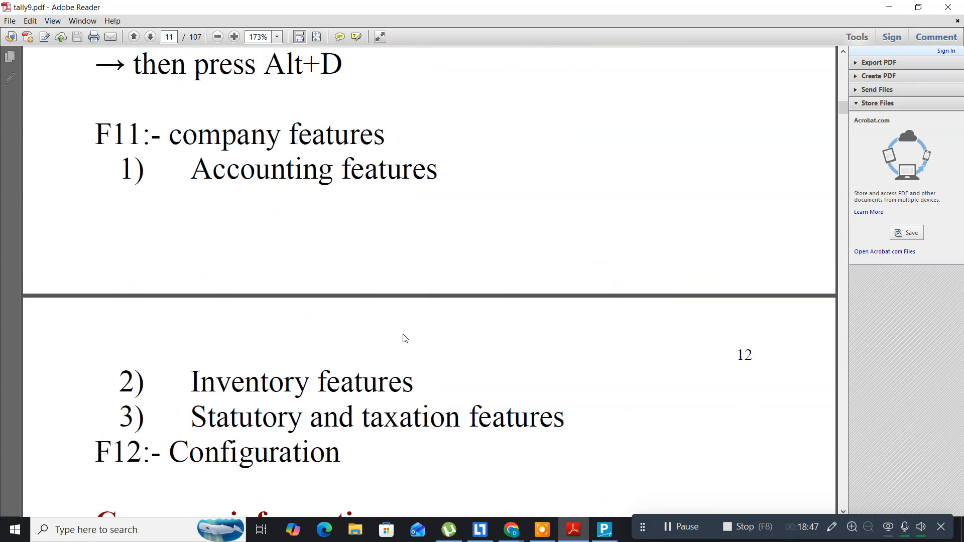
scroll(404, 335, down, 20)
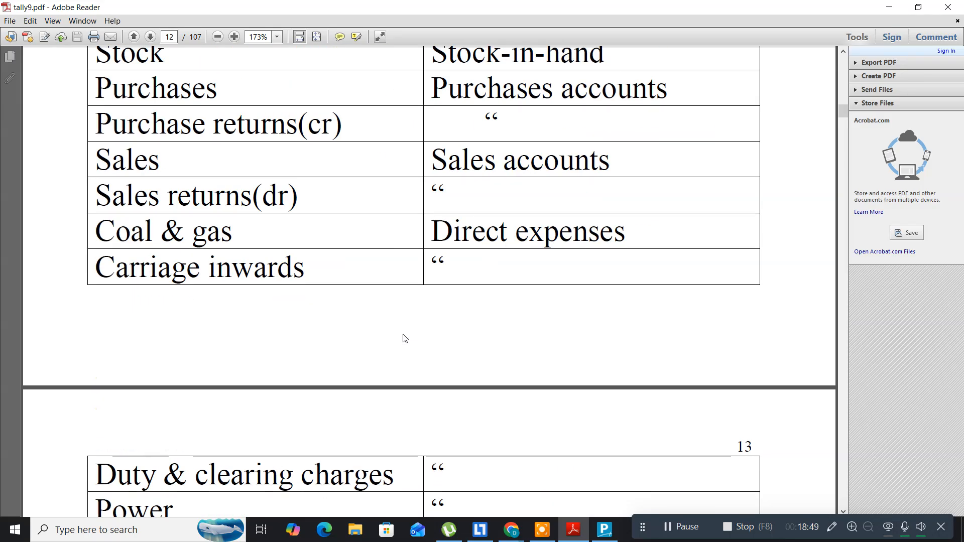
scroll(404, 338, down, 20)
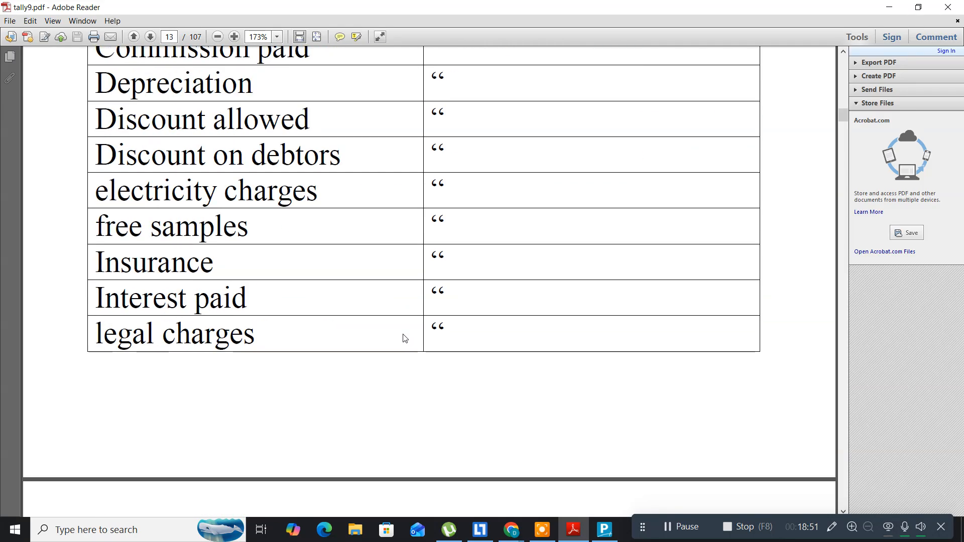
scroll(405, 338, down, 20)
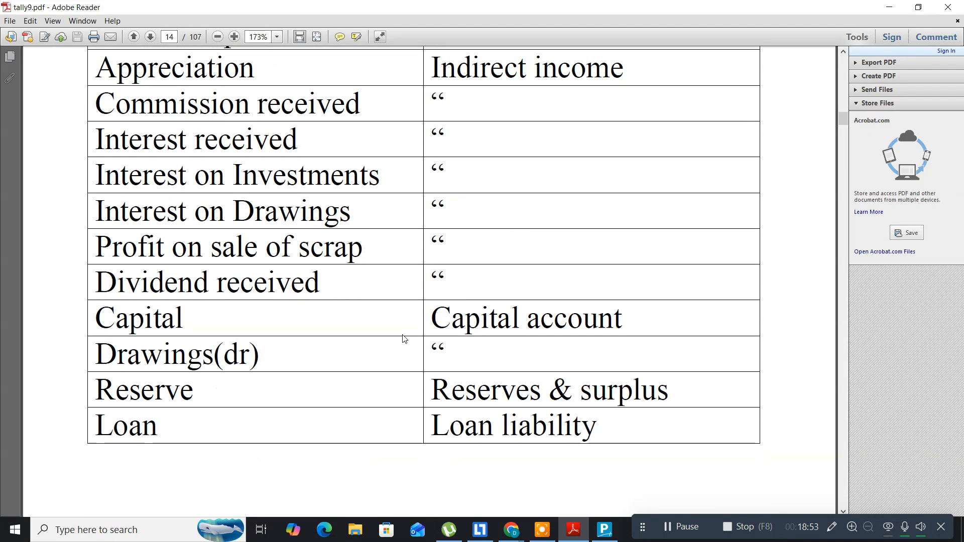
scroll(405, 339, down, 20)
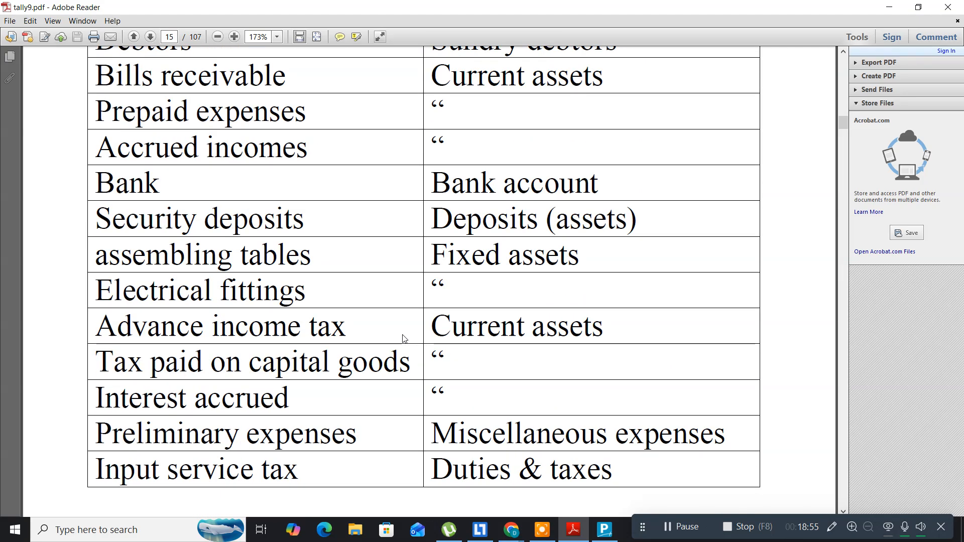
scroll(405, 338, down, 20)
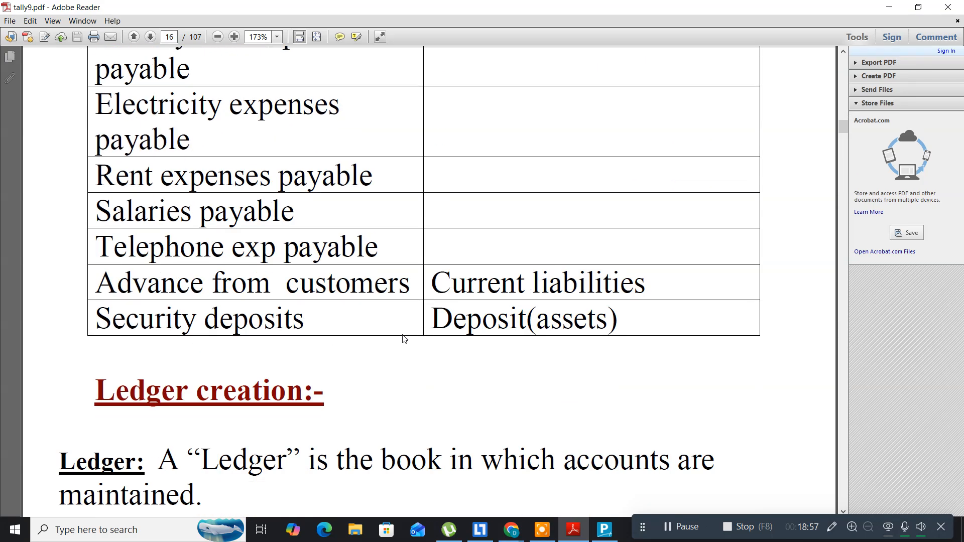
scroll(402, 334, down, 13)
scroll(402, 334, down, 10)
scroll(404, 339, down, 3)
scroll(404, 339, down, 1)
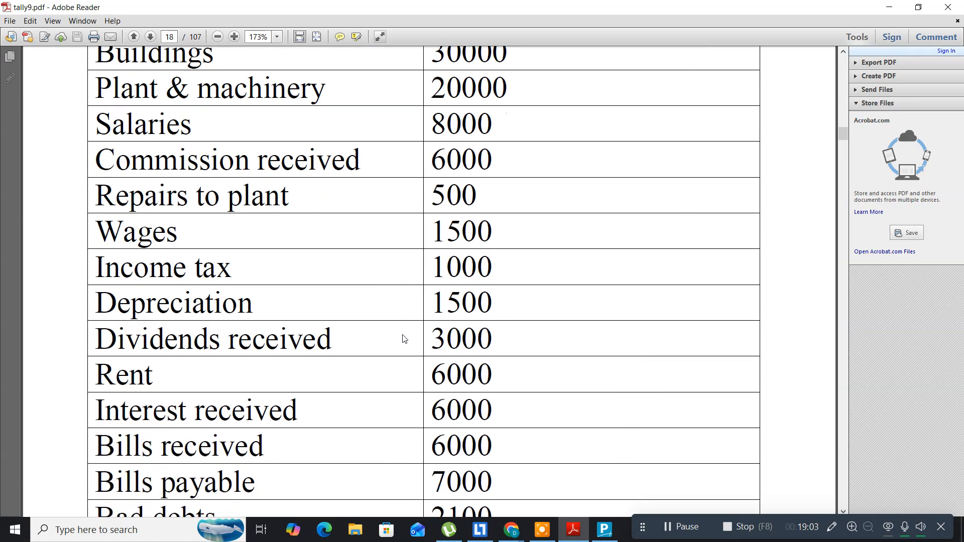
scroll(404, 338, down, 2)
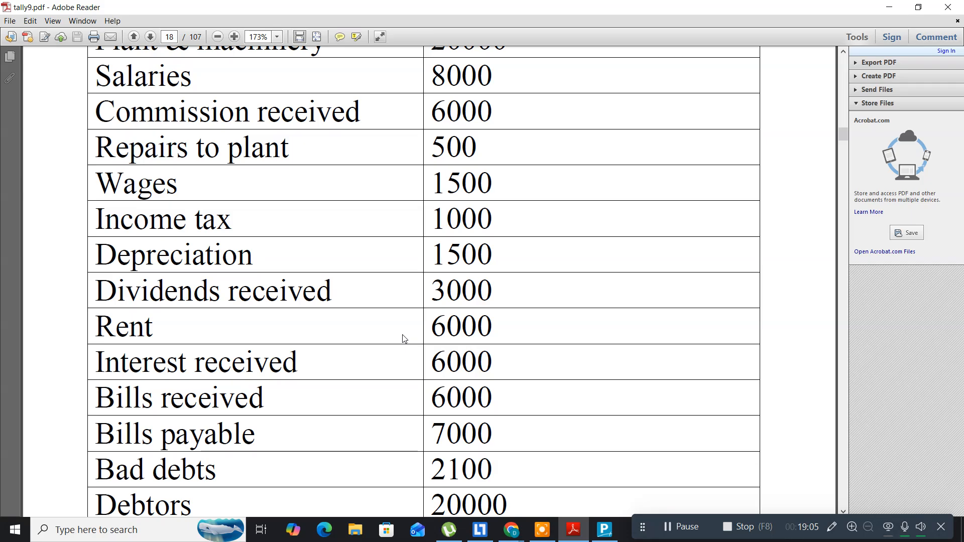
Step: Switch to TallyPrime, name the new ledger Dividend Reveived, and place it under Indirect Incomes
key(alt+Tab)
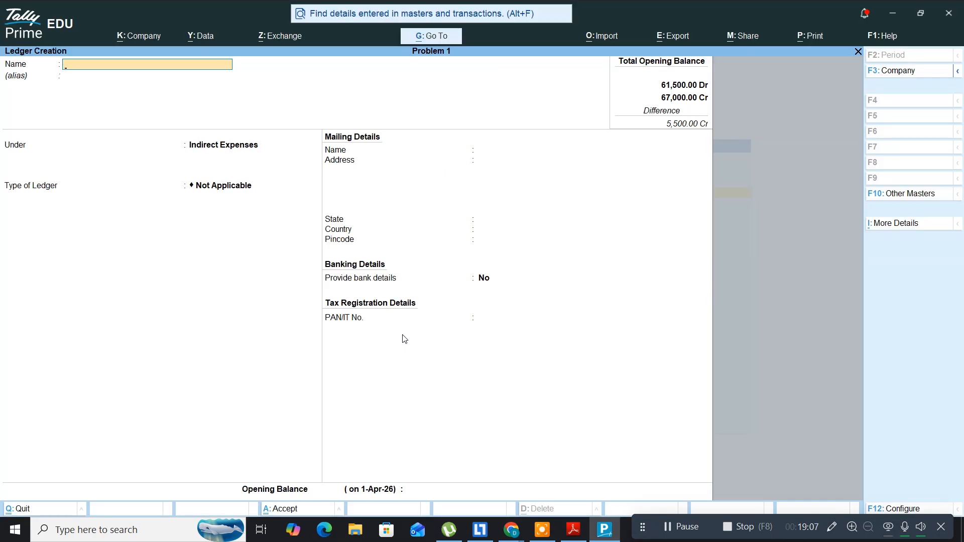
text(Dividend Reveived)
key(Return)
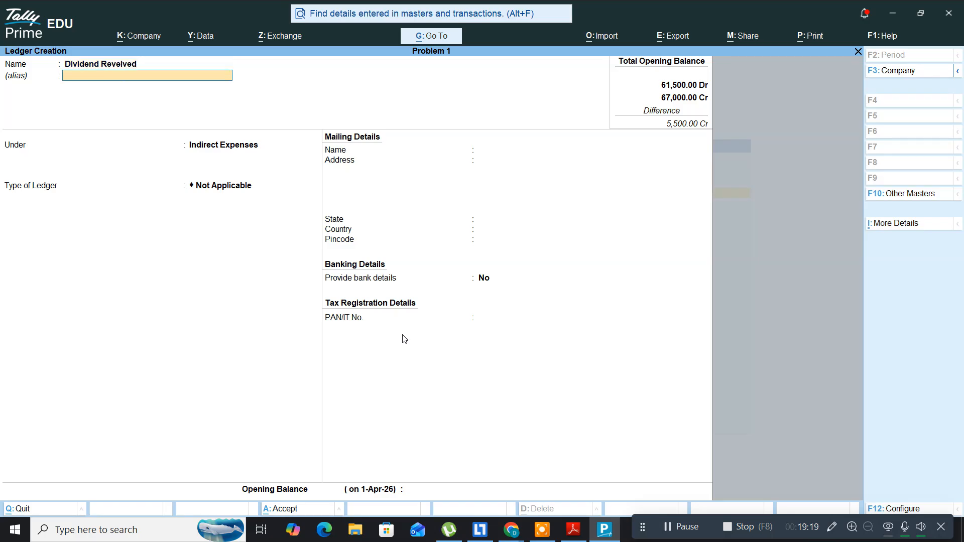
key(Return)
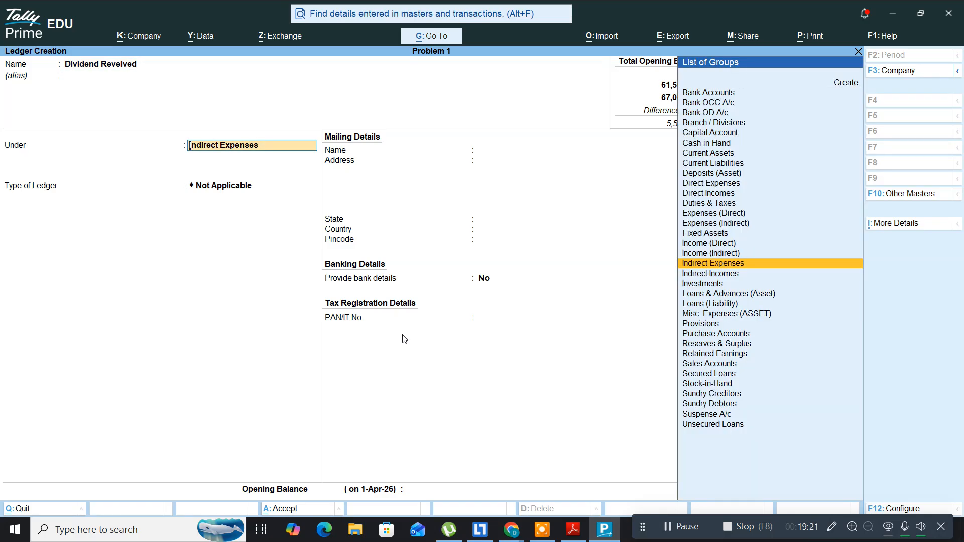
text(Indire)
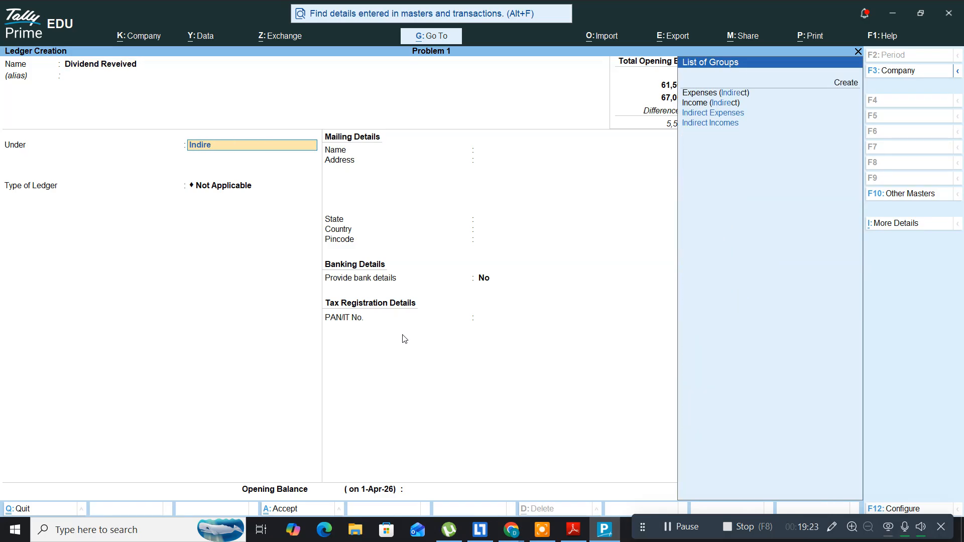
text(ct i)
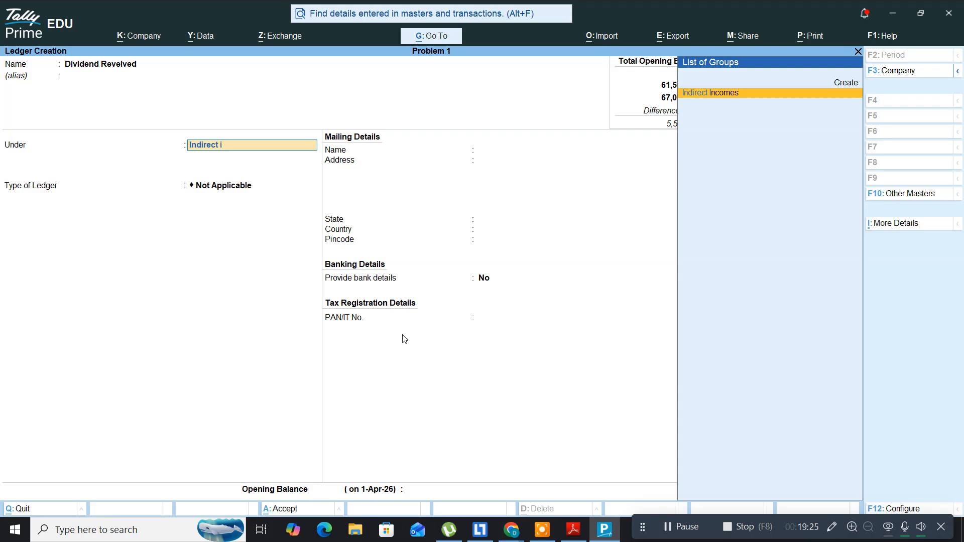
key(Return)
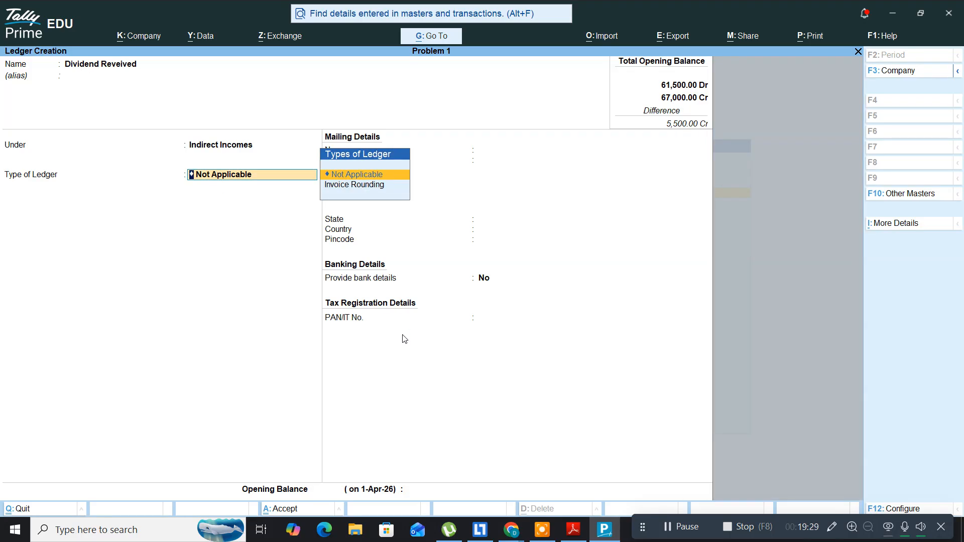
Step: Keep the ledger type Not Applicable without bank details, set the opening balance to 3,000 Cr, and save the dividend ledger
key(Return)
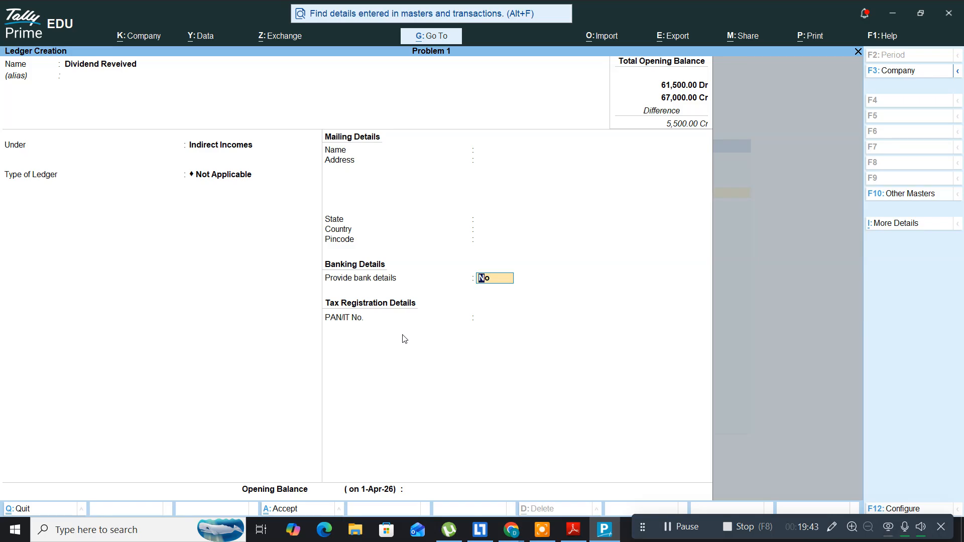
key(Return)
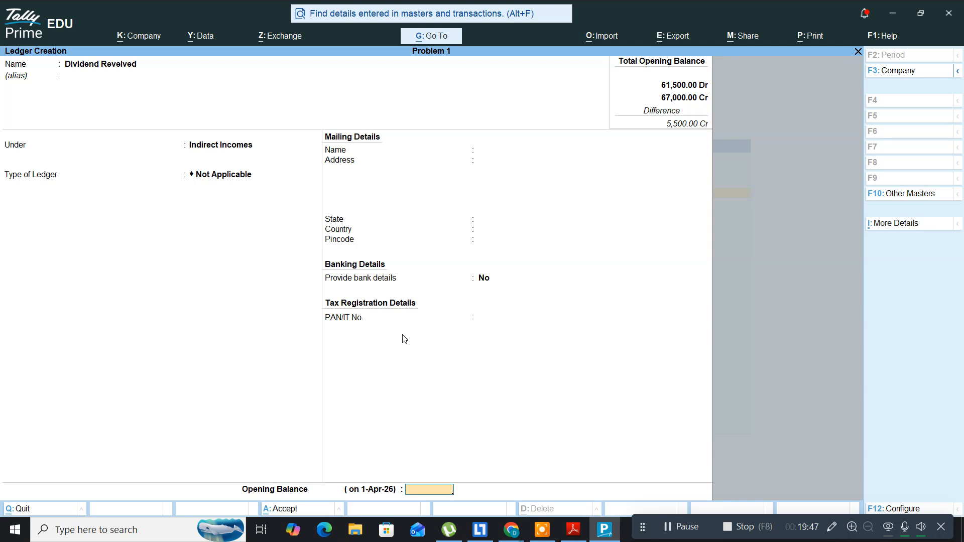
text(3000)
key(Return)
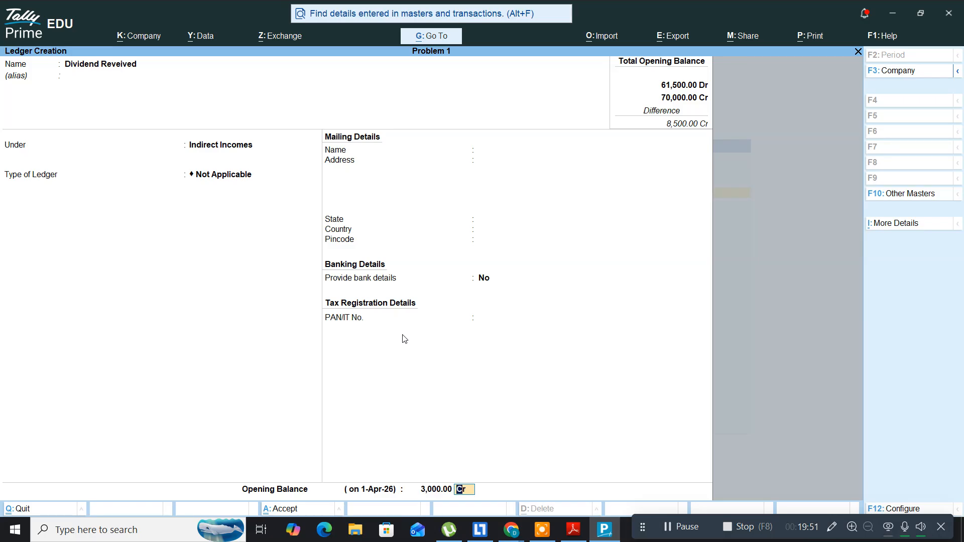
key(Return)
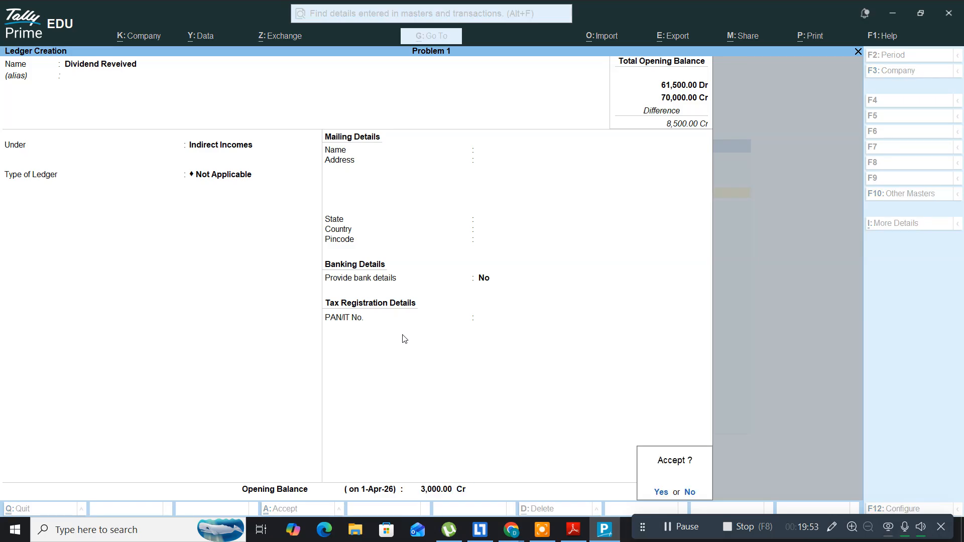
key(Return)
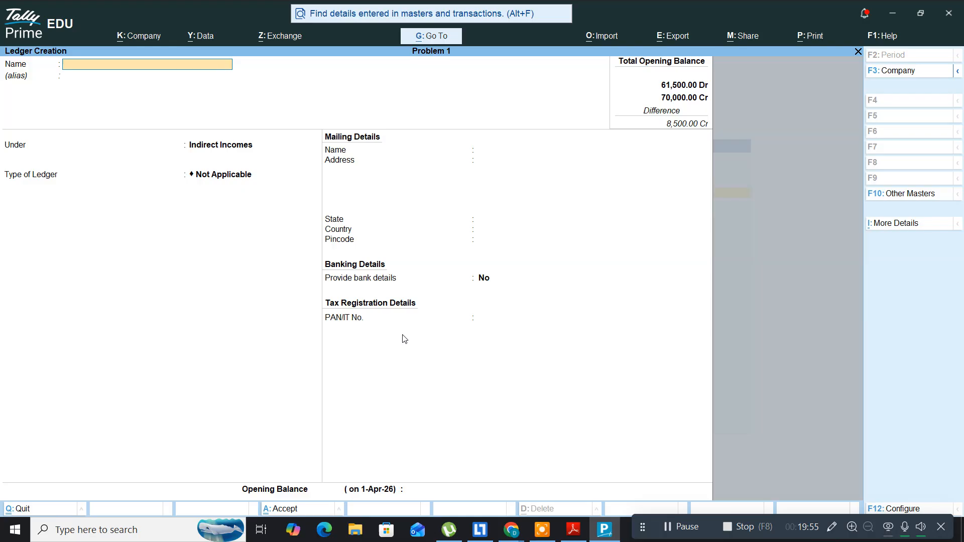
Step: Check the entry after Dividends received in the PDF table and name the next TallyPrime ledger Rent
key(alt+Tab)
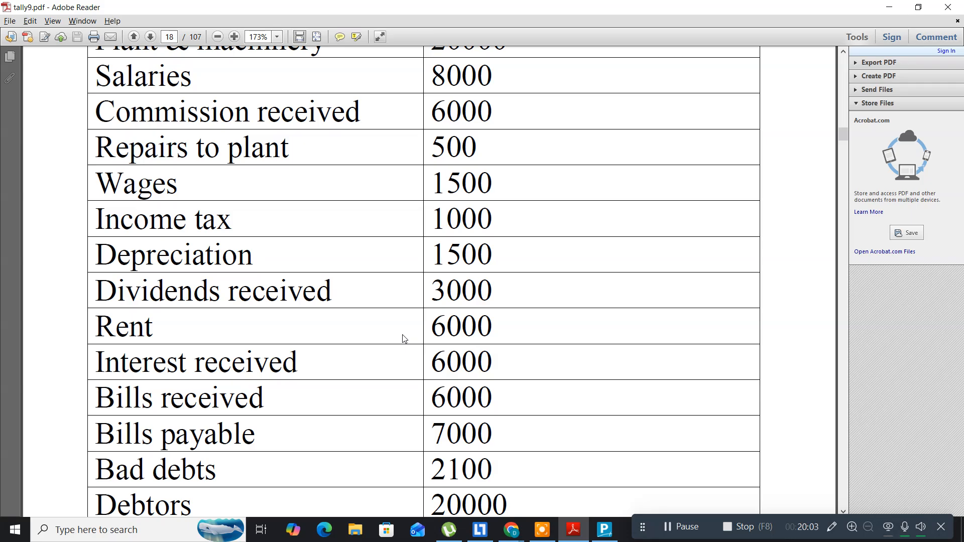
key(alt+Tab)
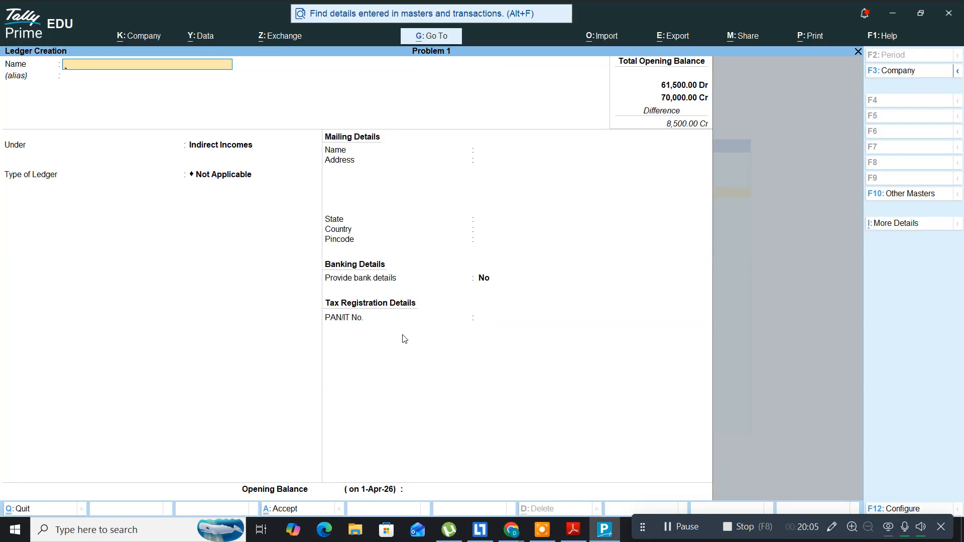
text(Rent)
key(Return)
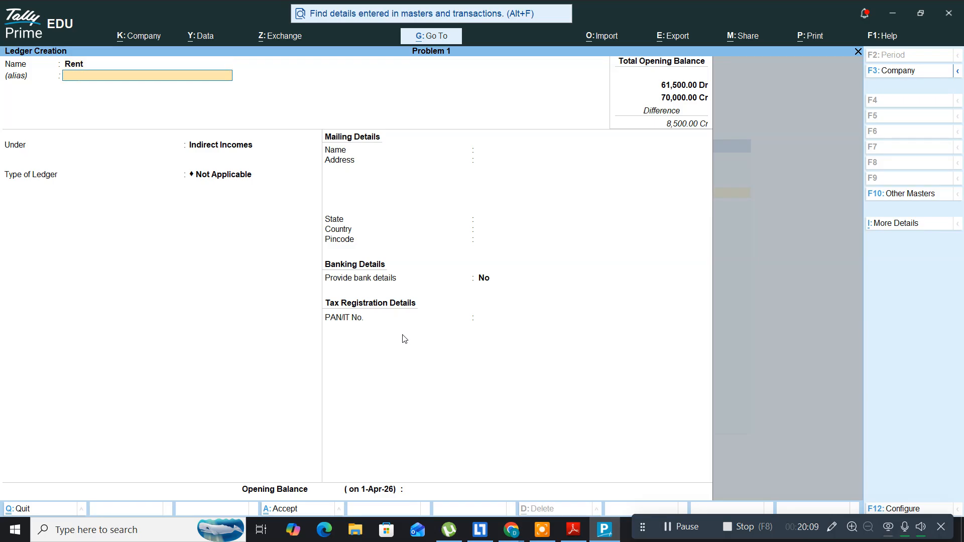
Step: Place the Rent ledger under Indirect Expenses and keep its ledger type as Not Applicable
key(Return)
text(Ind)
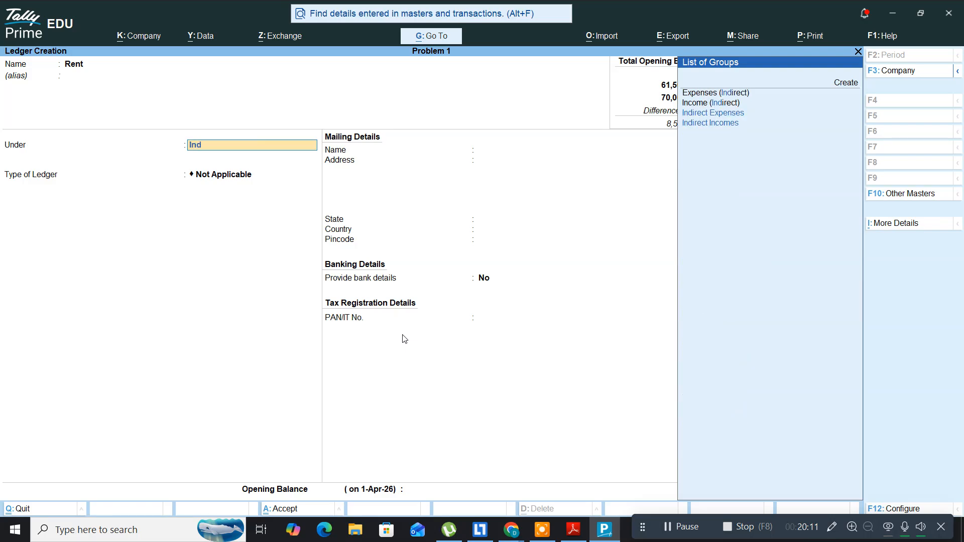
key(Return)
key(BackSpace)
key(BackSpace)
key(BackSpace)
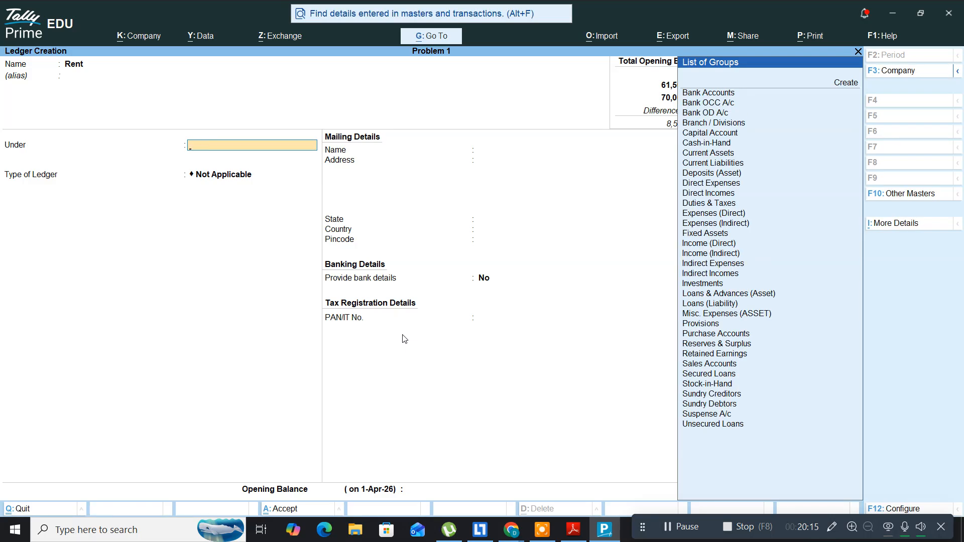
text(ind)
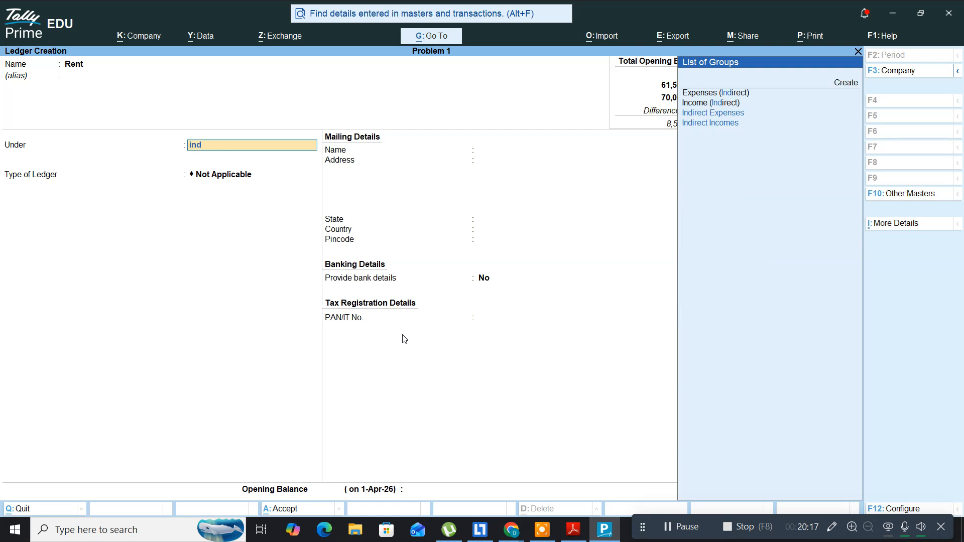
key(Return)
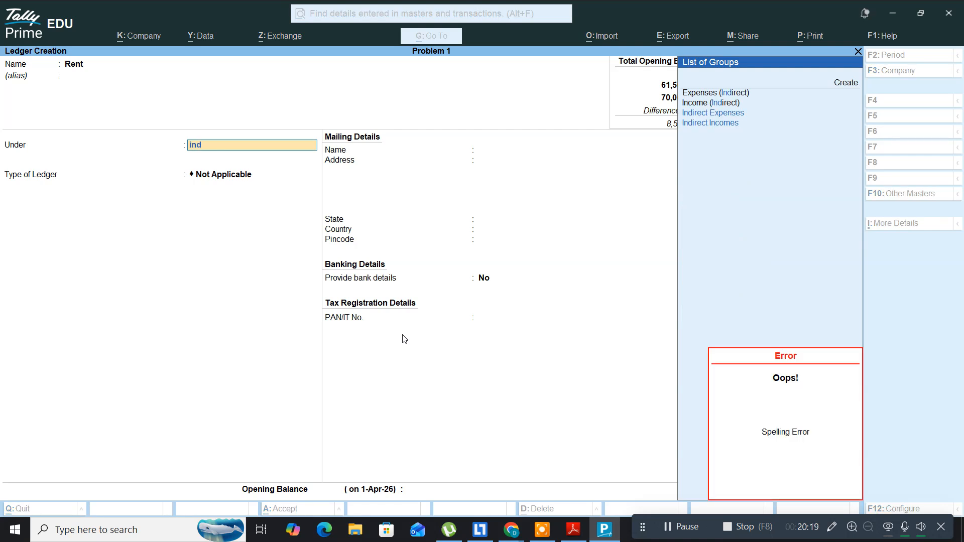
key(Escape)
key(Down)
key(Up)
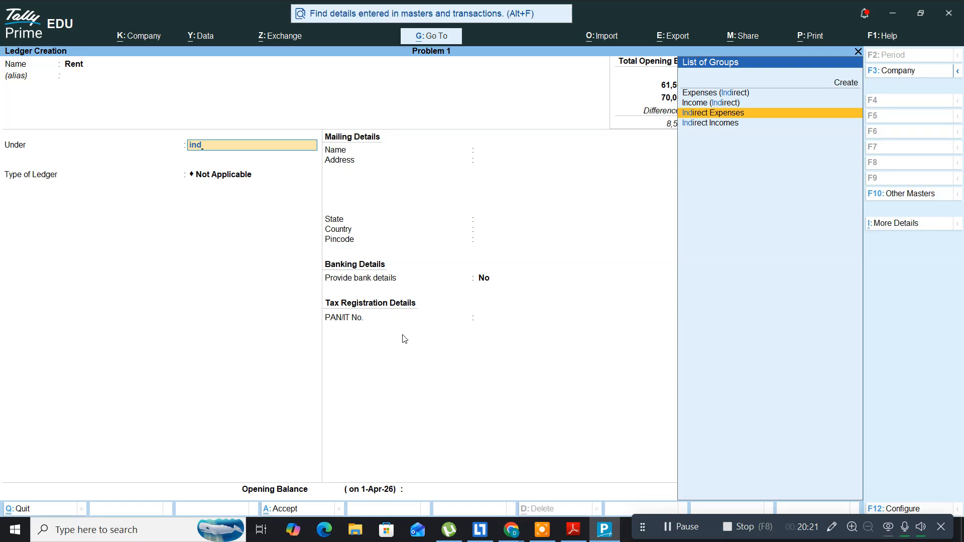
key(Return)
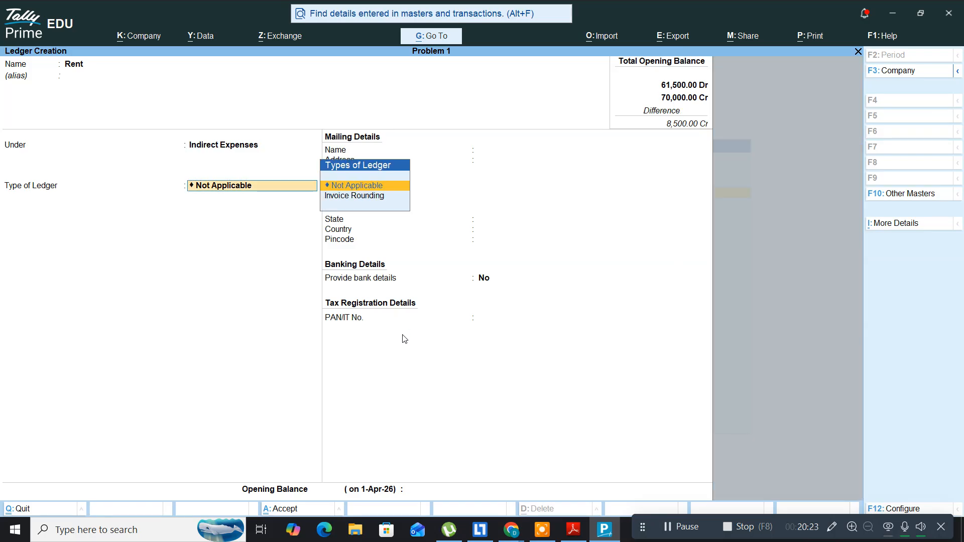
key(Return)
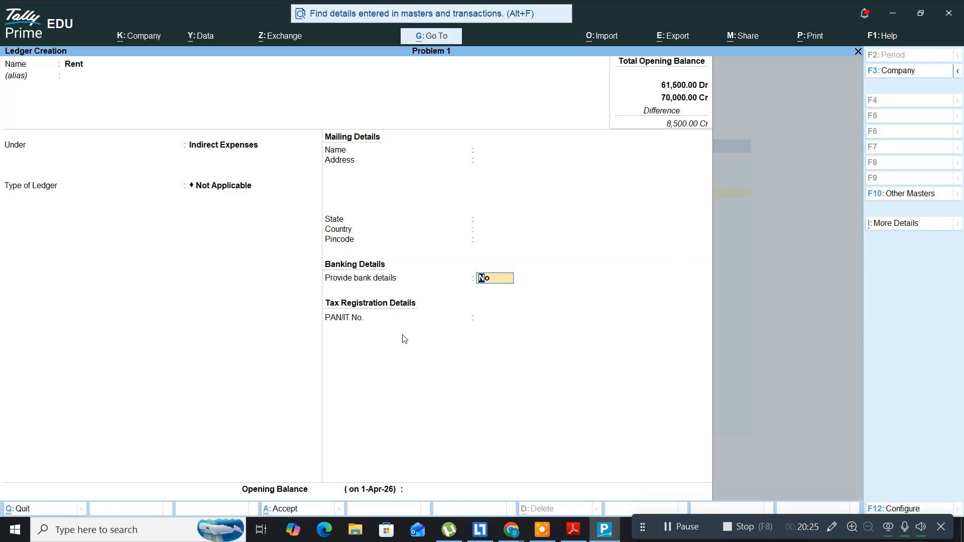
Step: Leave Rent without bank details, check its amount in the PDF table, set the opening balance to 6,000 Dr, and save the ledger
key(Return)
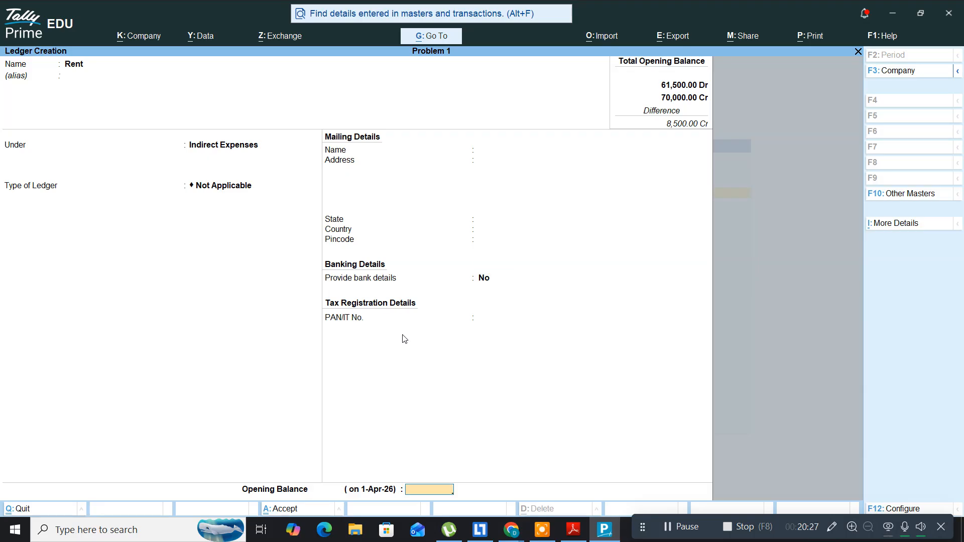
key(alt+Tab)
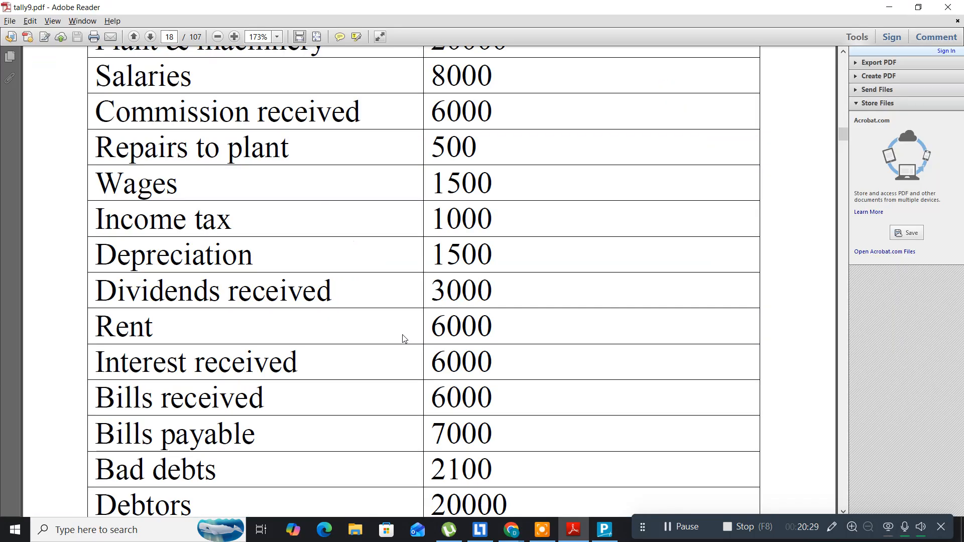
key(alt+Tab)
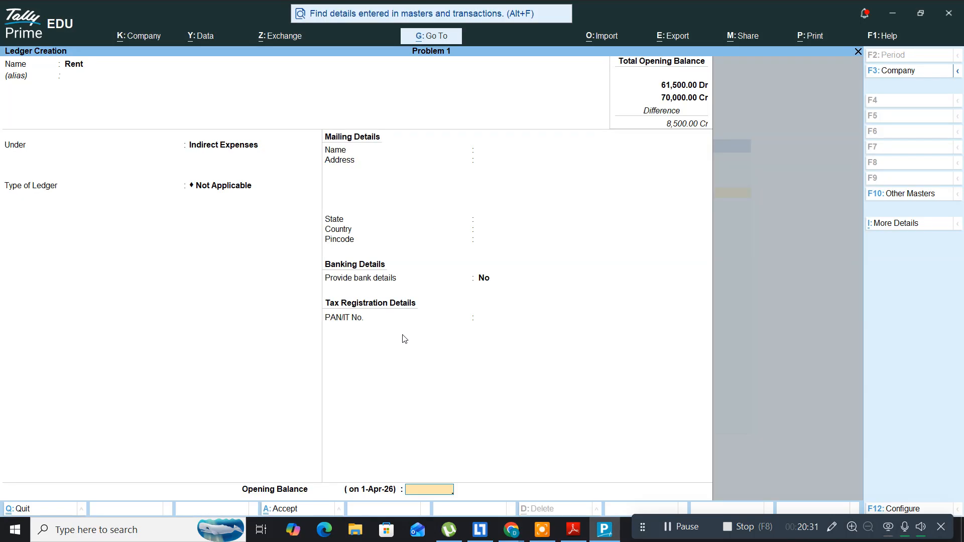
key(alt+Tab)
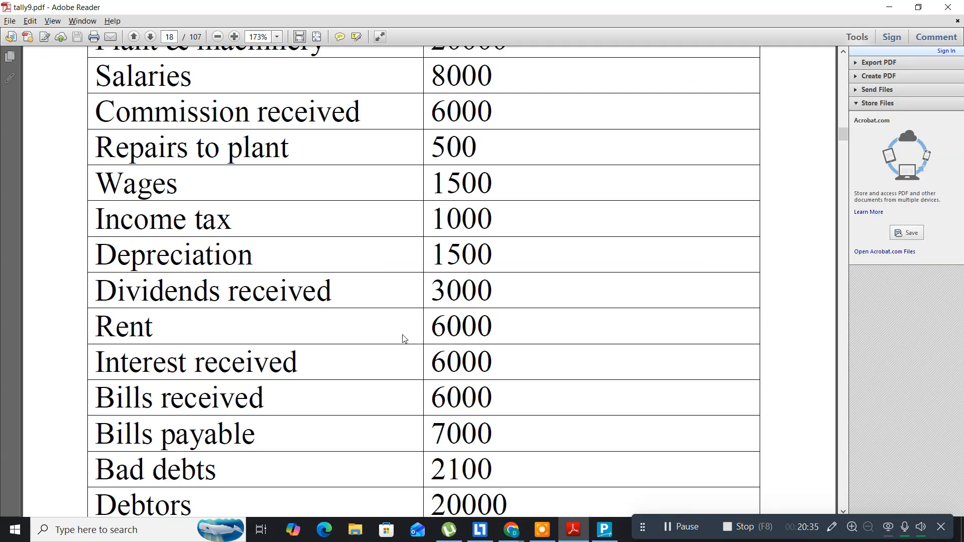
key(alt+Tab)
text(6000)
key(Return)
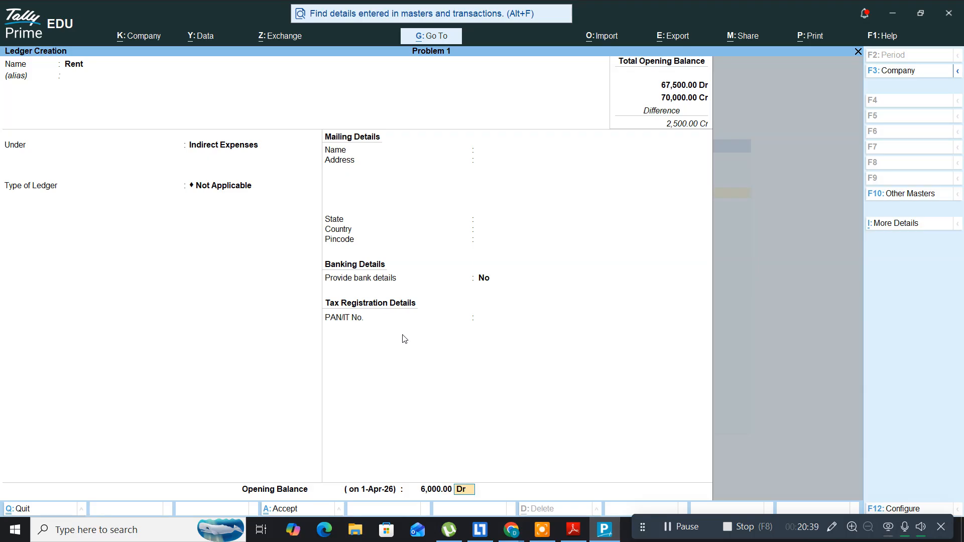
key(Return)
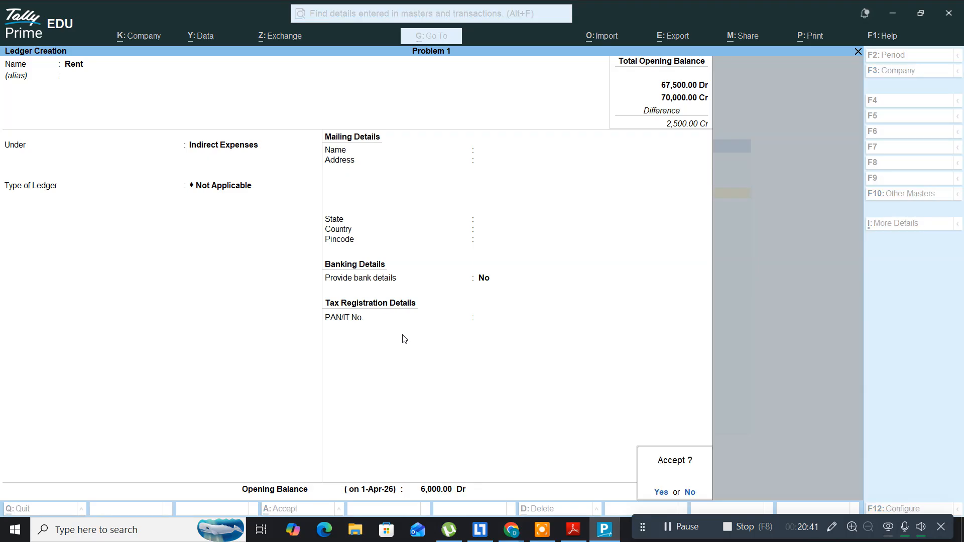
key(Return)
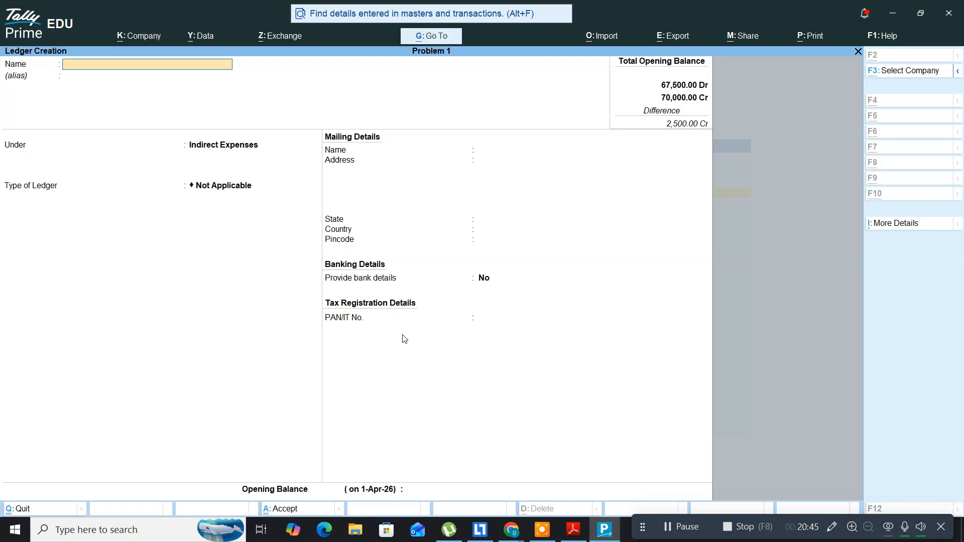
Step: Check the entry after Rent in the PDF table and name the next TallyPrime ledger Interest Received without an alias
key(alt+Tab)
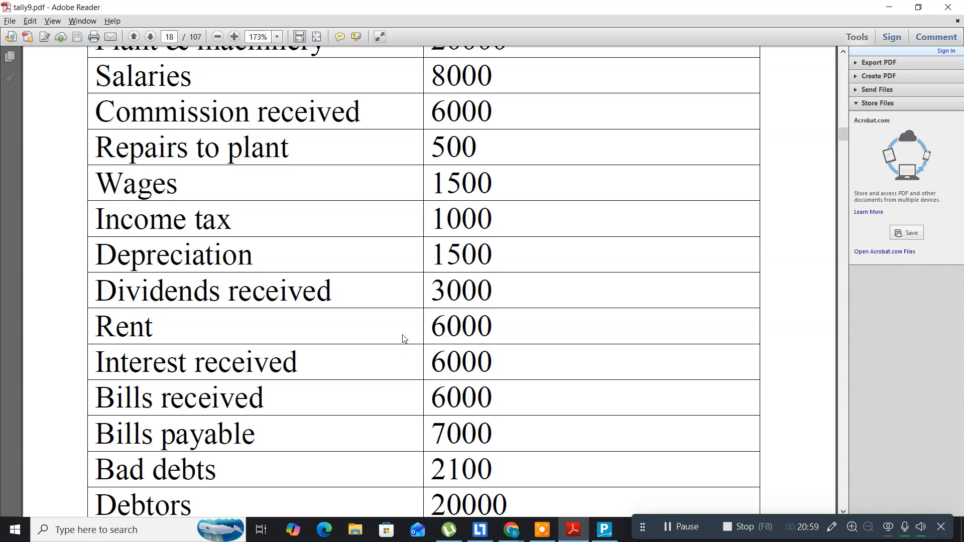
key(alt+Tab)
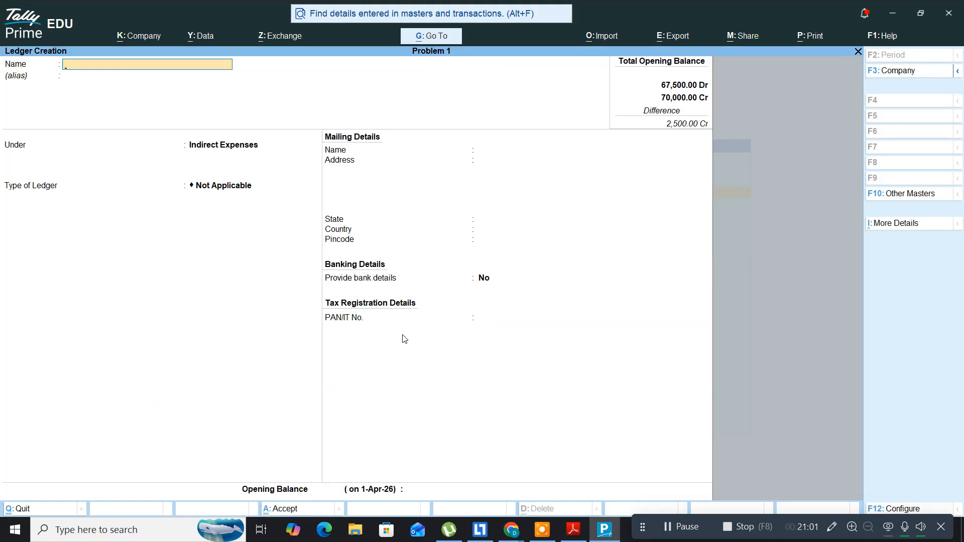
text(nterest Received)
key(Return)
key(Return)
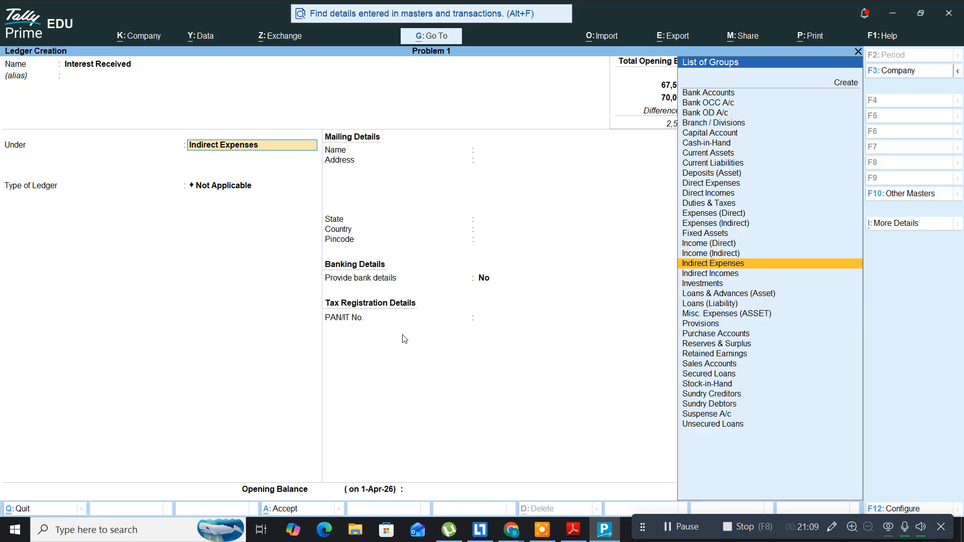
text(In)
key(Return)
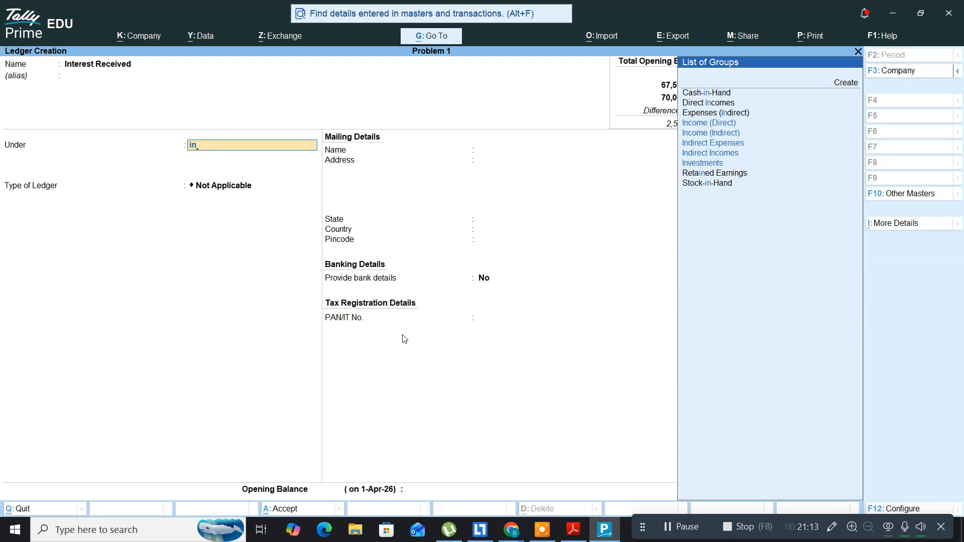
text(d)
key(Return)
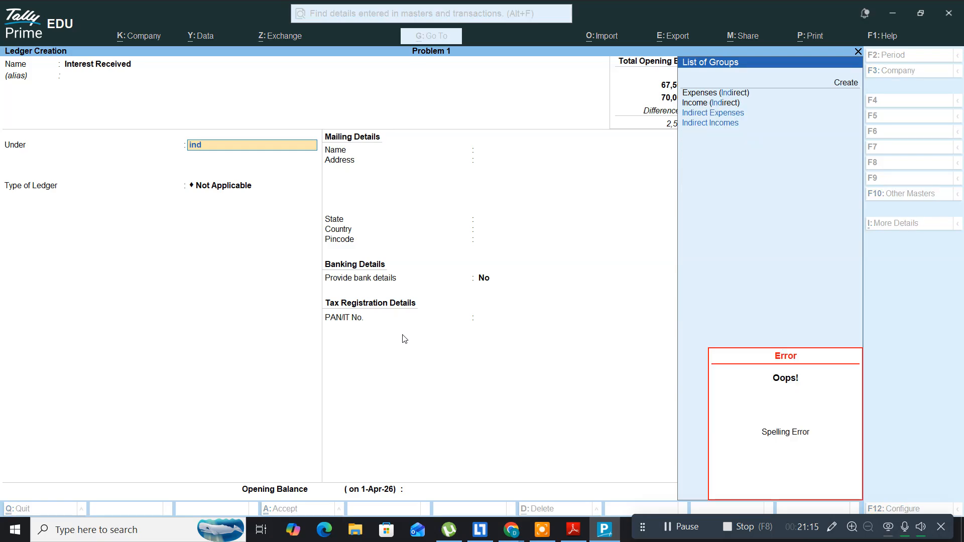
key(BackSpace)
key(BackSpace)
key(BackSpace)
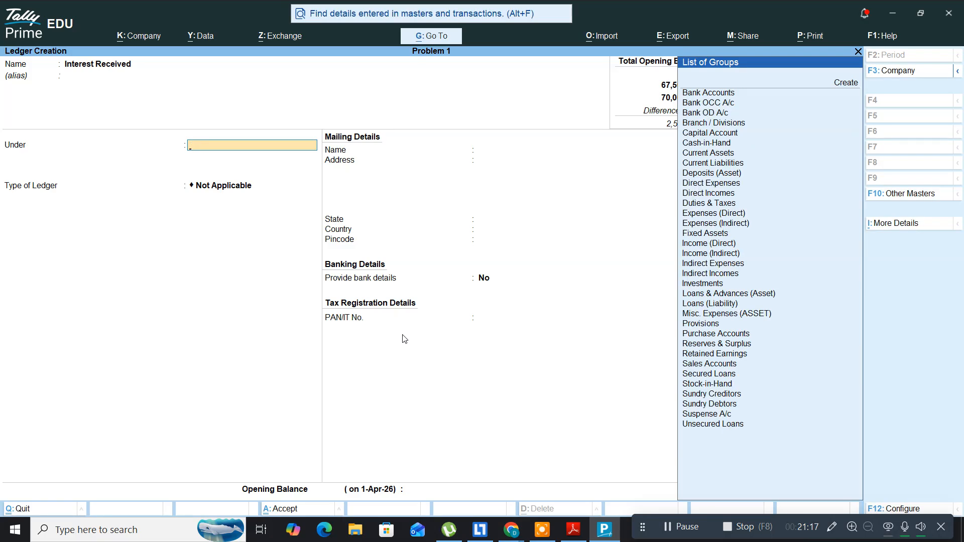
text(ind)
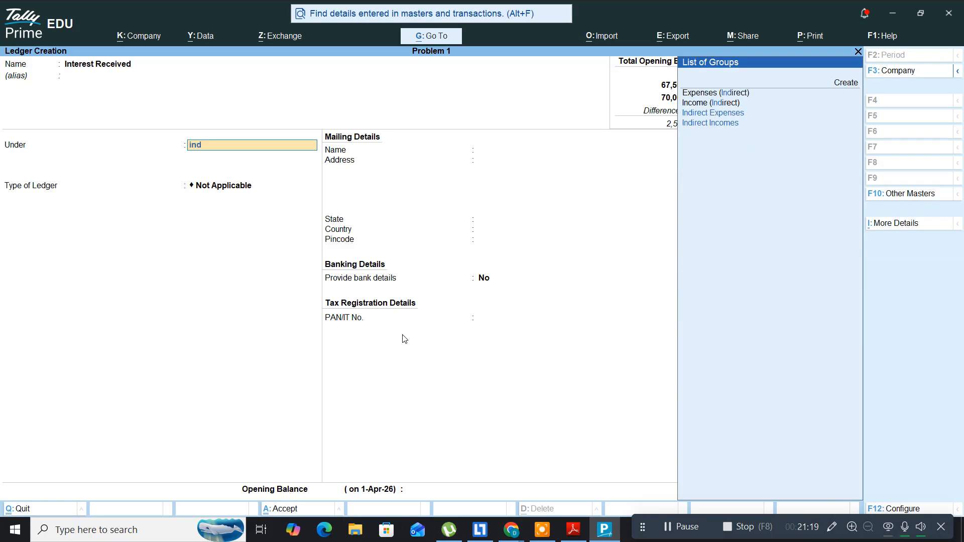
key(Return)
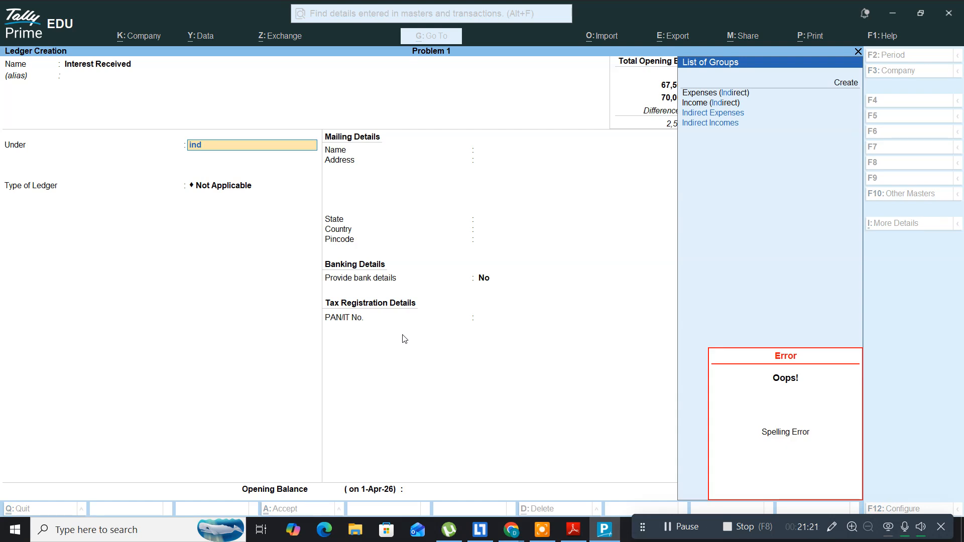
key(Return)
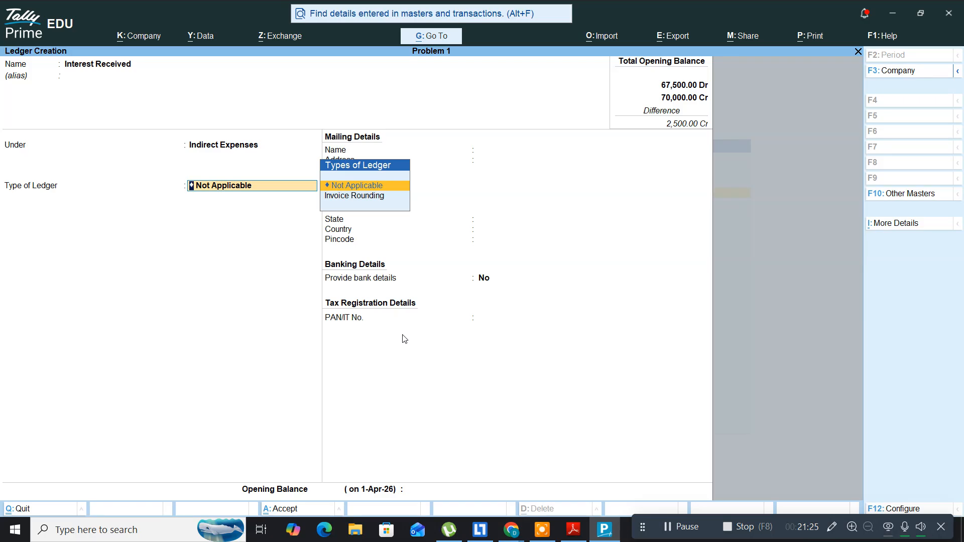
key(BackSpace)
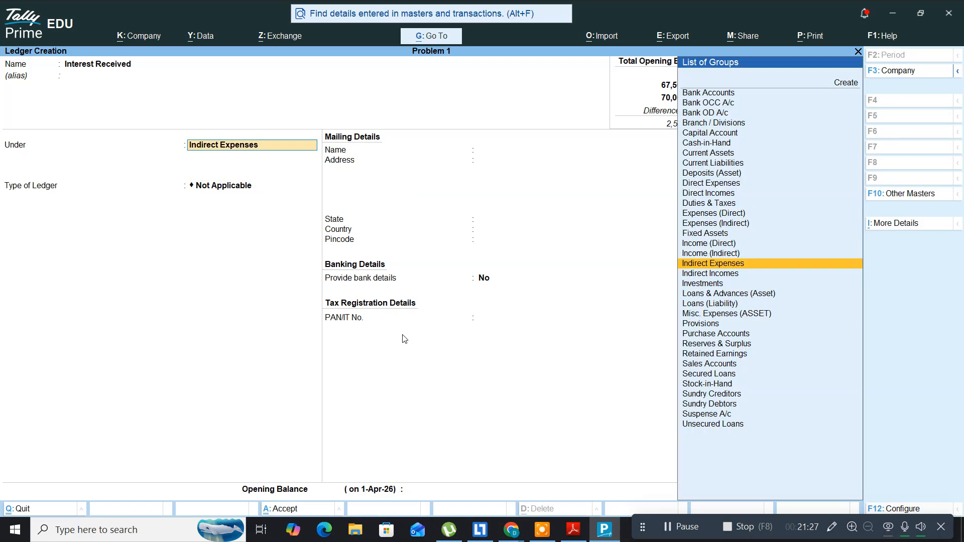
Step: Place the Interest Received ledger under Indirect Incomes and keep its ledger type as Not Applicable
key(Down)
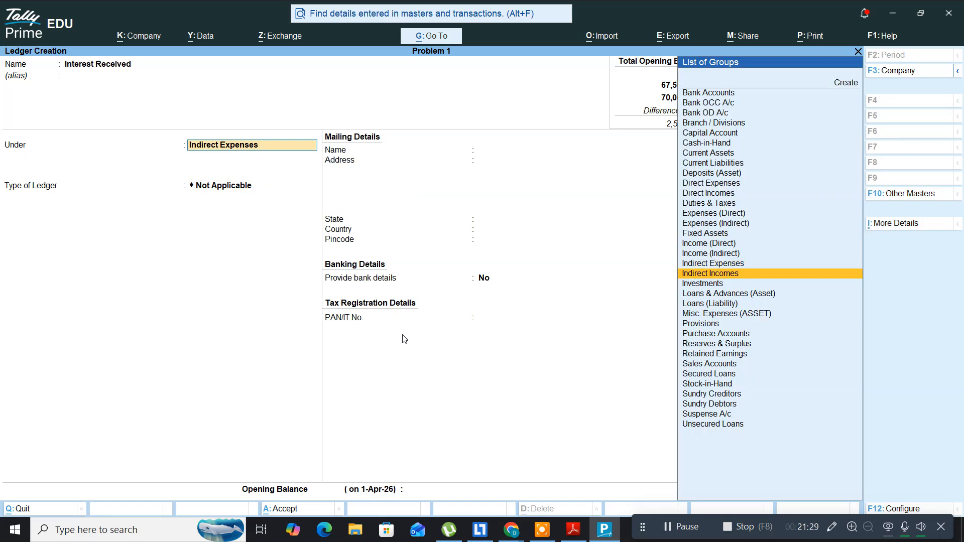
key(Return)
key(Return)
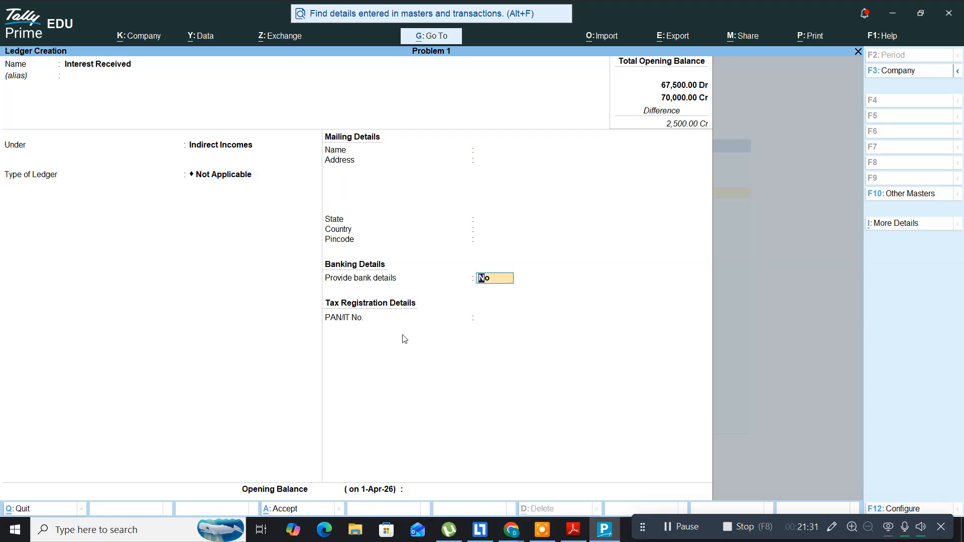
Step: Skip bank details for Interest Received, check its amount in the PDF, set the opening balance to 6,000 Cr, and save the ledger
key(Return)
key(alt+Tab)
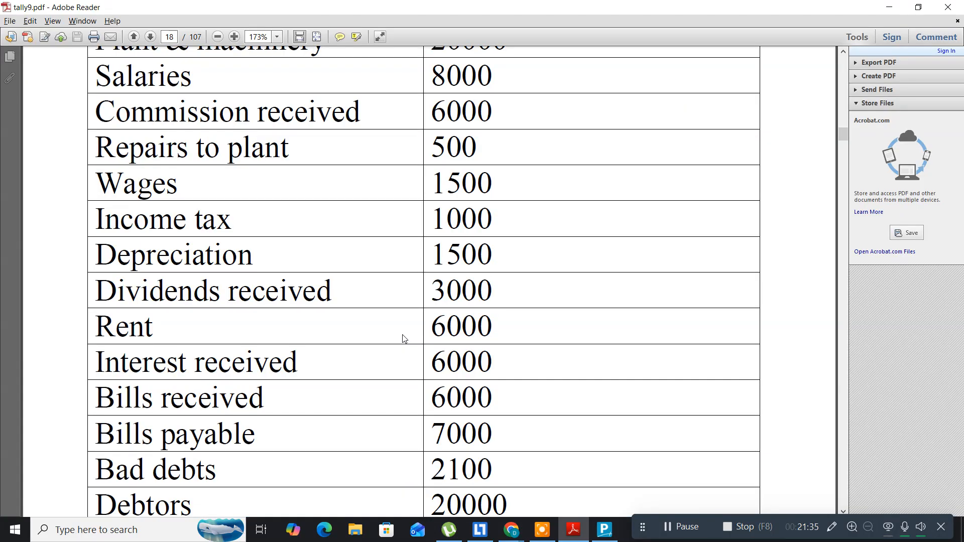
key(alt+Tab)
text(6000)
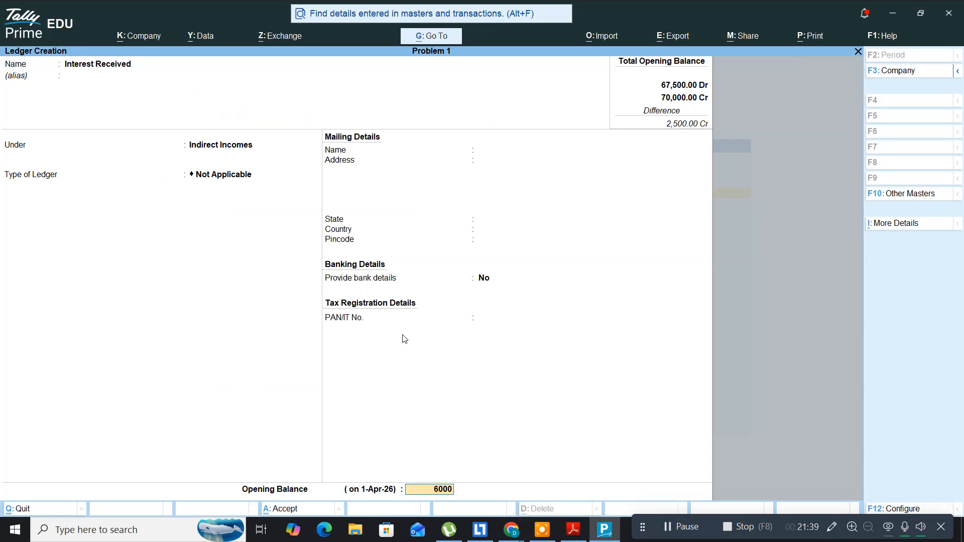
key(Return)
key(Return)
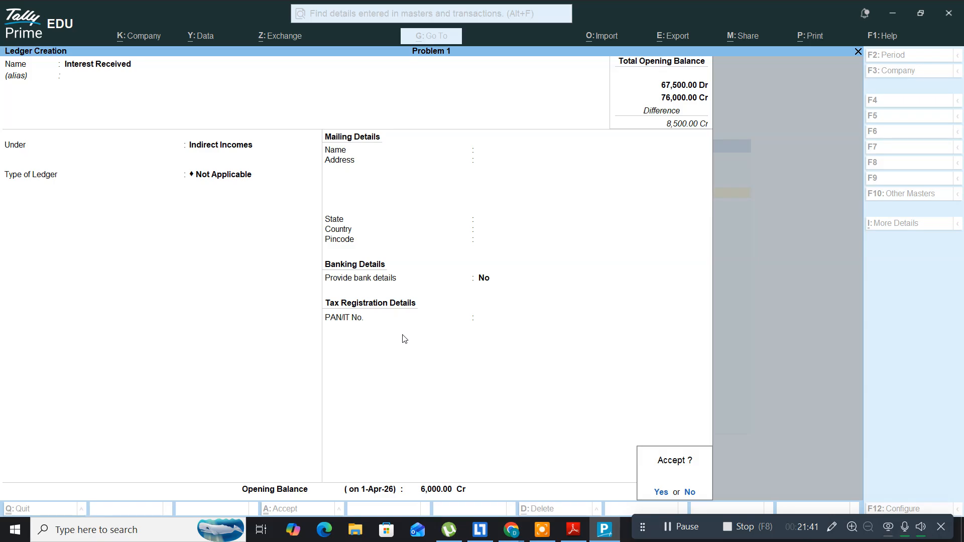
key(Return)
Step: Check the Bills received entry in the PDF, name the new TallyPrime ledger B/r, and place it under Current Assets
key(alt+Tab)
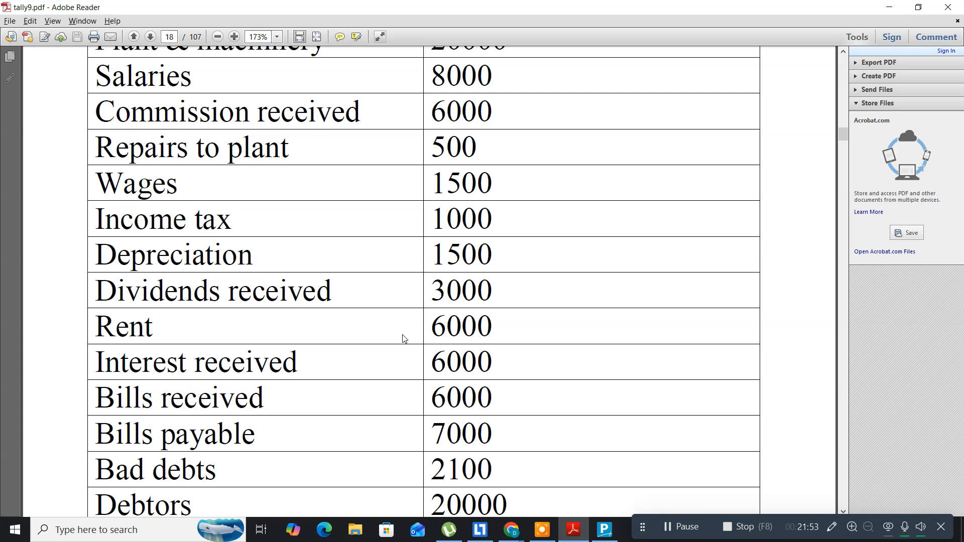
key(alt+Tab)
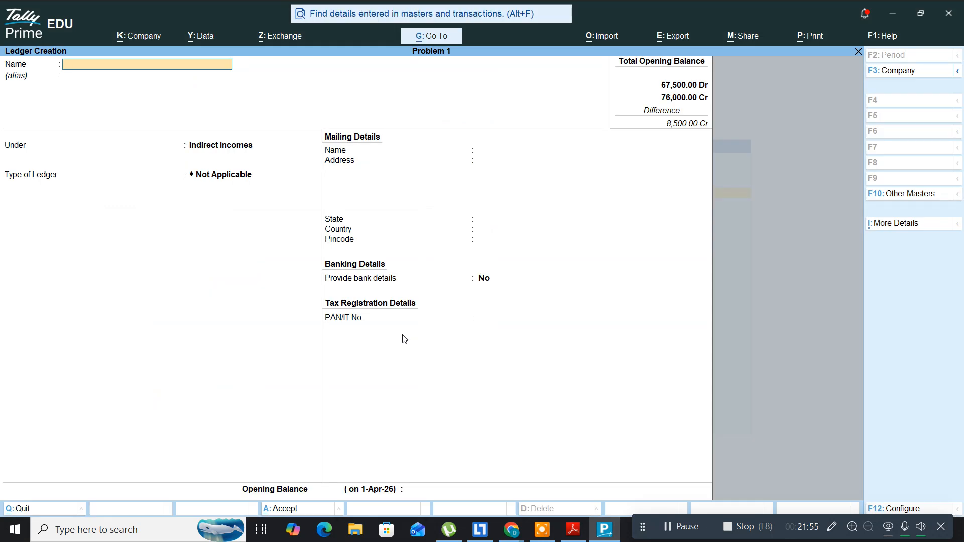
text(B/r)
key(Return)
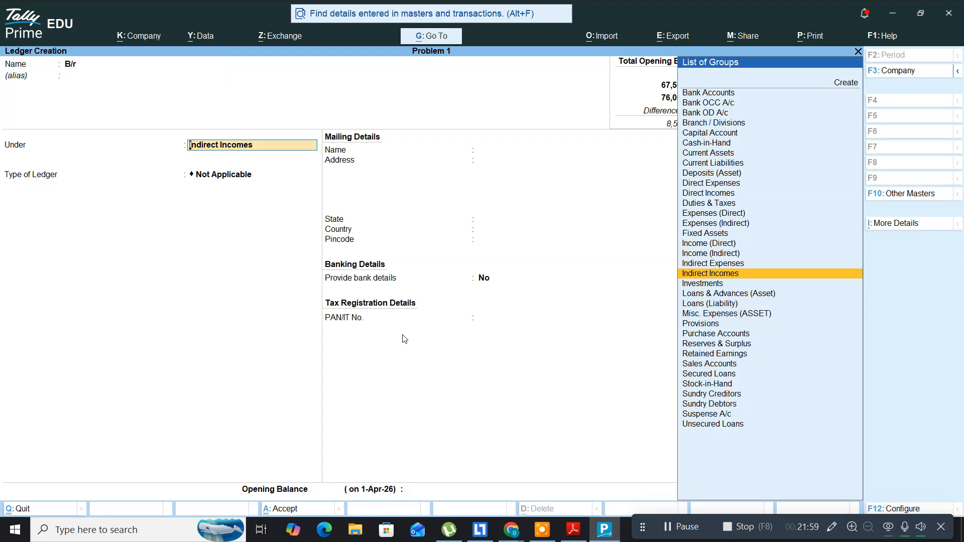
text(Cu)
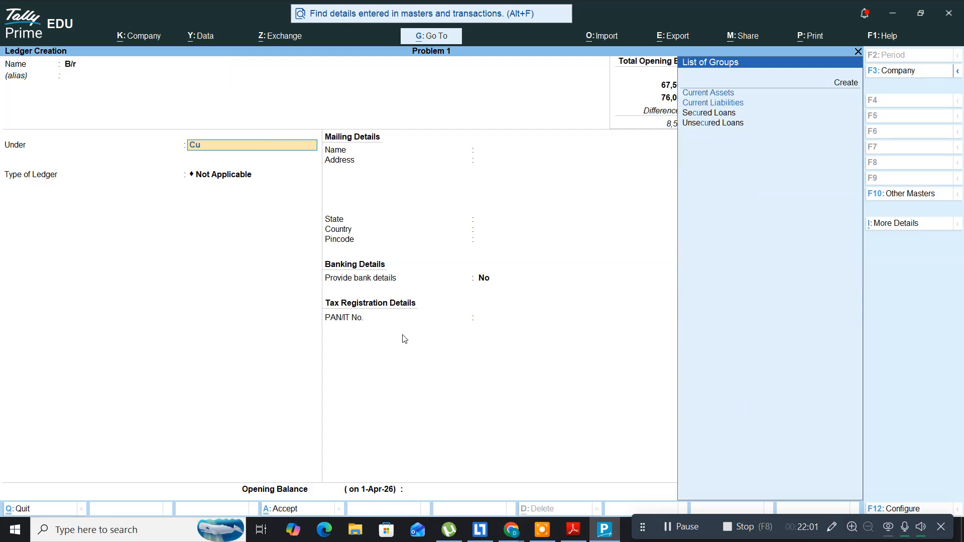
key(Return)
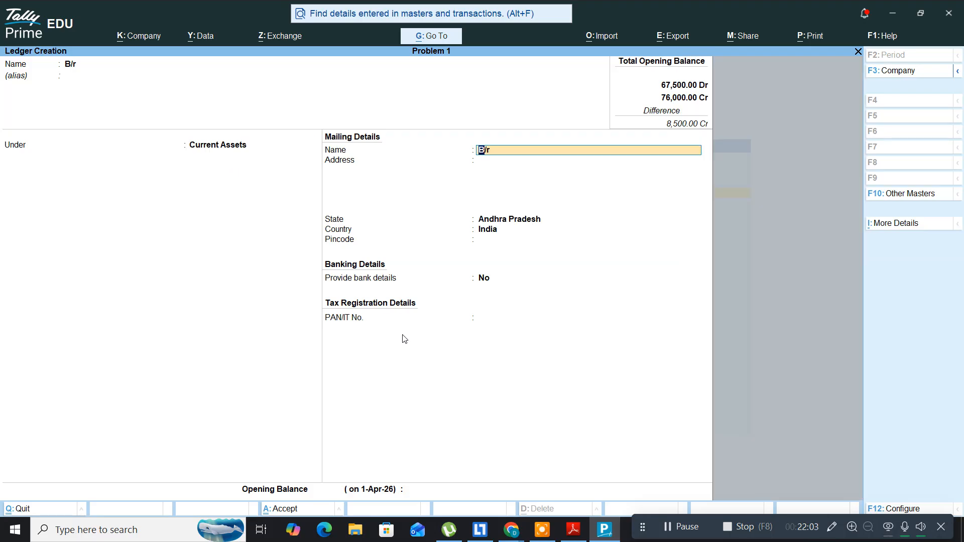
Step: Keep the default mailing details and no bank details for B/r, set the opening balance to 6,000 Dr, and save the ledger
key(Return)
key(Return)
key(Return)
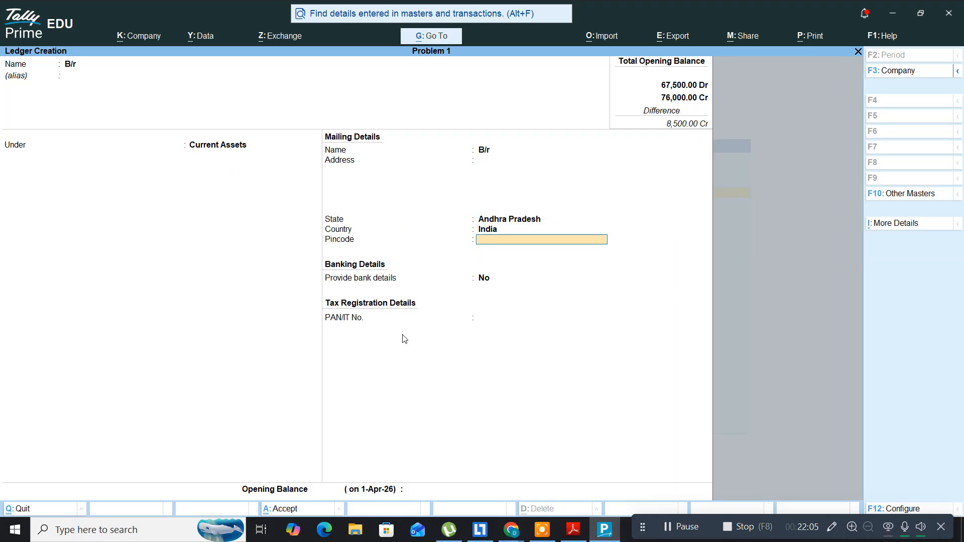
key(Return)
key(Return)
key(Return)
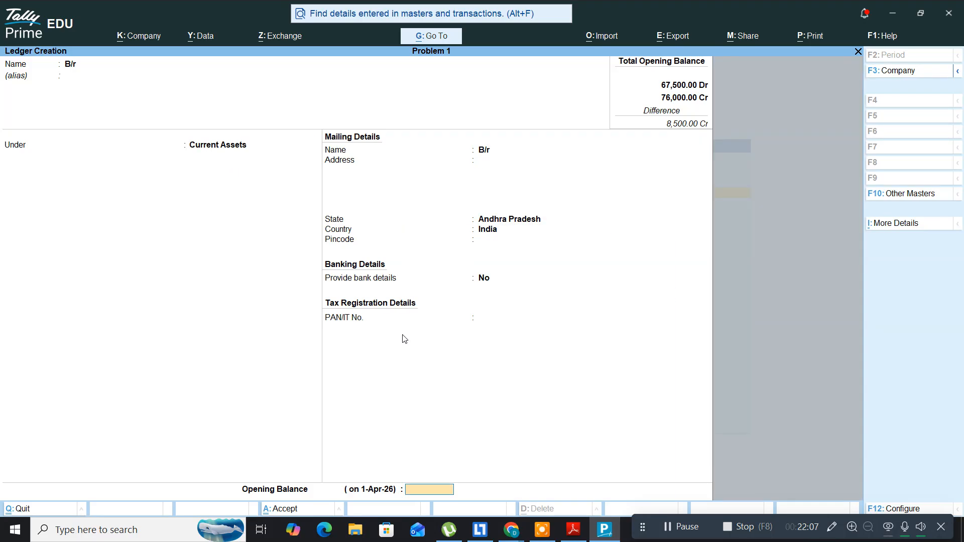
text(6000)
key(Return)
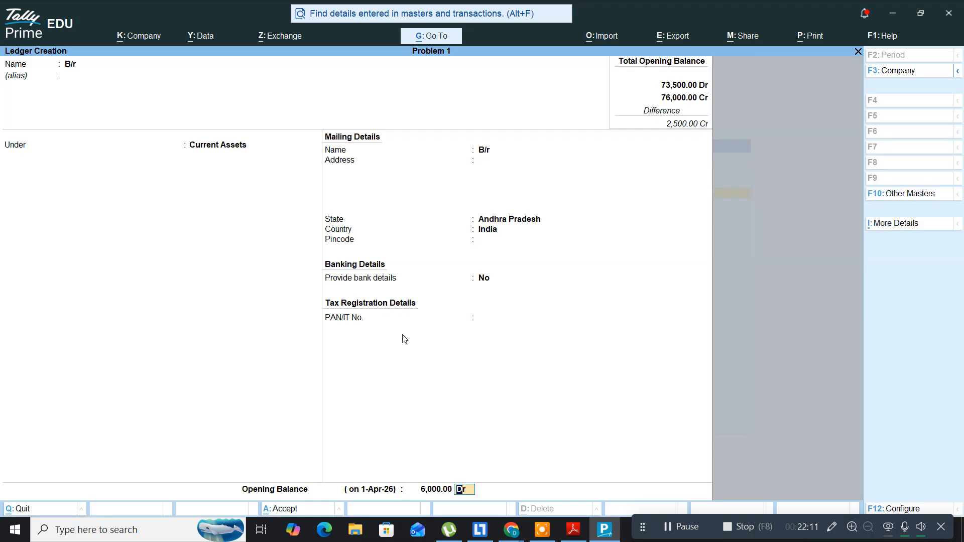
key(Return)
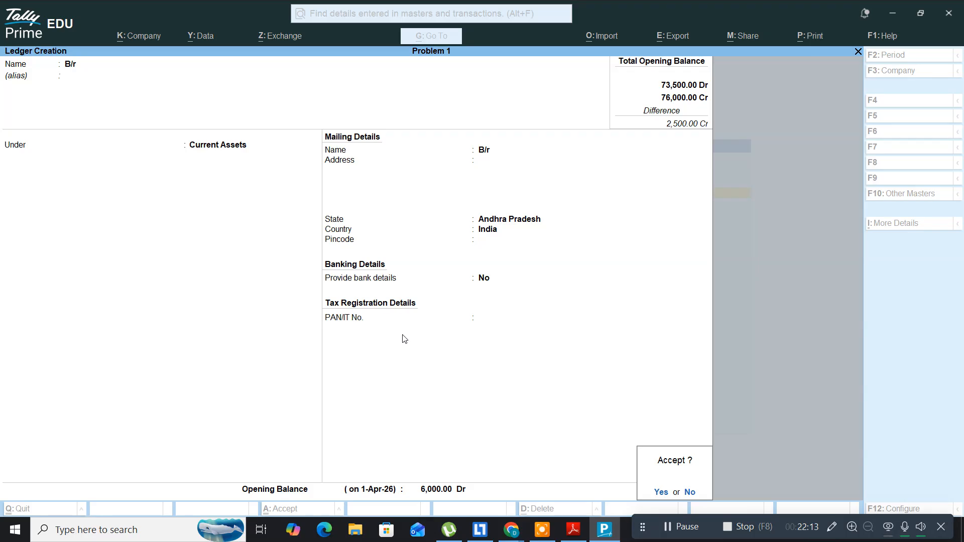
key(Return)
Step: Check the Bills payable entry in the PDF, name the new TallyPrime ledger B/p, and place it under Current Liabilities
key(alt+Tab)
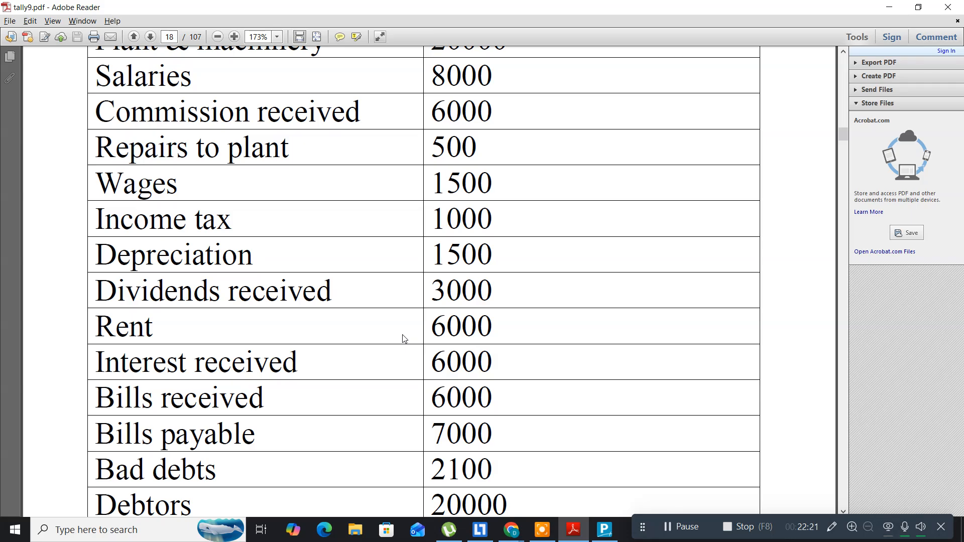
key(alt+Tab)
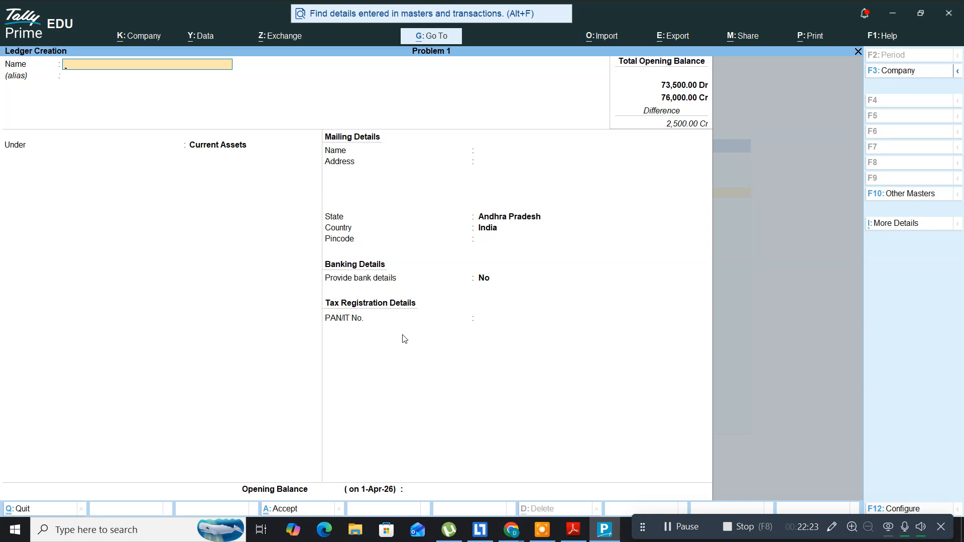
text(B/p)
key(Return)
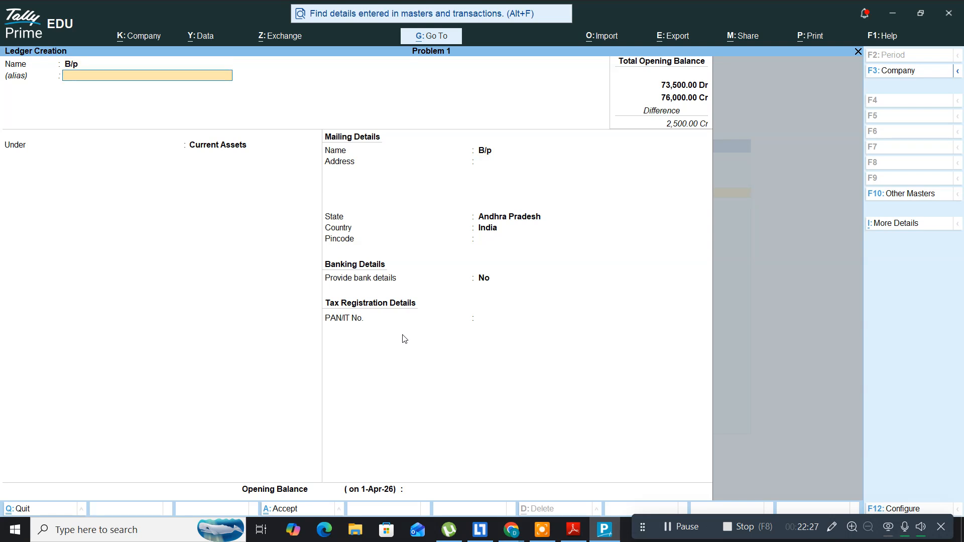
key(Return)
text(Cu)
key(Down)
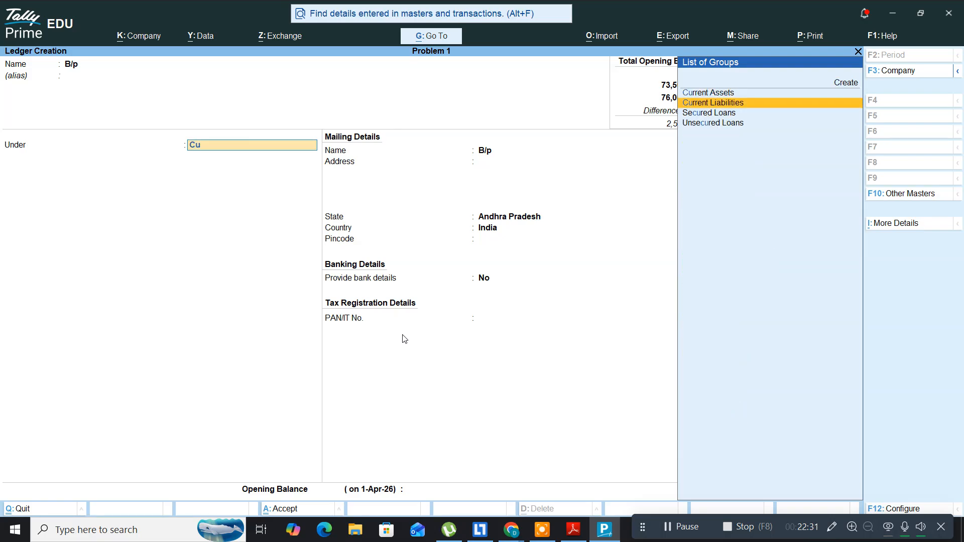
key(Return)
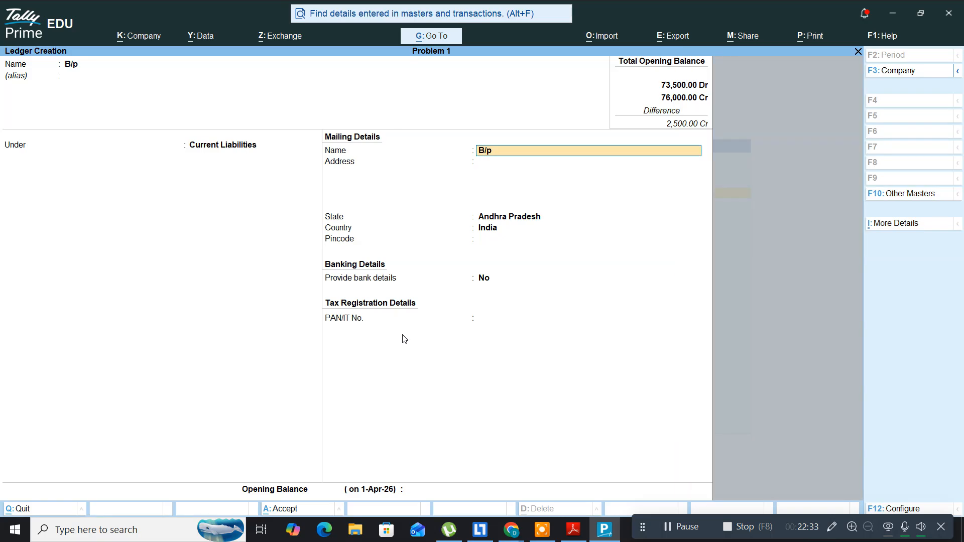
Step: Keep the default mailing details for B/p, with no bank details and a blank PAN/IT number
key(Return)
key(Return)
key(Return)
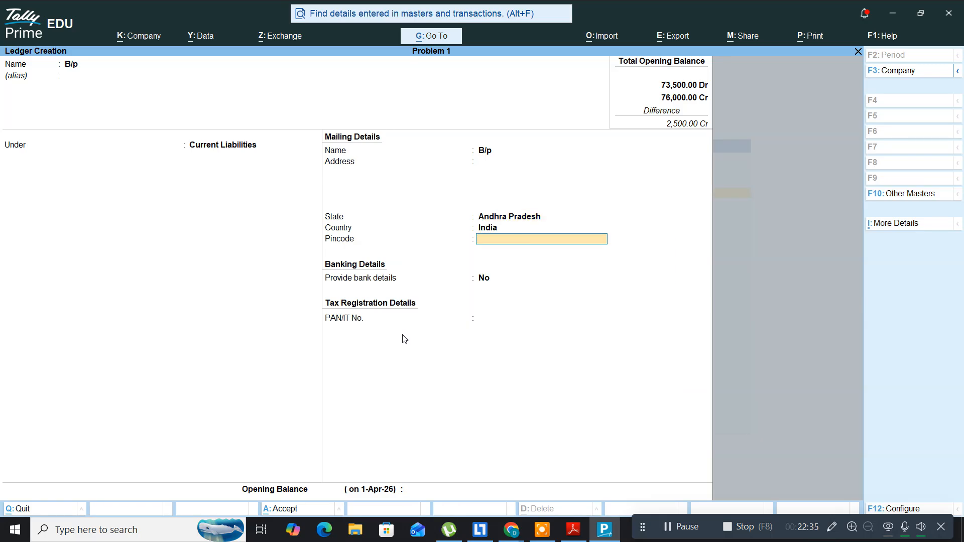
key(Return)
key(Return)
key(Return)
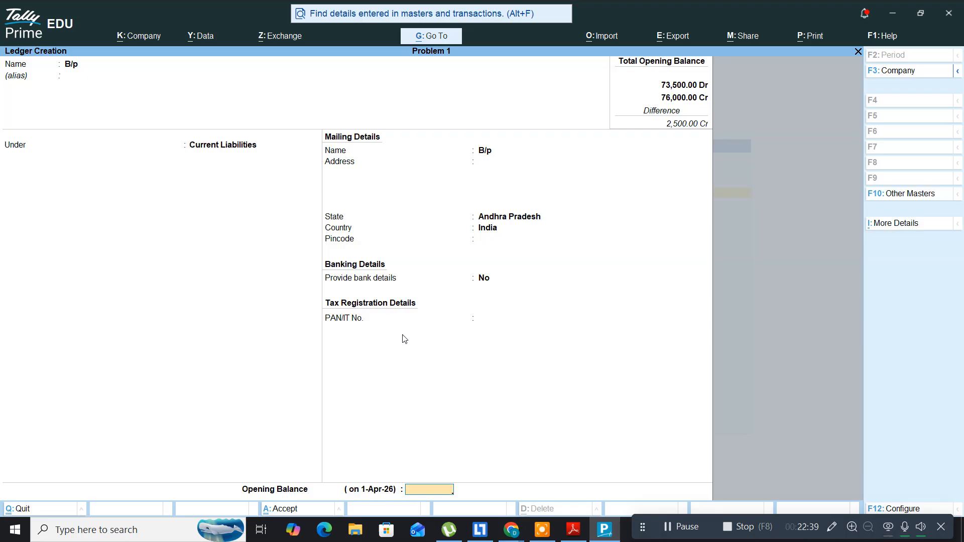
Step: Check the Bills payable amount in the PDF, set the B/p opening balance to 7,000 Cr in TallyPrime, and save the ledger
key(alt+Tab)
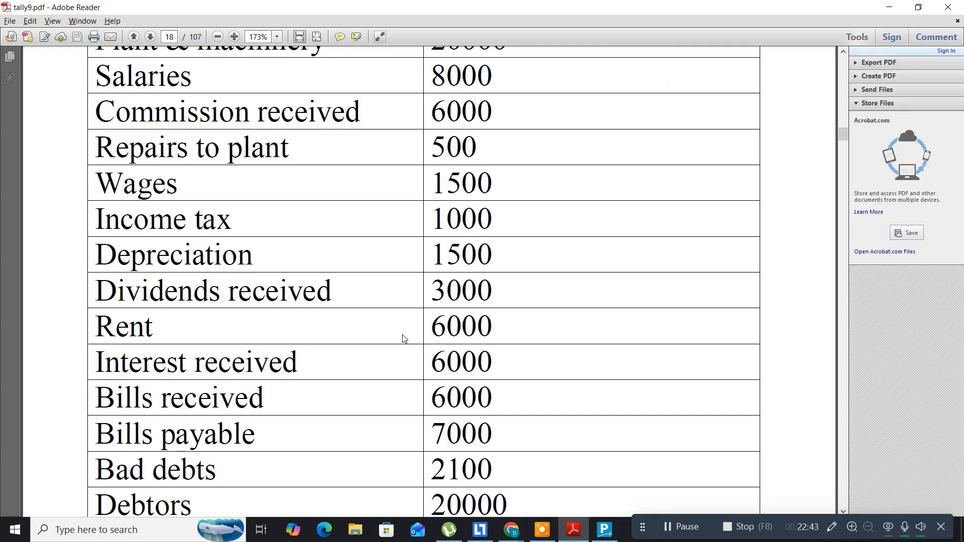
key(alt+Tab)
text(000)
key(Return)
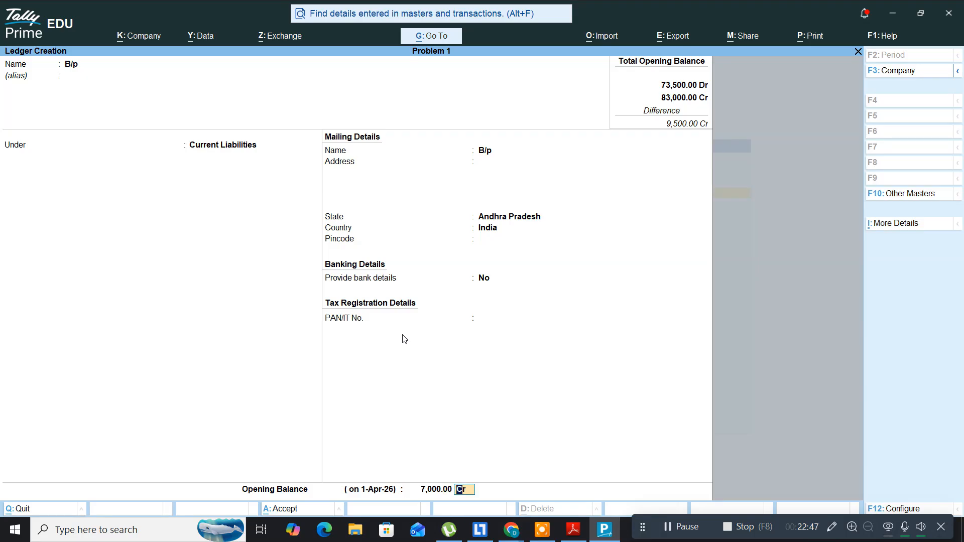
key(Return)
key(Return)
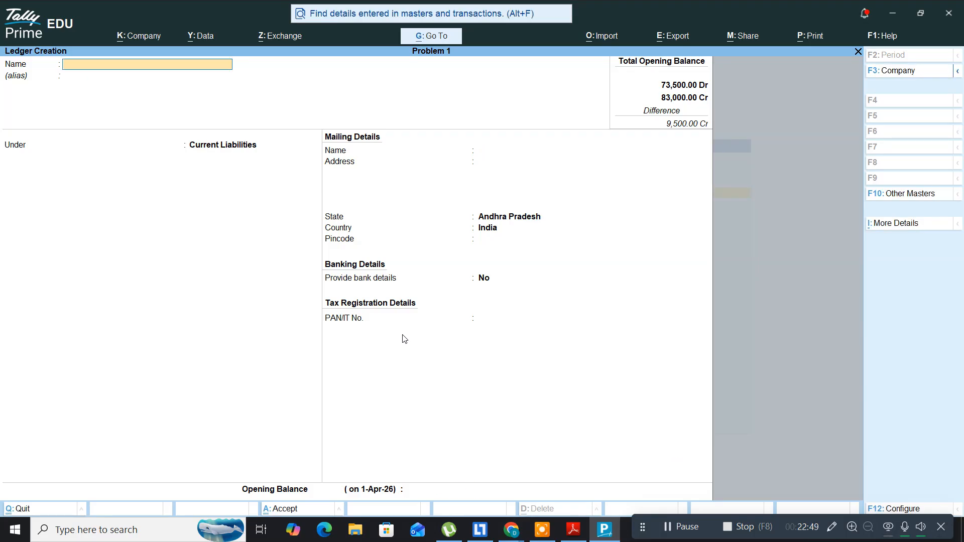
Step: Check the Bad debts entry in the PDF, name the new TallyPrime ledger Bad Debts, and place it under Indirect Expenses
key(alt+Tab)
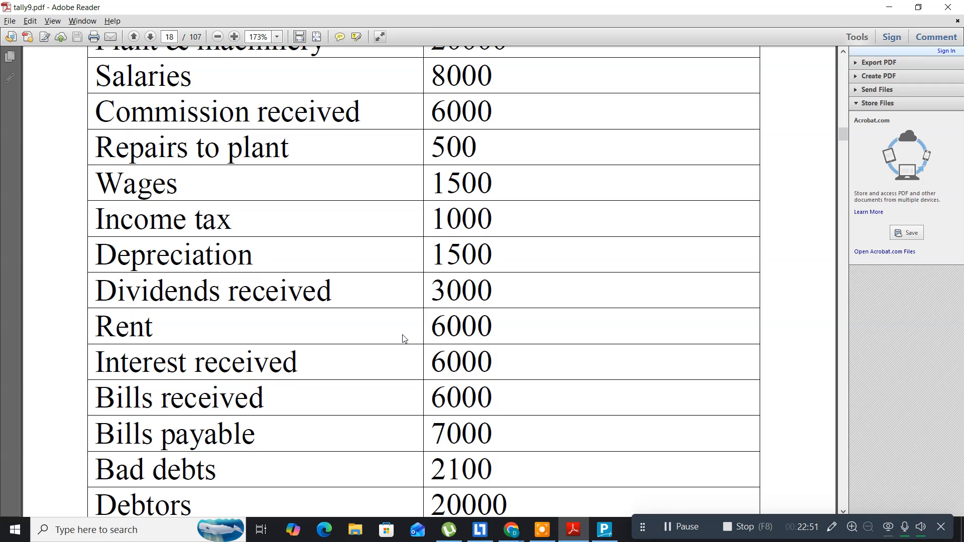
scroll(404, 339, down, 6)
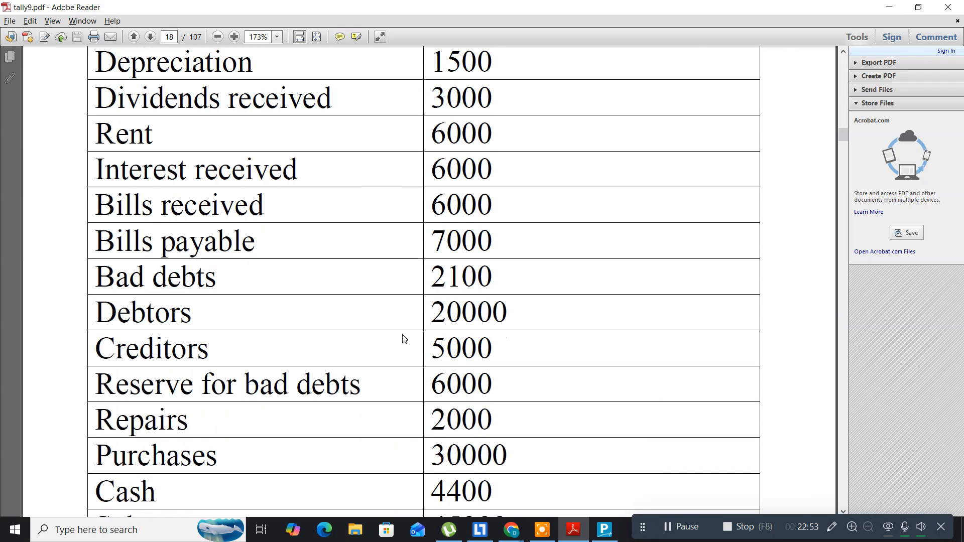
scroll(404, 339, down, 2)
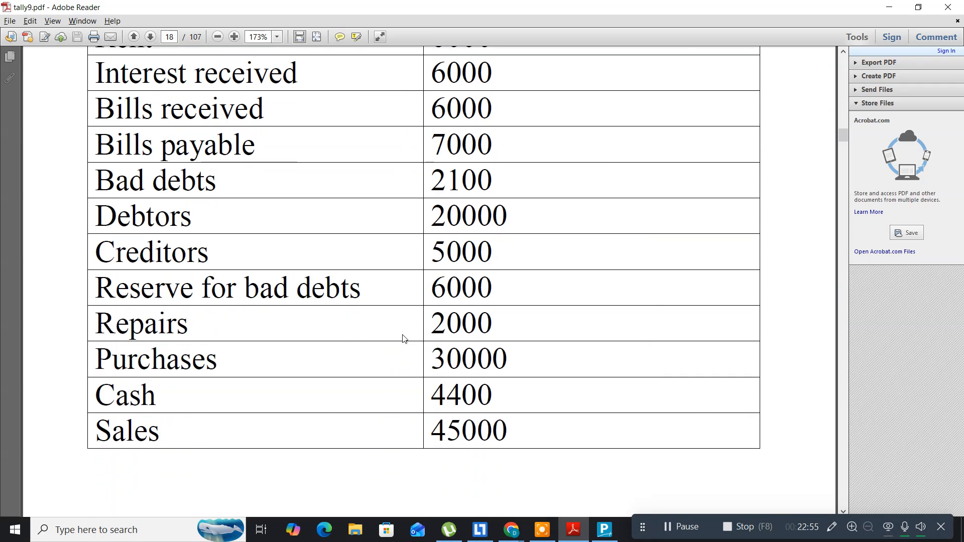
key(alt+Tab)
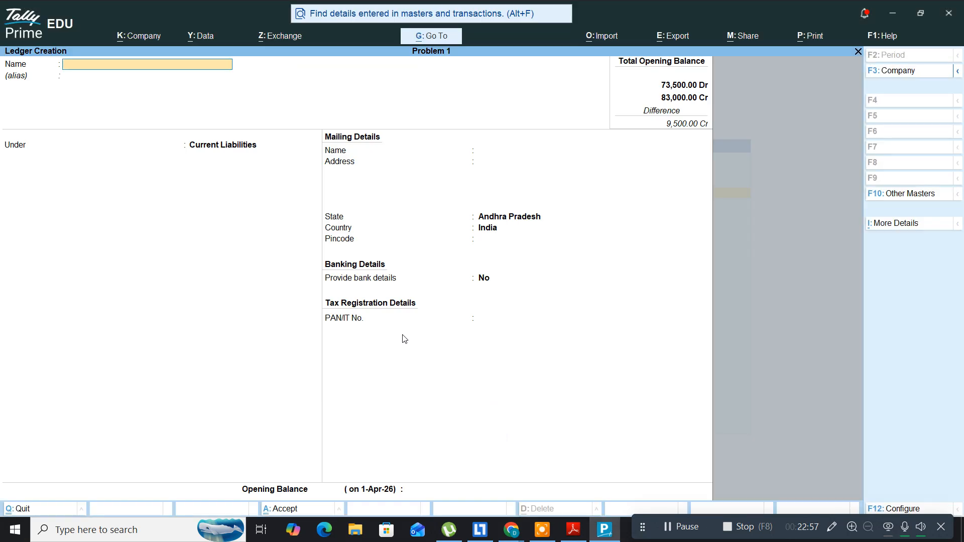
text(Bad Debts)
key(Return)
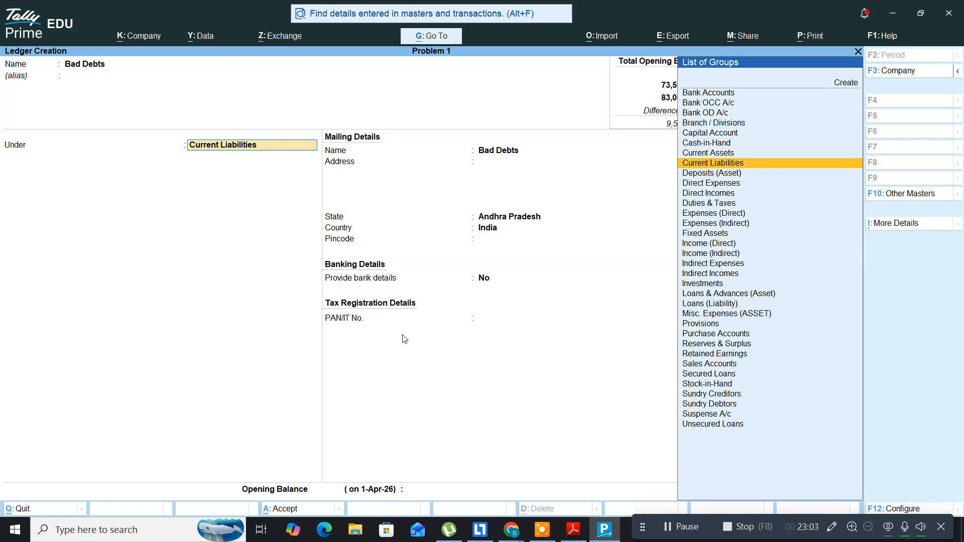
text(Ind)
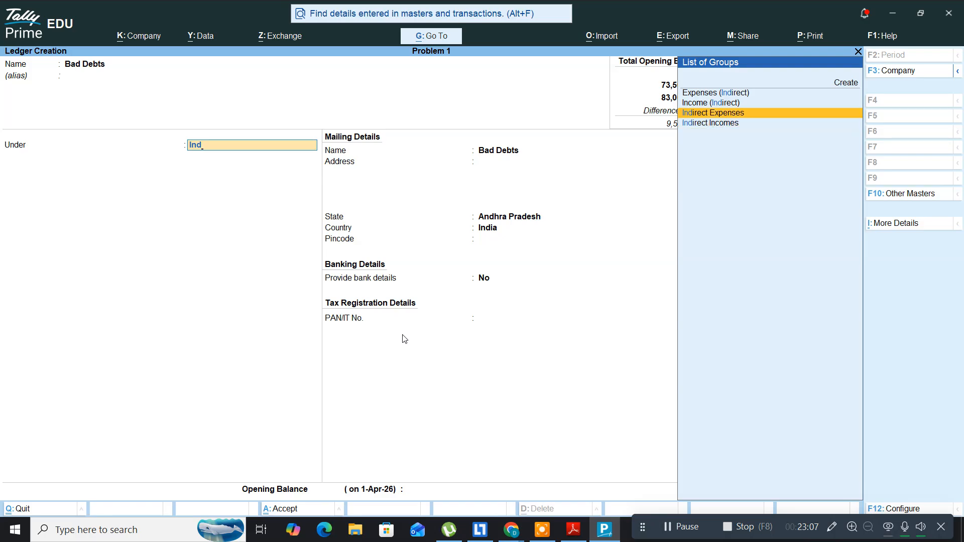
key(Return)
Step: Keep Bad Debts as Not Applicable without bank details, check its amount in the PDF, and set the opening balance to 2,100 Dr
key(Return)
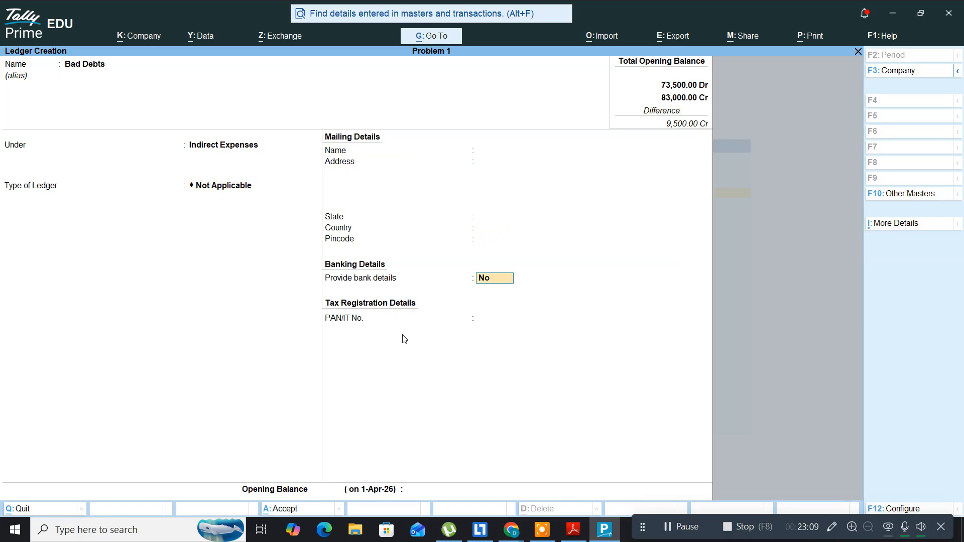
key(Return)
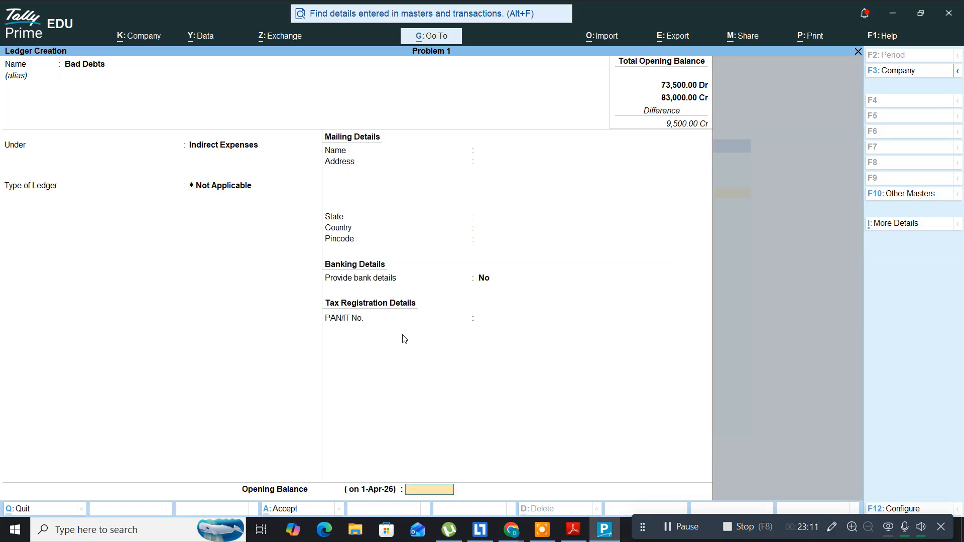
key(alt+Tab)
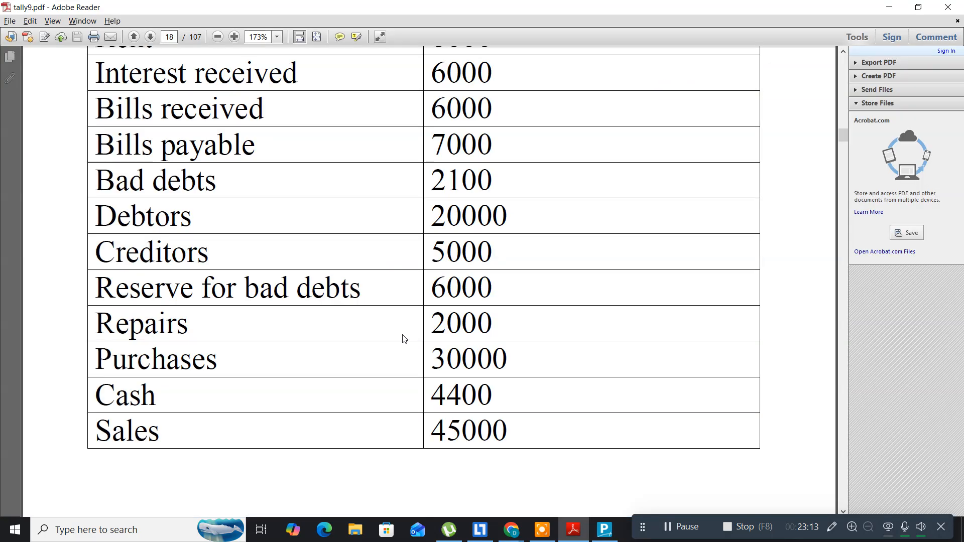
key(alt+Tab)
text(2100)
key(Return)
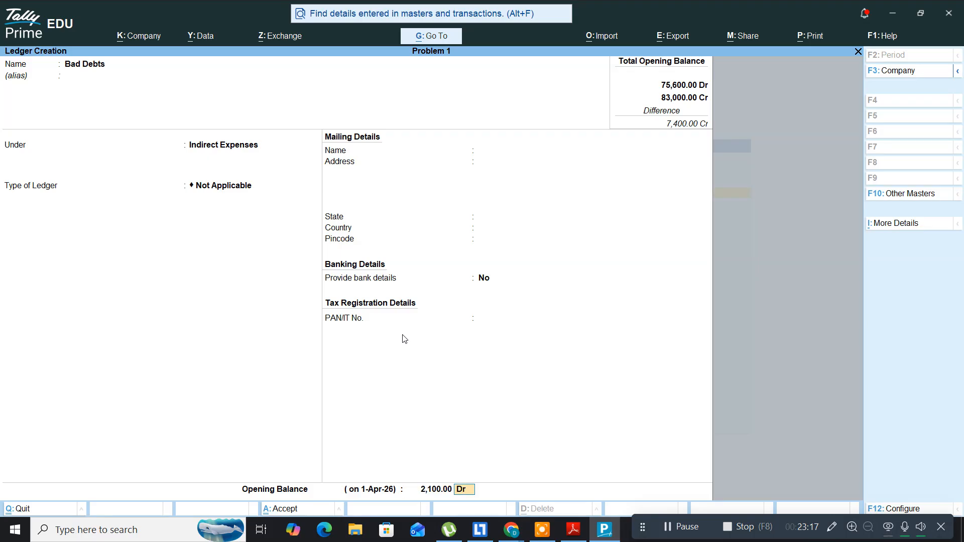
Step: Save the Bad Debts ledger with its opening balance on the debit side
key(Return)
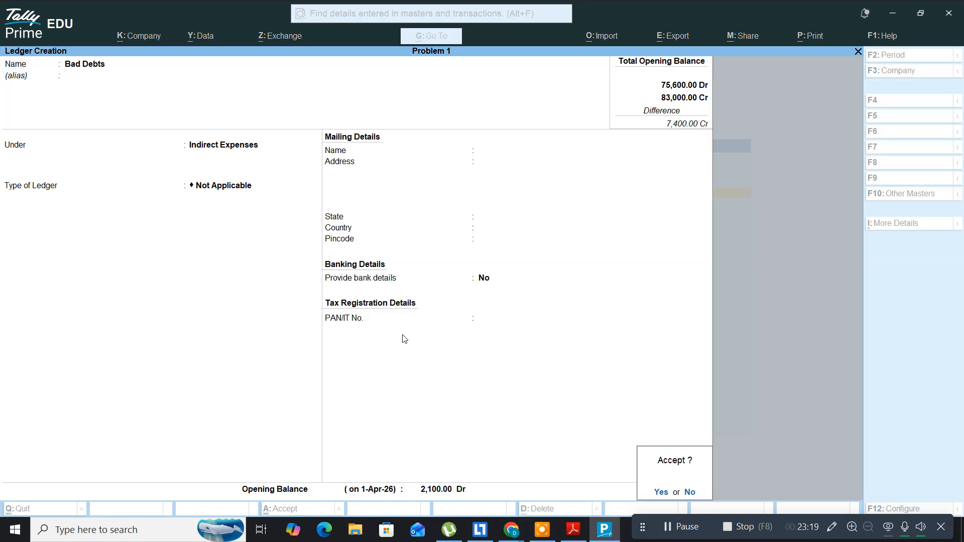
key(Return)
Step: Look up the next account in tally9.pdf in Adobe Reader, then name a new TallyPrime ledger Debtors under the Sundry Debtors group
key(alt+Tab)
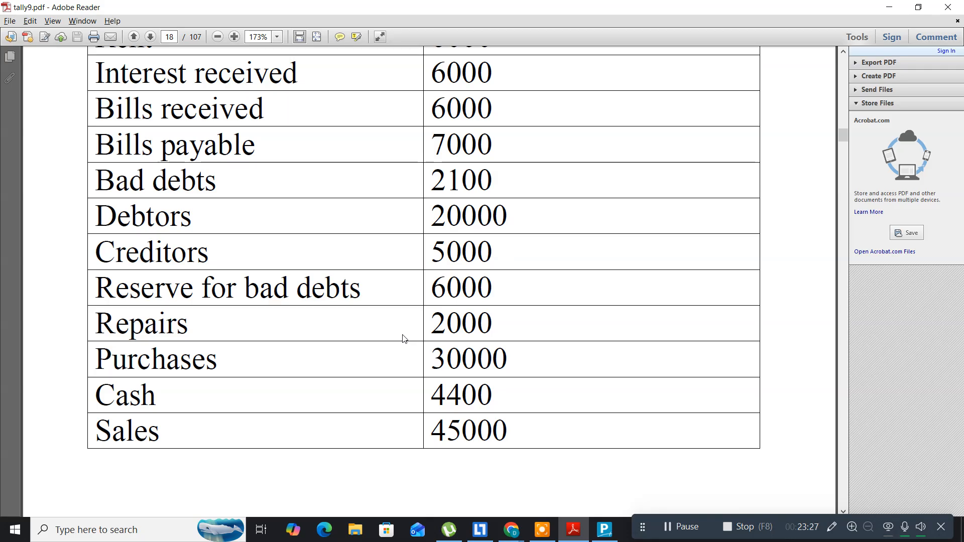
key(alt+Tab)
text(Debtor)
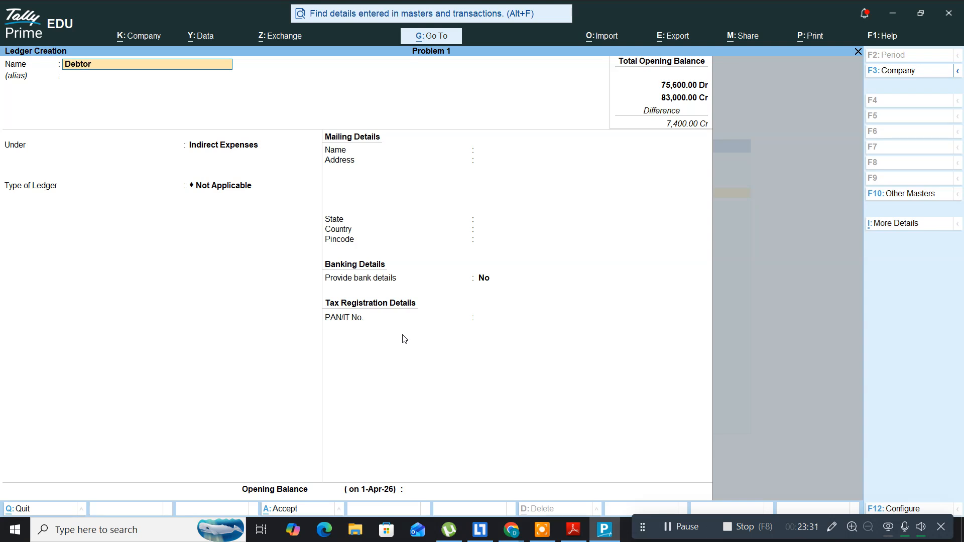
key(Return)
key(Return)
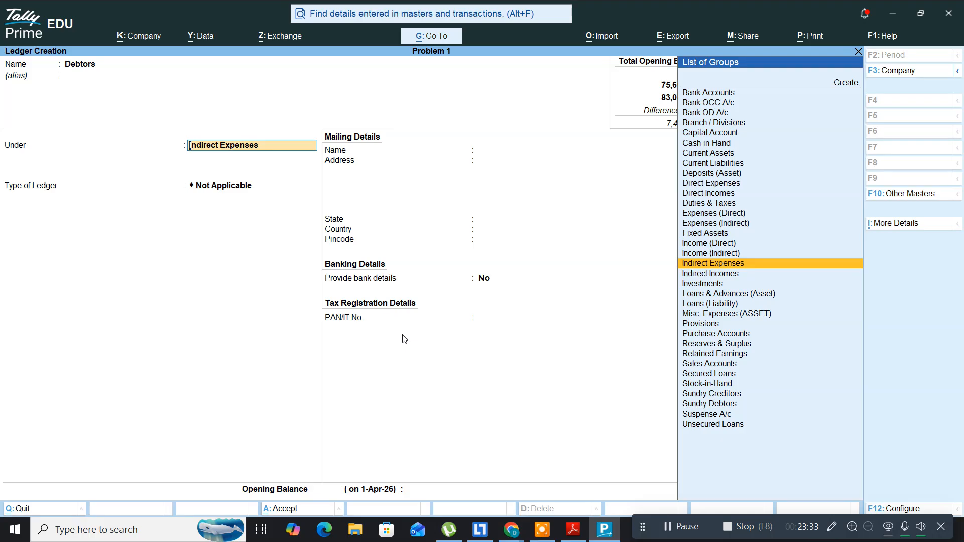
text(Su)
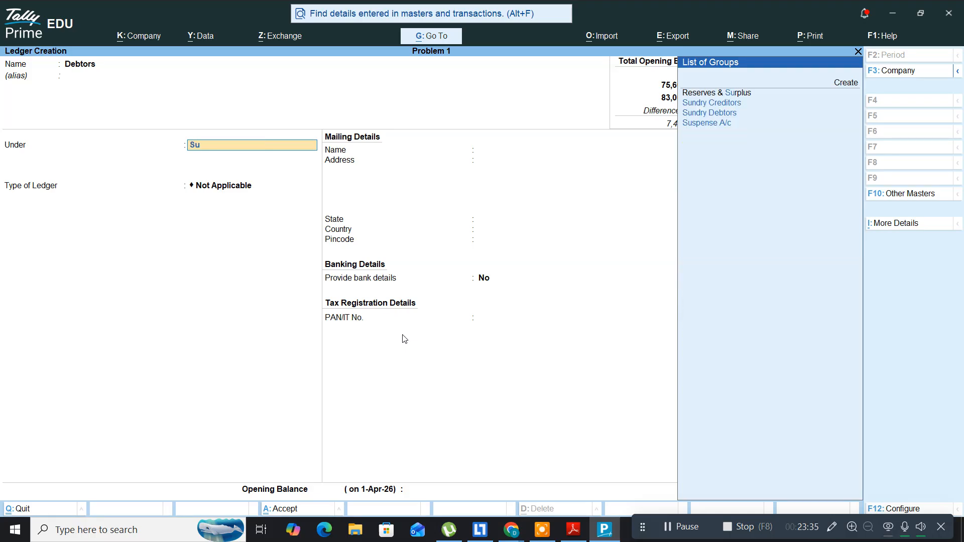
text(ndry d)
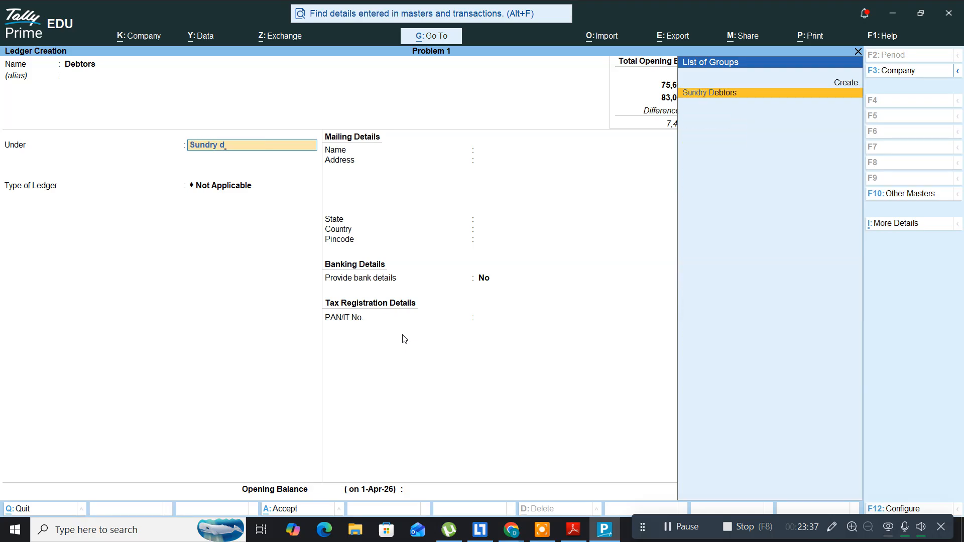
key(Return)
Step: Keep the default details, set the Debtors opening balance to 20000 Dr as listed in tally9.pdf, and save the ledger
key(Return)
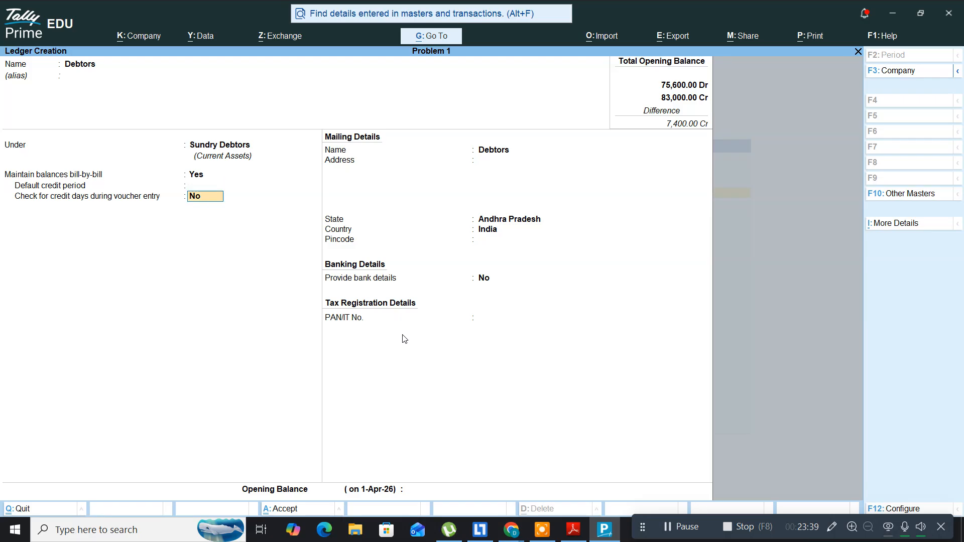
key(Return)
key(Return)
key(Return)
key(Return)
key(Return)
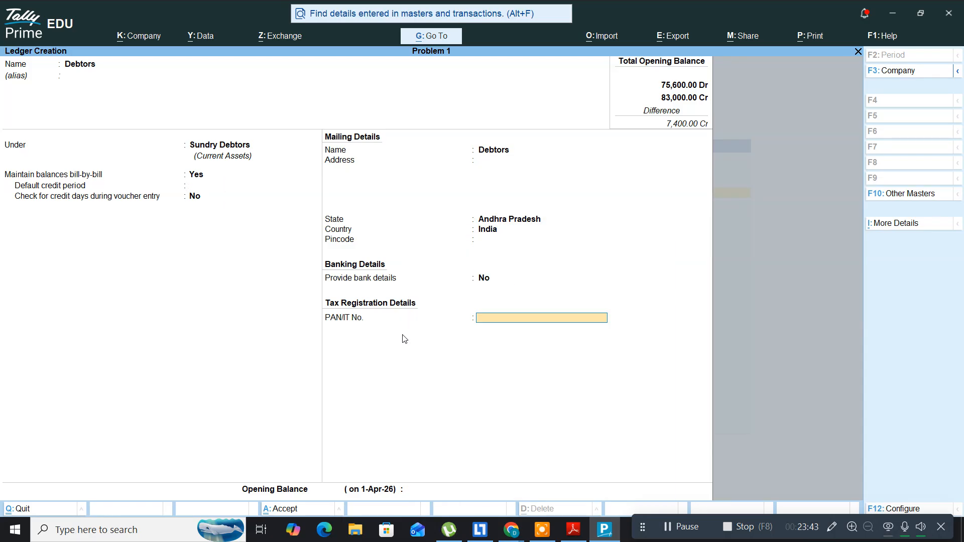
key(Return)
key(alt+Tab)
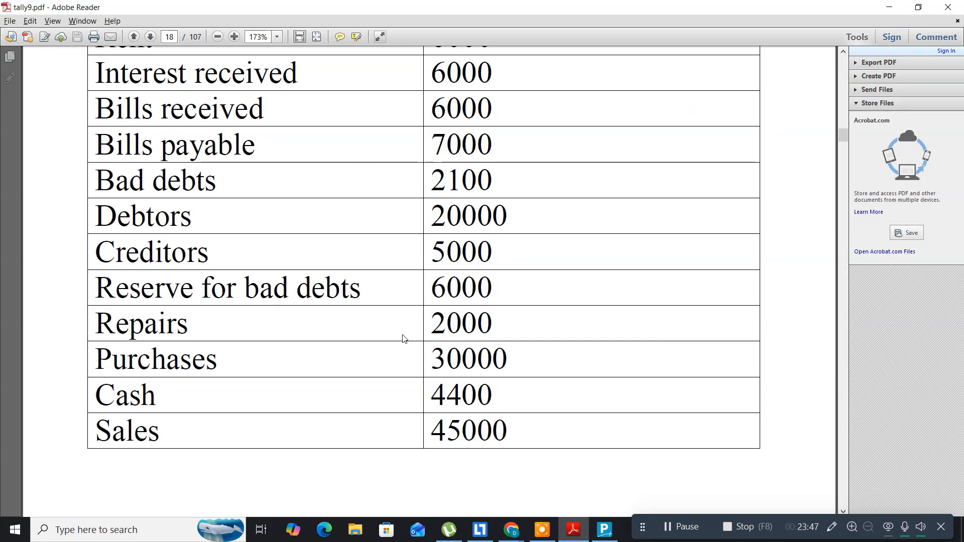
key(alt+Tab)
text(20000)
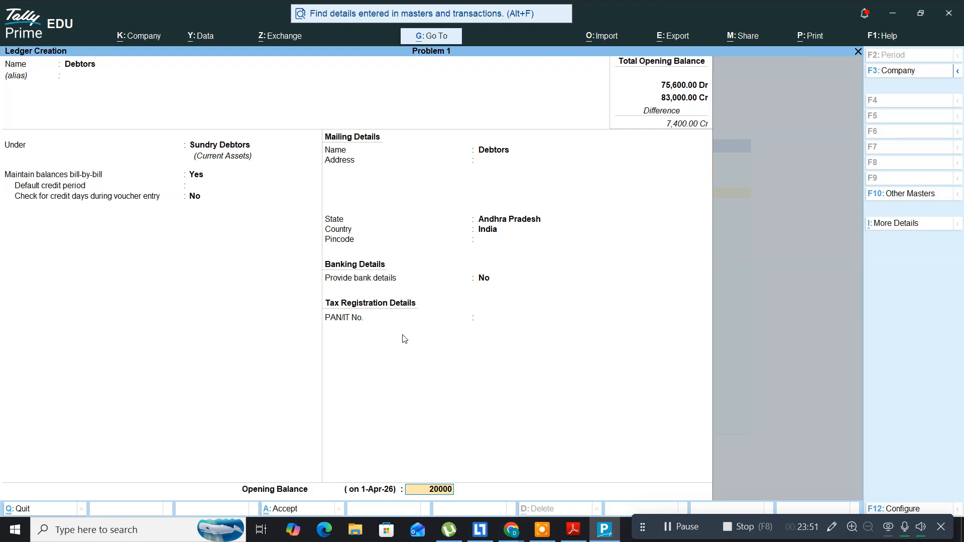
key(Return)
key(Return)
key(Return)
key(Return)
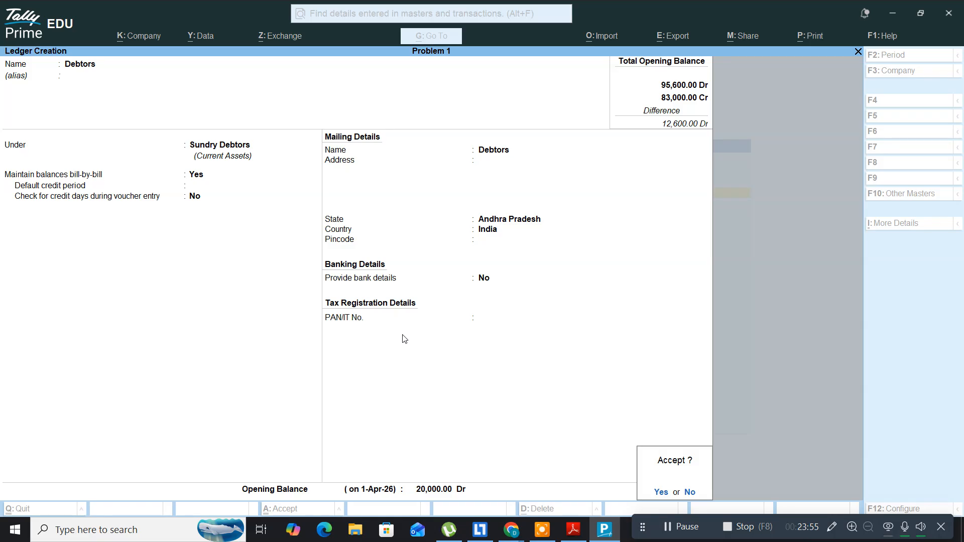
key(Return)
Step: Check the next account in tally9.pdf in Adobe Reader, then name a new TallyPrime ledger Creditors under the Sundry Creditors group
key(alt+Tab)
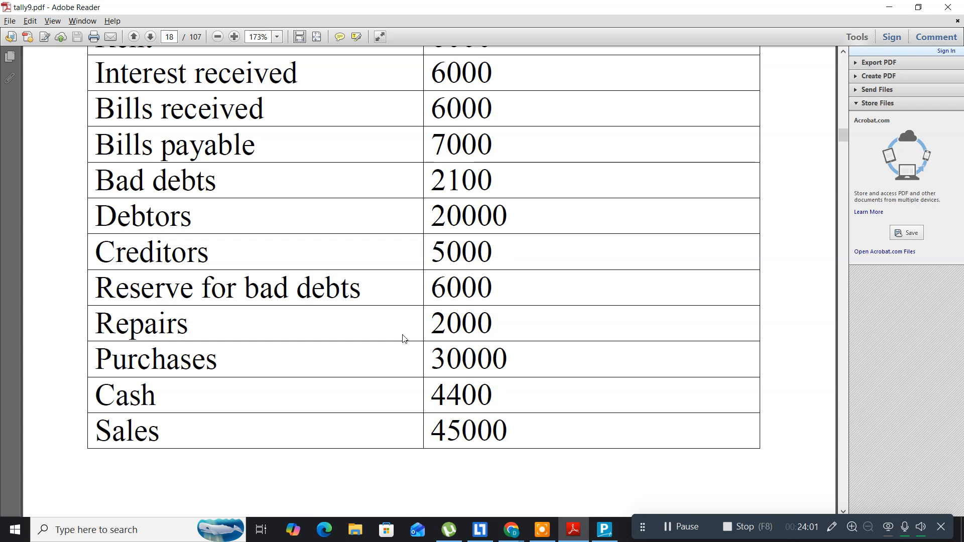
key(alt+Tab)
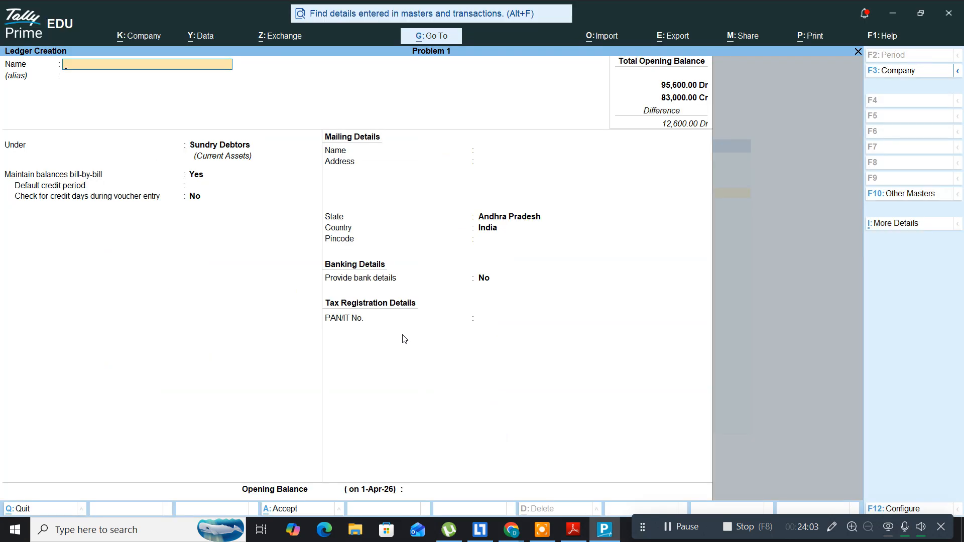
text(Creditors)
key(Return)
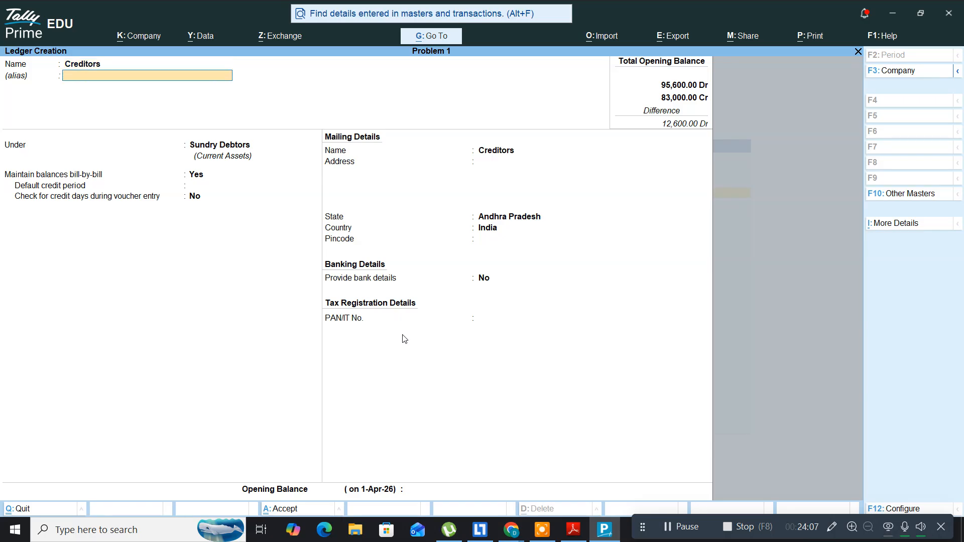
key(Return)
text(S)
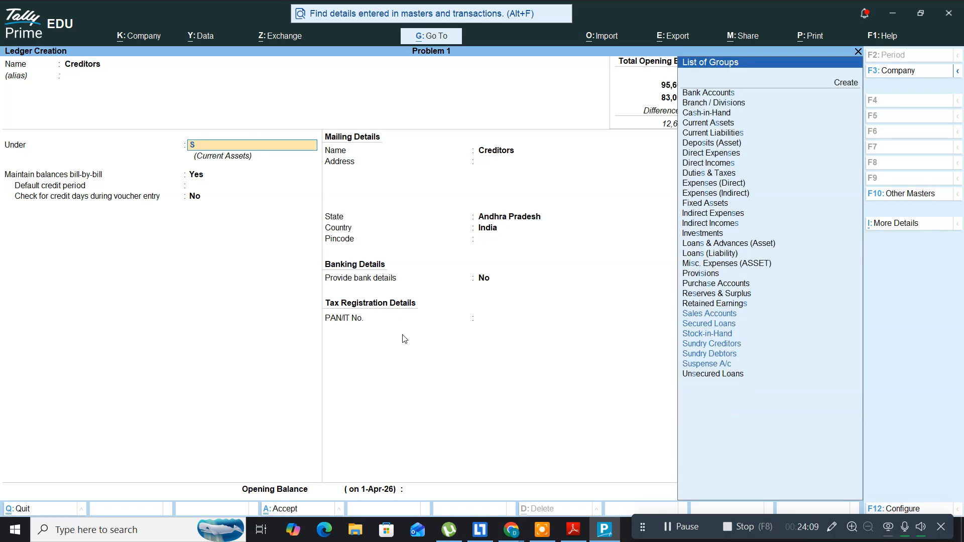
text(undry)
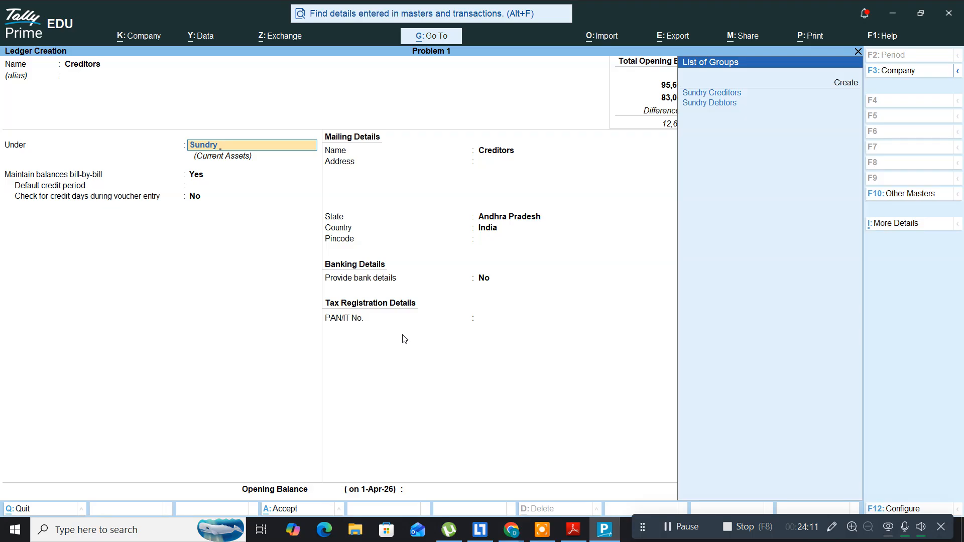
text( C)
key(Return)
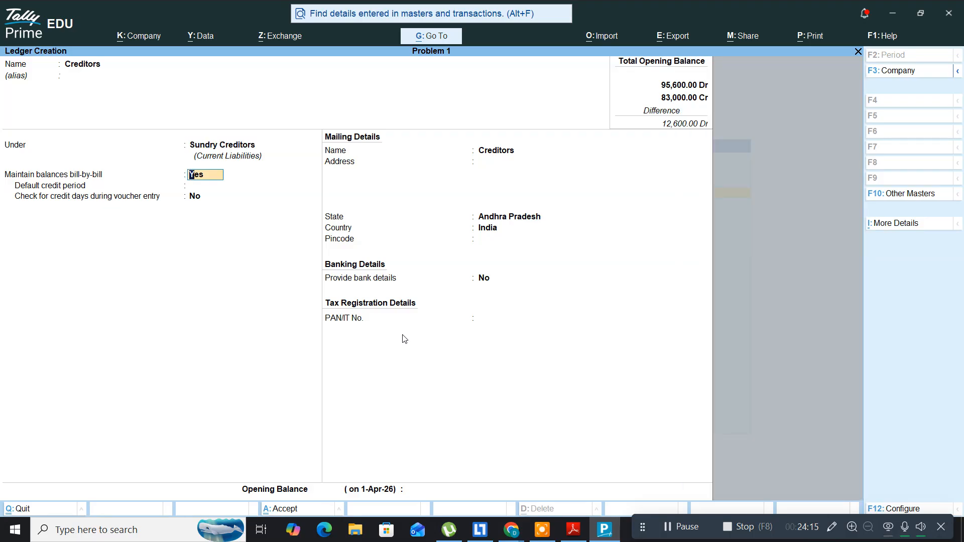
Step: Keep the default details, set the Creditors opening balance to 5000 Cr as listed in tally9.pdf, and save the ledger
key(Return)
key(Return)
key(Return)
key(Return)
key(Return)
key(Return)
key(Return)
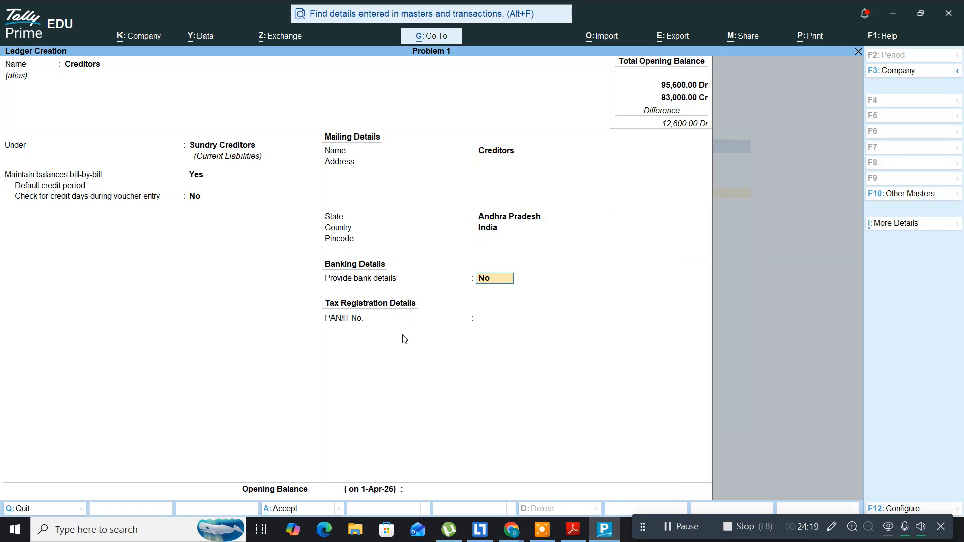
key(Return)
key(Return)
key(alt+Tab)
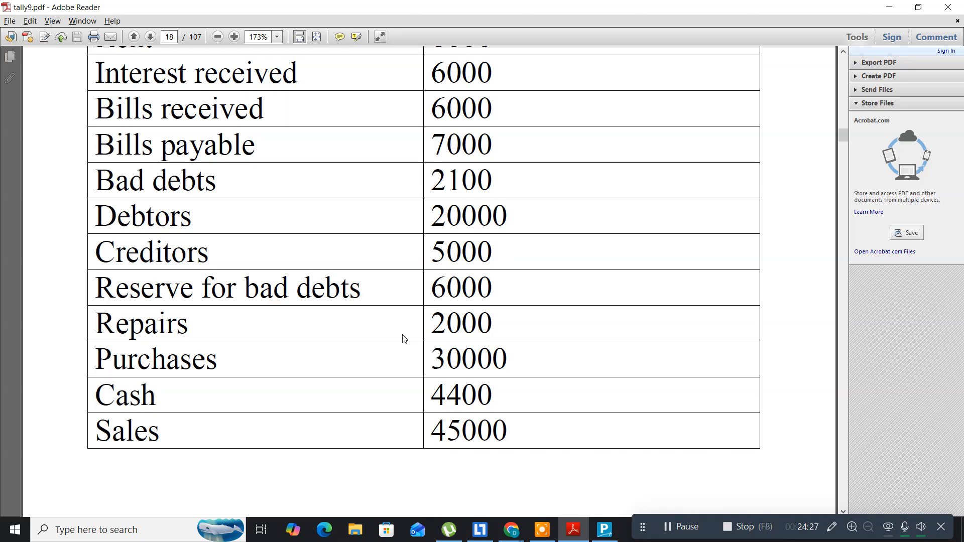
key(alt+Tab)
text(5000)
key(Return)
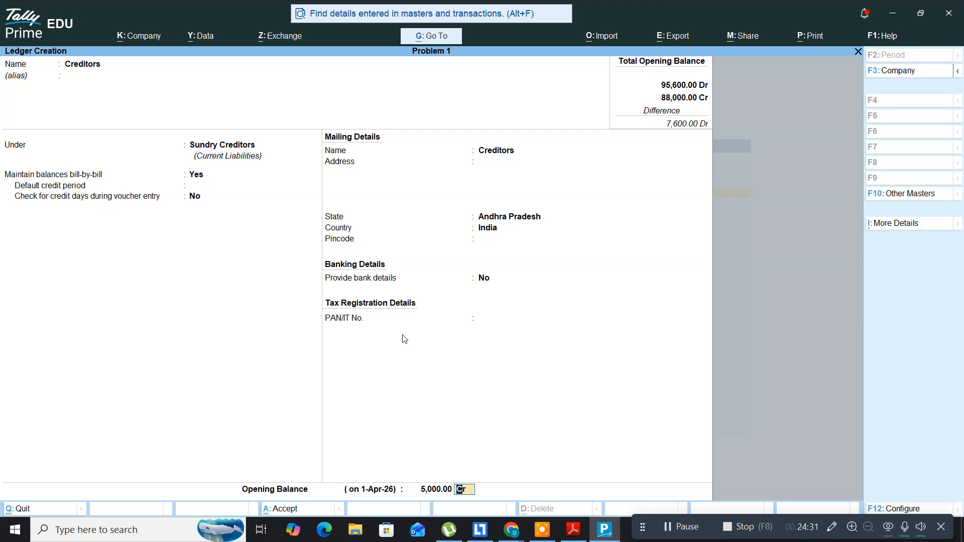
key(ctrl)
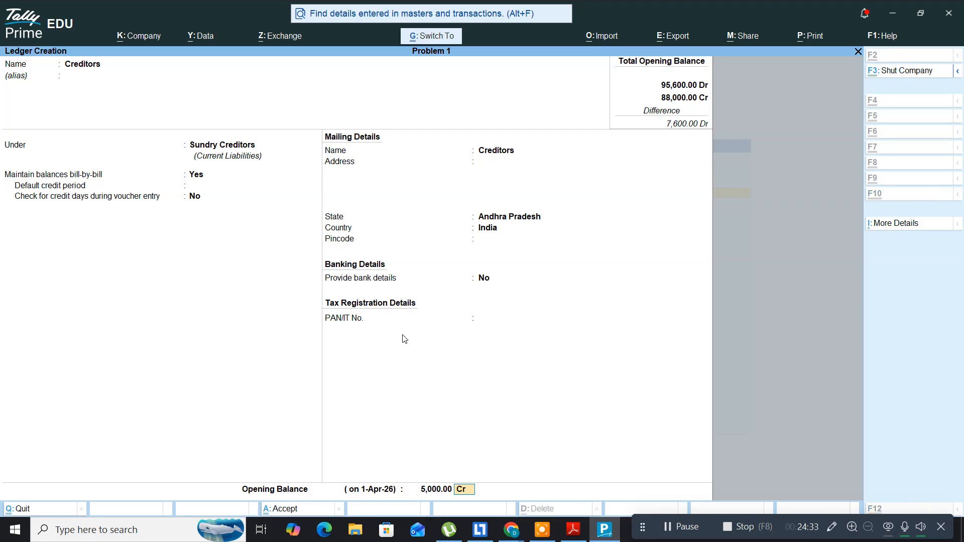
key(ctrl+a)
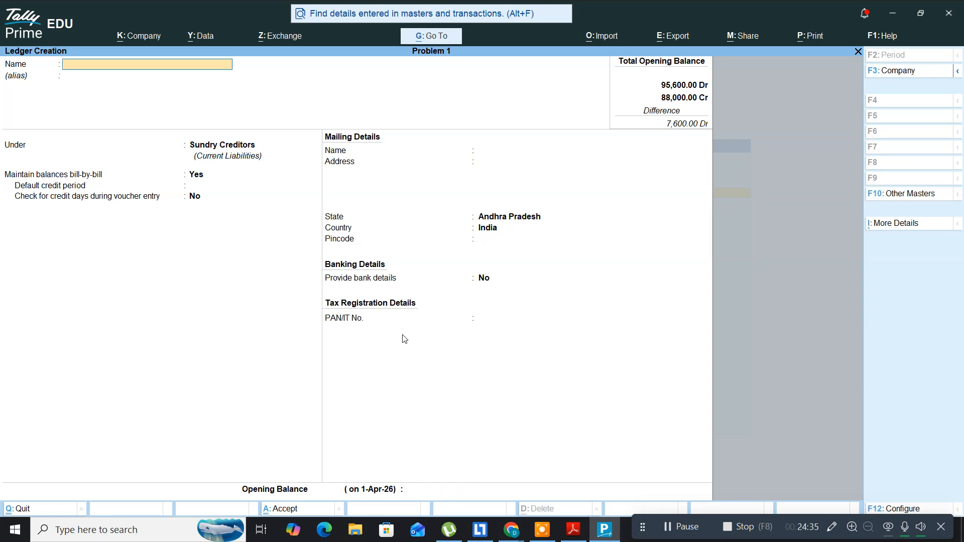
Step: Check the account after Creditors in tally9.pdf in Adobe Reader, then name the new TallyPrime ledger Reserve for Bad Debts
key(alt+Tab)
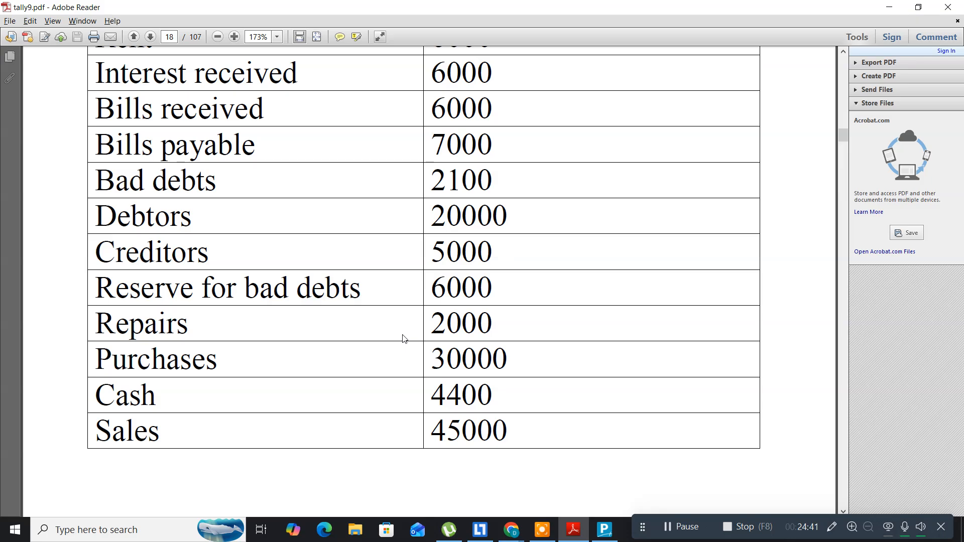
scroll(404, 339, down, 2)
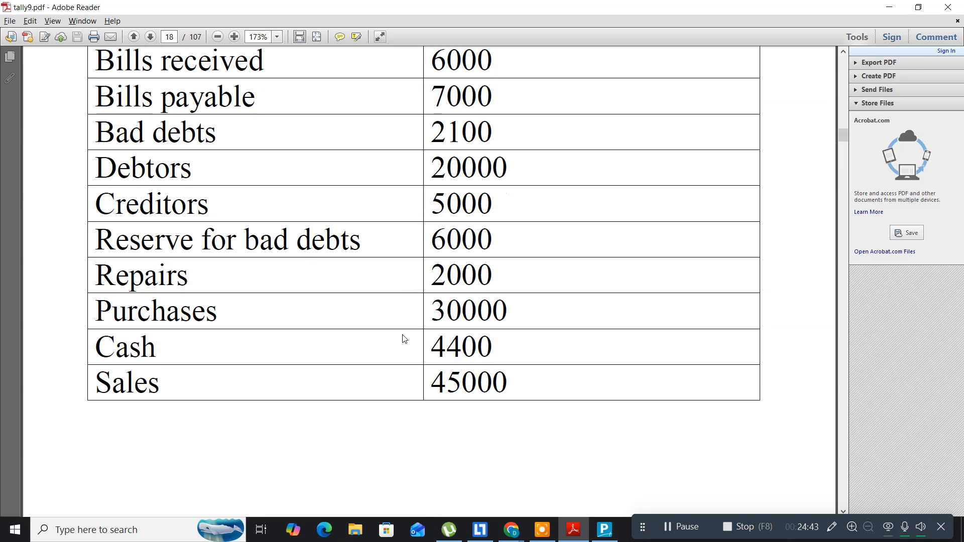
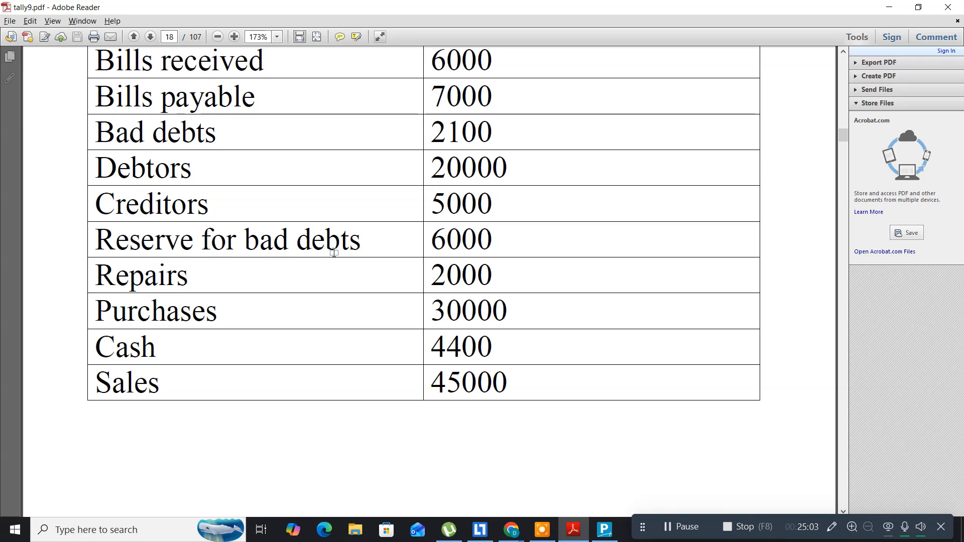
key(alt+Tab)
text(Reserve for b)
key(BackSpace)
text(Bad d)
key(BackSpace)
text(Deb)
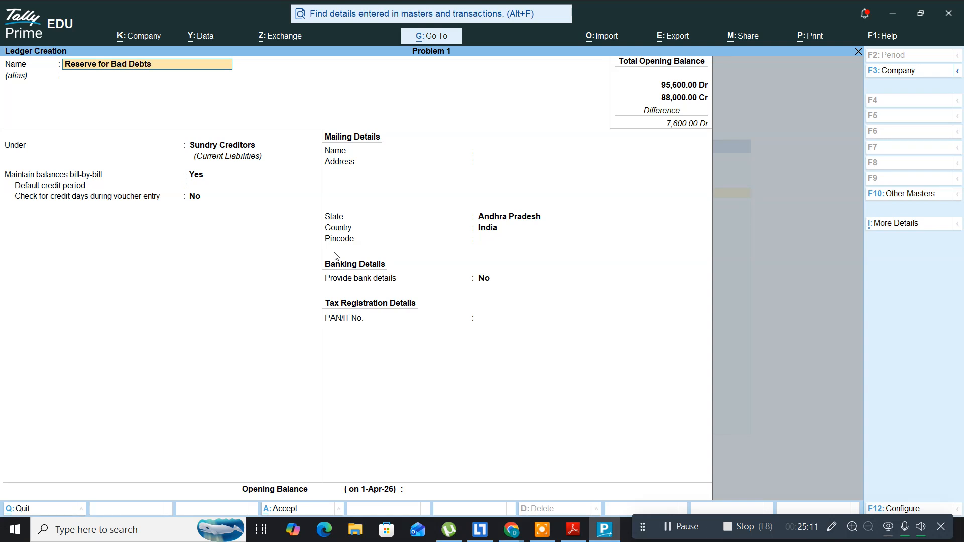
text(ts)
key(Return)
key(Return)
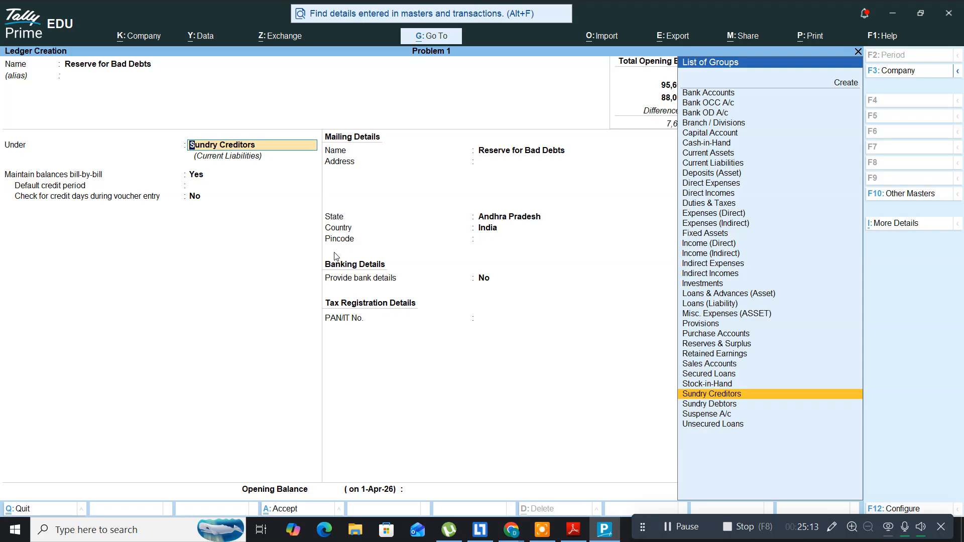
Step: Place the Reserve for Bad Debts ledger under the Indirect Incomes group
text(Indir)
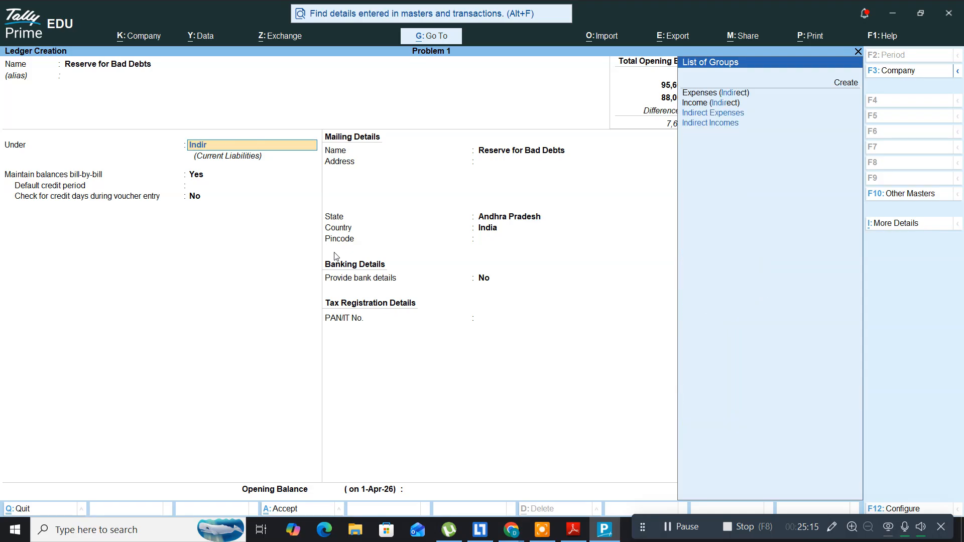
key(Down)
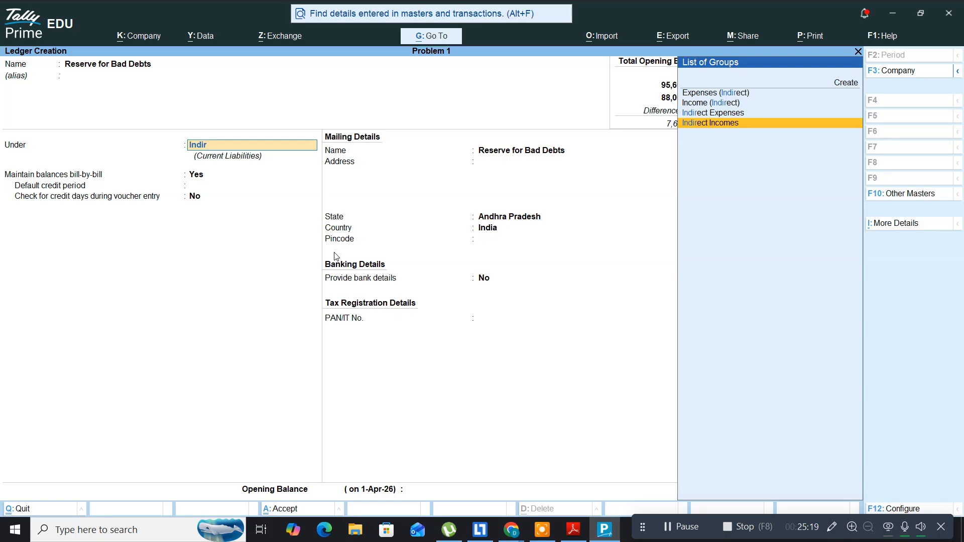
key(Up)
key(Down)
key(Return)
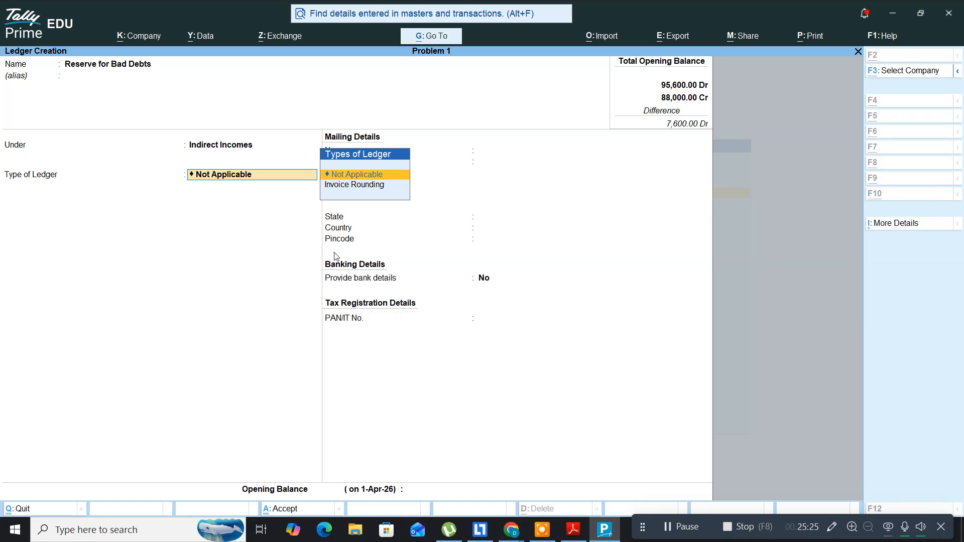
Step: Check the reserve amount in tally9.pdf, set the ledger's opening balance to 6000 Cr with type Not Applicable, and save it in TallyPrime
key(alt+Tab)
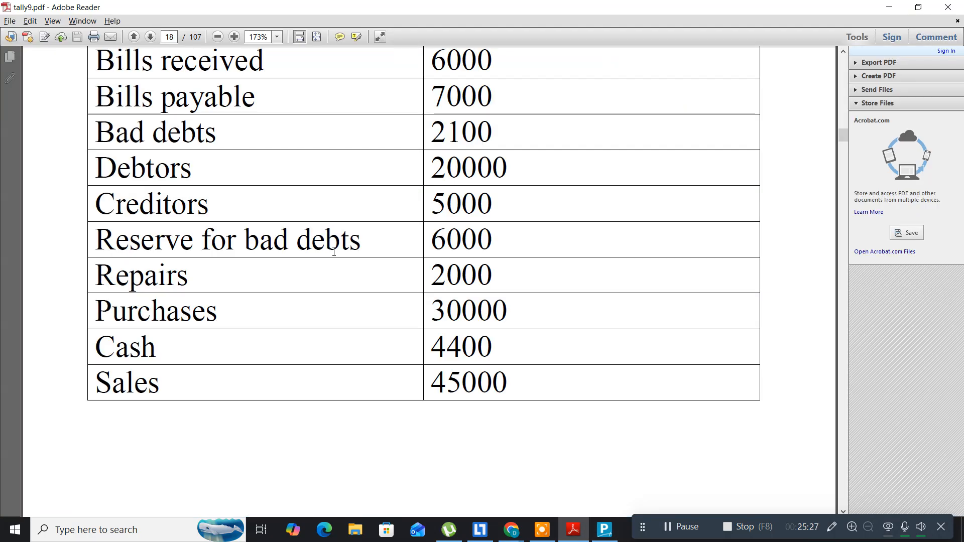
key(alt+Tab)
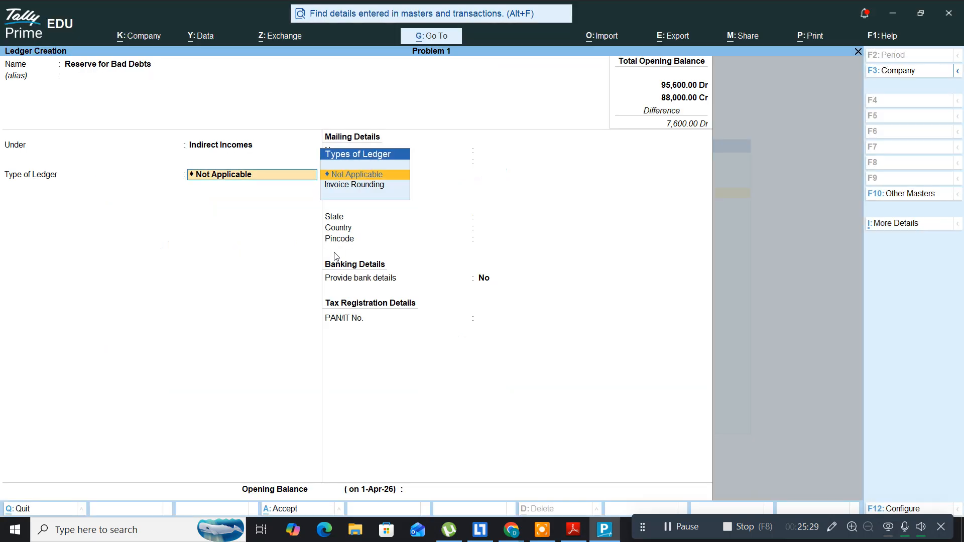
key(Return)
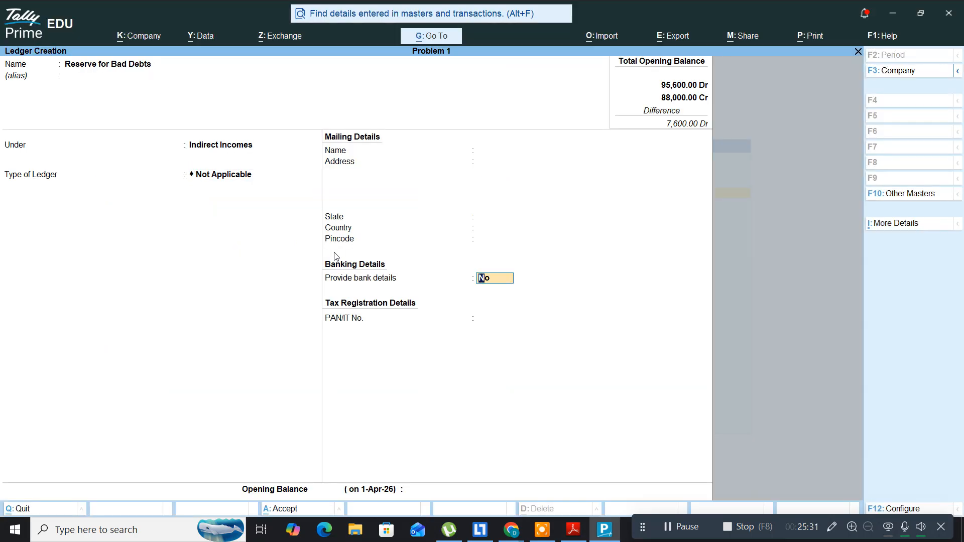
key(Return)
text(6000)
key(Return)
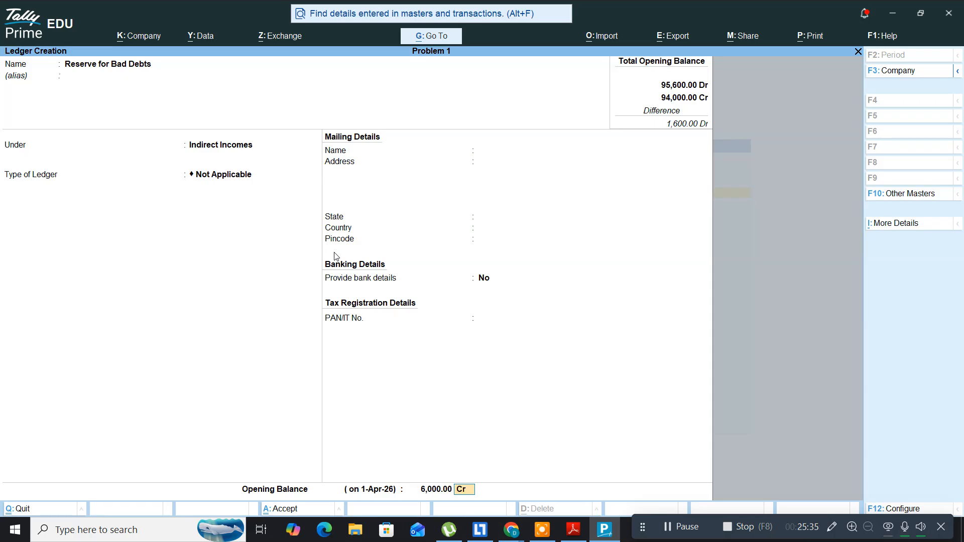
key(Return)
key(Return)
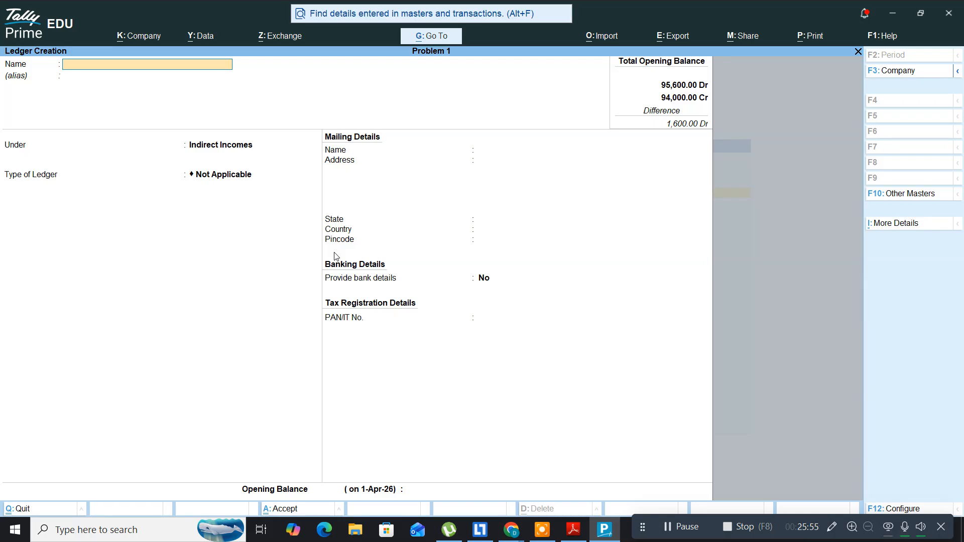
Step: Check the account after Reserve for bad debts in tally9.pdf in Adobe Reader, then try to name the new TallyPrime ledger Repairs
key(alt)
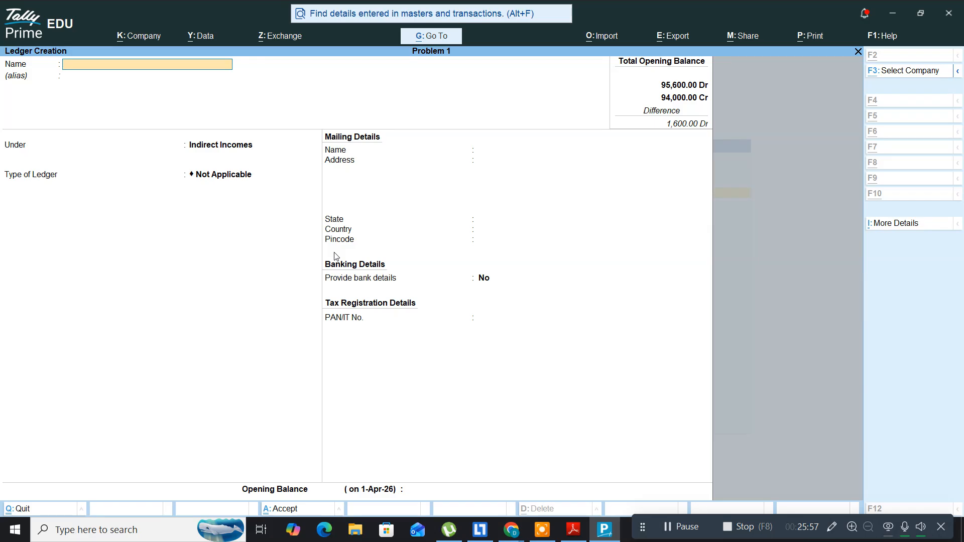
key(alt+Tab)
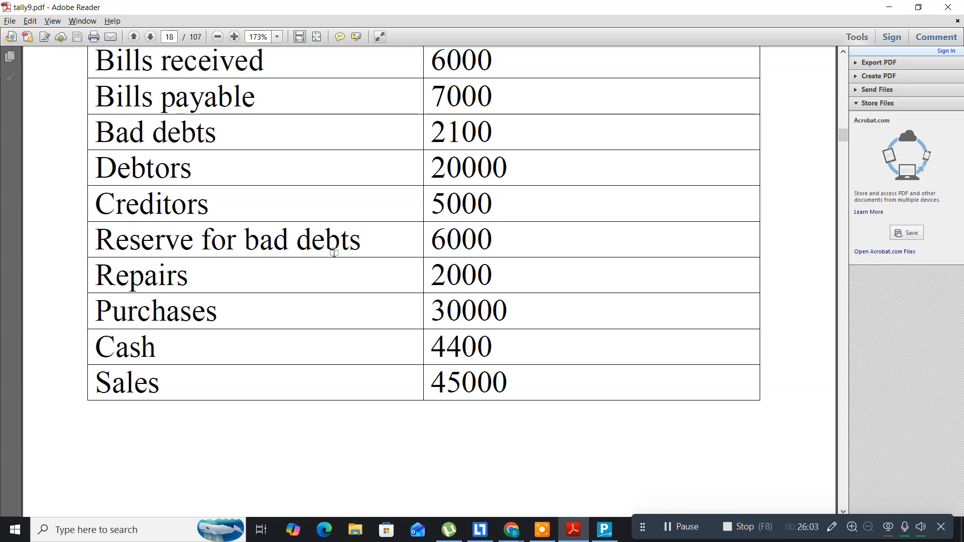
key(alt+Tab)
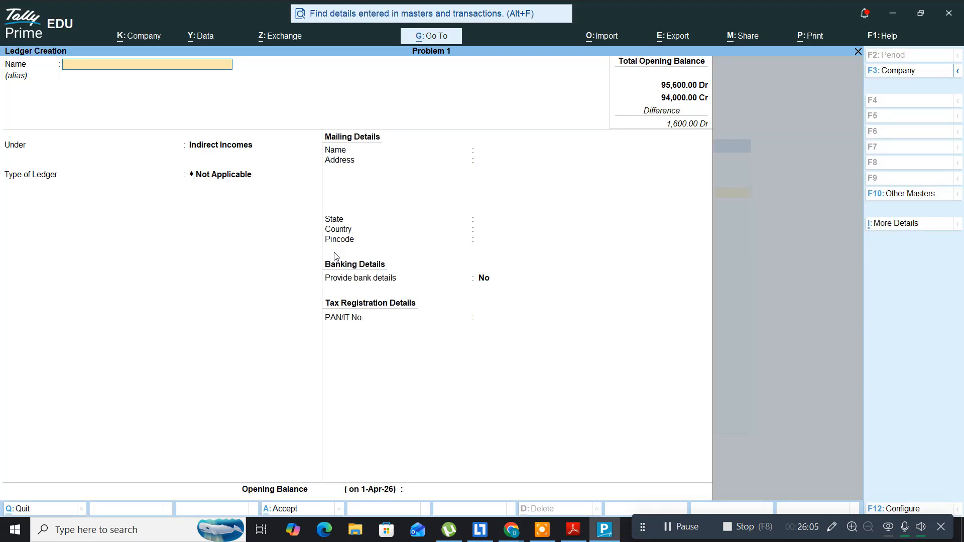
text(Repairs)
key(Return)
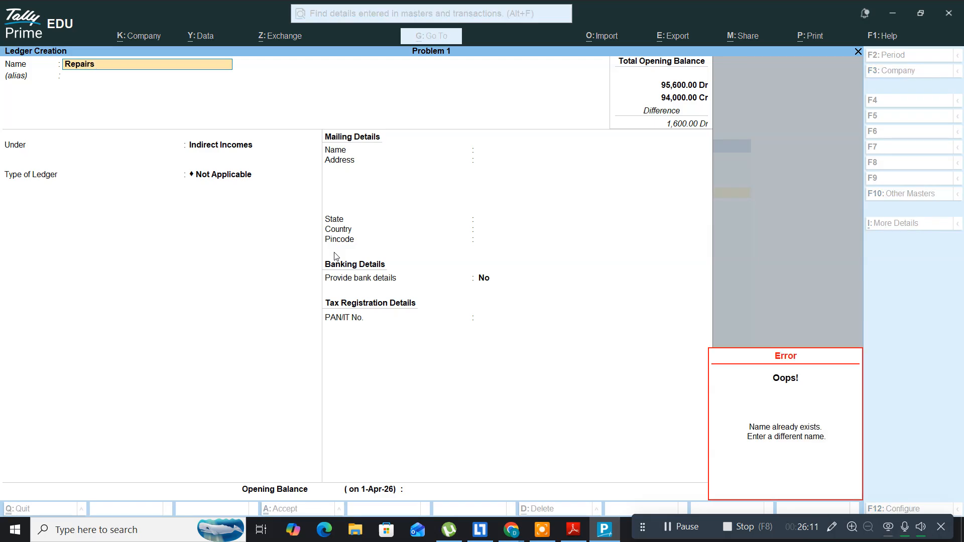
key(Escape)
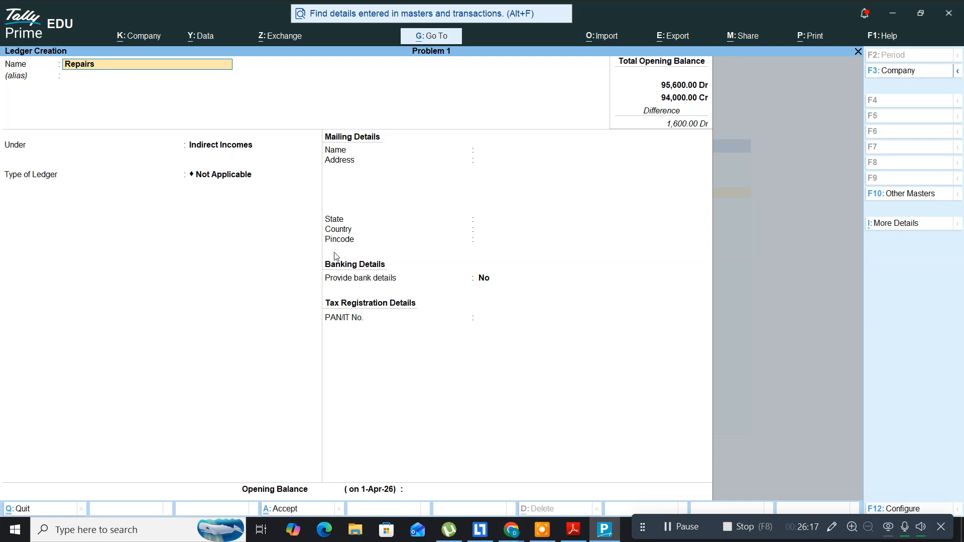
Step: Name the new ledger Repai and place it under the Indirect Expenses group with ledger type Not Applicable
text(Repa)
key(Return)
key(Return)
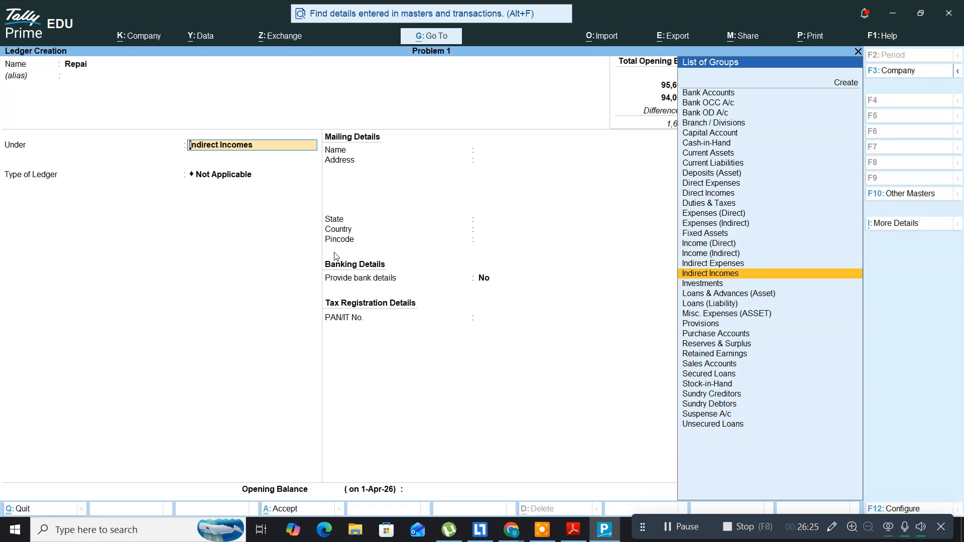
key(Up)
key(Return)
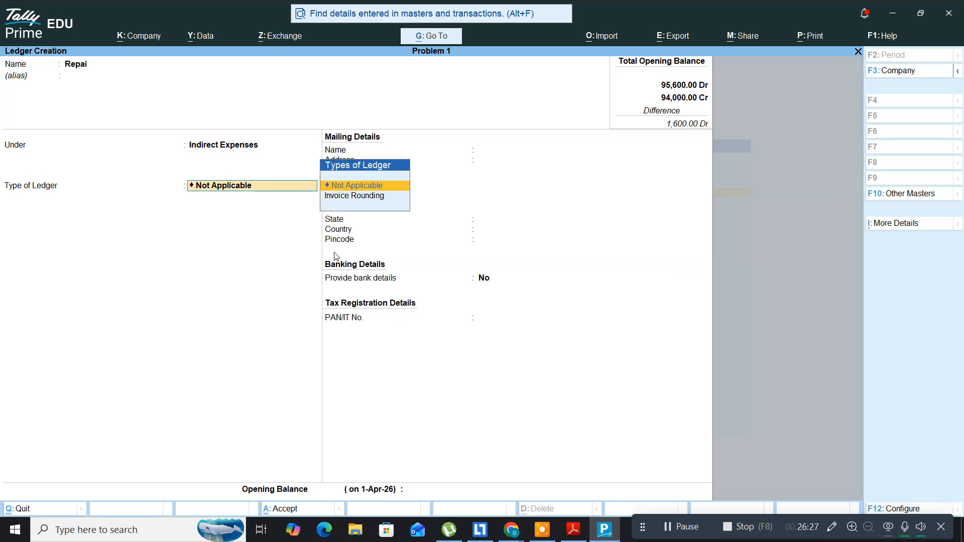
key(Return)
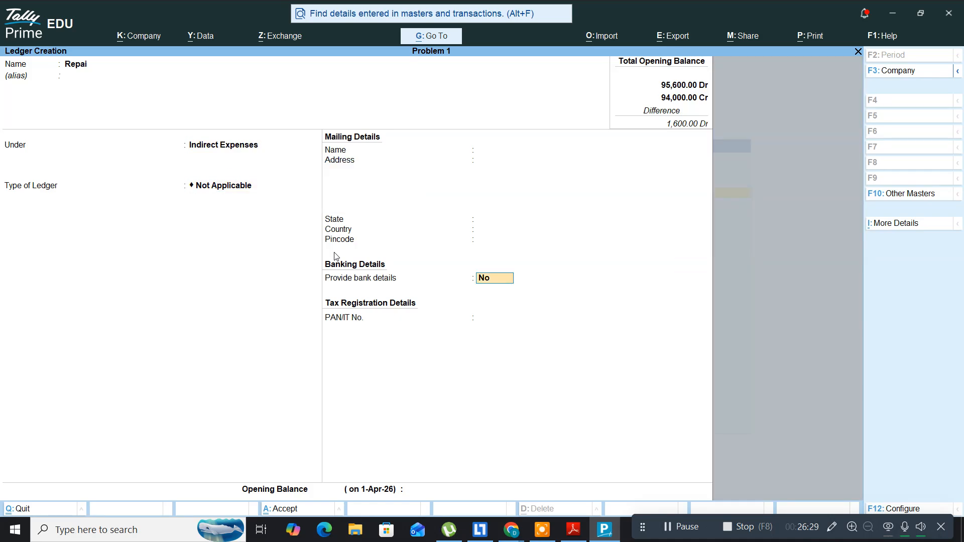
Step: Check the Repairs amount in tally9.pdf in Adobe Reader, set the TallyPrime ledger's opening balance to 2000 Dr, and save it
key(Return)
key(alt+Tab)
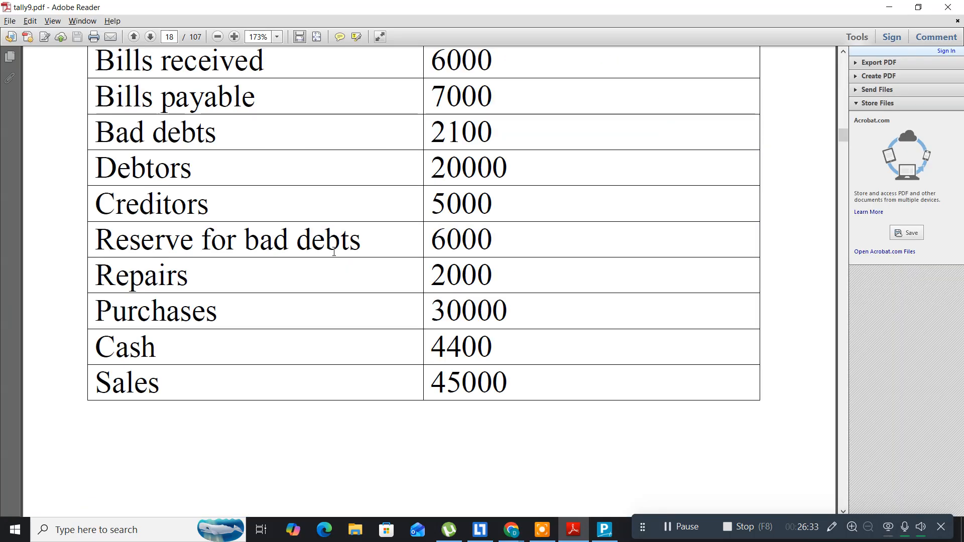
key(alt+Tab)
text(2000)
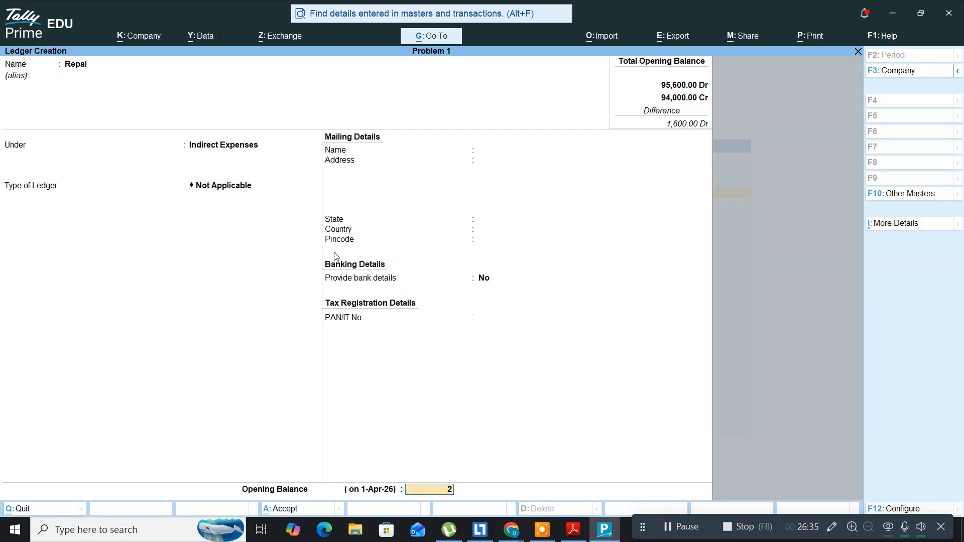
key(Return)
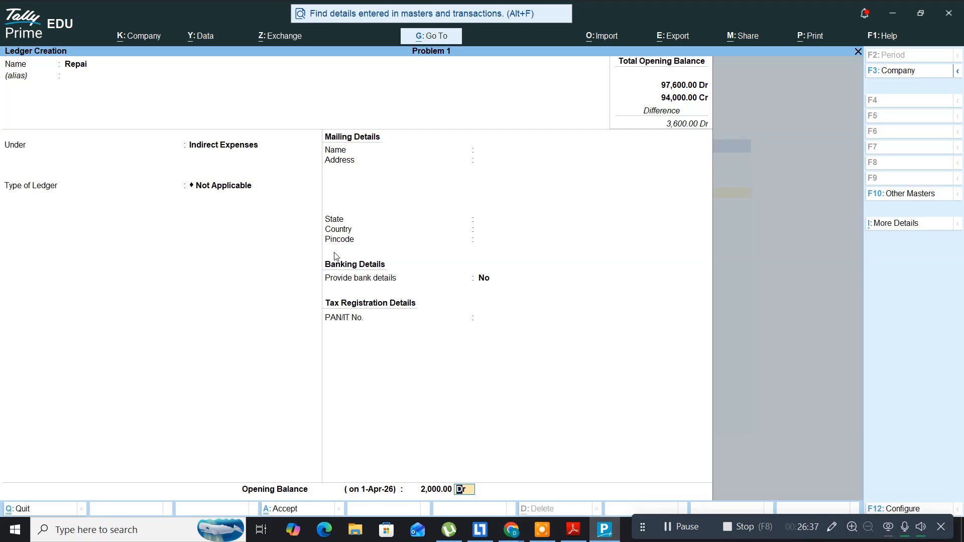
key(Return)
key(Return)
Step: Check the account after Repairs in tally9.pdf in Adobe Reader, then name the new TallyPrime ledger Purchases under the Purchase Accounts group
key(alt+Tab)
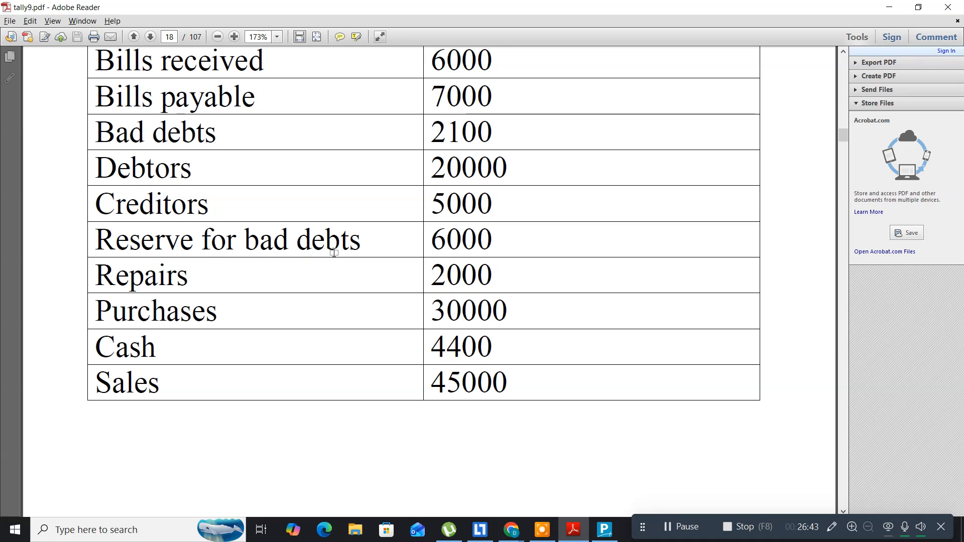
key(alt+Tab)
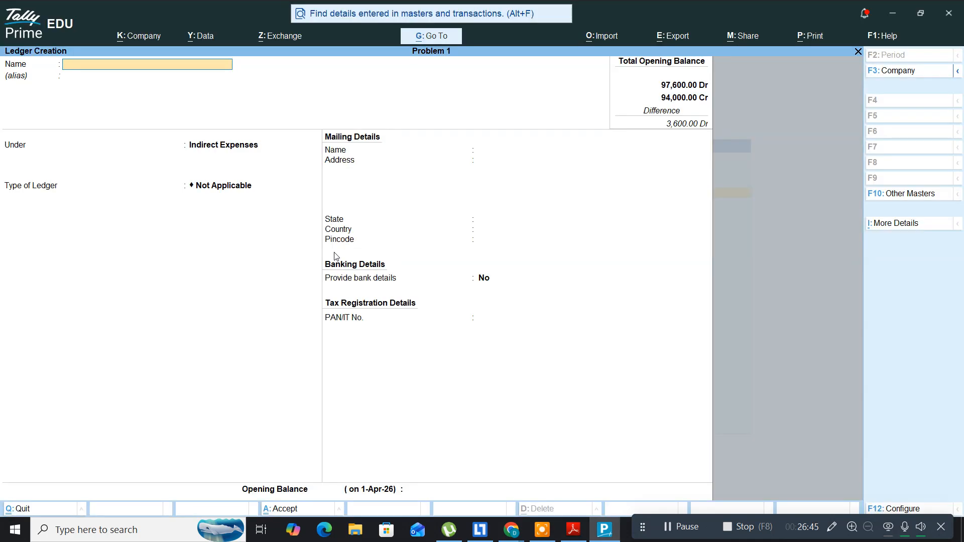
text(Purchases)
key(Return)
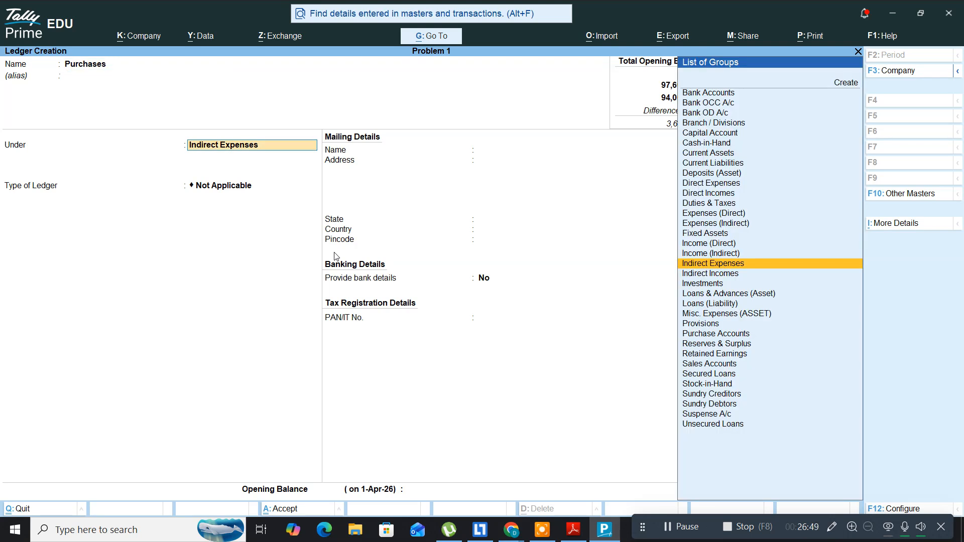
text(Pur)
key(Return)
key(Return)
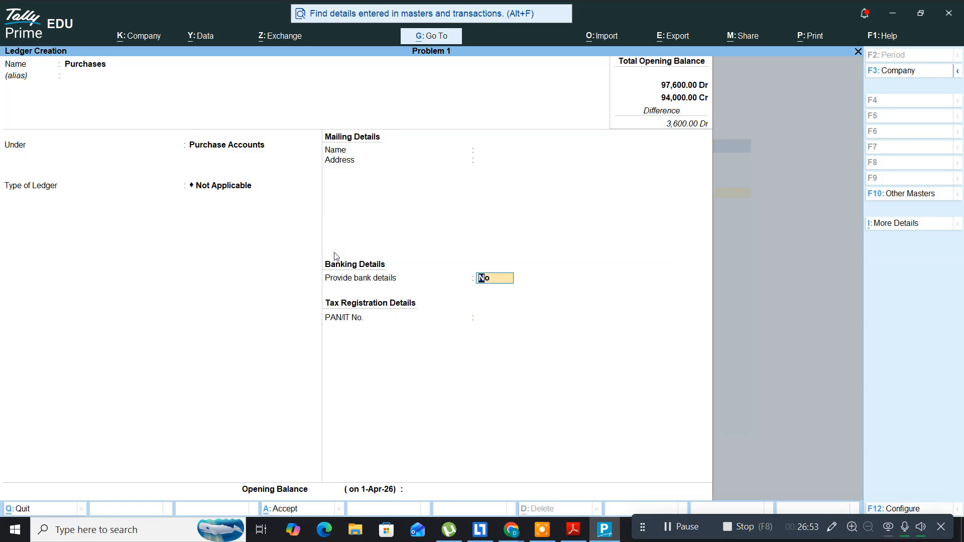
Step: Keep the bank details at No, set the Purchases opening balance to 30000 Dr, and save the ledger
key(Return)
text(30000)
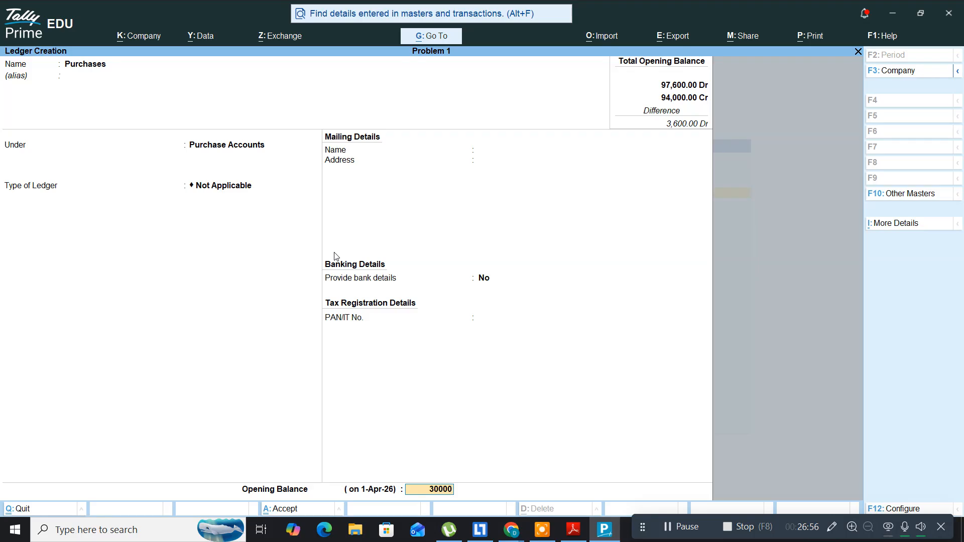
key(Return)
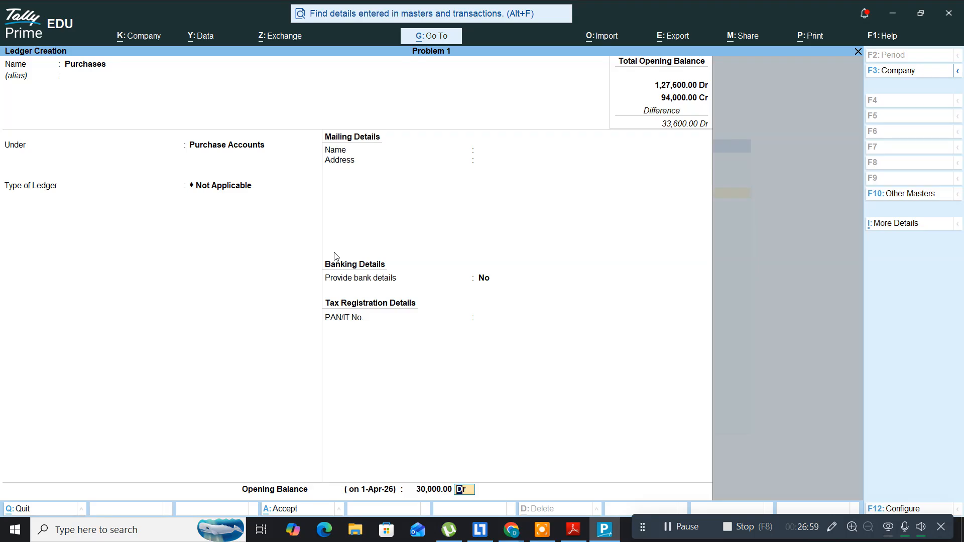
key(Return)
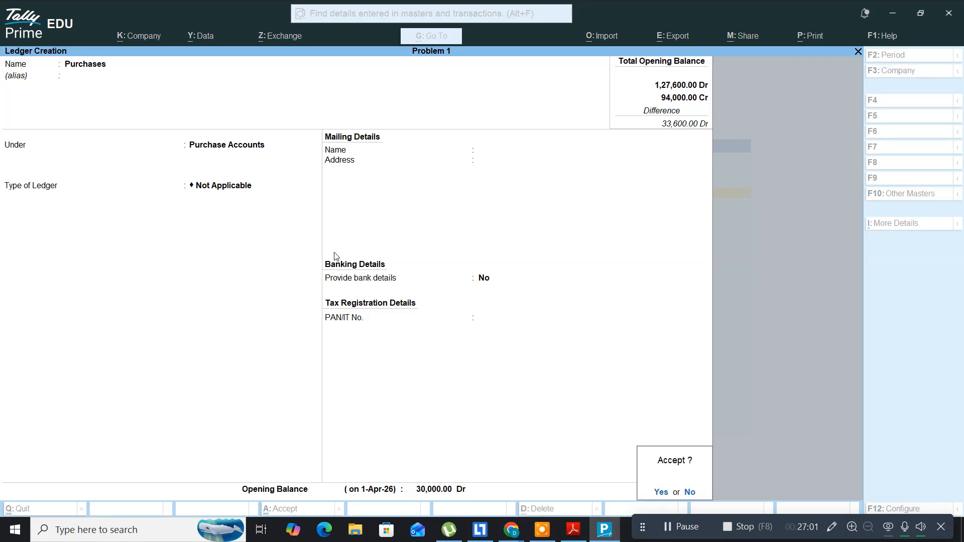
key(Return)
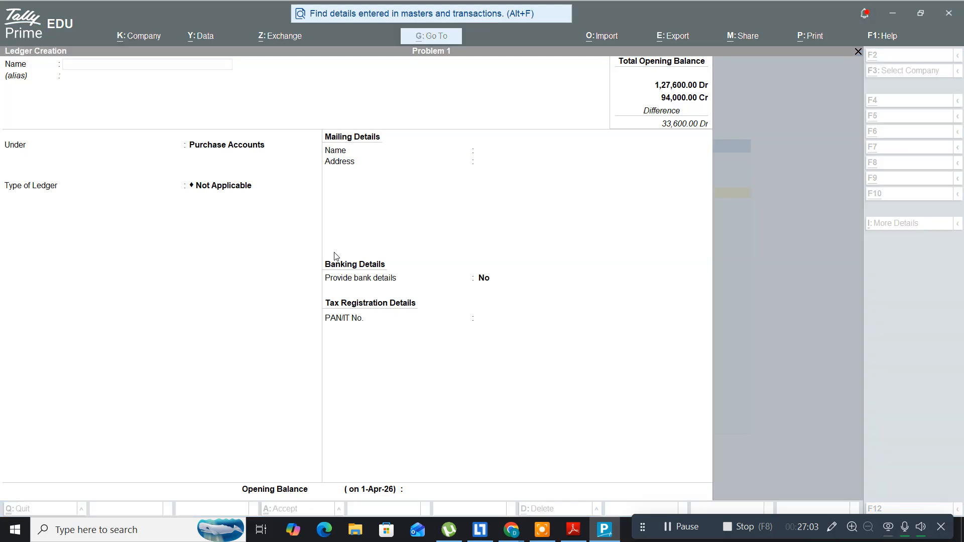
Step: Check the account after Purchases in tally9.pdf in Adobe Reader, then leave ledger creation in TallyPrime and open the existing Cash ledger for alteration
key(alt+Tab)
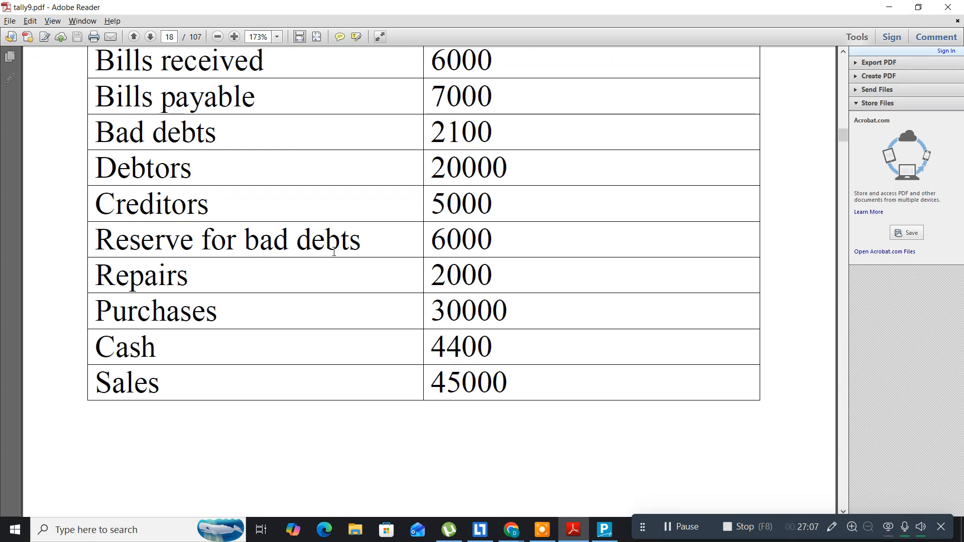
key(alt+Tab)
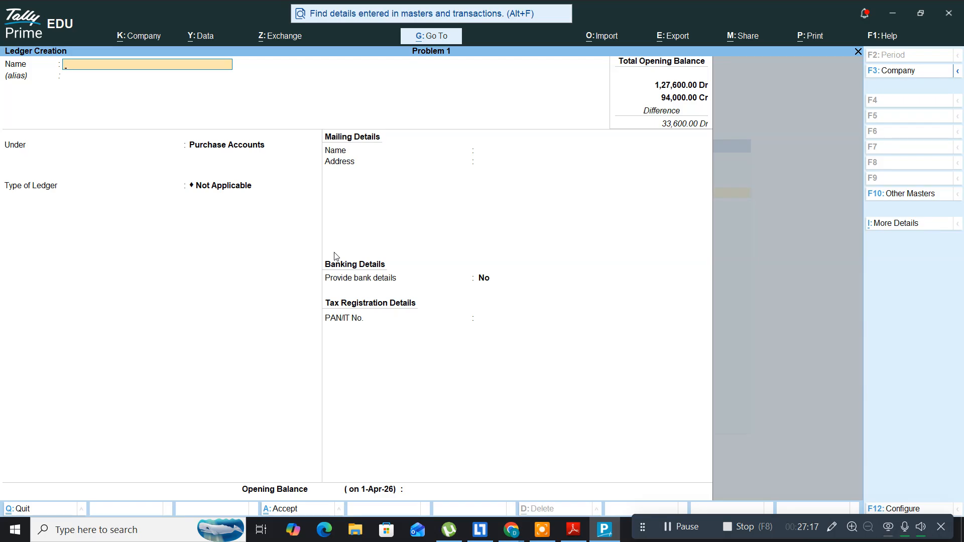
key(Escape)
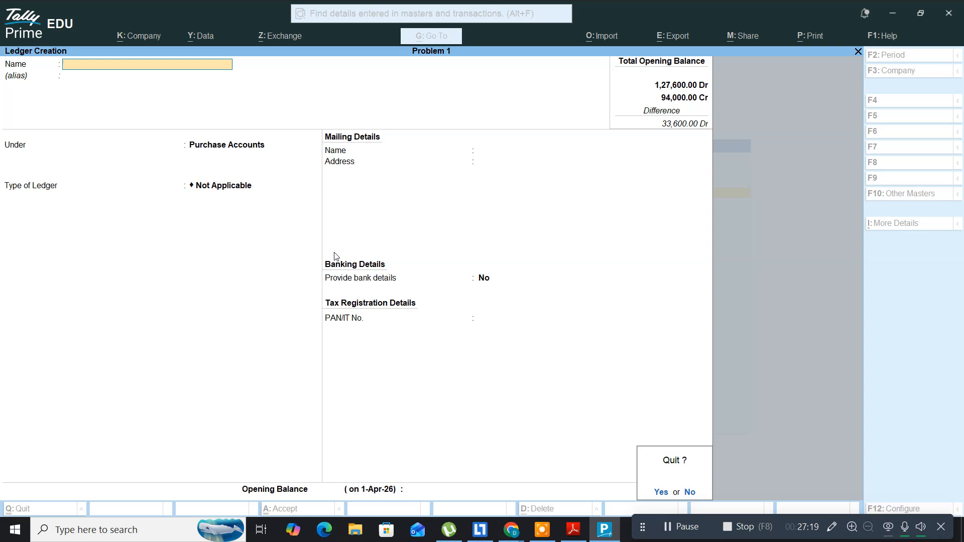
key(Return)
key(Escape)
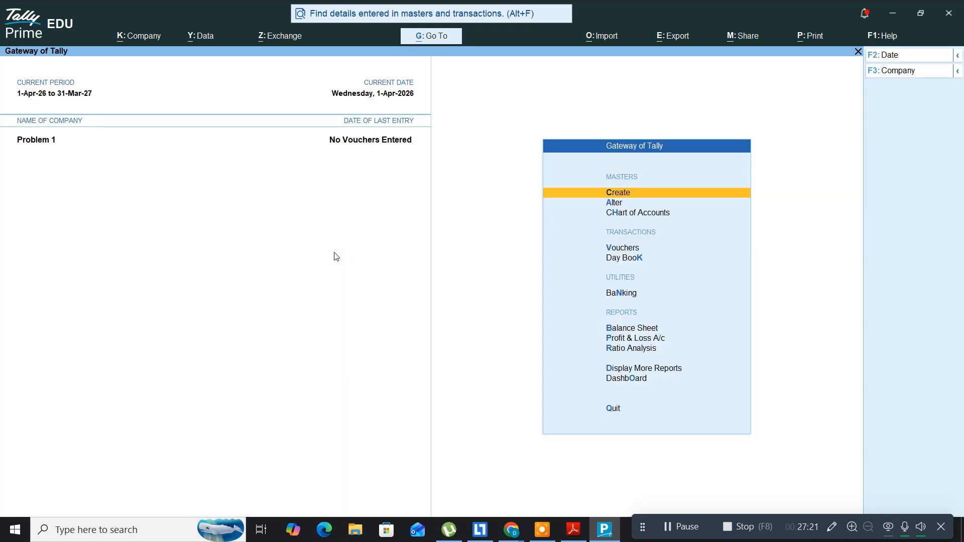
key(Down)
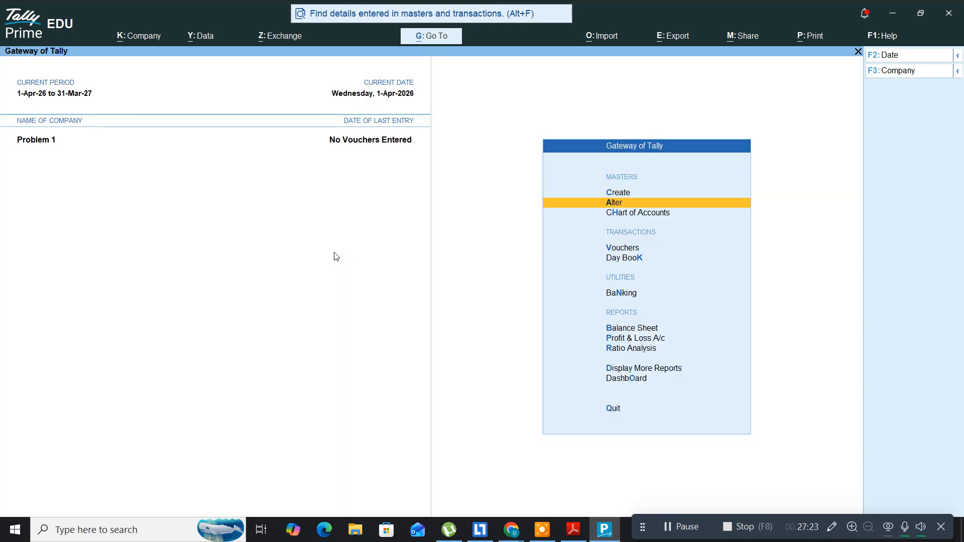
key(Return)
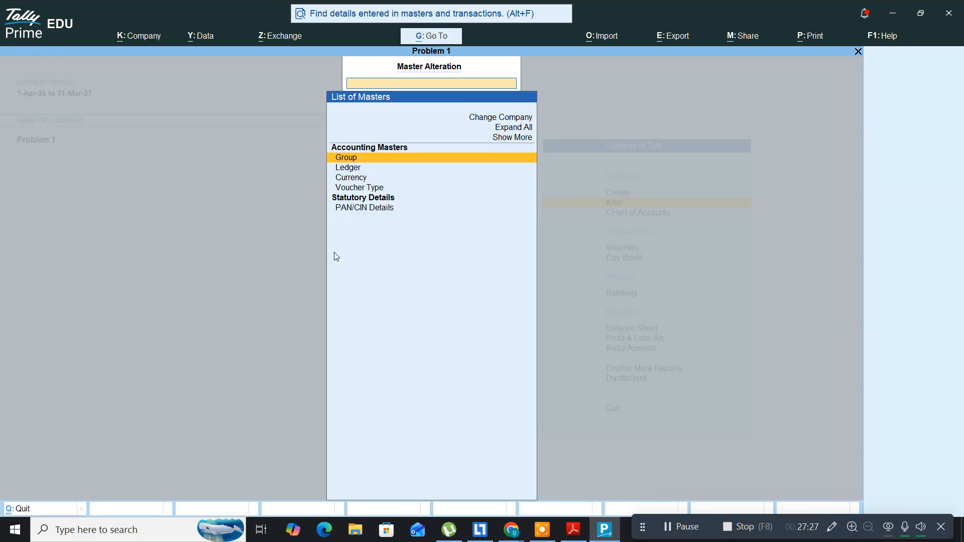
key(Down)
key(Return)
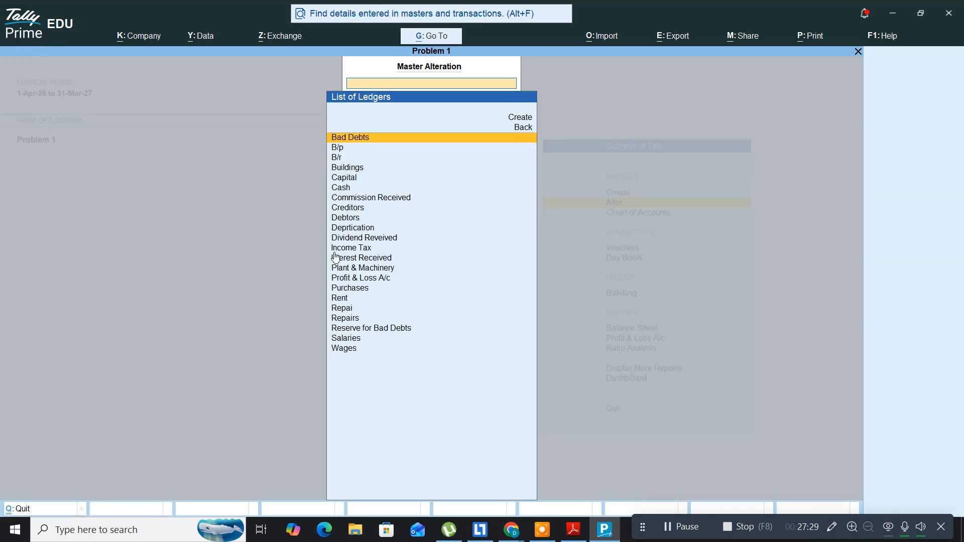
text(Cas)
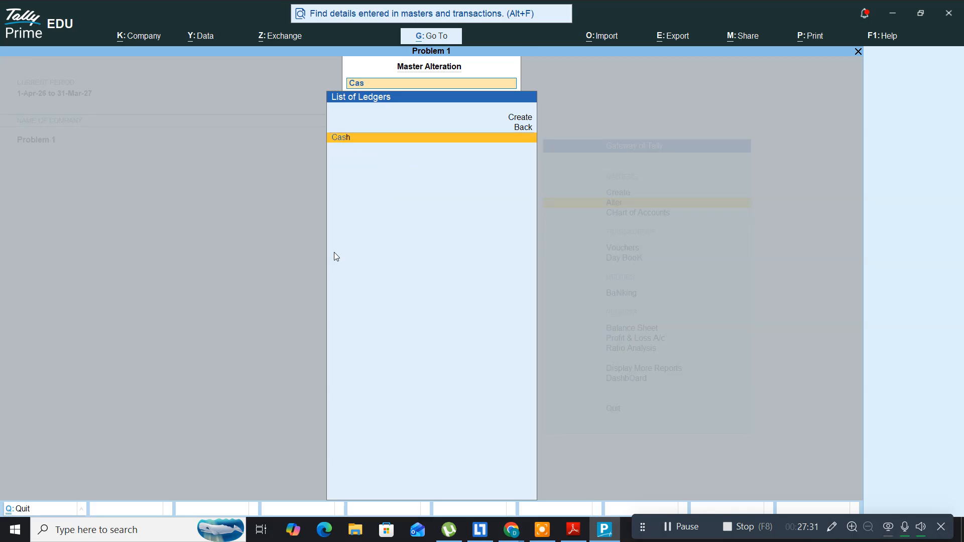
key(Return)
key(Return)
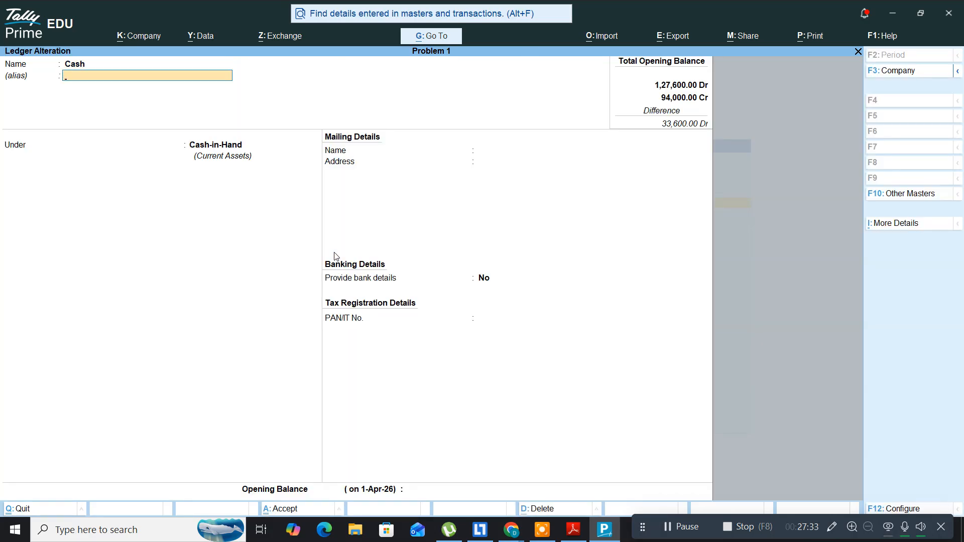
Step: Check the Cash amount in tally9.pdf in Adobe Reader, set the Cash ledger's opening balance to 4400 in TallyPrime, and save it
key(Return)
key(Return)
key(Return)
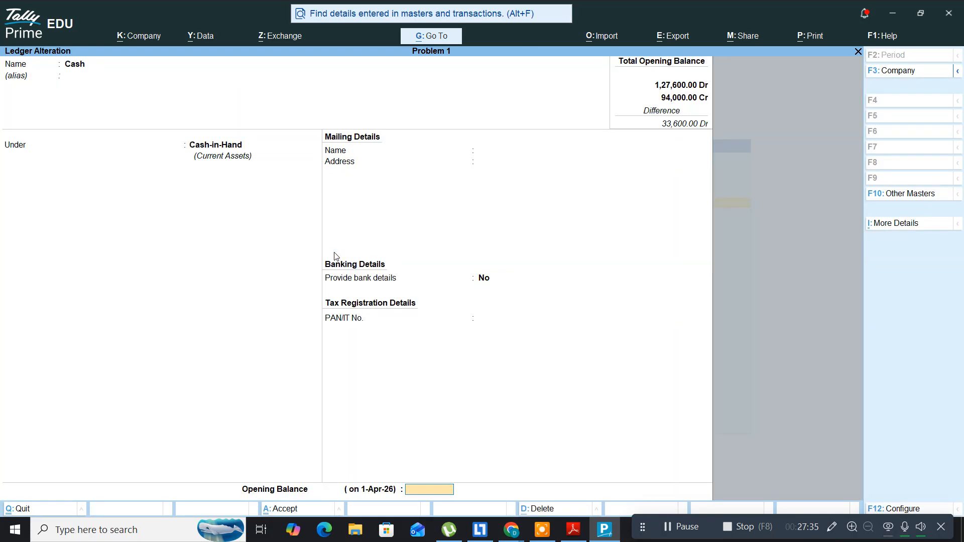
key(alt+Tab)
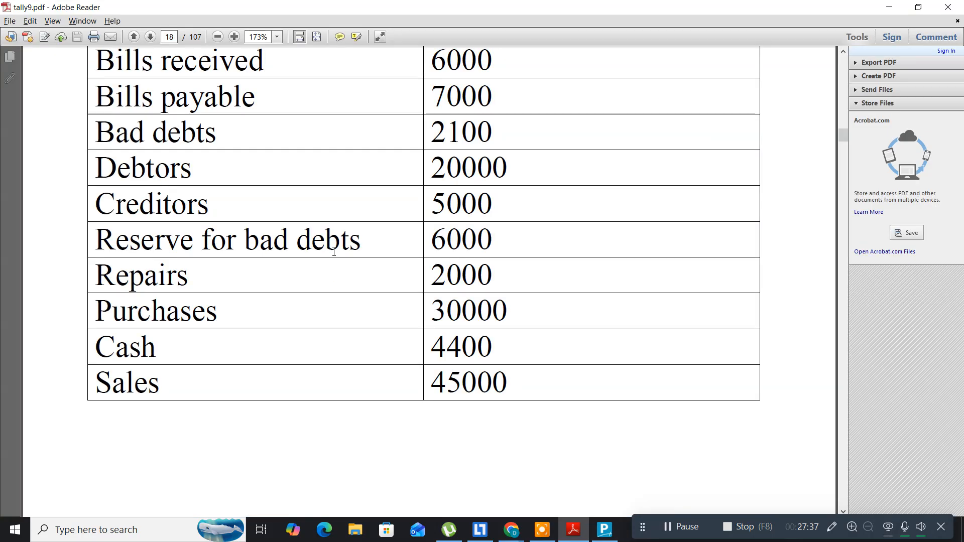
key(alt+Tab)
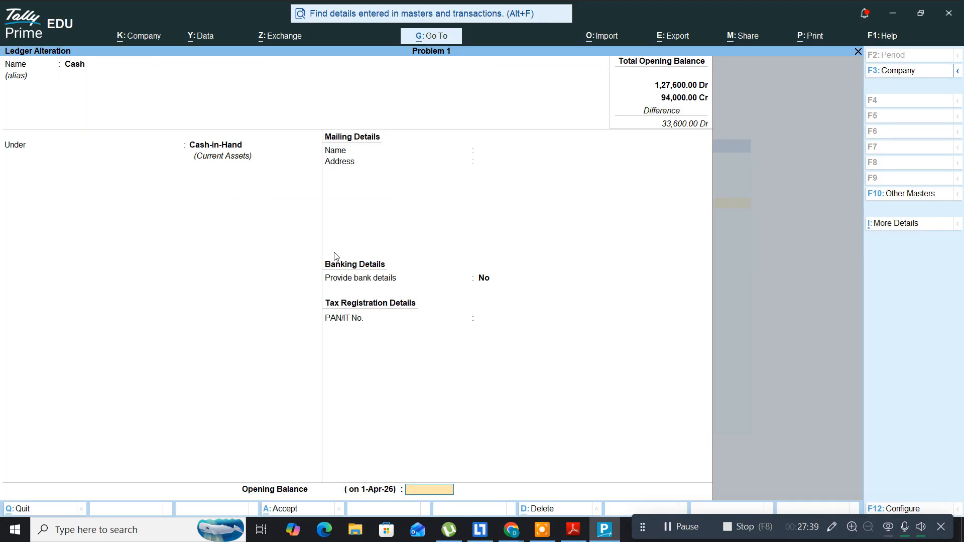
text(4400)
key(Return)
key(ctrl+a)
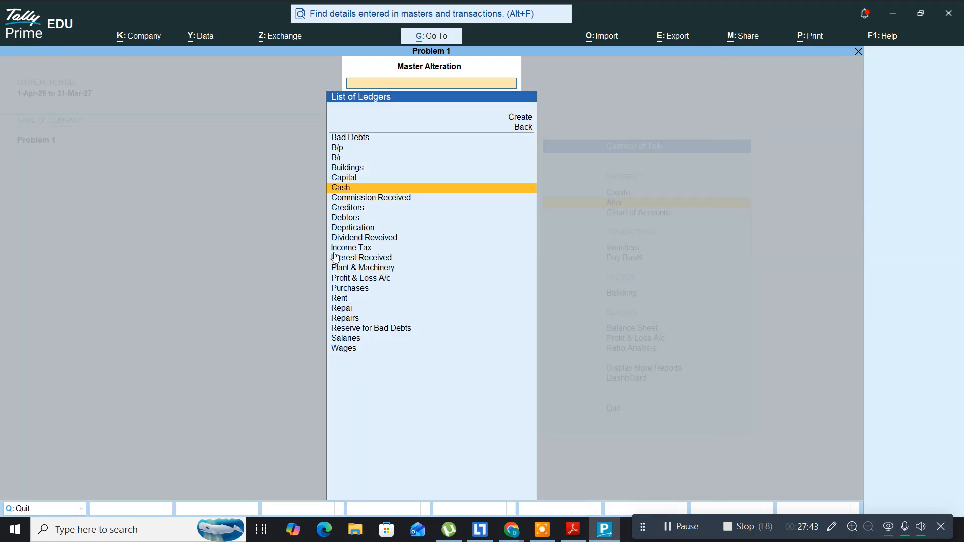
Step: Leave ledger alteration and start creating a new ledger in the Problem 1 company
key(Escape)
key(Escape)
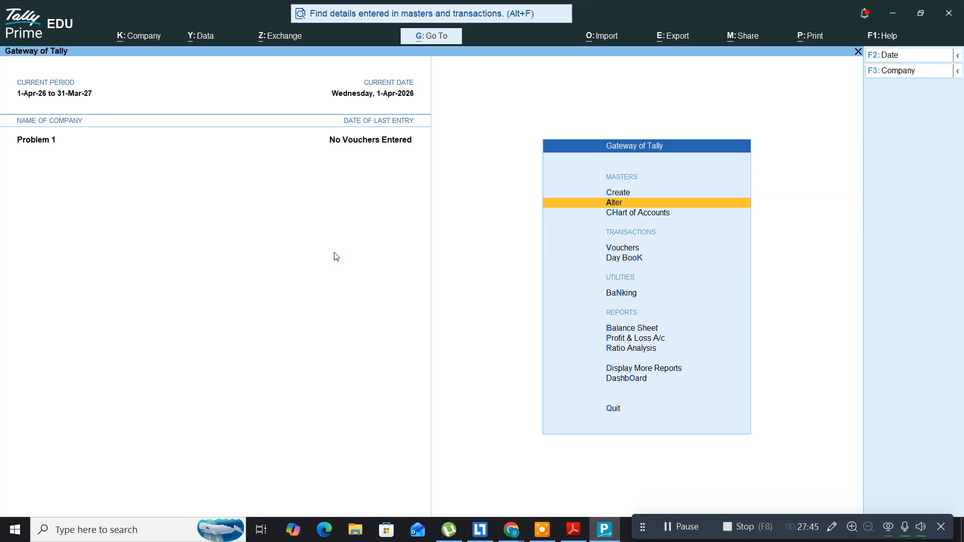
key(Up)
key(Return)
key(Down)
key(Return)
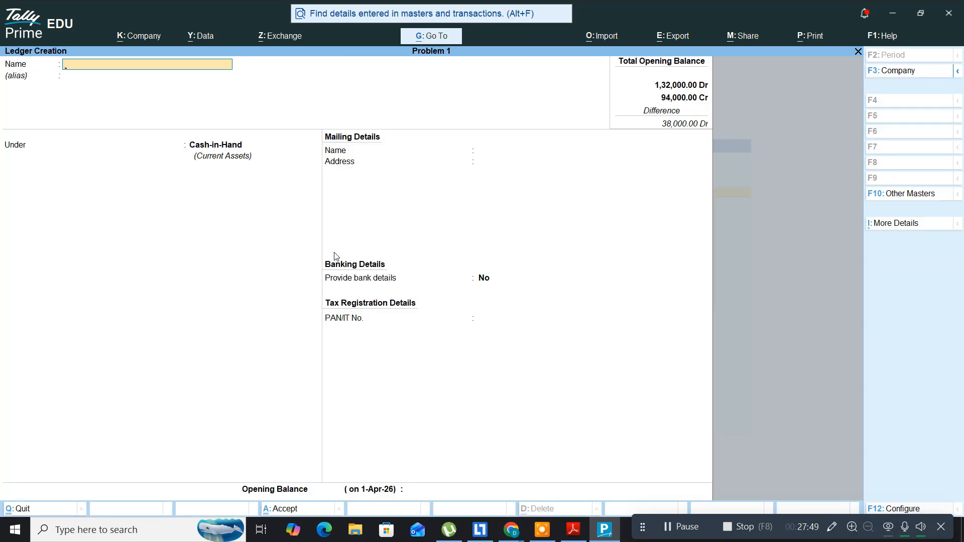
Step: Check the Sales entry in tally9.pdf in Adobe Reader, then name the new TallyPrime ledger Sales and place it under Sales Accounts
key(alt+Tab)
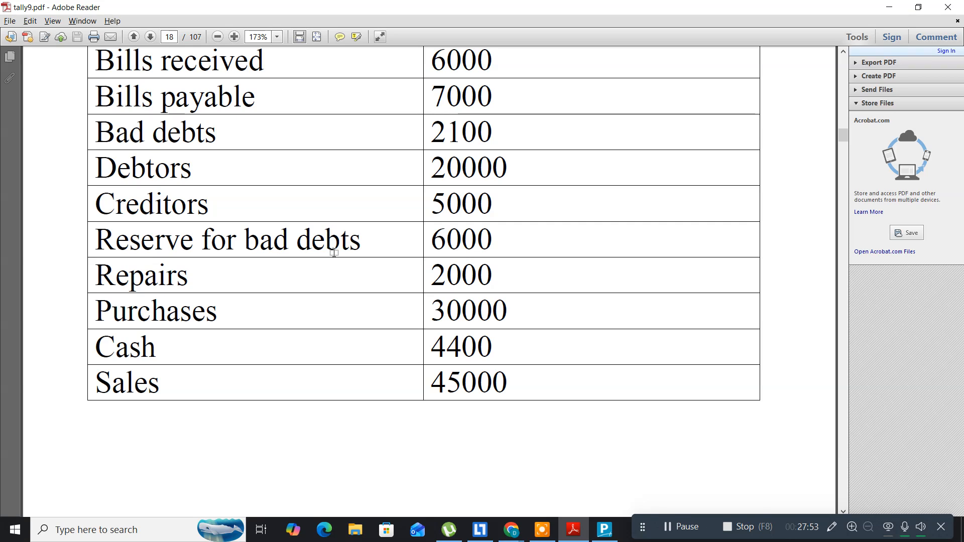
key(alt+Tab)
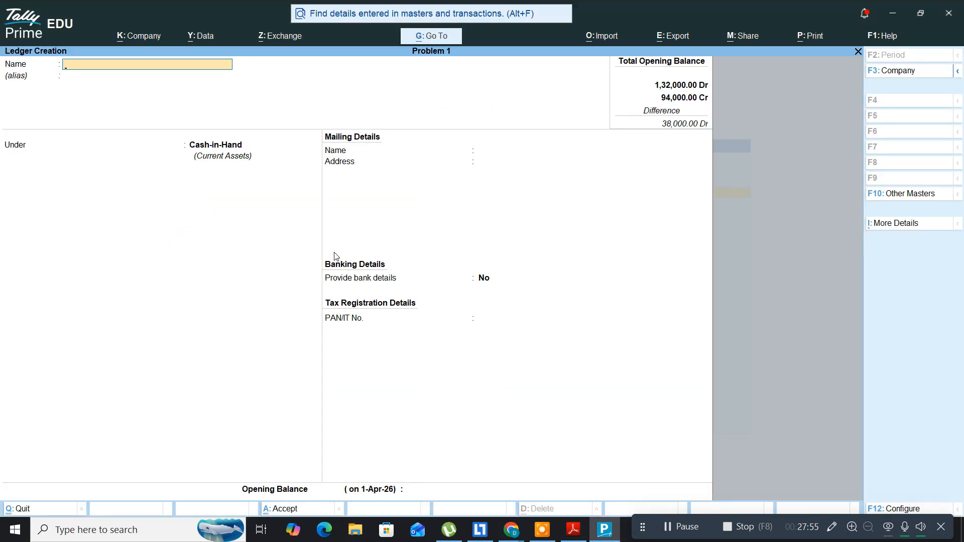
text(Sales)
key(Return)
text(S)
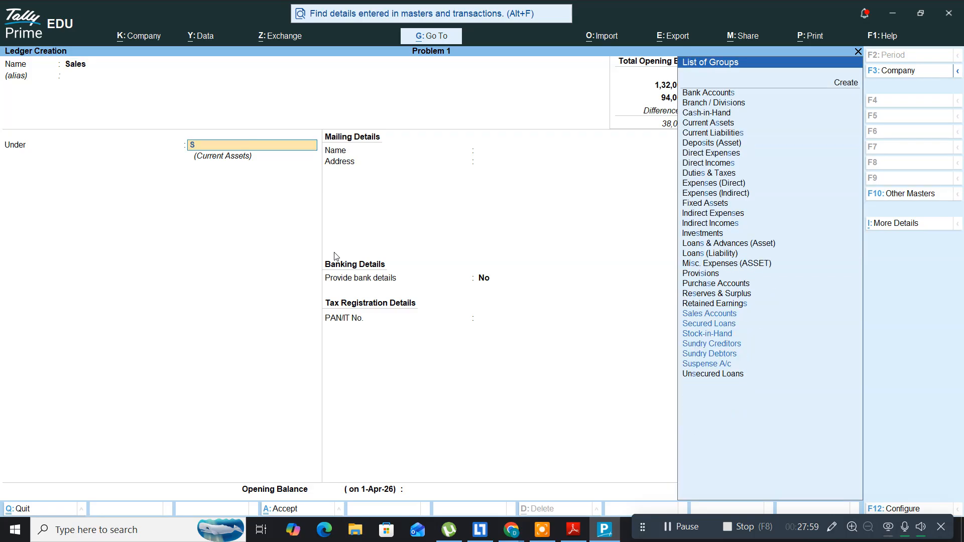
text(al)
key(Return)
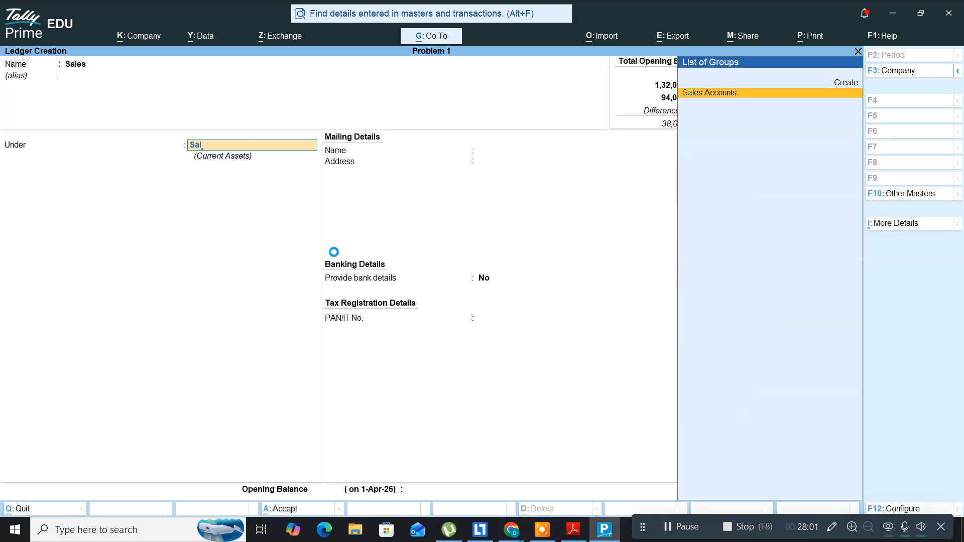
Step: Keep the ledger type Not Applicable, set the Sales opening balance to 45000 Cr, and save the ledger
key(Return)
key(Return)
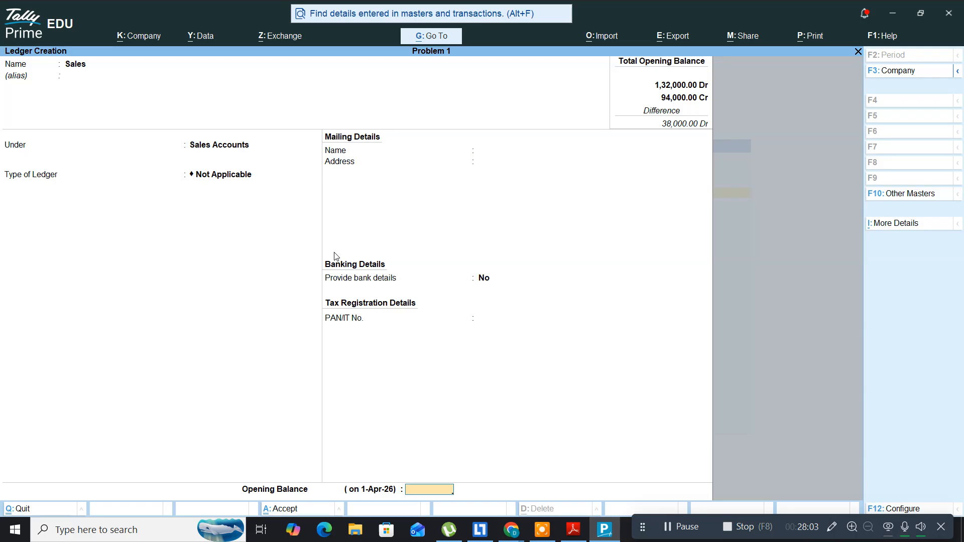
text(45000)
key(Return)
key(Return)
key(Return)
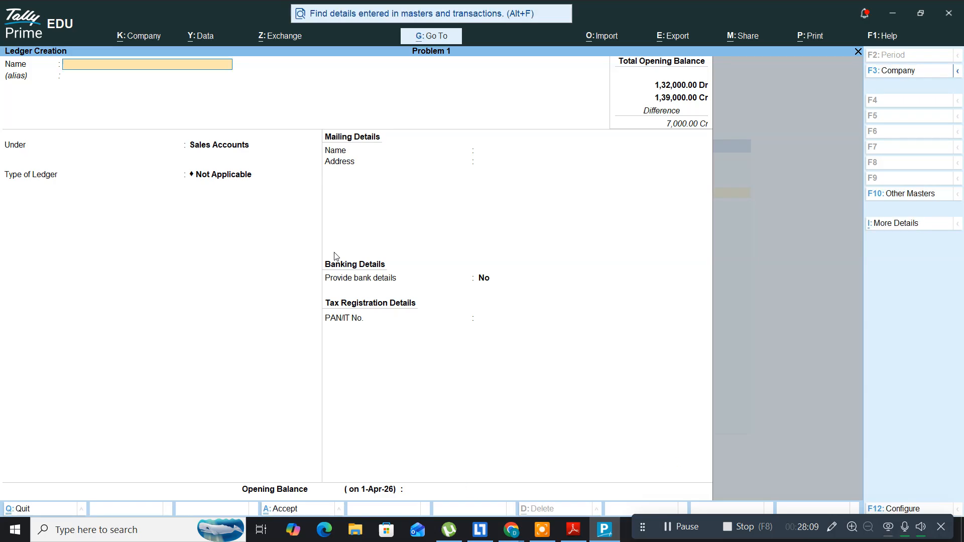
Step: Check the accounts following Sales on page 19 of tally9.pdf in Adobe Reader, and return to ledger creation in TallyPrime
key(alt+Tab)
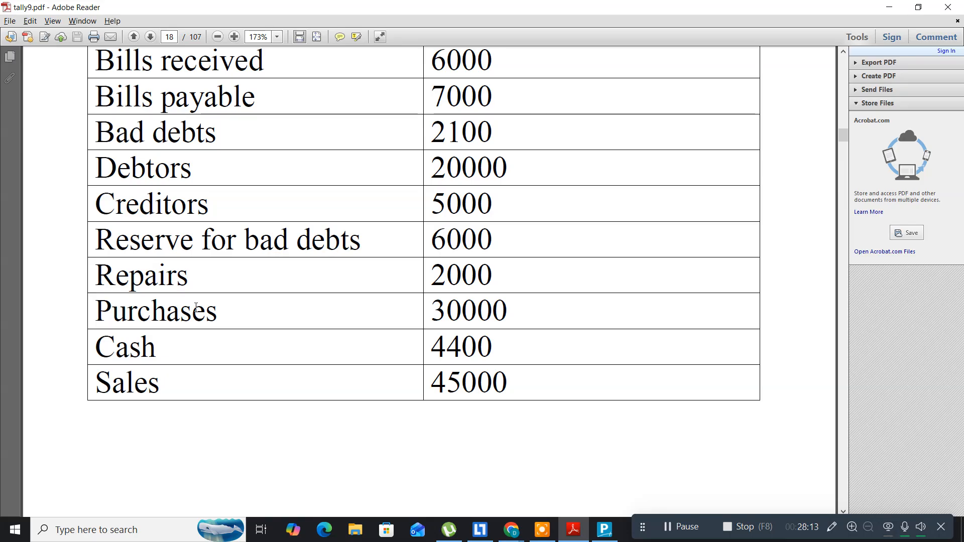
scroll(96, 352, down, 5)
scroll(97, 354, down, 4)
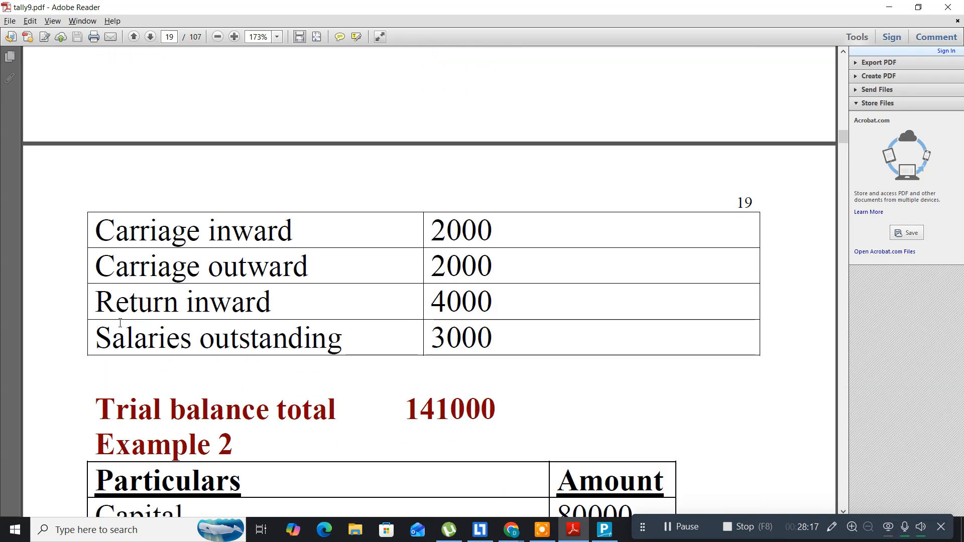
key(alt+Tab)
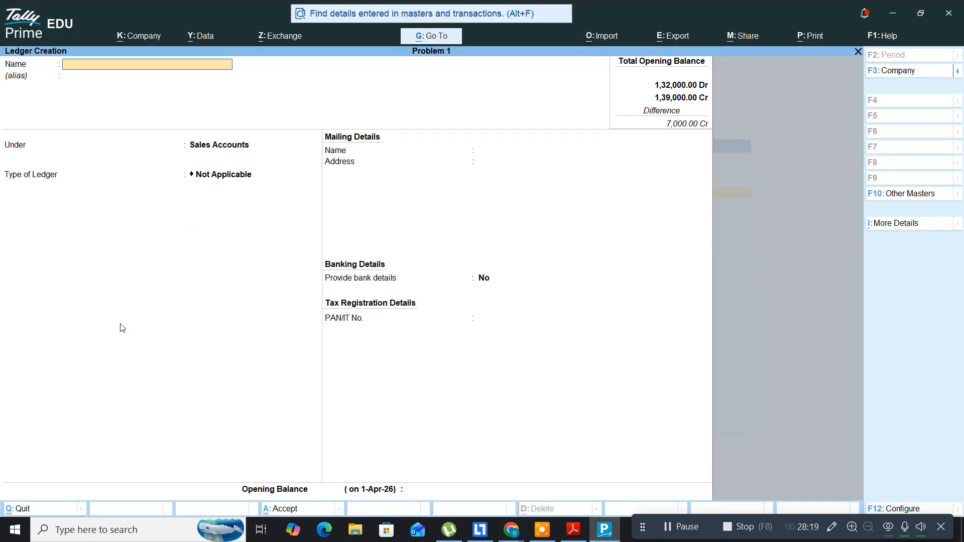
Step: Name the new ledger Carriage Inwards and place it under Direct Expenses
text(Carriage inwartds)
key(BackSpace)
key(BackSpace)
key(BackSpace)
key(BackSpace)
key(BackSpace)
key(BackSpace)
text(ward)
key(Return)
text(Direct e)
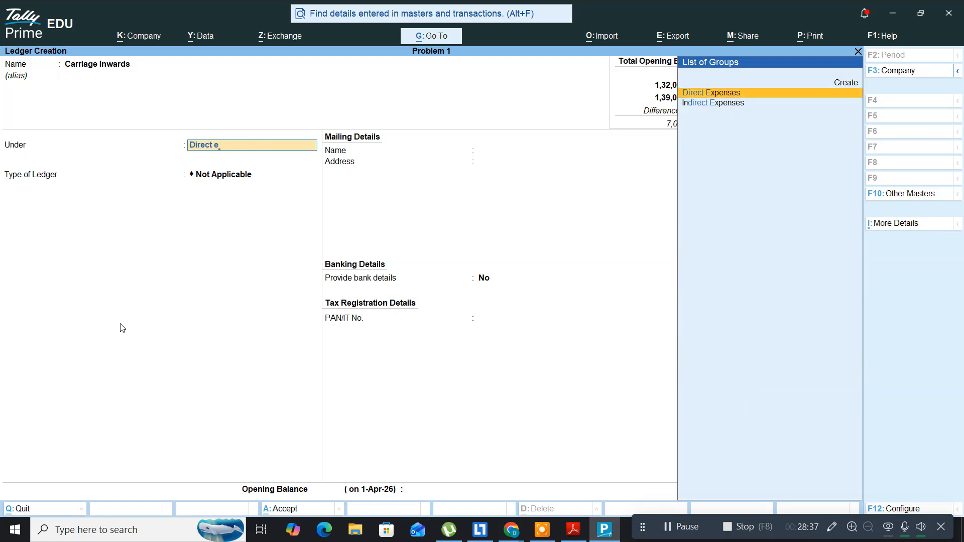
key(Return)
Step: Check the Carriage inward amount in tally9.pdf in Adobe Reader, set the ledger's opening balance to 2000 Dr in TallyPrime, and save it
key(Return)
key(Return)
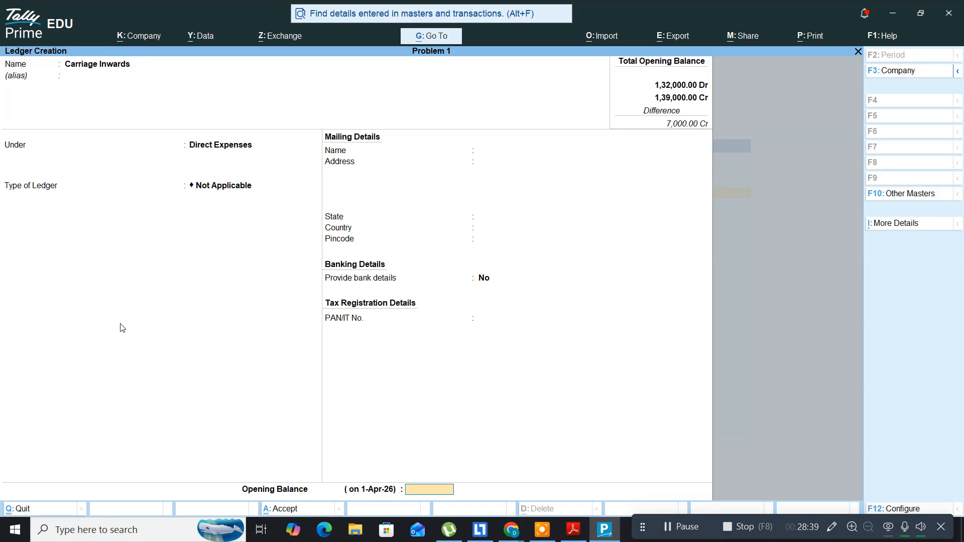
key(alt+Tab)
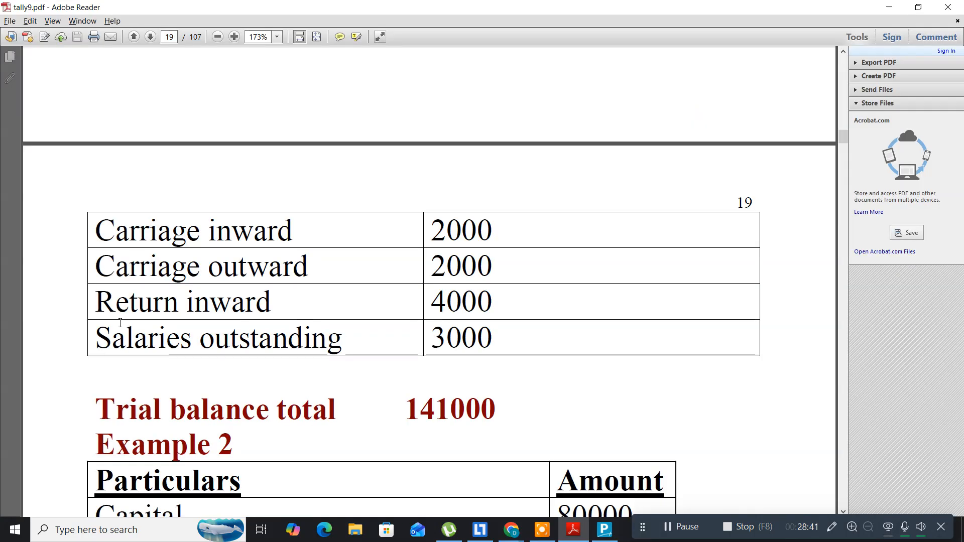
key(alt+Tab)
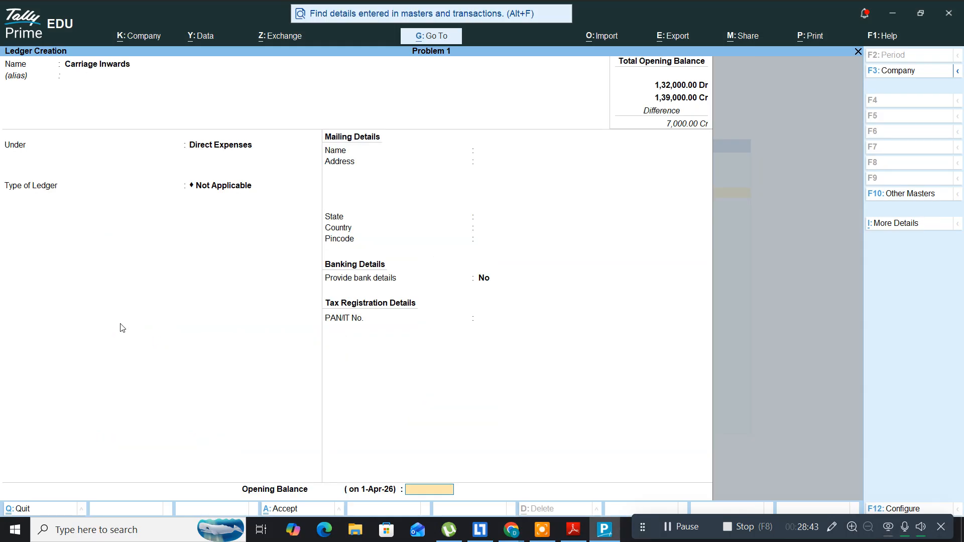
text(2000)
key(Return)
key(Return)
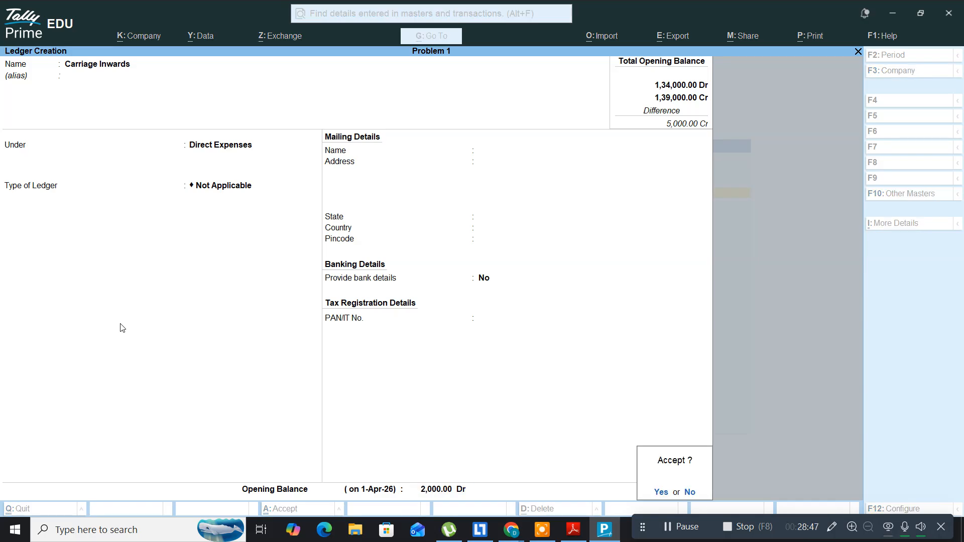
key(Return)
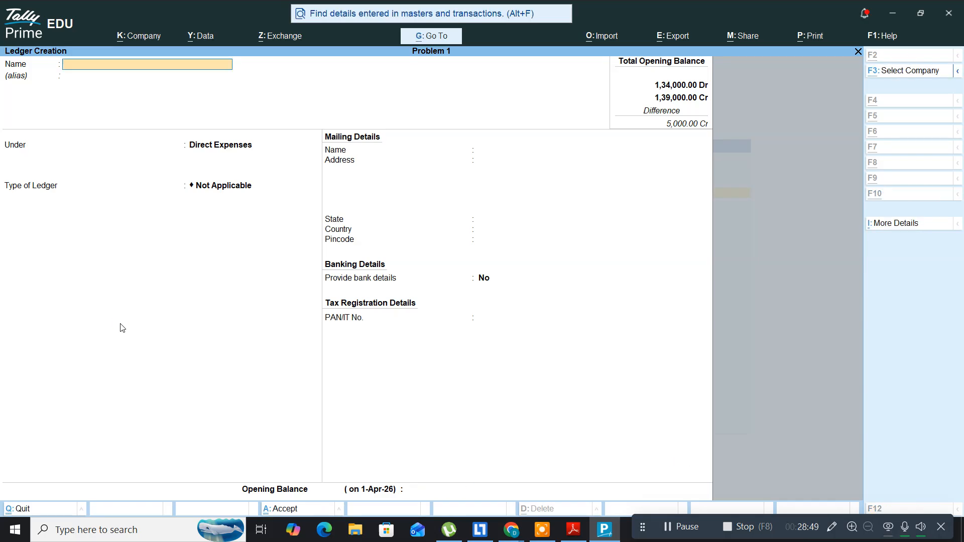
Step: Check the account after Carriage inward in tally9.pdf in Adobe Reader, then name the new TallyPrime ledger Carriage Outwards
key(alt+Tab)
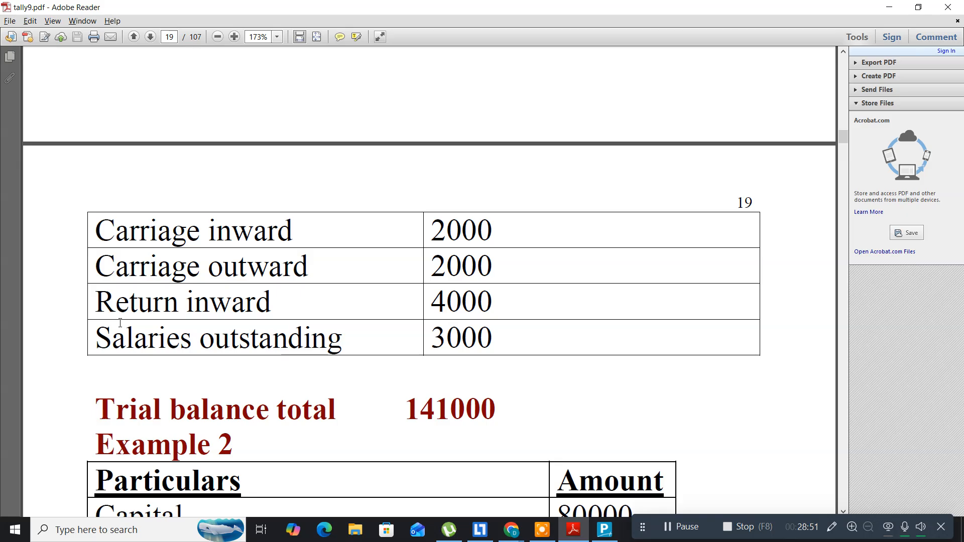
key(alt+Tab)
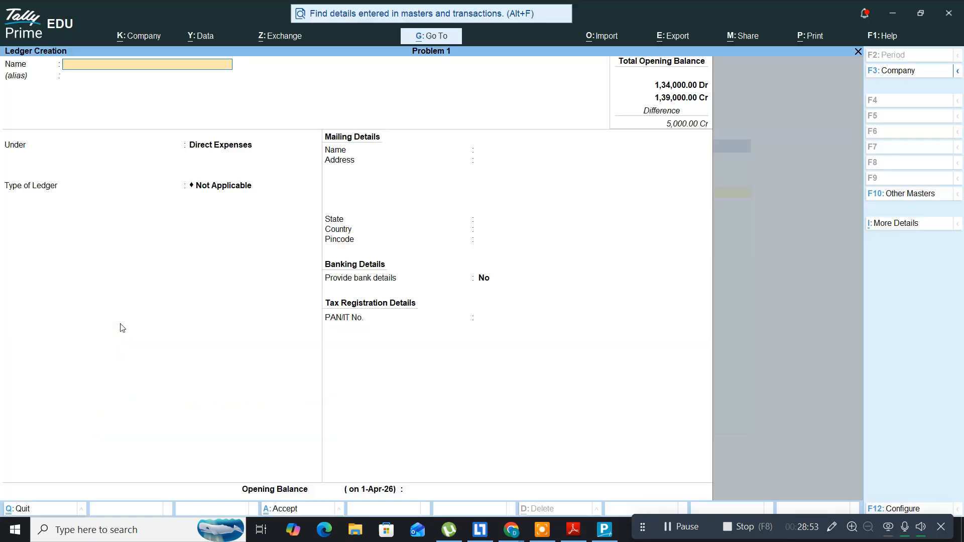
text(Carriag)
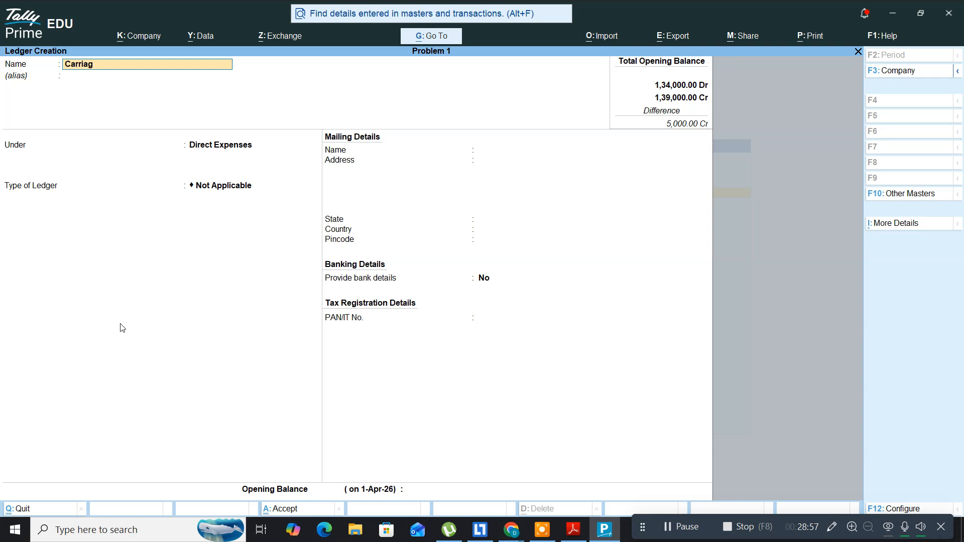
text(e Outwards)
key(Return)
key(Return)
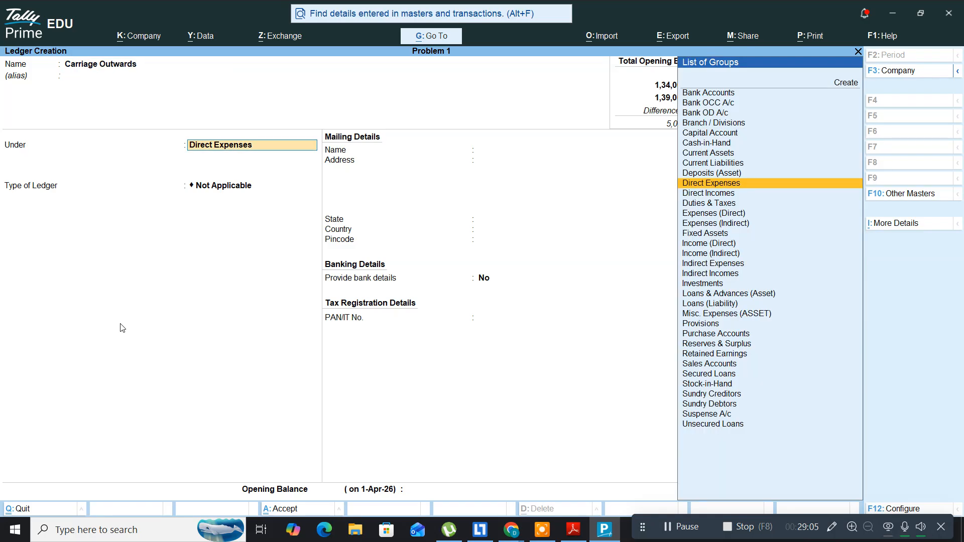
Step: Place the Carriage Outwards ledger under Indirect Expenses, keeping its type Not Applicable and bank details at No
text(in)
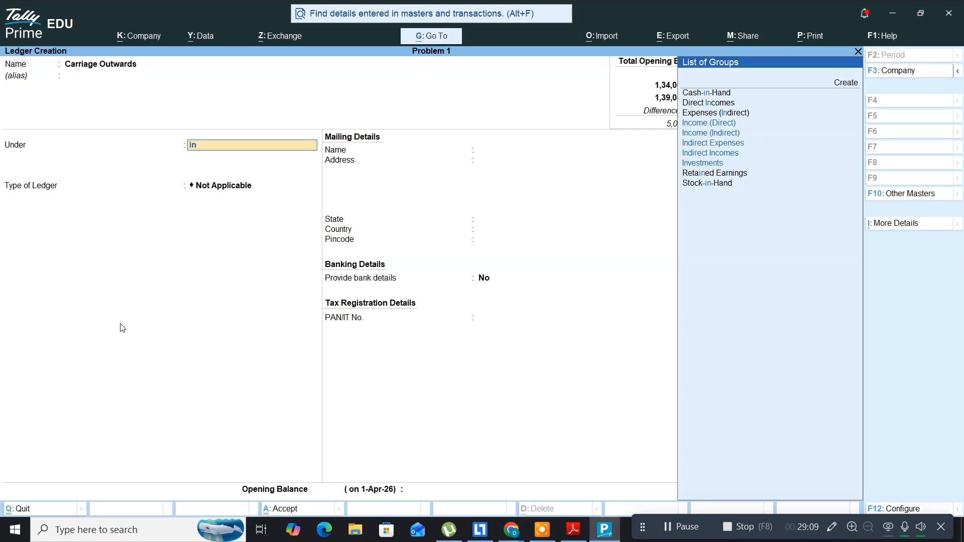
text(d)
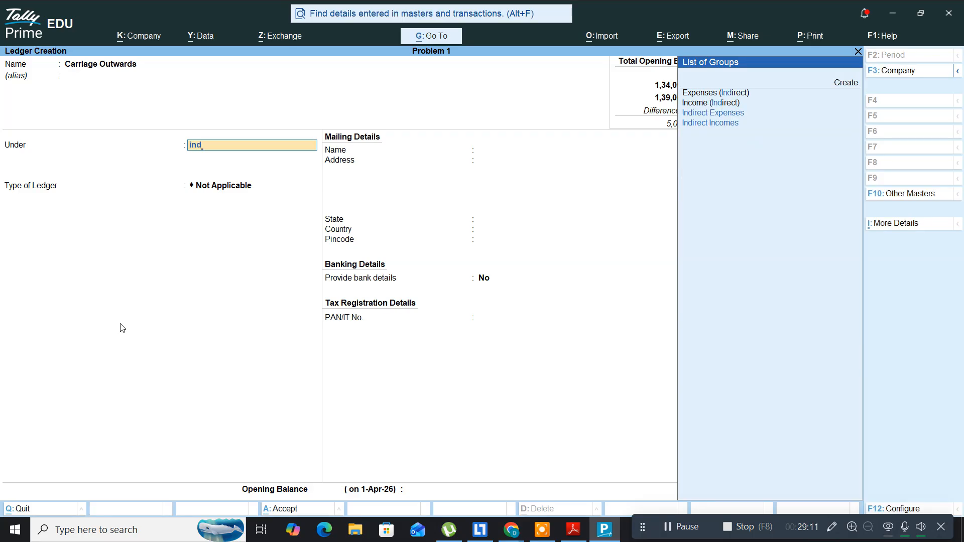
key(Down)
key(Up)
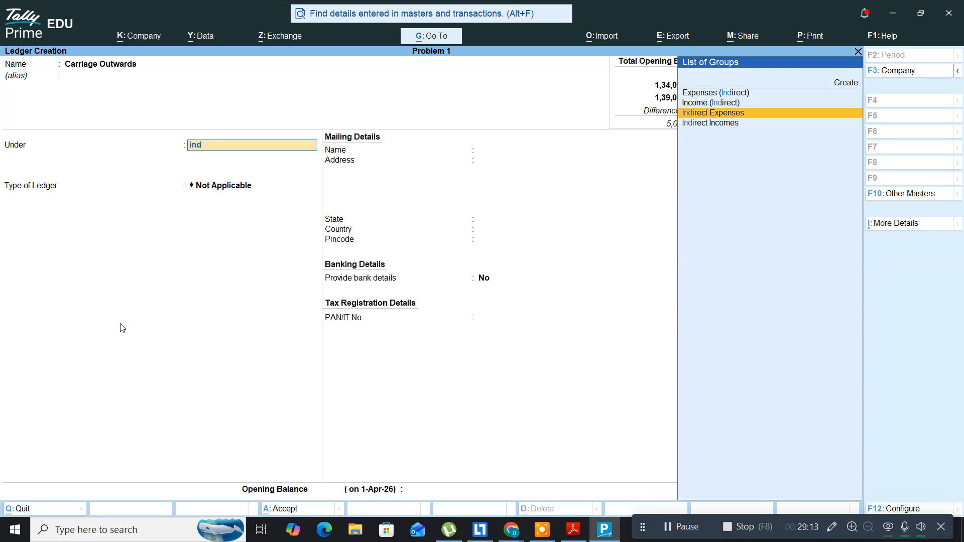
key(Return)
key(Return)
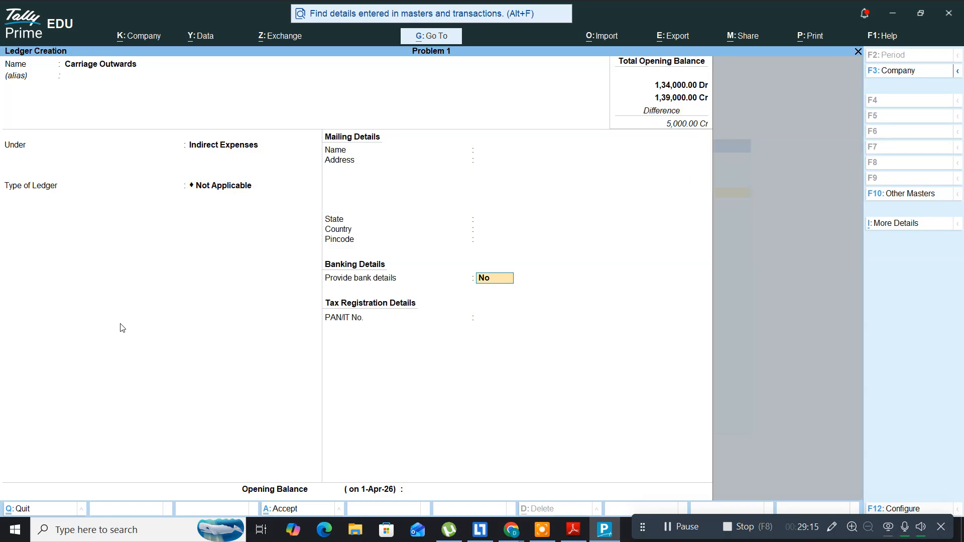
key(Return)
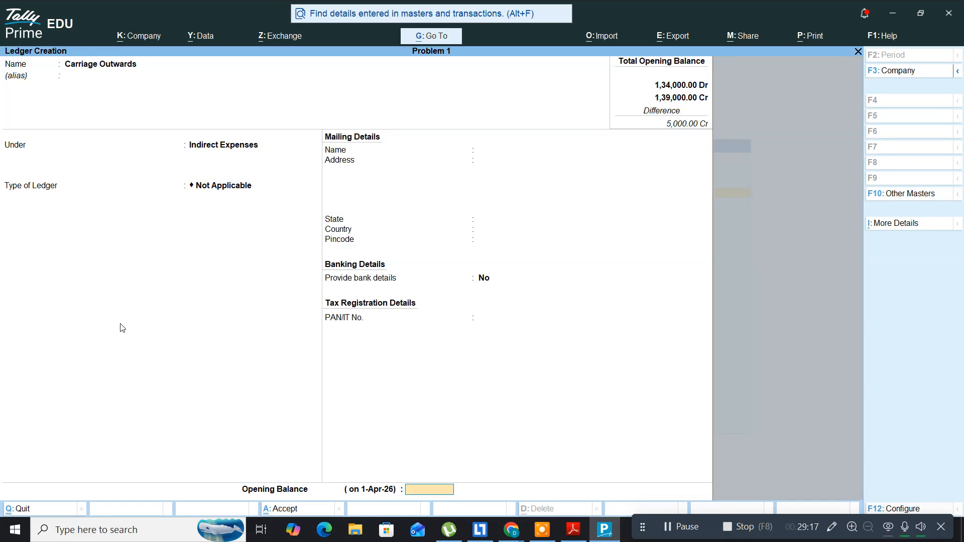
Step: Check the Carriage outward amount in tally9.pdf in Adobe Reader, set the ledger's opening balance to 2000 Dr in TallyPrime, and save it
key(alt+Tab)
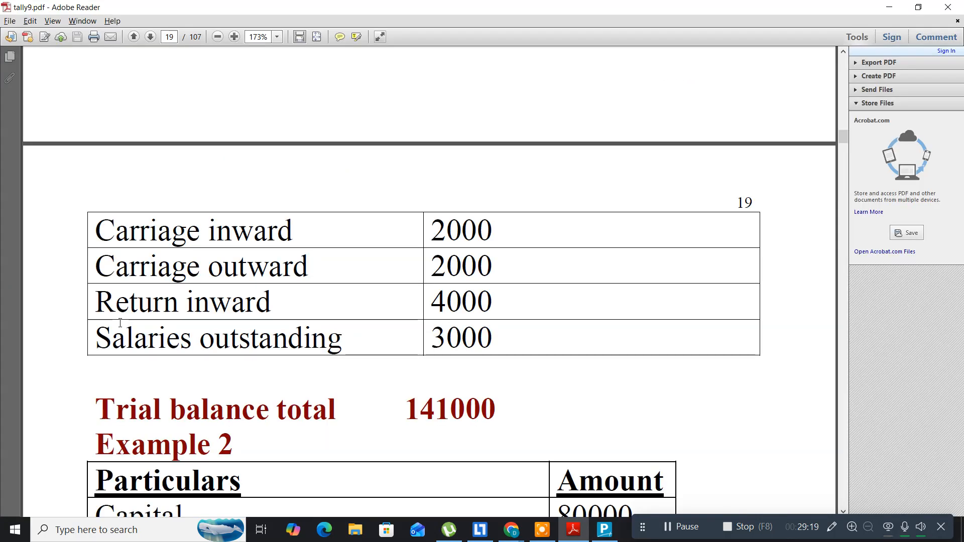
key(alt+Tab)
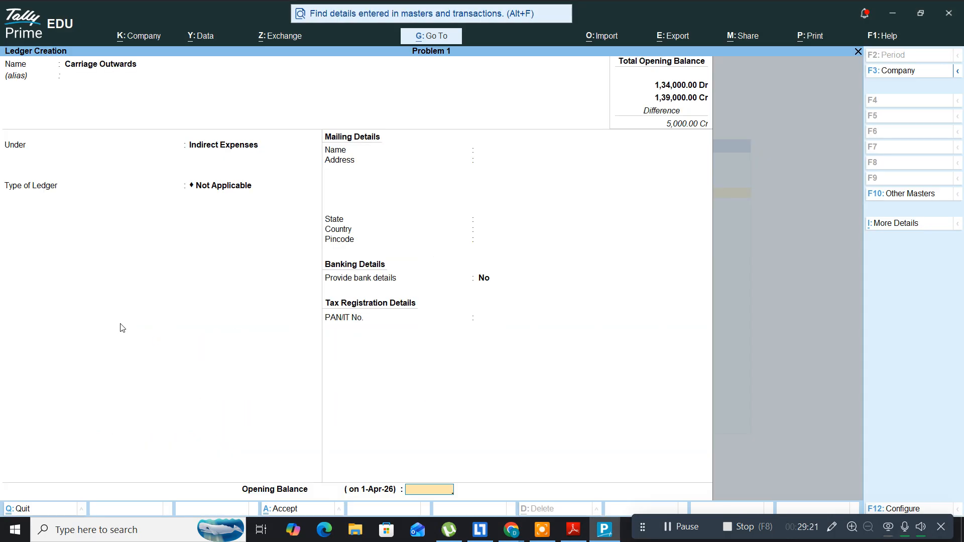
text(2,000)
key(Return)
key(Return)
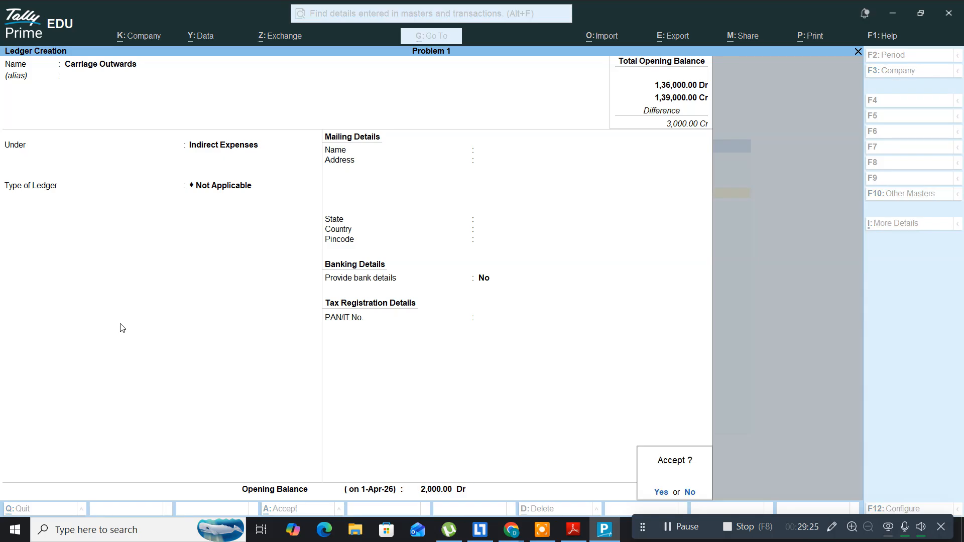
key(Return)
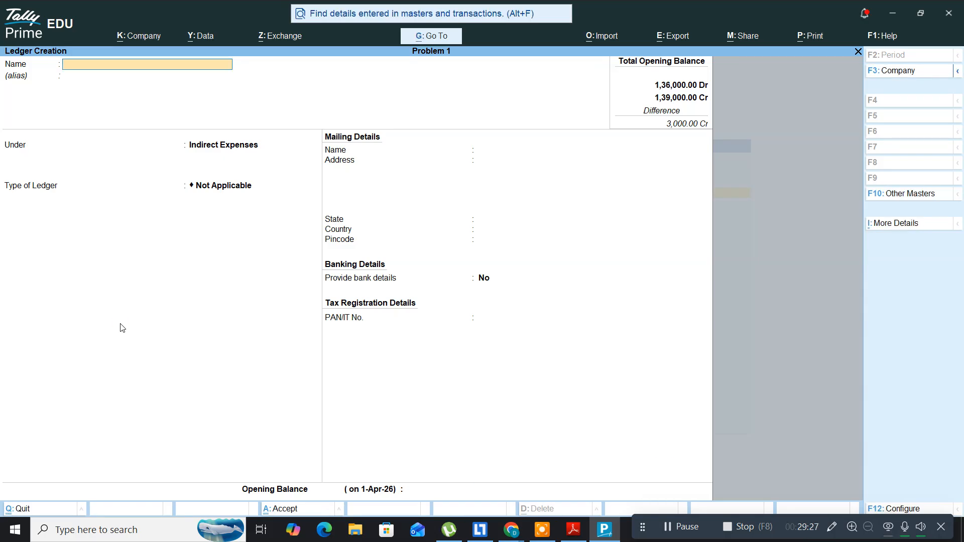
Step: Check the account after Carriage outward in tally9.pdf in Adobe Reader, then name the new TallyPrime ledger Returns Inwards under Sales Accounts
key(alt+Tab)
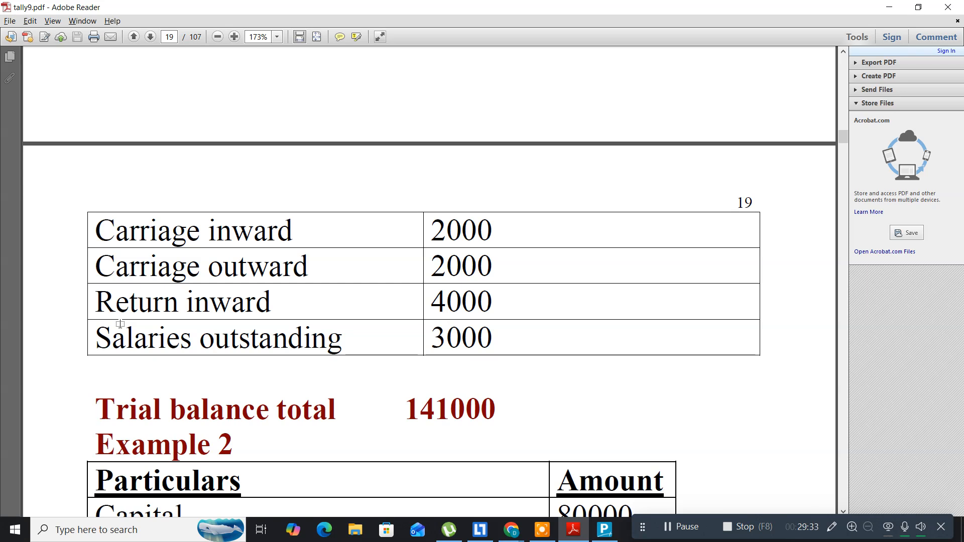
key(alt+Tab)
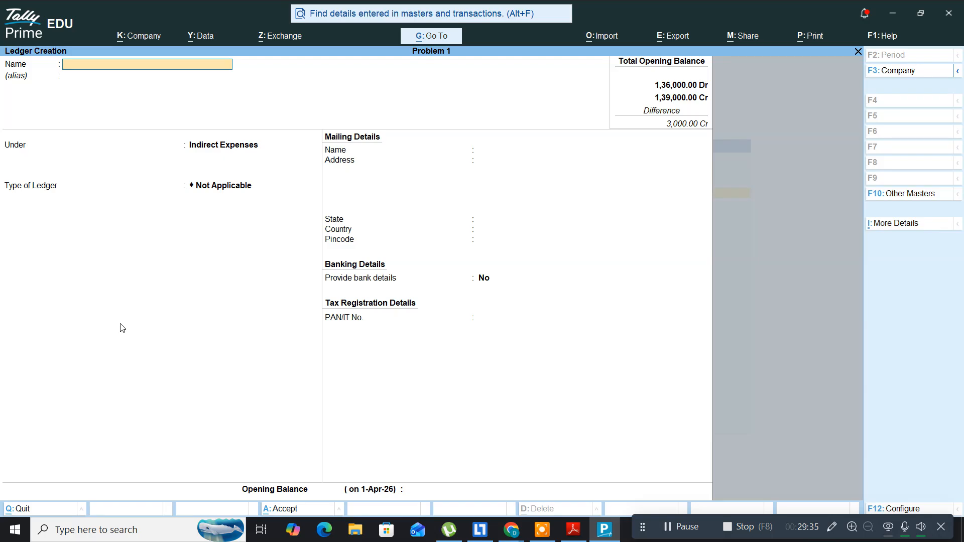
text(Returns inwards)
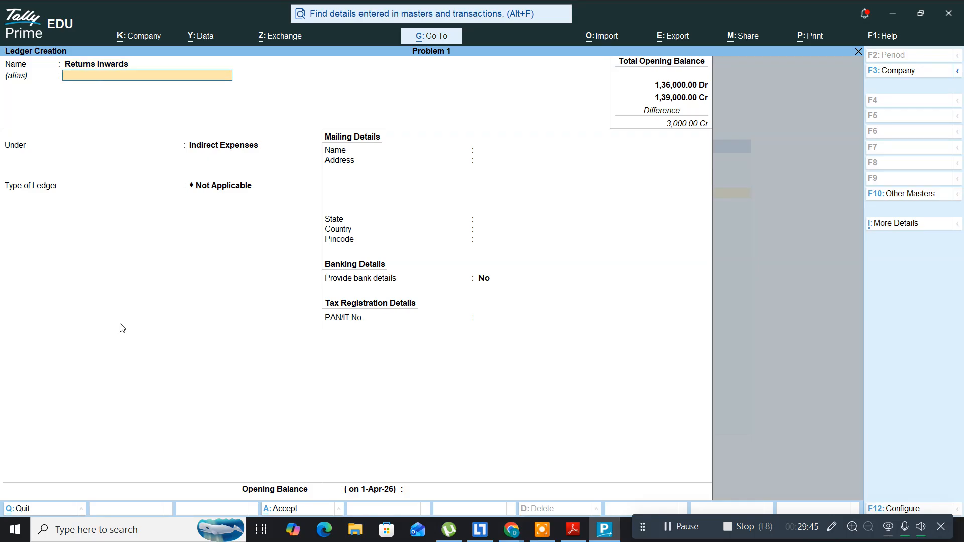
key(Return)
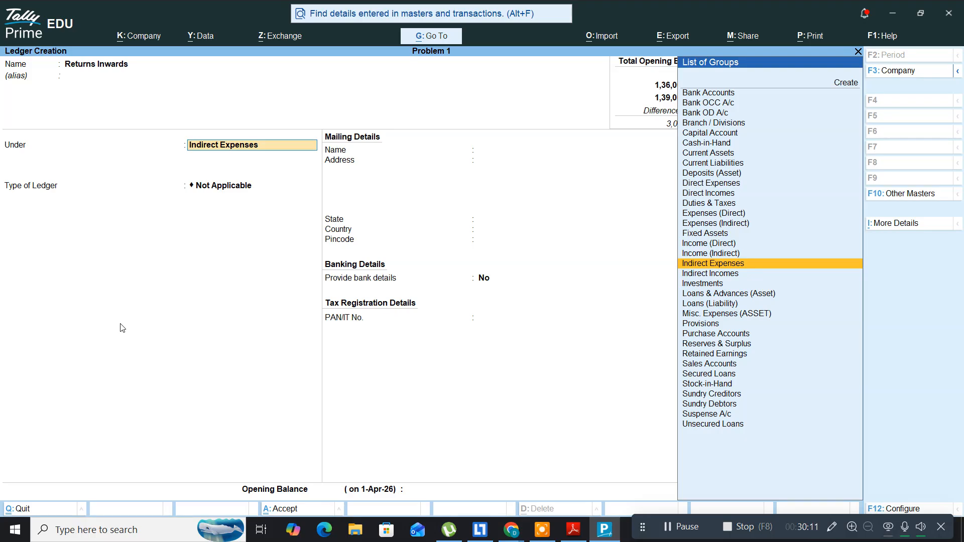
text(S)
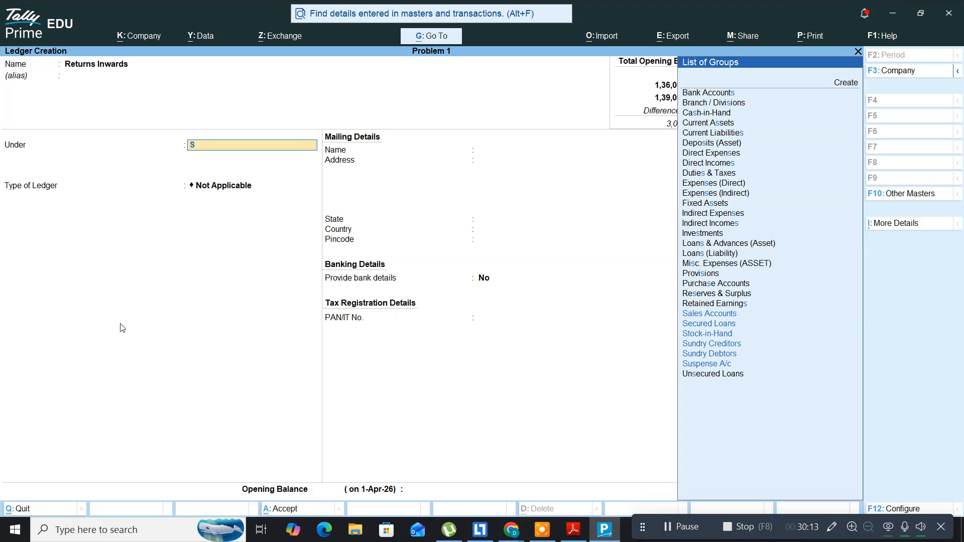
text(a)
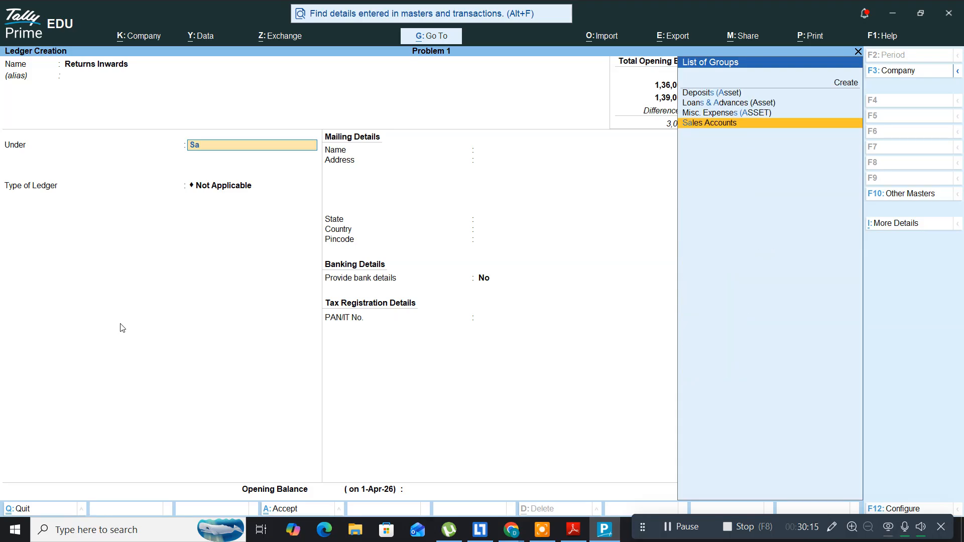
text(l)
key(Return)
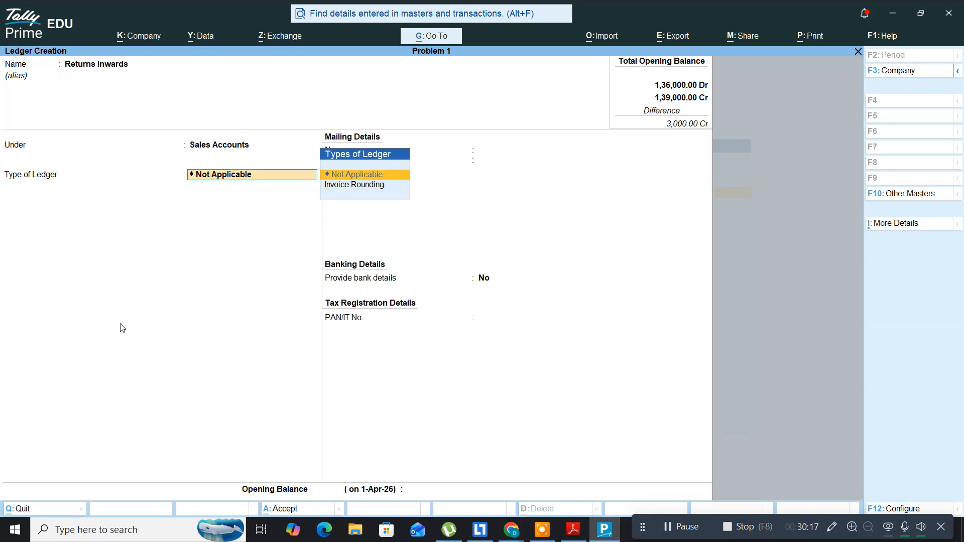
Step: Keep the ledger's type Not Applicable, check the Return inward amount in tally9.pdf in Adobe Reader, and save it in TallyPrime with opening balance 4000 Dr
key(Return)
key(Return)
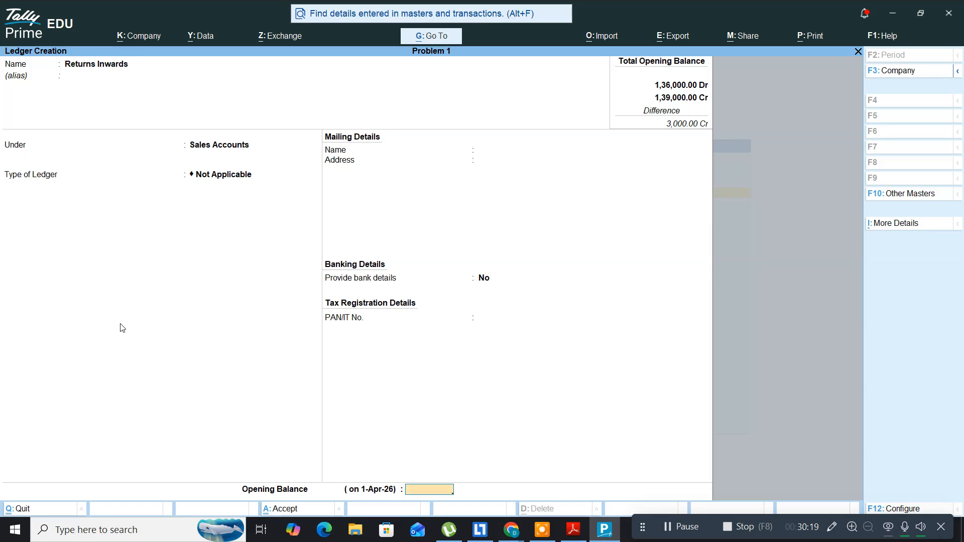
key(alt+Tab)
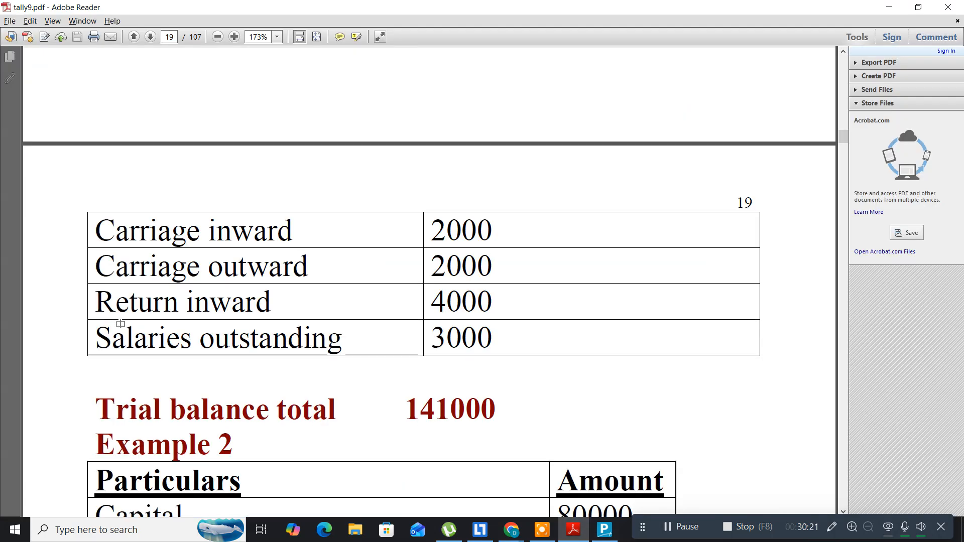
key(alt+Tab)
text(4000)
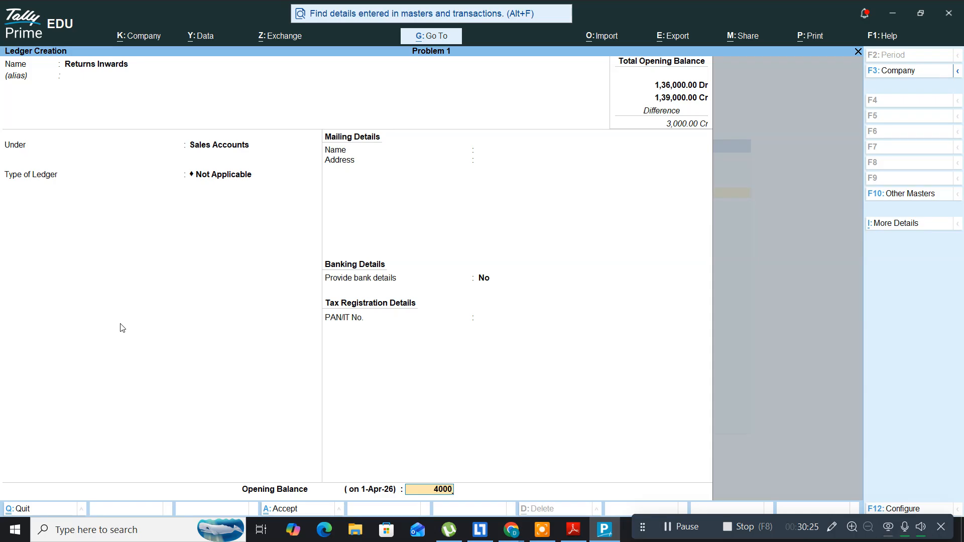
key(Return)
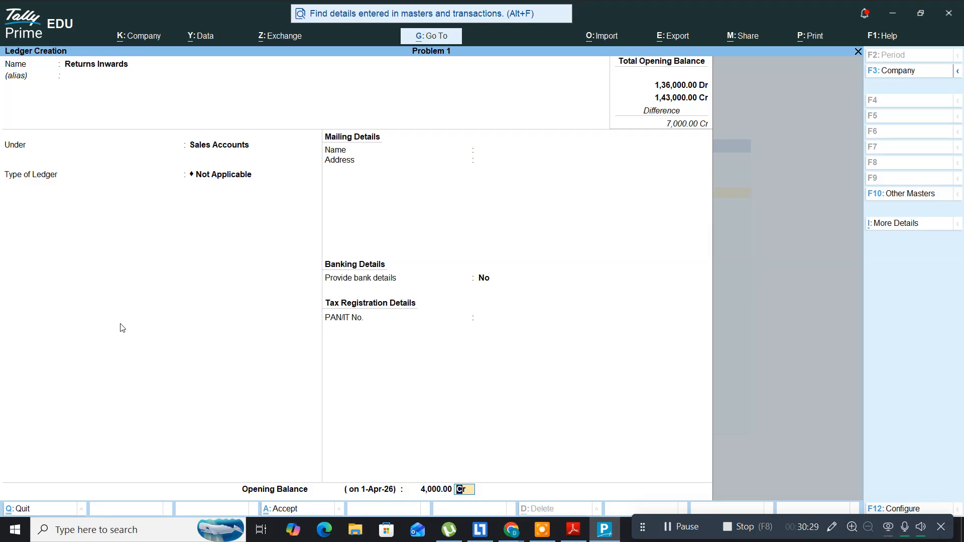
text(d)
key(Return)
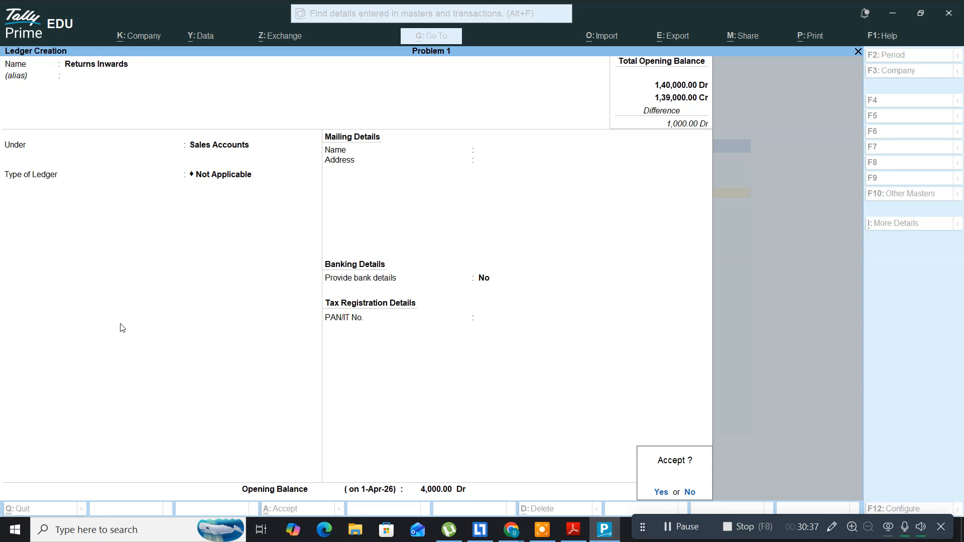
key(Return)
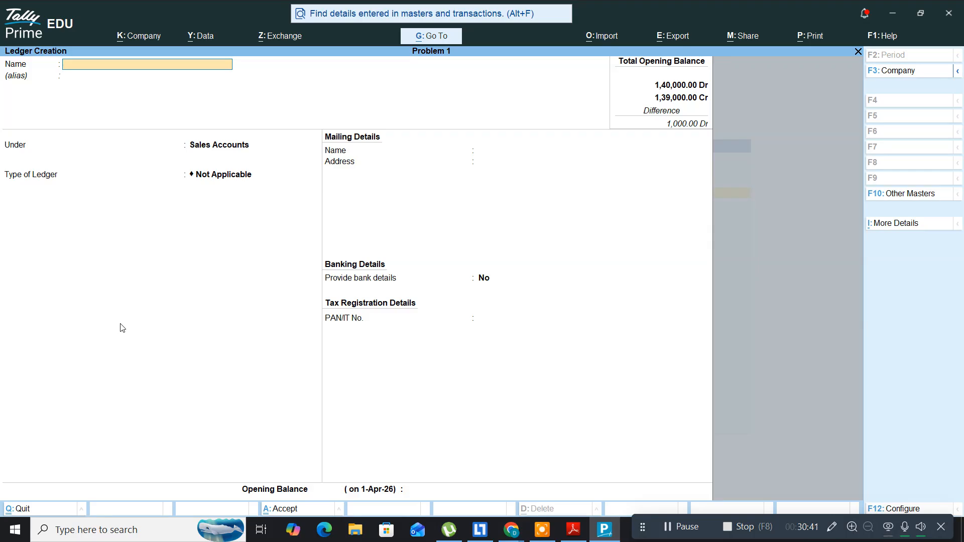
Step: Check the account after Return inward in tally9.pdf in Adobe Reader, then name the new TallyPrime ledger Salaries O/s under Current Liabilities
key(alt+Tab)
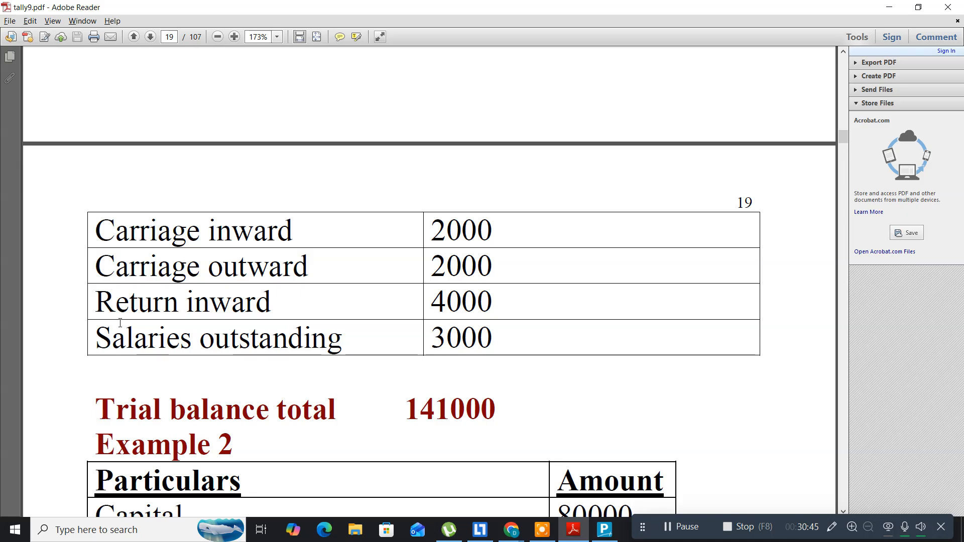
key(alt+Tab)
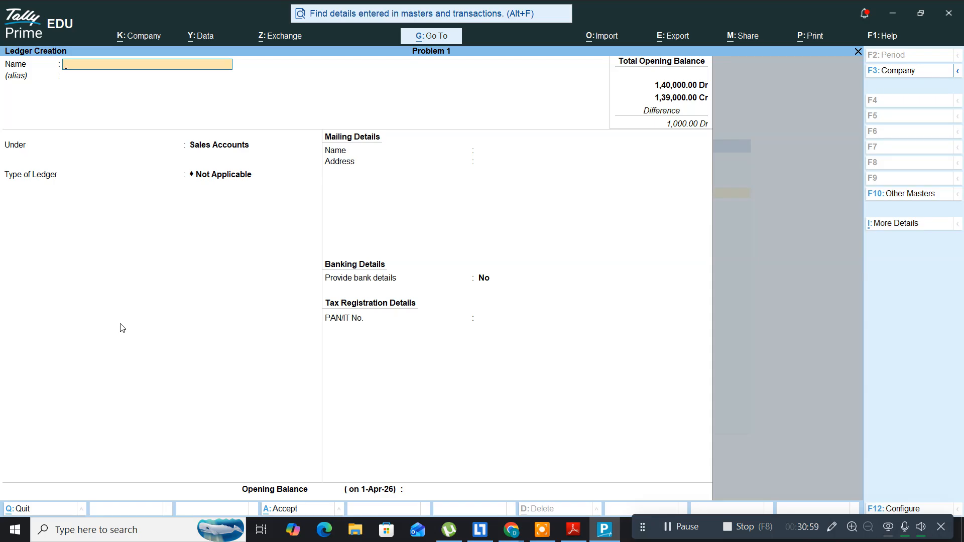
text(Salaries o/s)
key(Return)
key(Return)
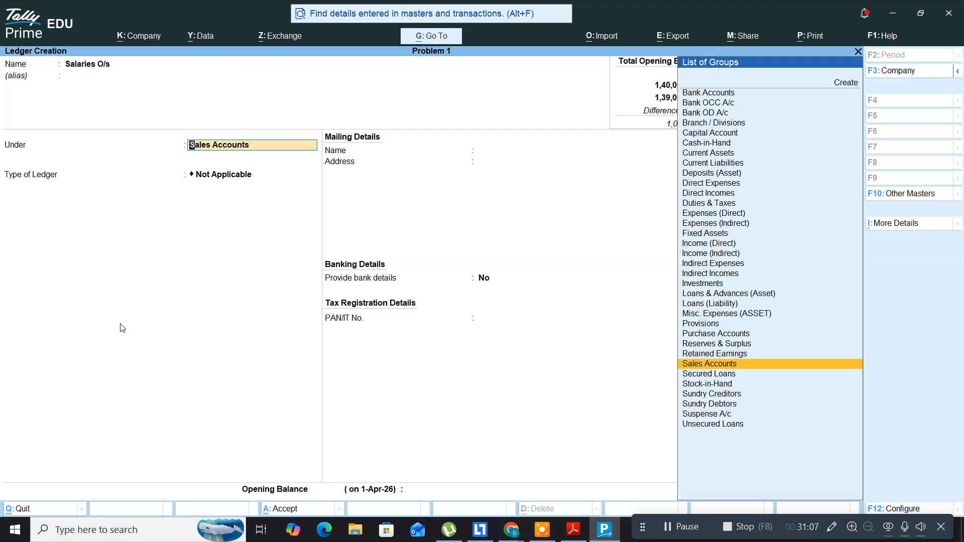
text(Cu)
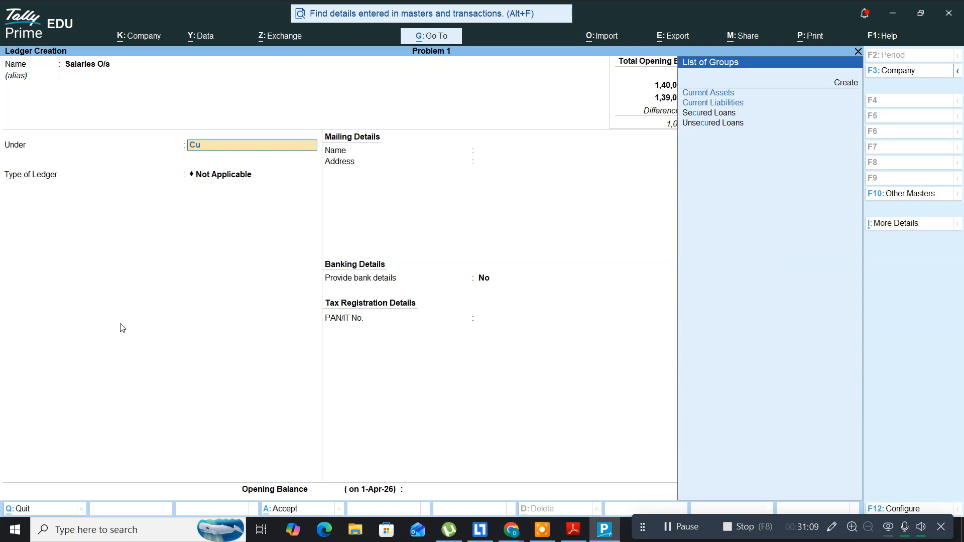
key(Down)
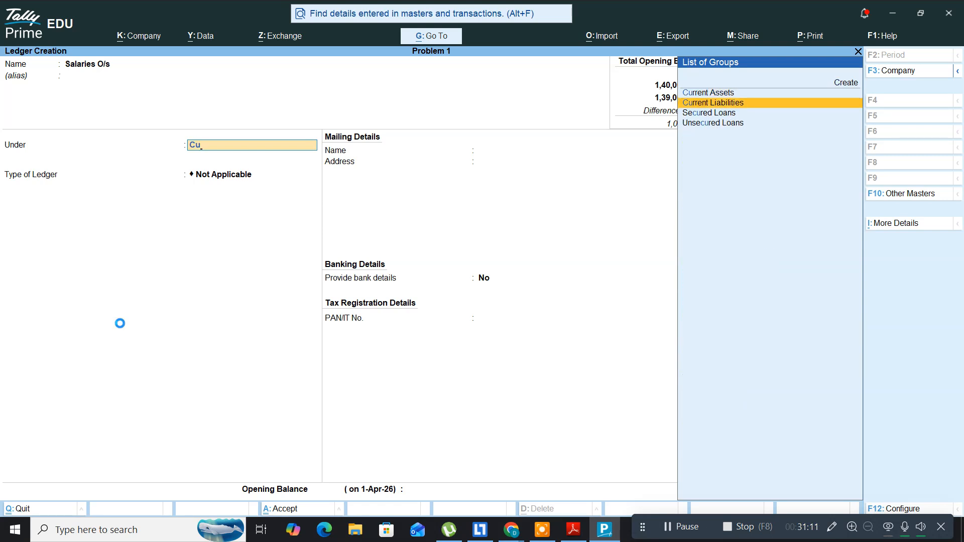
key(Return)
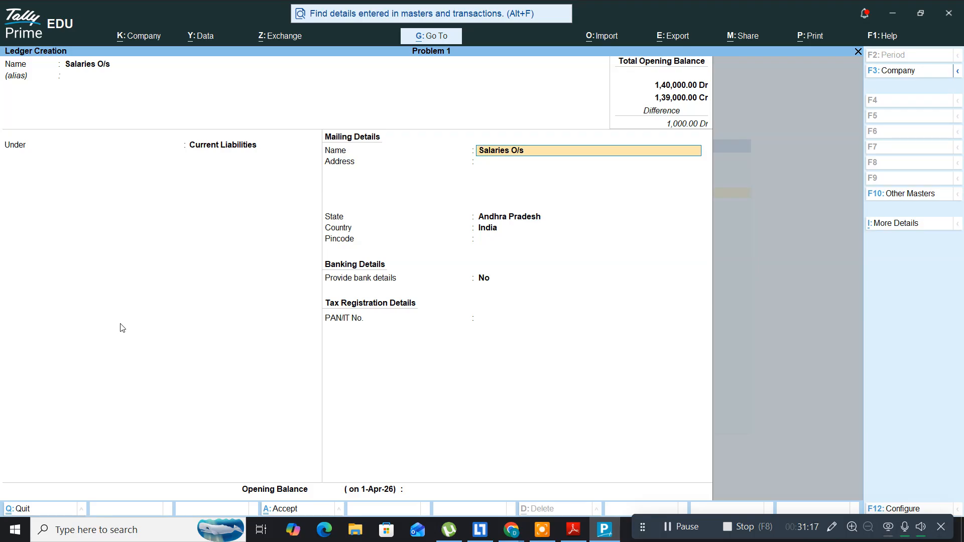
Step: Keep the Salaries O/s mailing details with state Andhra Pradesh and country India, leaving the pincode empty and bank details at No
key(Return)
key(Return)
key(Return)
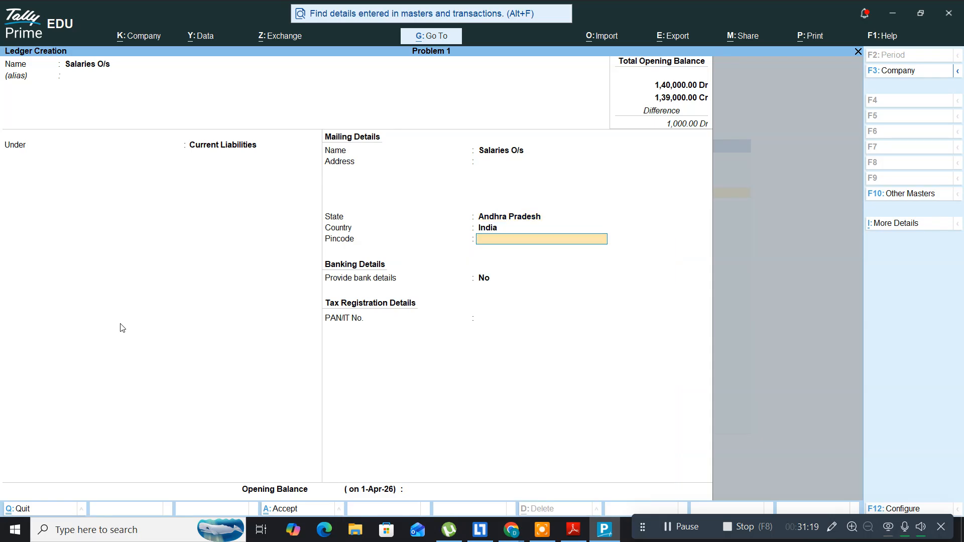
key(Return)
key(Return)
key(Return)
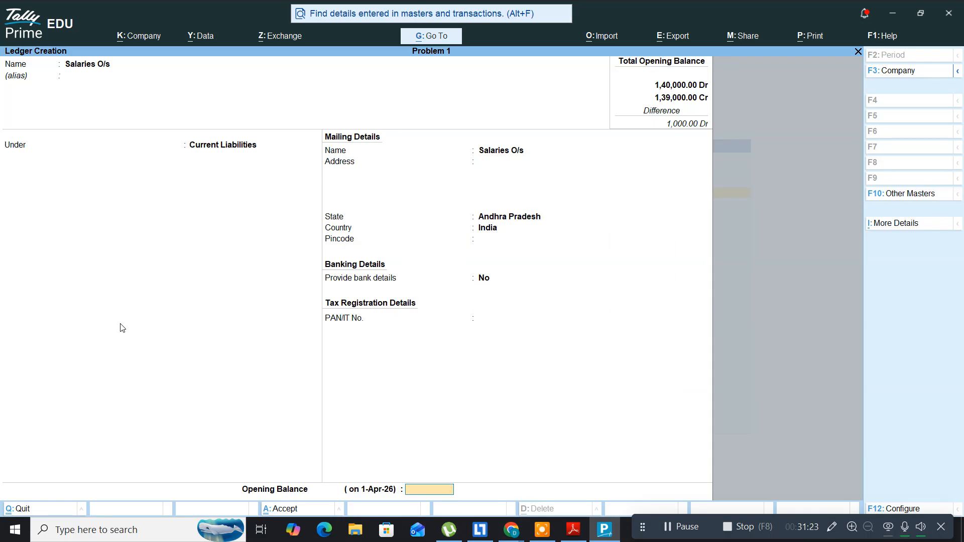
Step: Check the Salaries outstanding amount in tally9.pdf in Adobe Reader, set the ledger's opening balance to 3000 Cr in TallyPrime, and save it
key(alt+Tab)
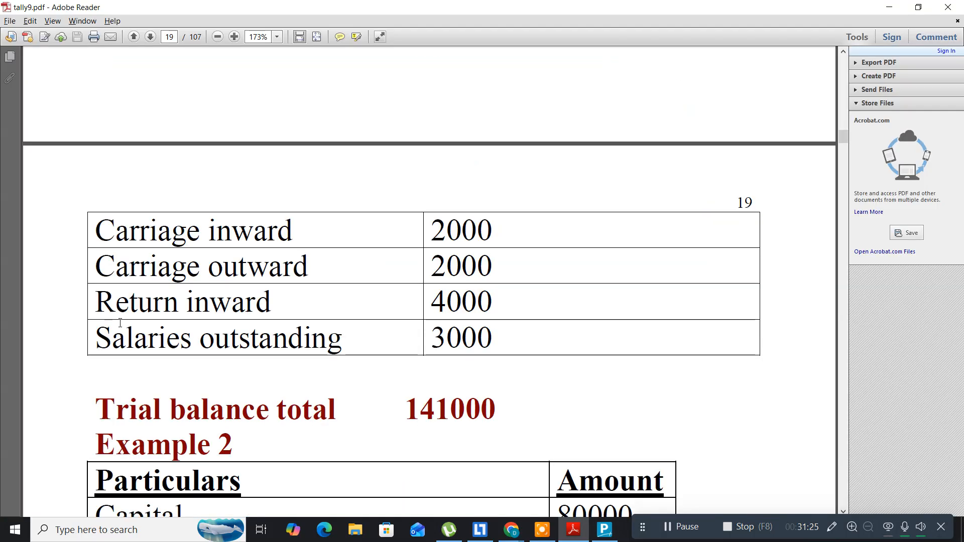
key(alt+Tab)
text(3)
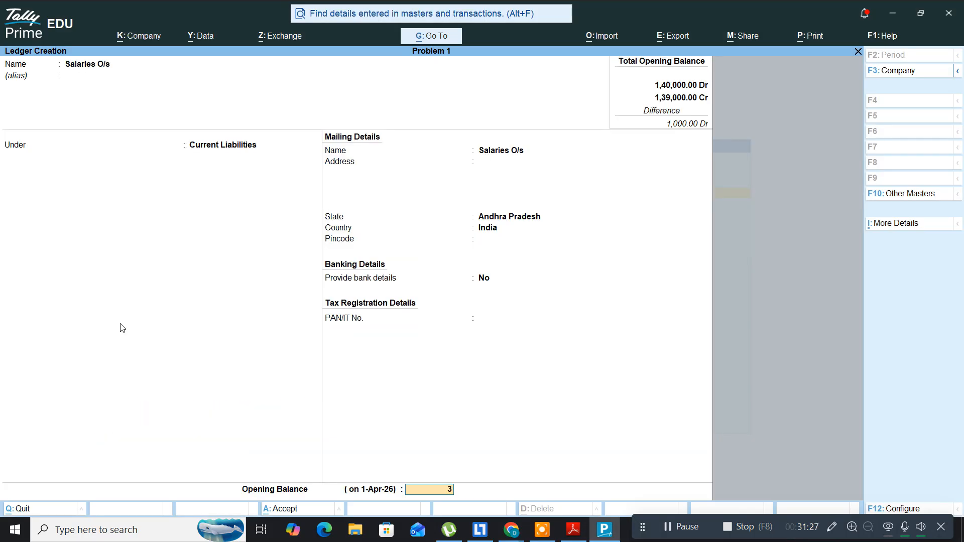
text(,00000)
key(Return)
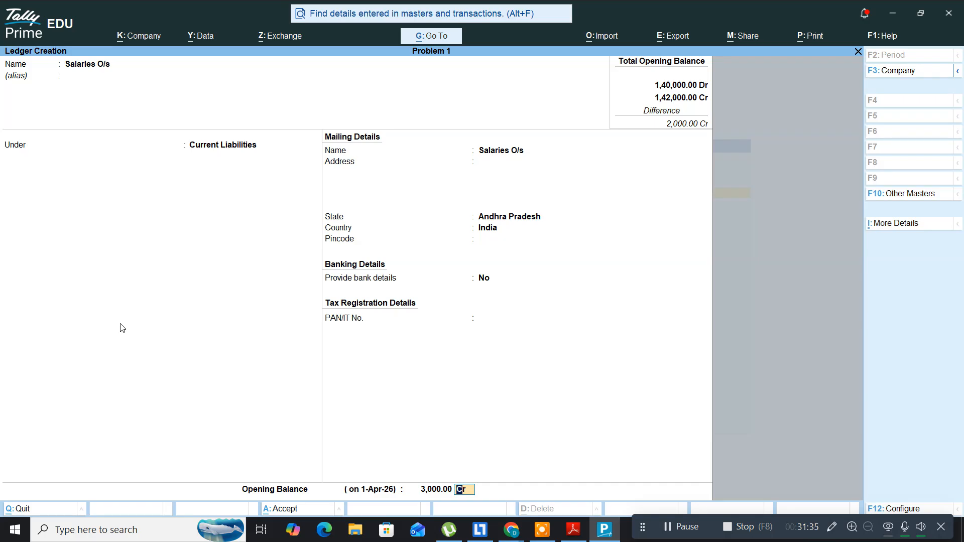
key(Return)
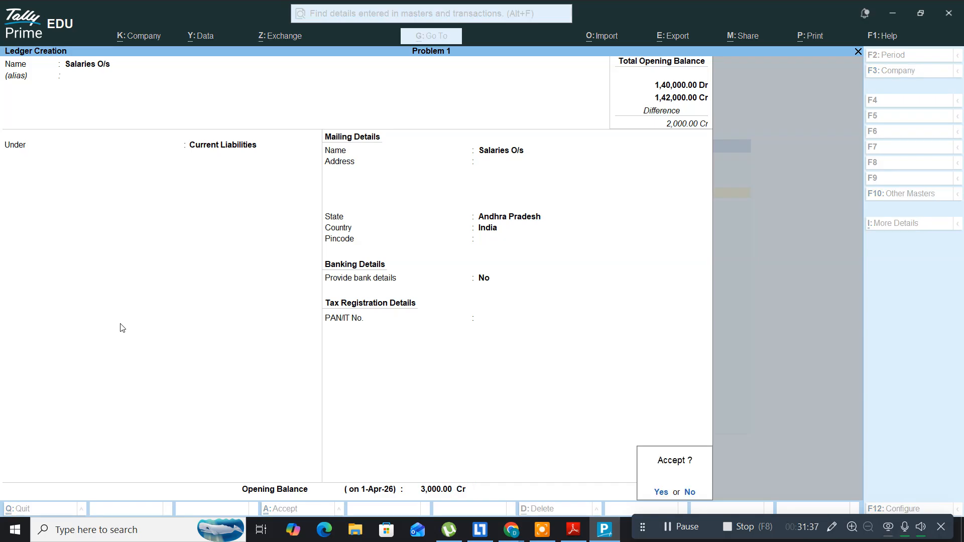
key(Return)
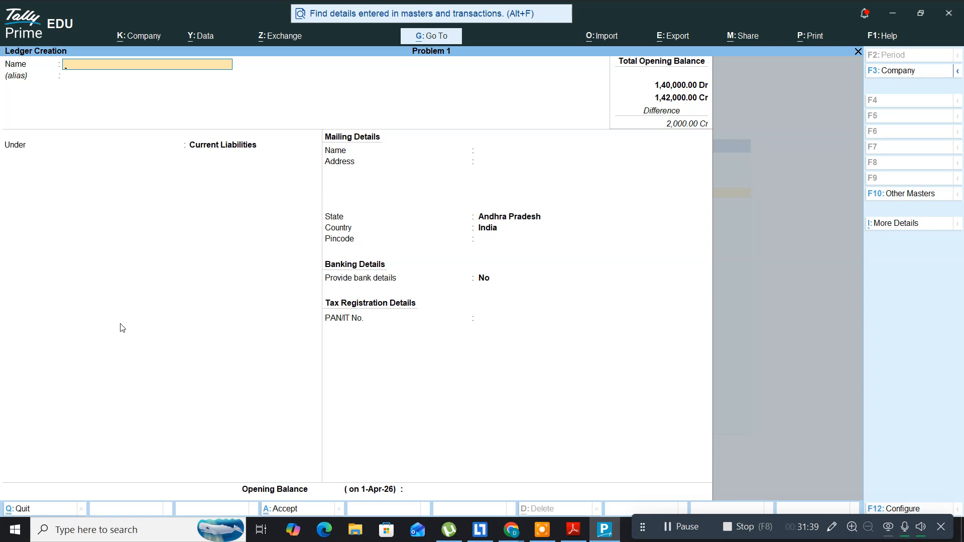
Step: Check tally9.pdf in Adobe Reader for remaining accounts and the trial balance total, then quit ledger creation in TallyPrime back to the Gateway of Tally
key(alt+Tab)
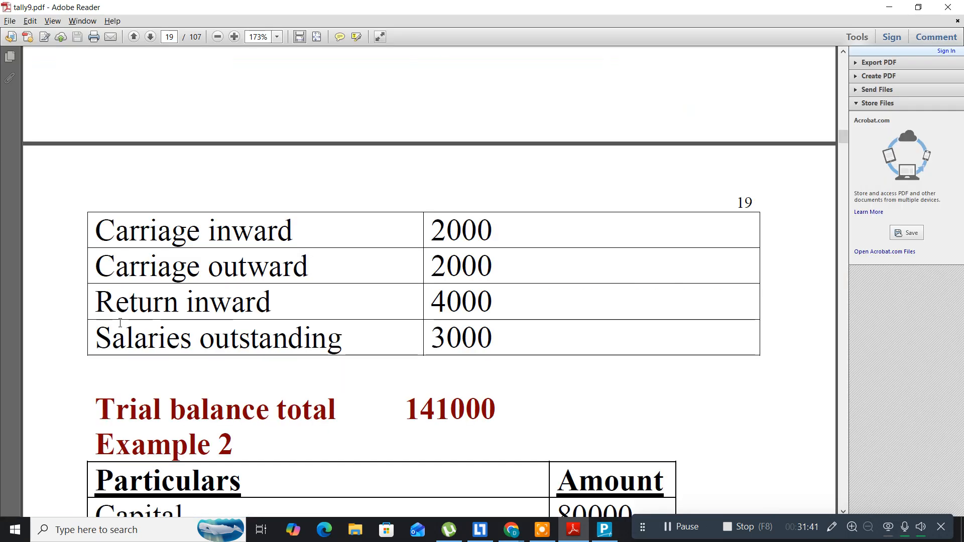
key(alt+Tab)
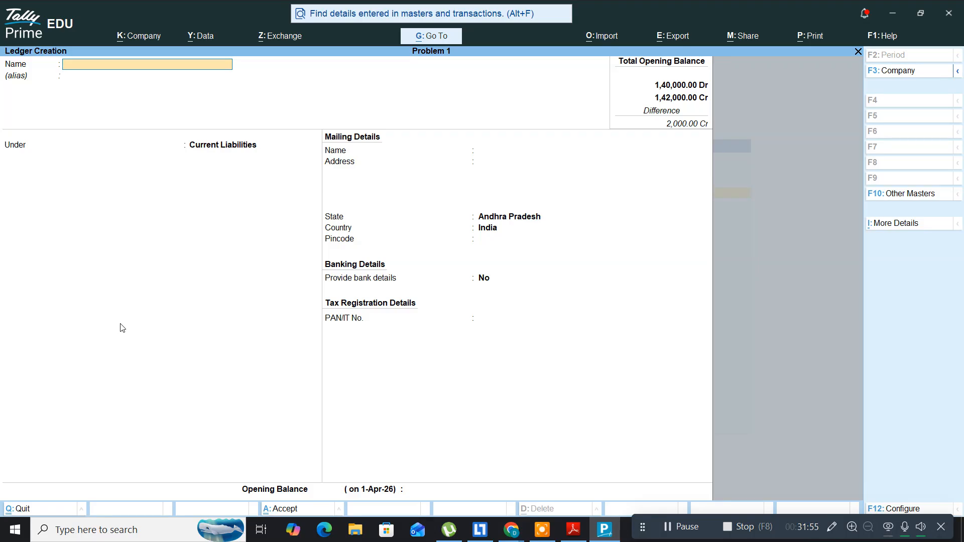
key(Escape)
key(Return)
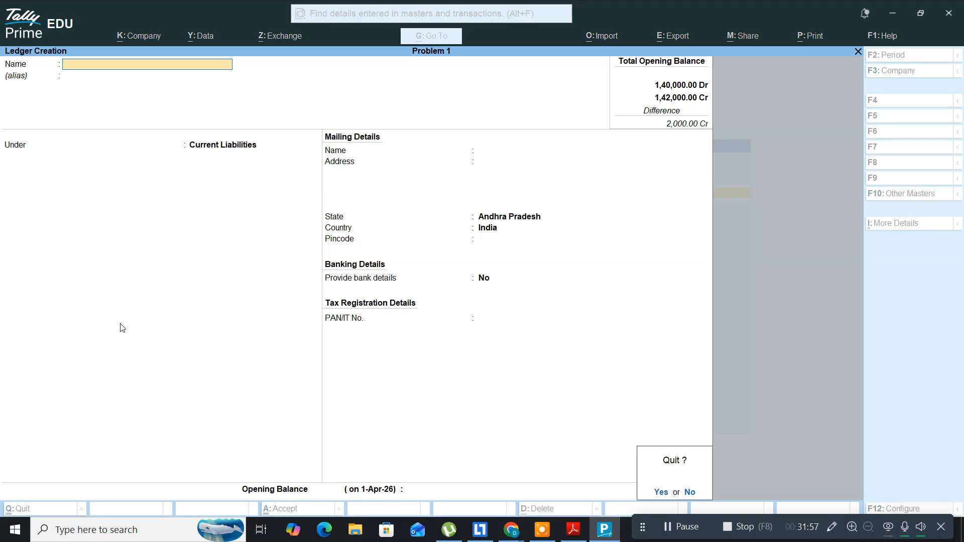
key(Escape)
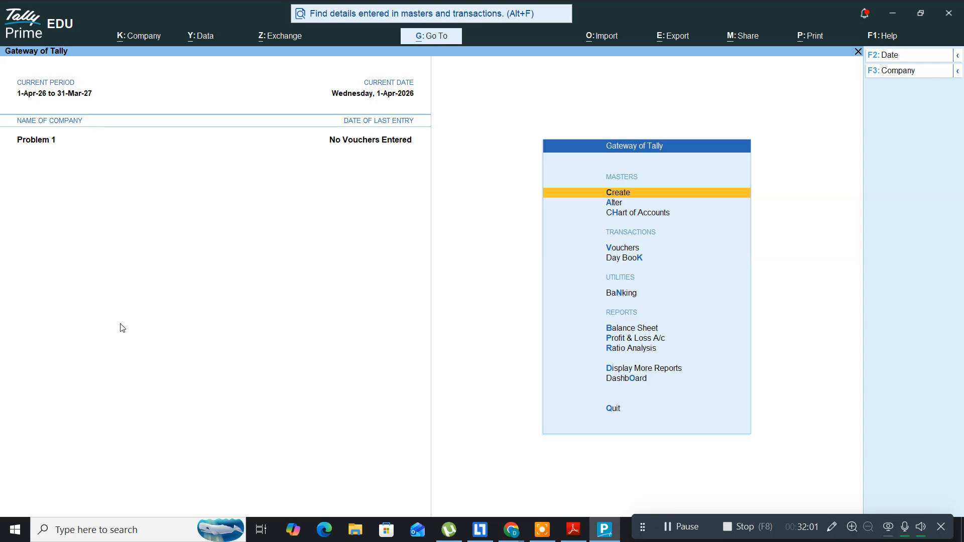
Step: Open the Trial Balance report of Problem 1 and show it ledger-wise to examine each account's closing balance
key(Down)
key(Down)
key(Down)
key(Down)
key(Down)
key(Down)
key(Down)
key(Down)
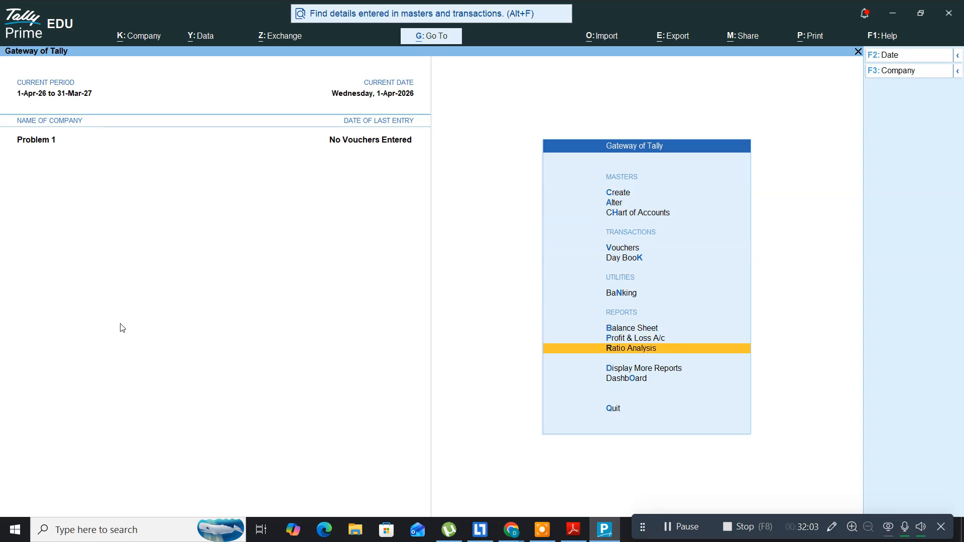
key(Down)
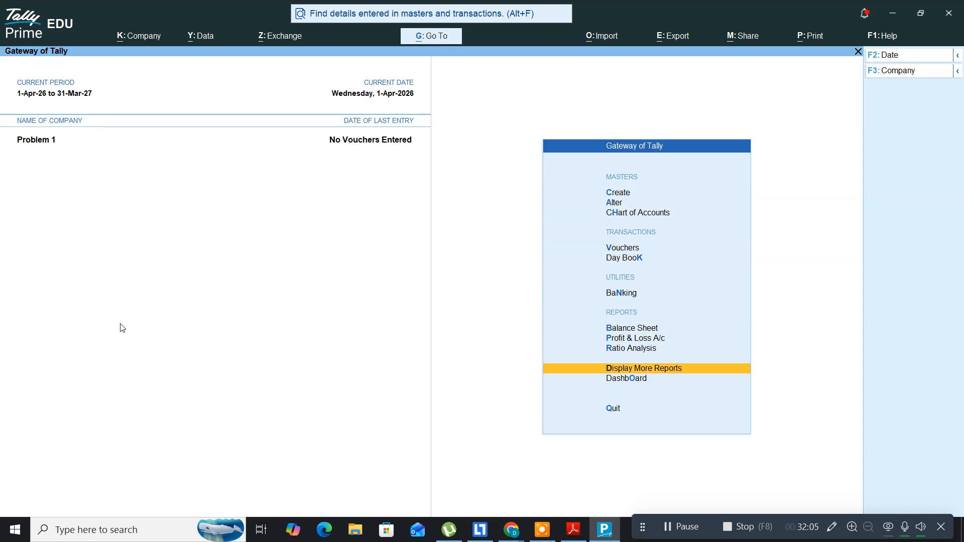
key(Return)
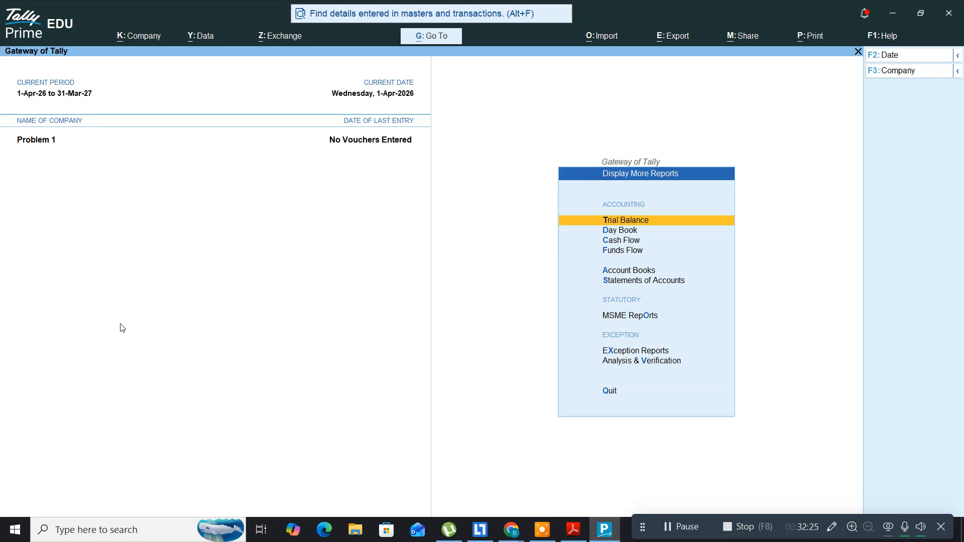
key(Return)
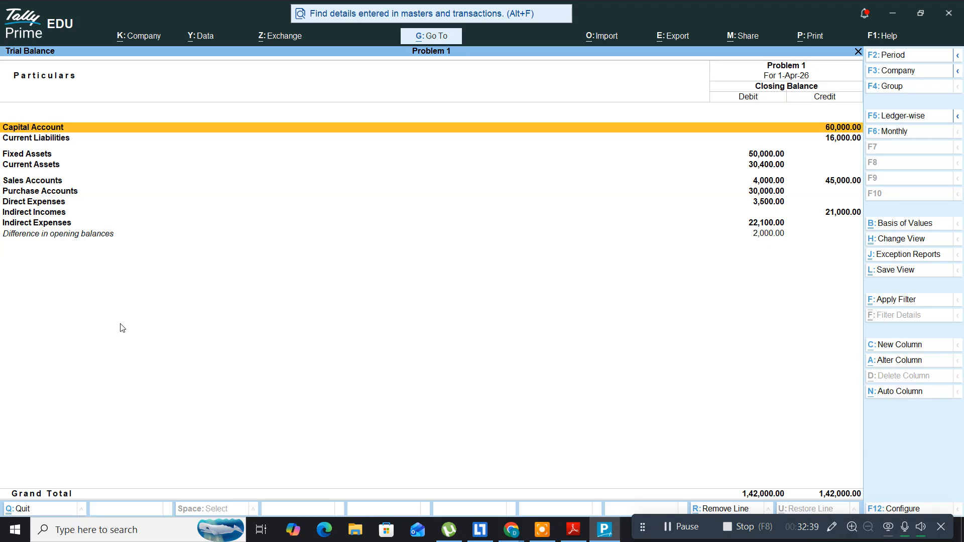
key(F5)
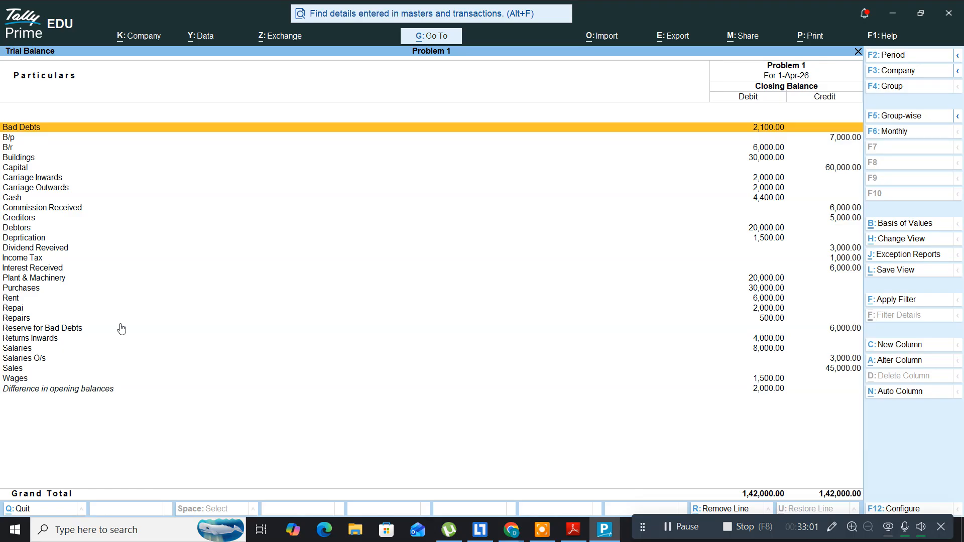
Step: Leave the Trial Balance, open the detailed Profit & Loss A/c, and compare it with the account list in tally9.pdf in Adobe Reader before returning to TallyPrime
key(Escape)
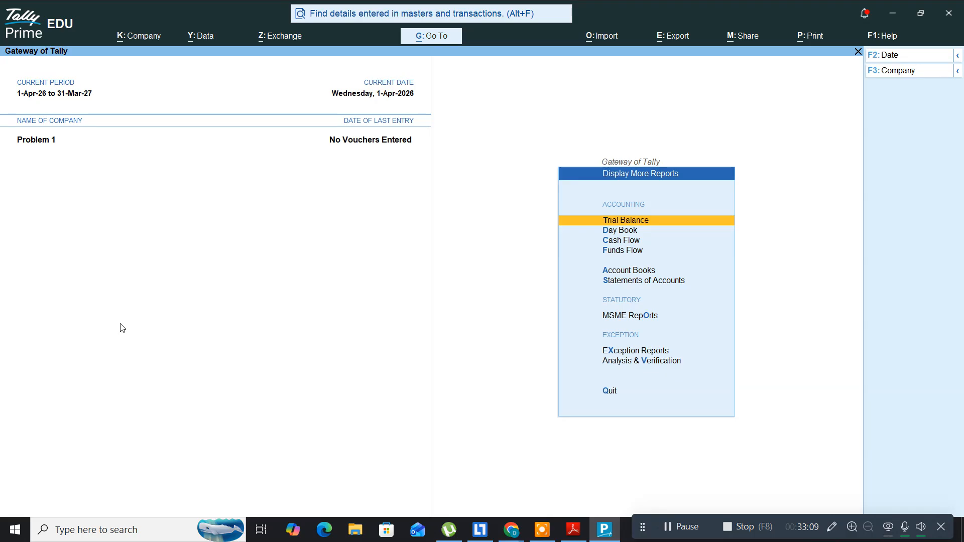
key(Escape)
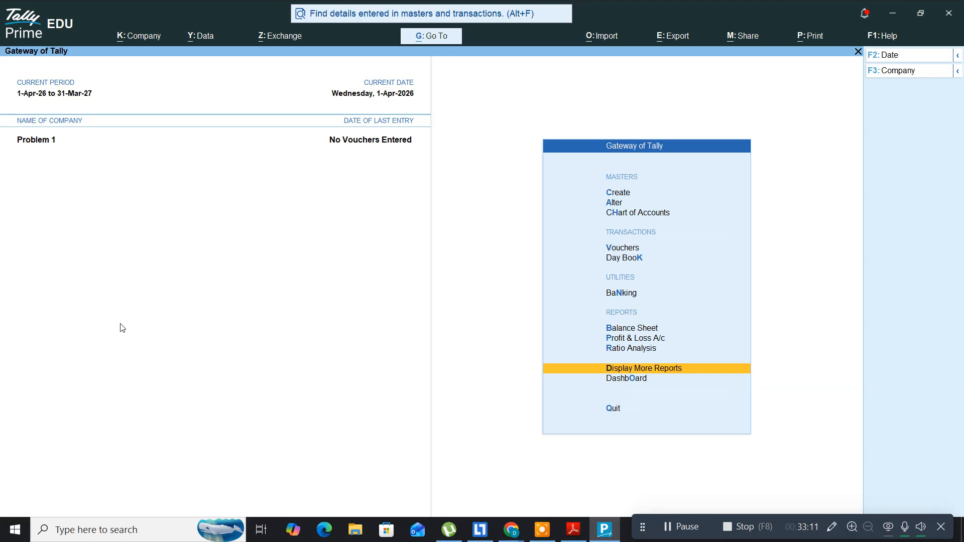
key(Up)
key(Up)
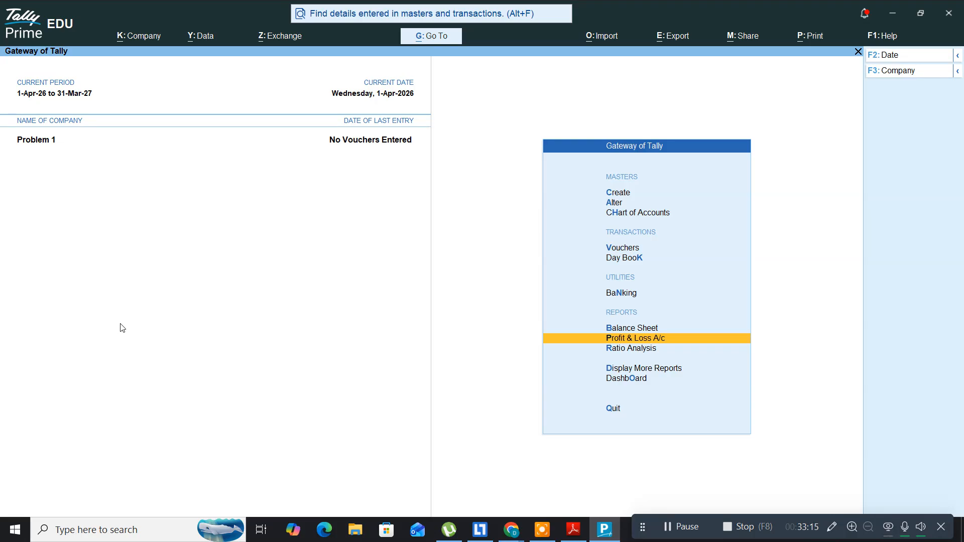
key(Return)
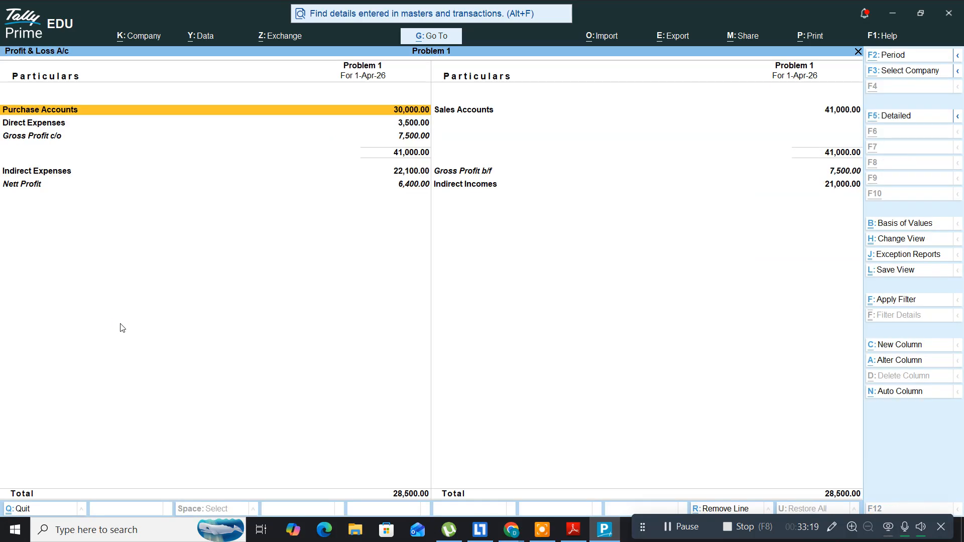
key(alt+F5)
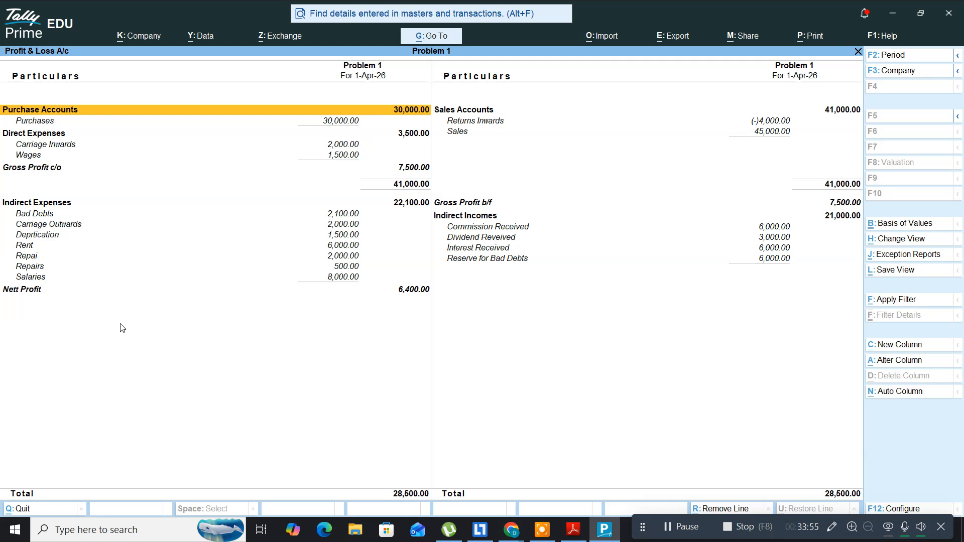
key(alt+Tab)
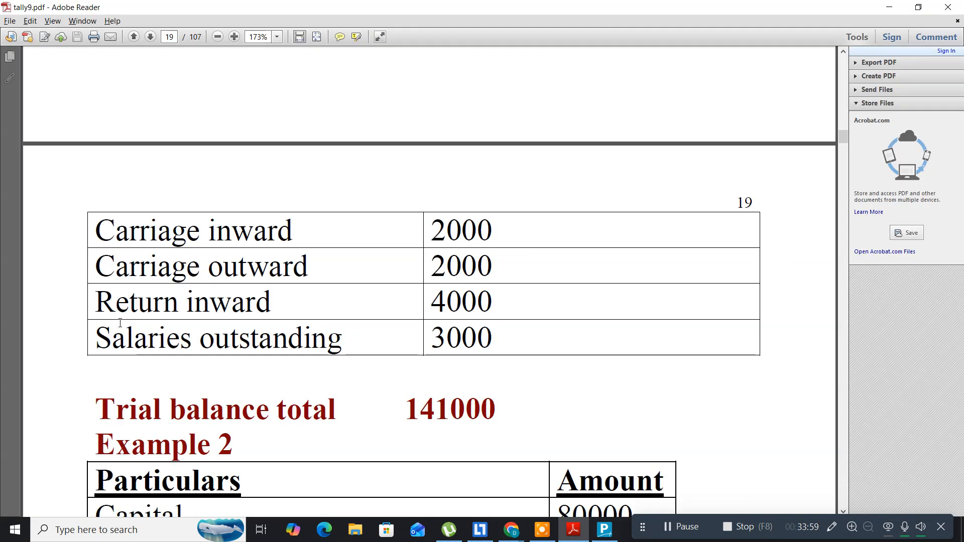
key(alt+Tab)
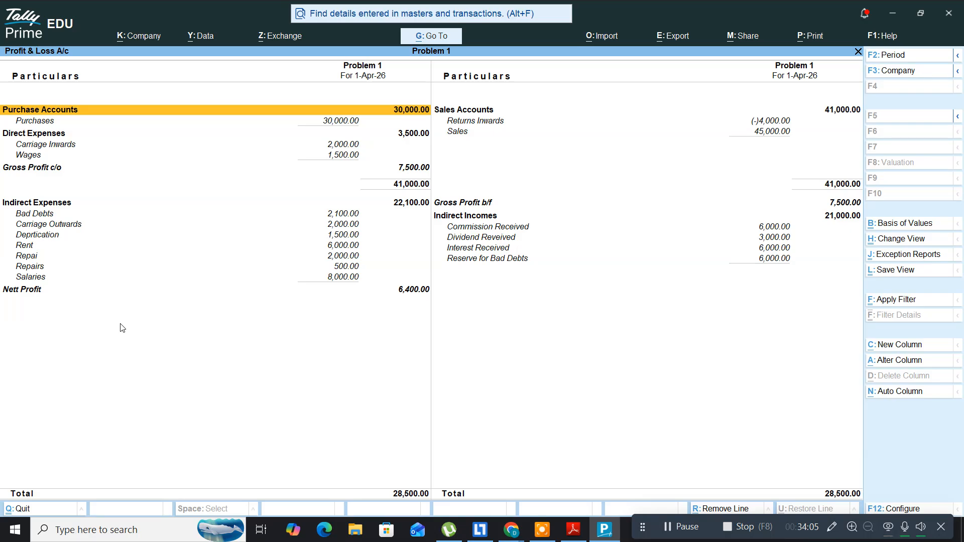
Step: Leave the Profit & Loss A/c, open the Balance Sheet of Problem 1 in detailed form to examine it, and return to the Gateway of Tally
key(Escape)
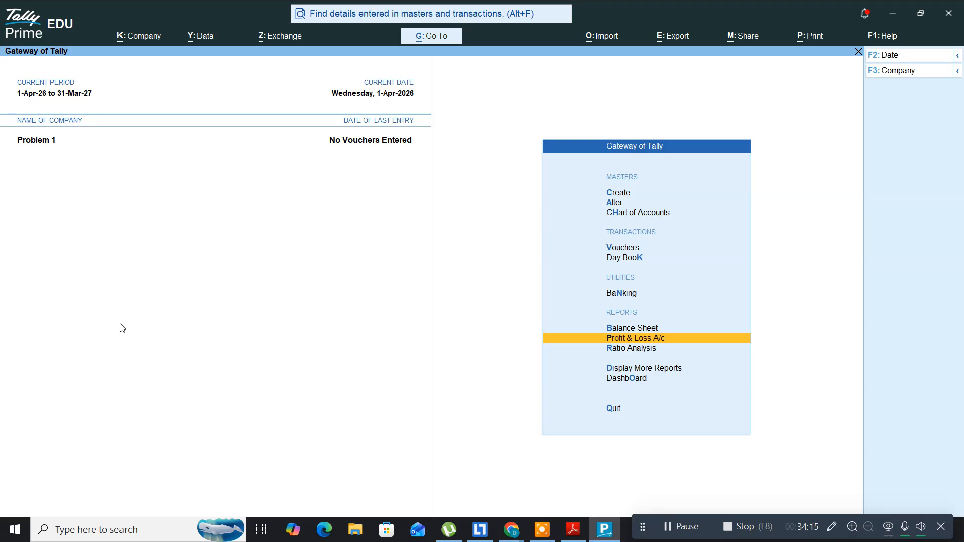
key(Up)
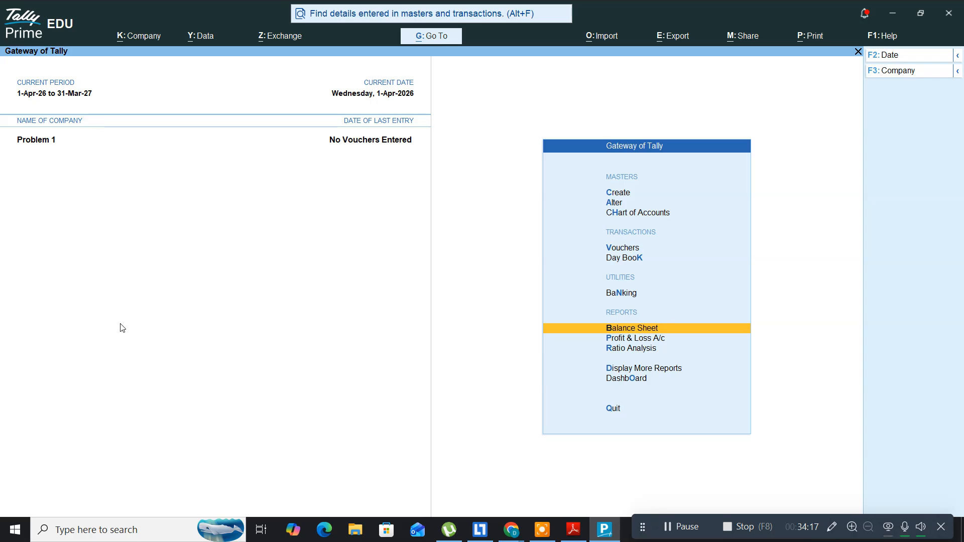
key(Return)
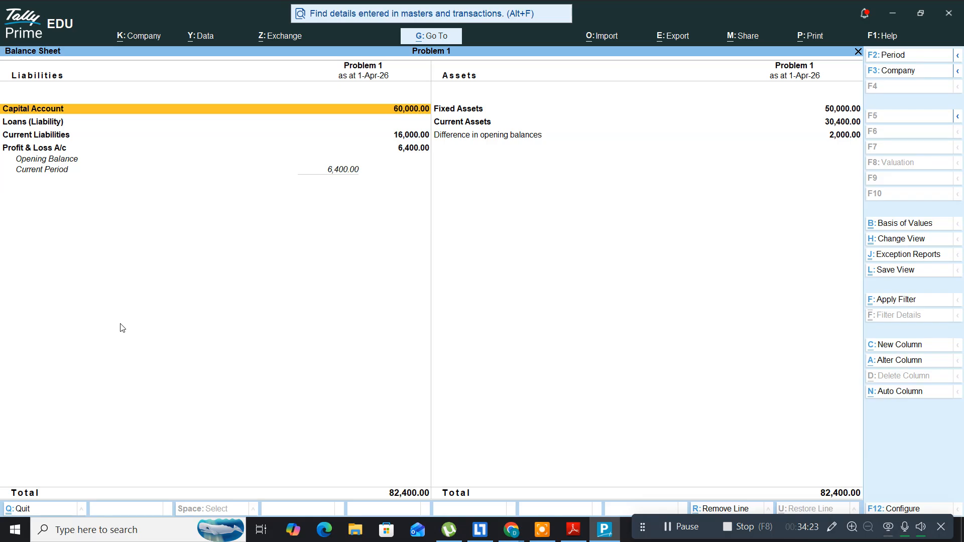
key(alt)
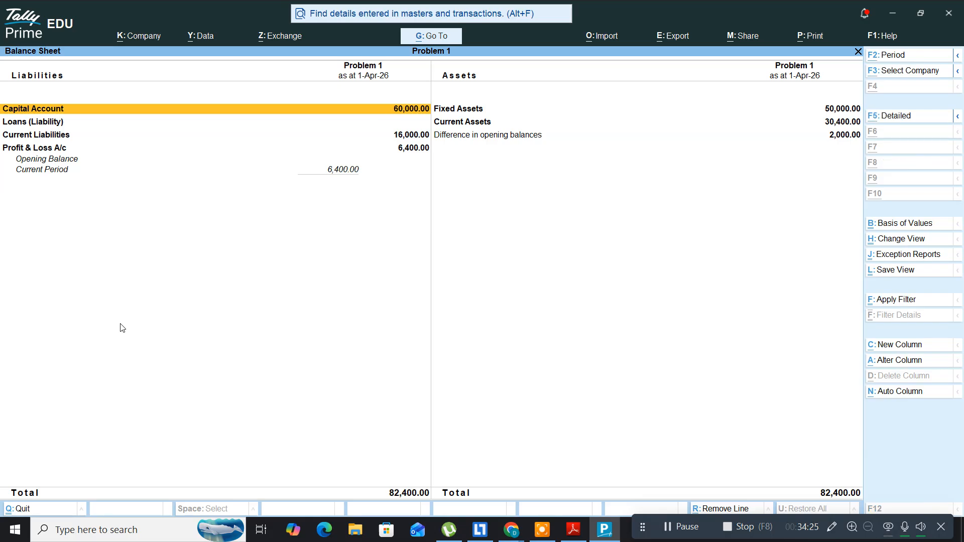
key(alt+F5)
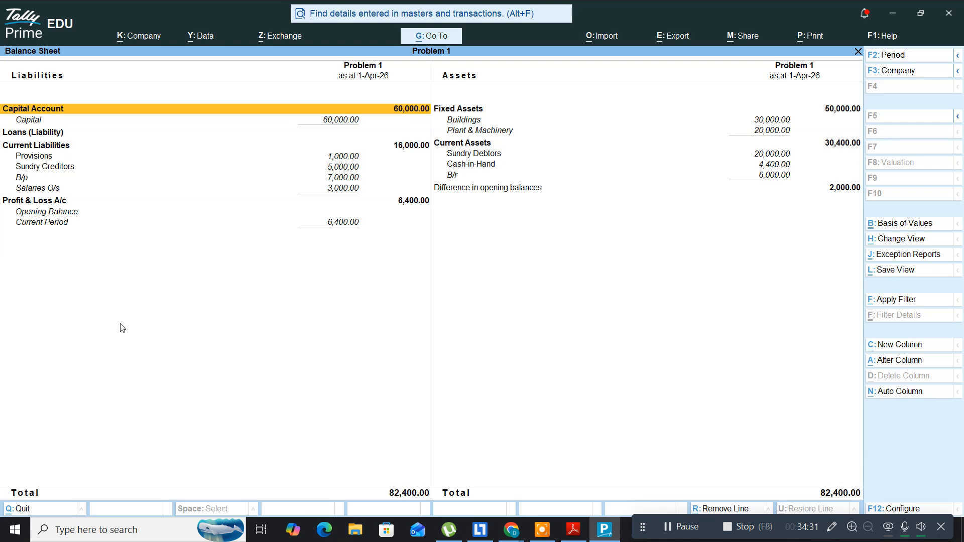
key(Escape)
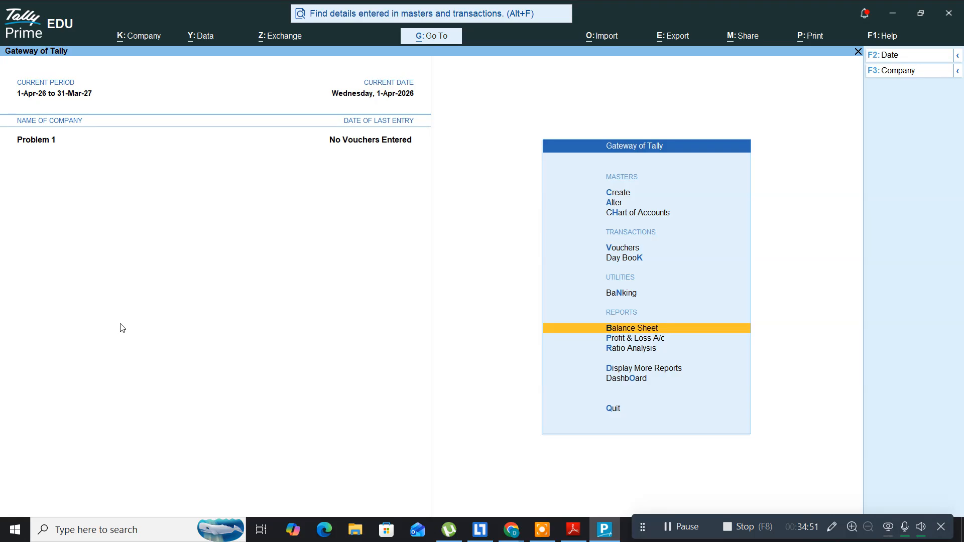
Step: Open the Reserve for Bad Debts ledger for alteration and move it under the Indirect Expenses group
key(Up)
key(Up)
key(Up)
key(Up)
key(Up)
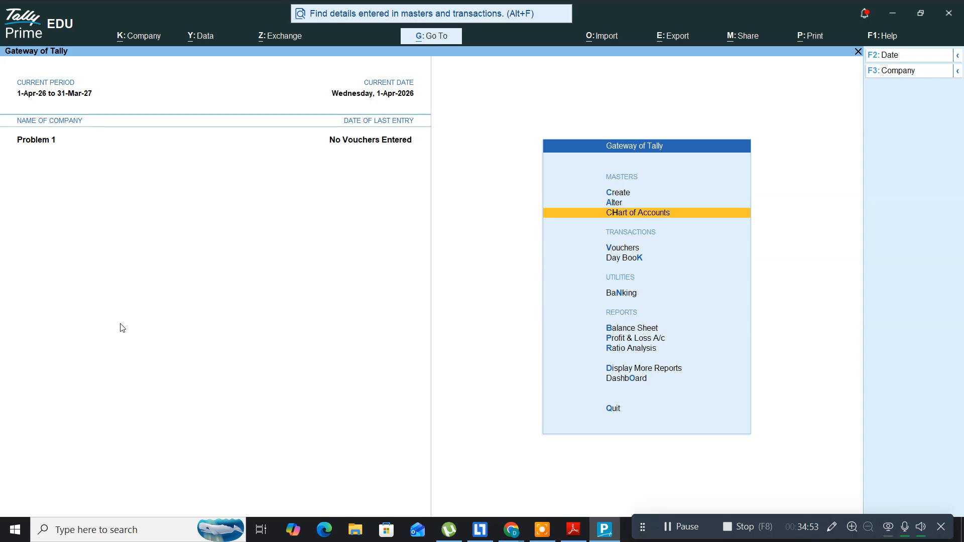
key(Return)
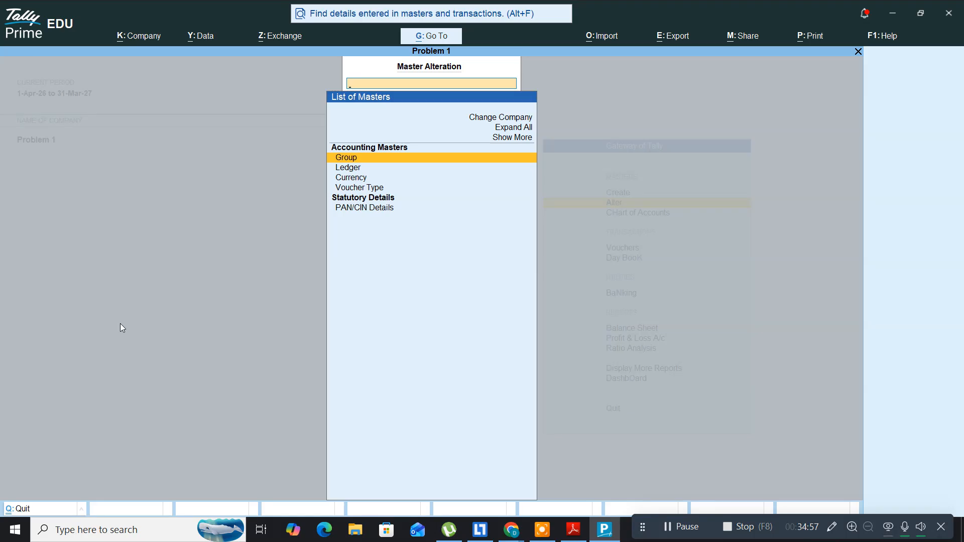
key(Down)
key(Return)
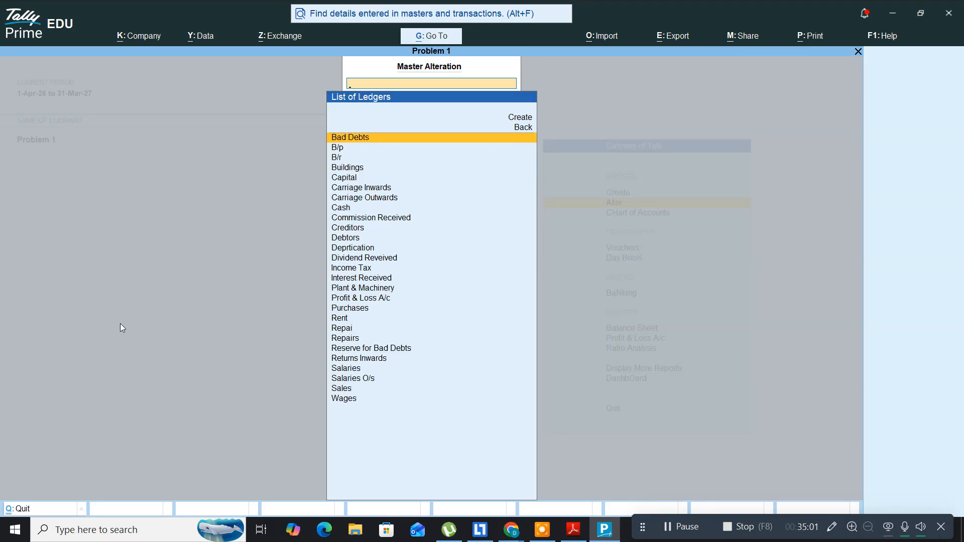
key(Down)
key(Down)
key(Down)
key(Down)
key(Down)
key(Down)
key(Down)
key(Down)
key(Down)
key(Down)
key(Down)
key(Down)
key(Down)
key(Down)
key(Down)
key(Down)
key(Down)
key(Down)
key(Down)
key(Down)
key(Down)
key(Return)
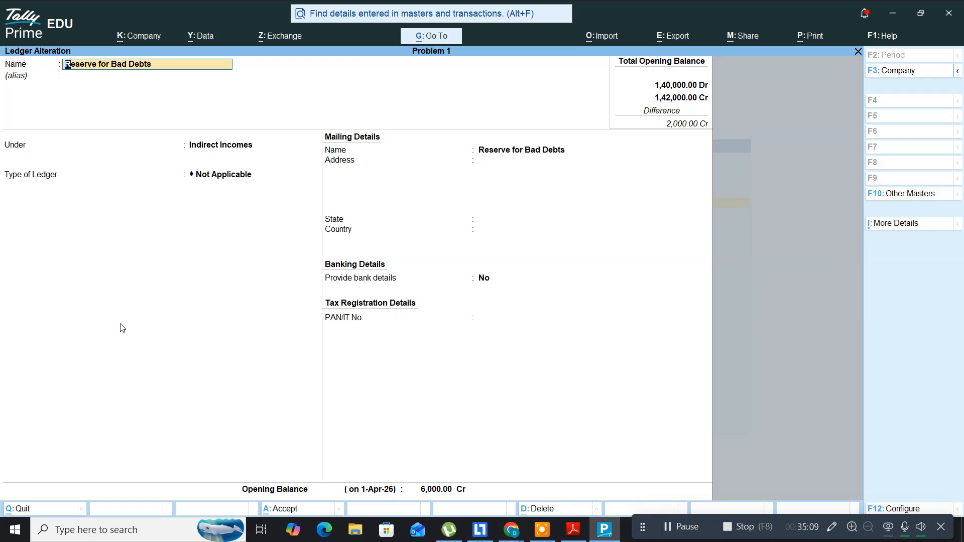
key(Return)
key(Return)
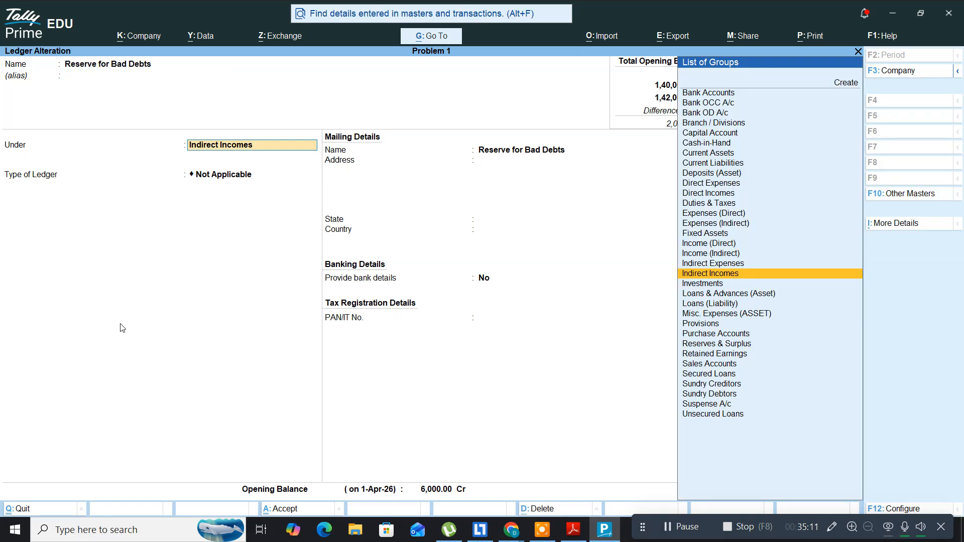
text(Indirect e)
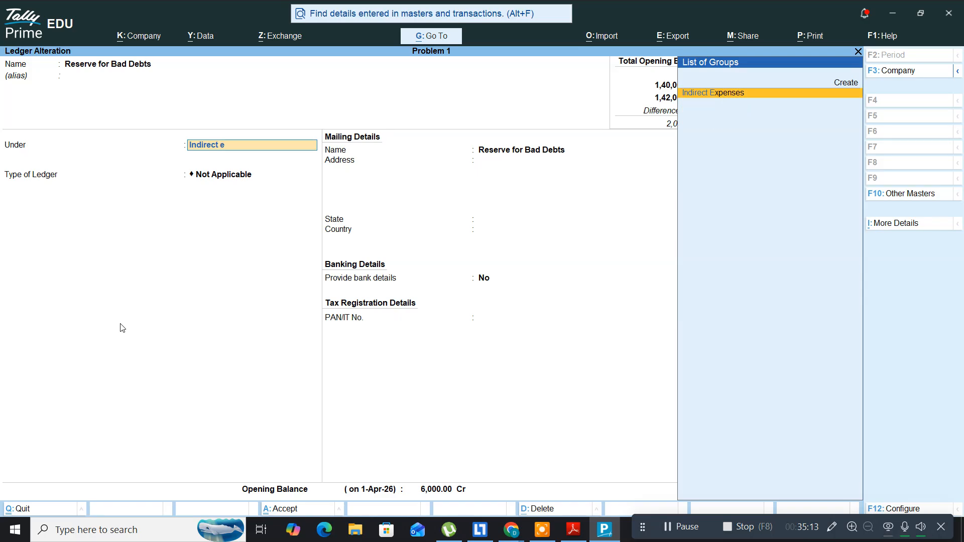
key(Return)
Step: Set the Reserve for Bad Debts opening balance to Dr, save the ledger, and return to the Gateway of Tally
key(Return)
key(Return)
key(Return)
text(dr)
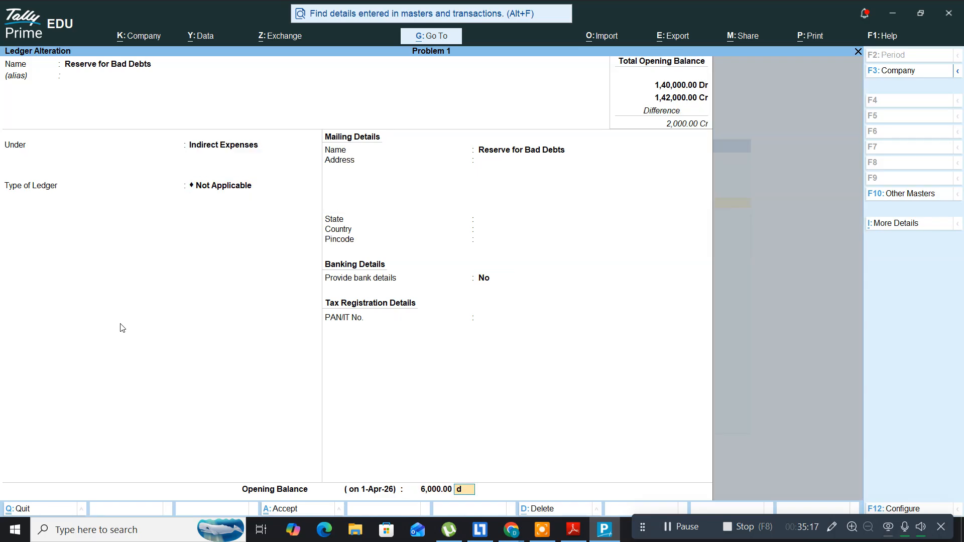
key(Return)
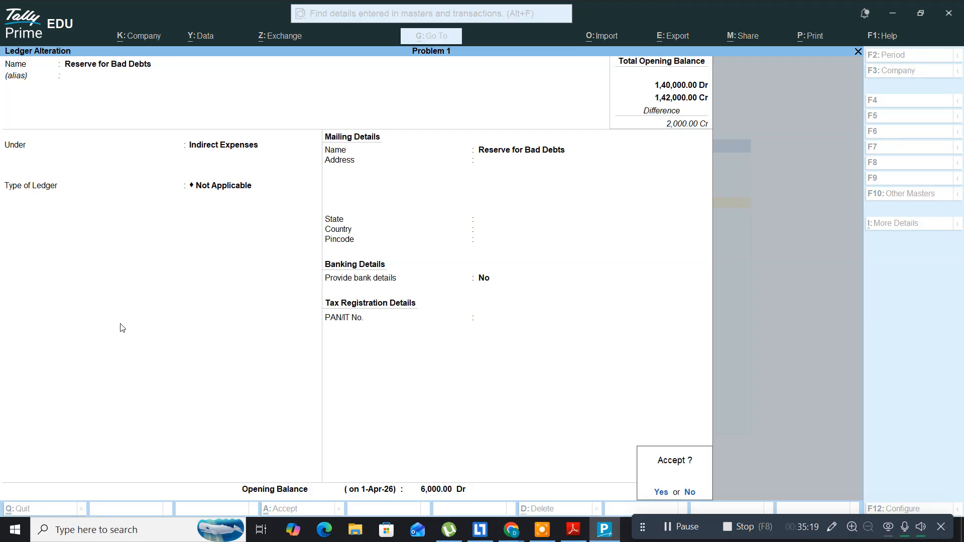
key(Return)
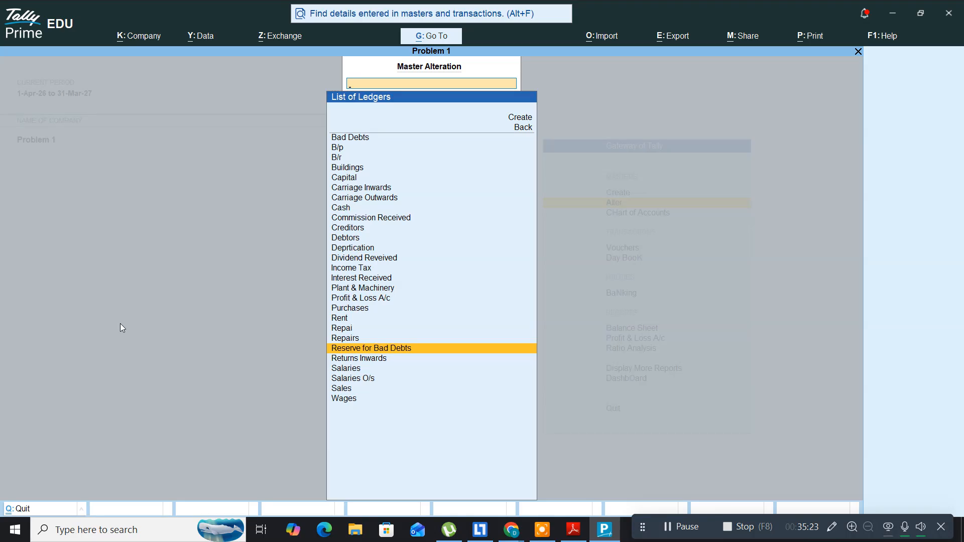
key(Escape)
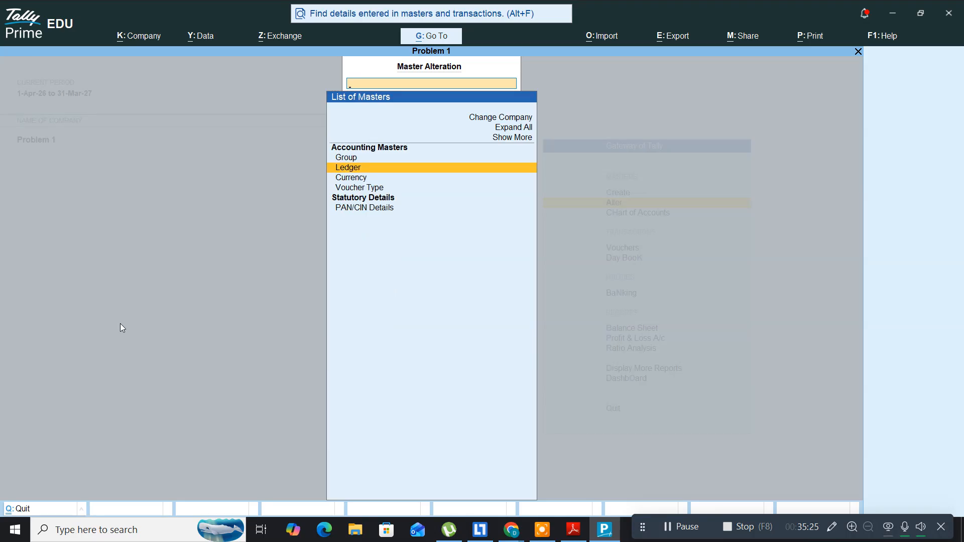
key(Escape)
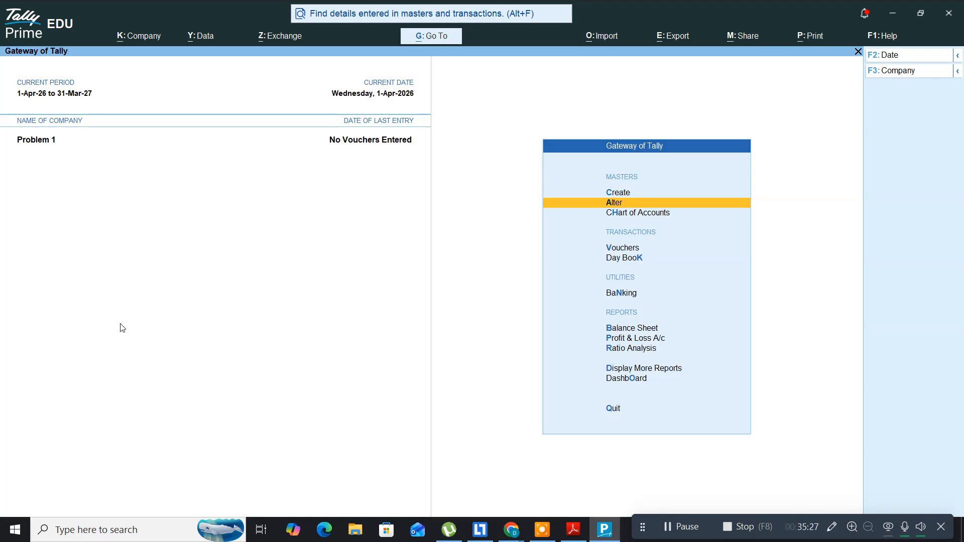
Step: Open the Trial Balance report of Problem 1 to examine the closing balances by group
key(Down)
key(Down)
key(Down)
key(Down)
key(Down)
key(Down)
key(Down)
key(Down)
key(Return)
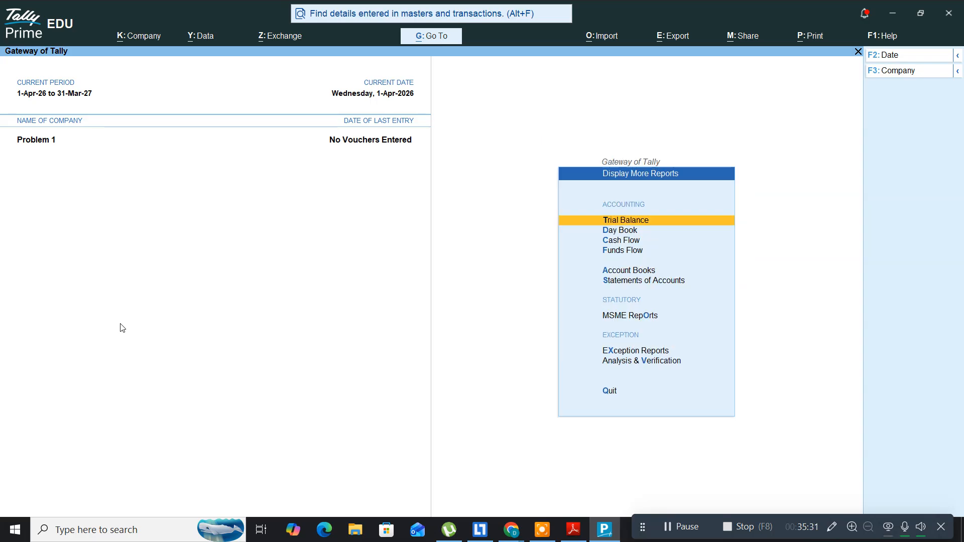
key(Return)
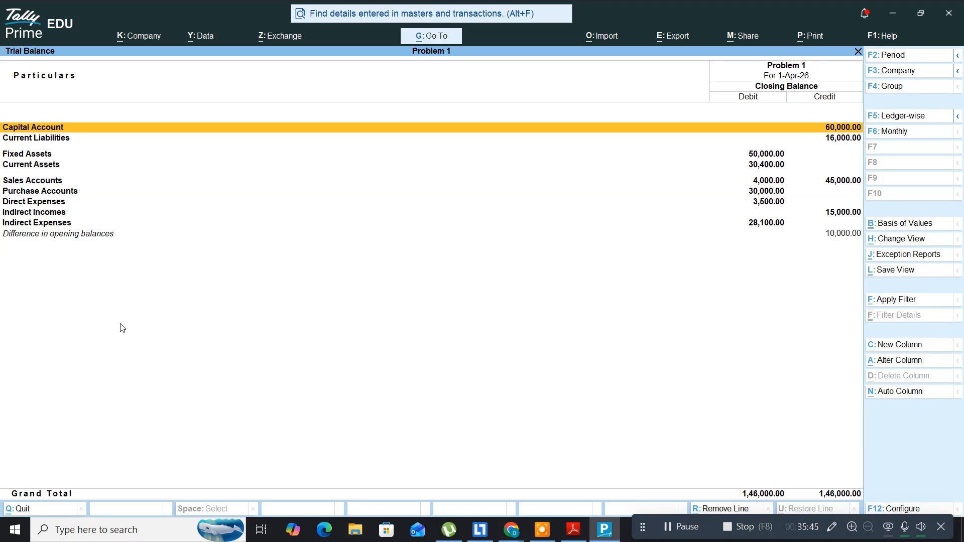
key(F2)
key(BackSpace)
key(Escape)
key(Escape)
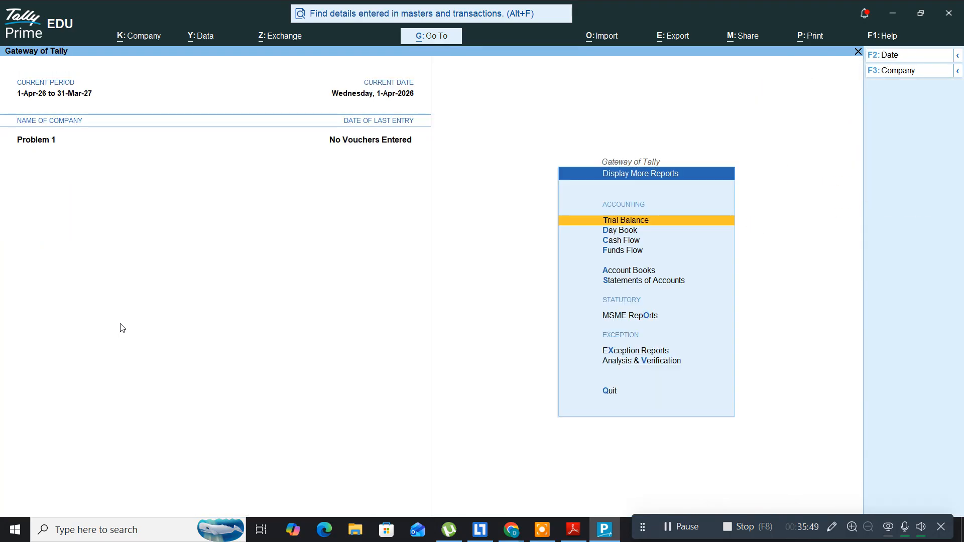
Step: Reopen the Trial Balance, show it ledger-wise to examine each account, and return to the Gateway of Tally
key(Return)
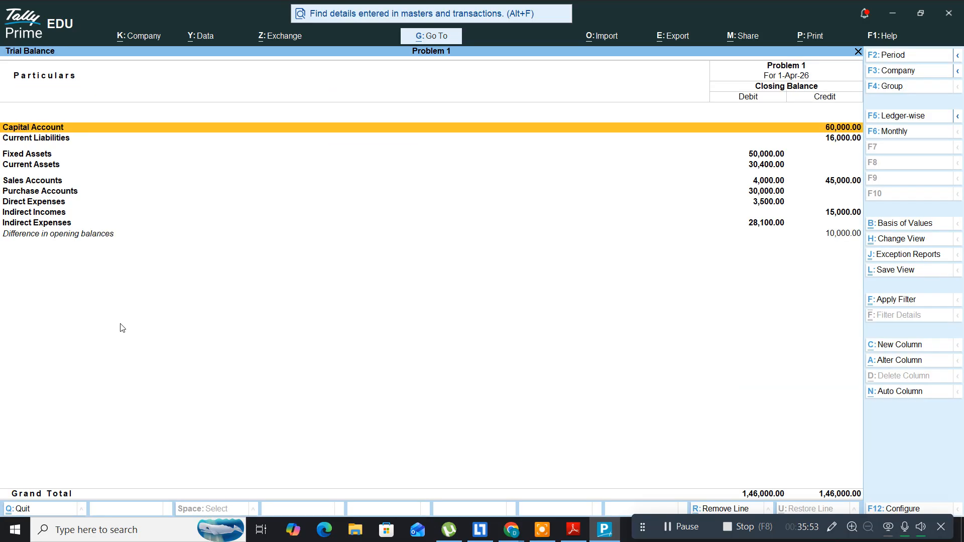
key(F5)
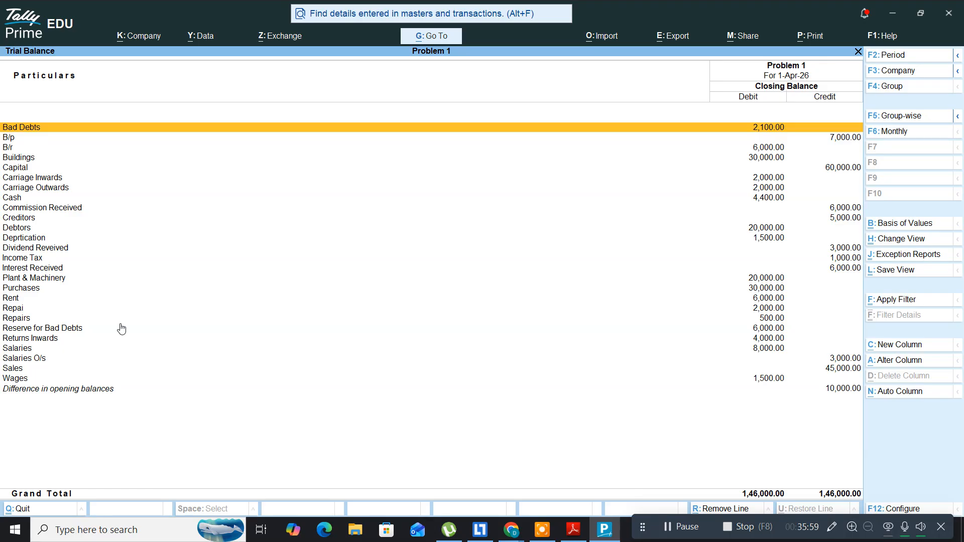
key(Escape)
key(Escape)
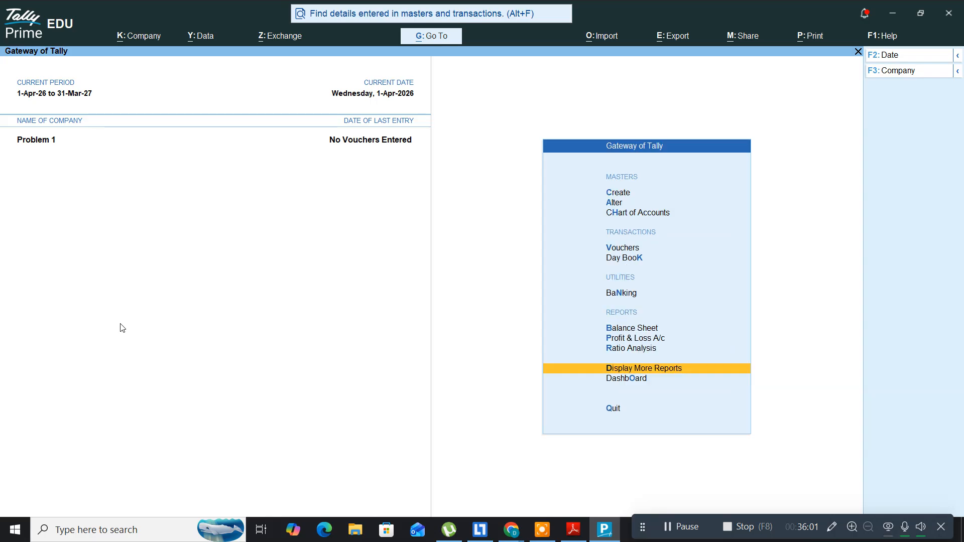
Step: Open the detailed Profit & Loss A/c and check the Reserve for bad debts entry in tally9.pdf in Adobe Reader before returning to TallyPrime
key(Up)
key(Up)
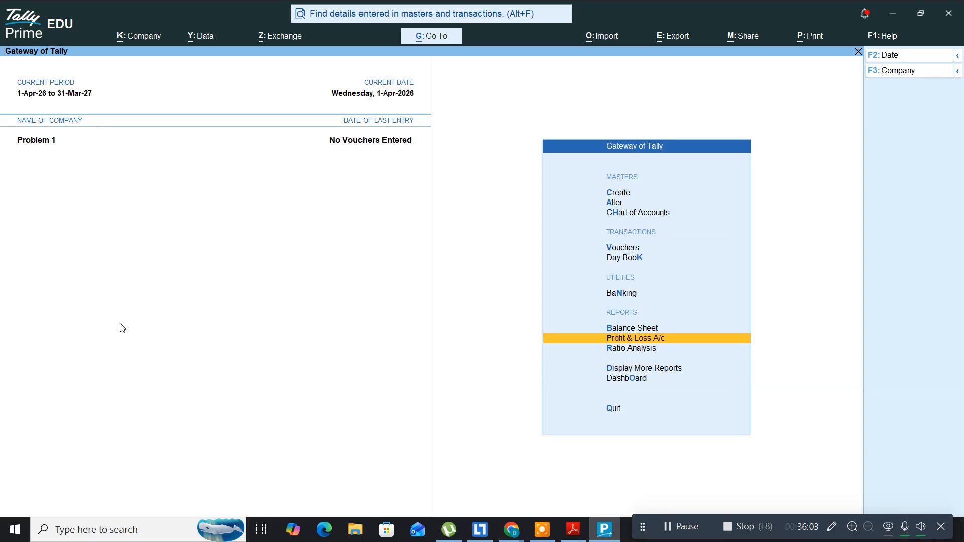
key(Return)
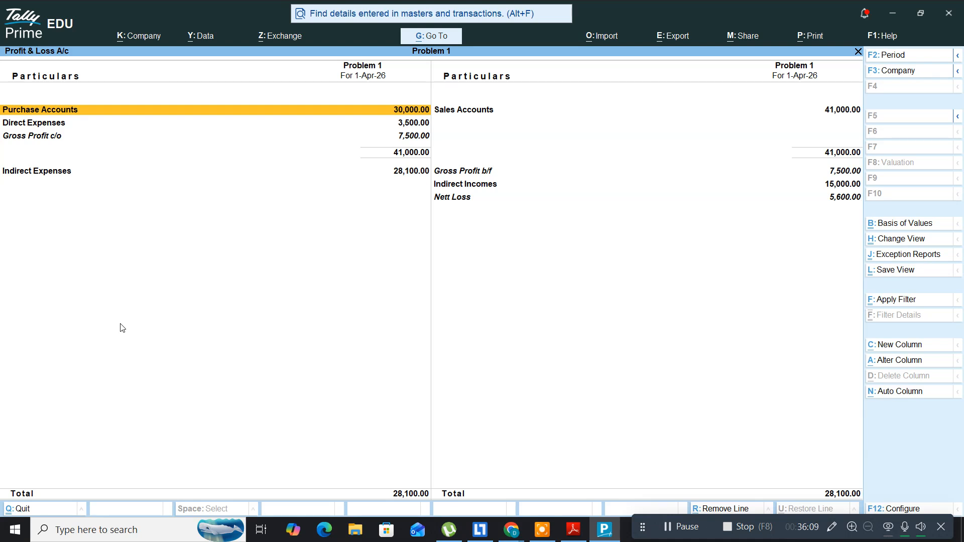
key(alt+F1)
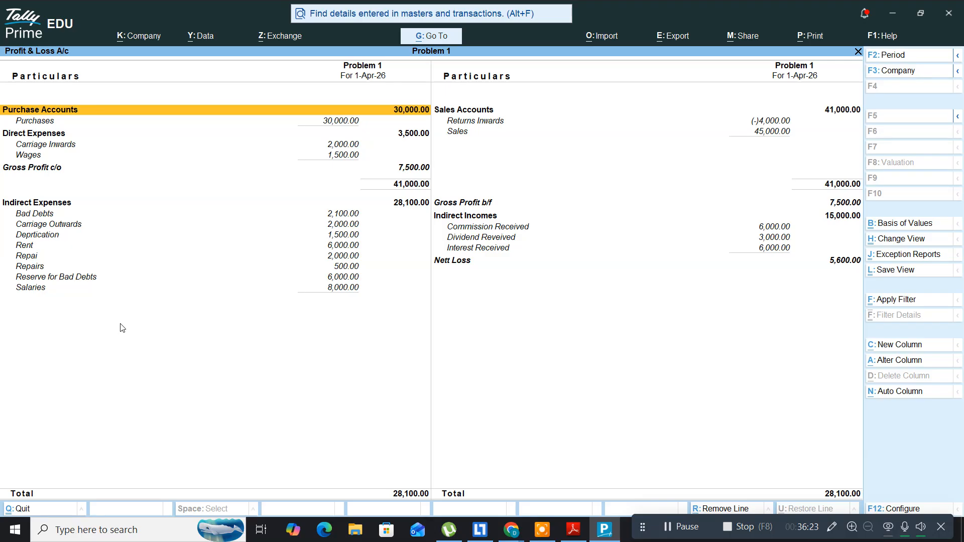
key(alt+Tab)
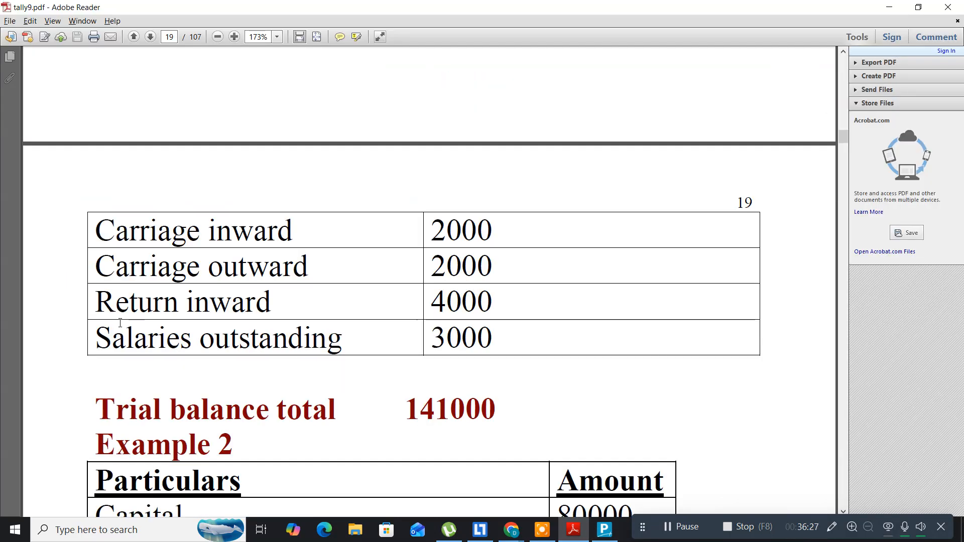
scroll(243, 222, up, 8)
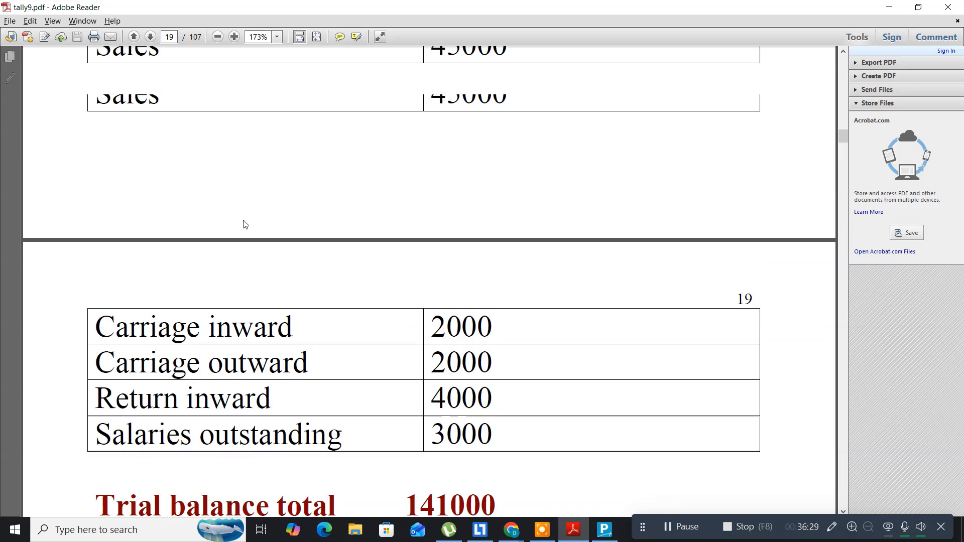
scroll(244, 224, up, 1)
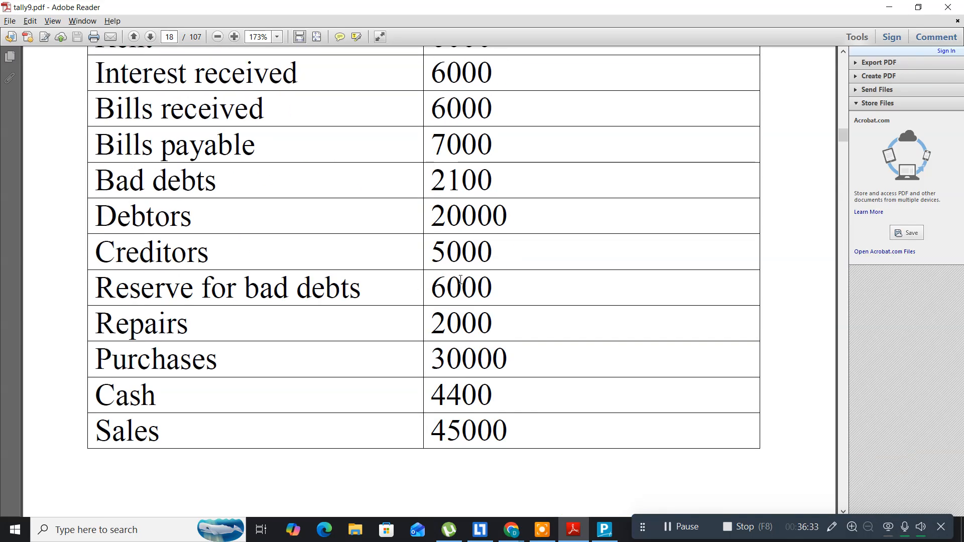
key(alt+Tab)
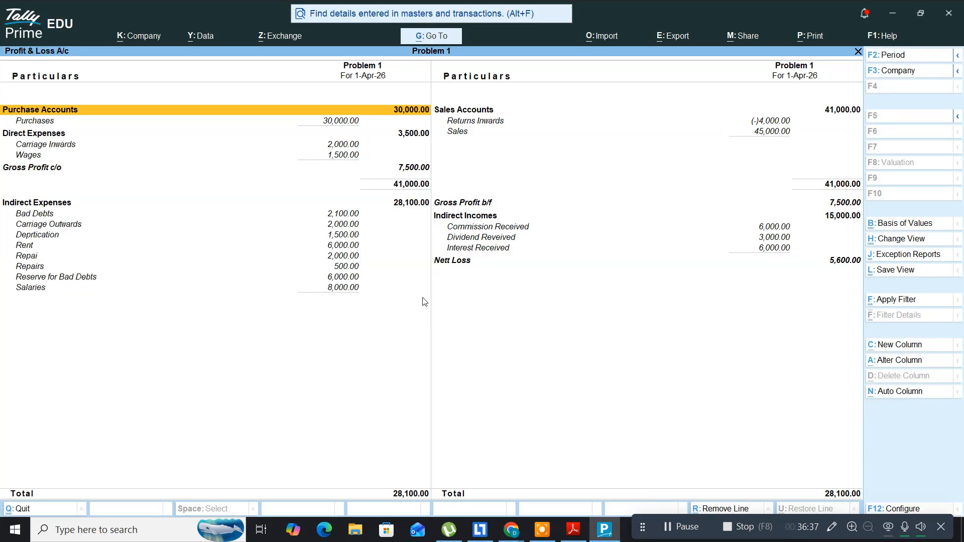
Step: Go through the expense lines of the Profit & Loss A/c one by one as far as Salaries
key(Down)
key(Down)
key(Down)
key(Down)
key(Down)
key(Down)
key(Down)
key(Down)
key(Down)
key(Down)
key(Down)
key(Down)
key(Down)
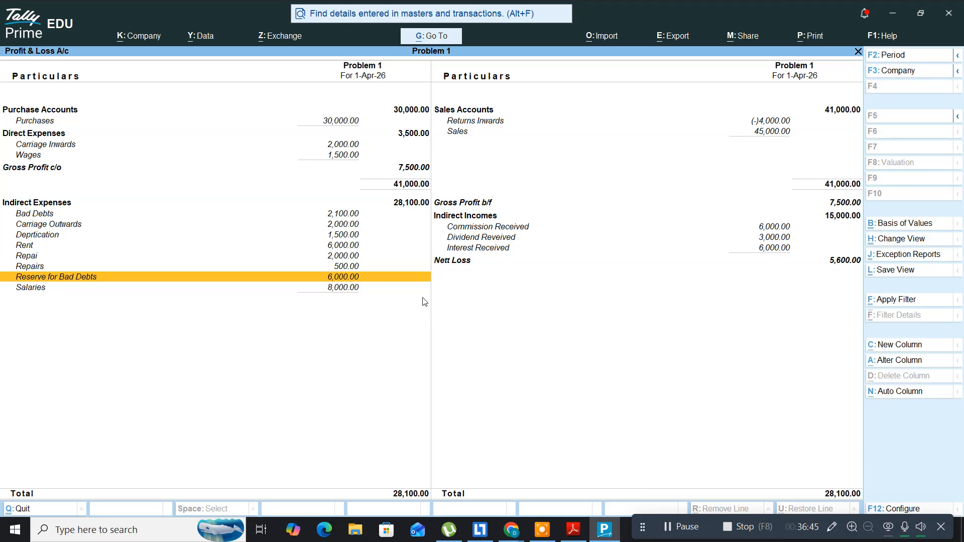
key(Down)
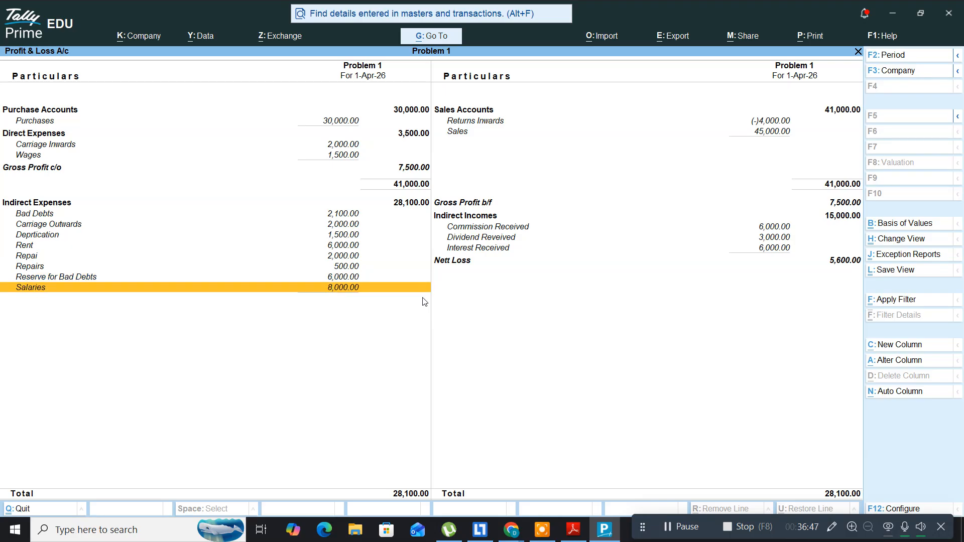
Step: Switch to tally9.pdf in Adobe Reader and check the Ledger 1 particulars and amounts from Capital onwards
key(alt+Tab)
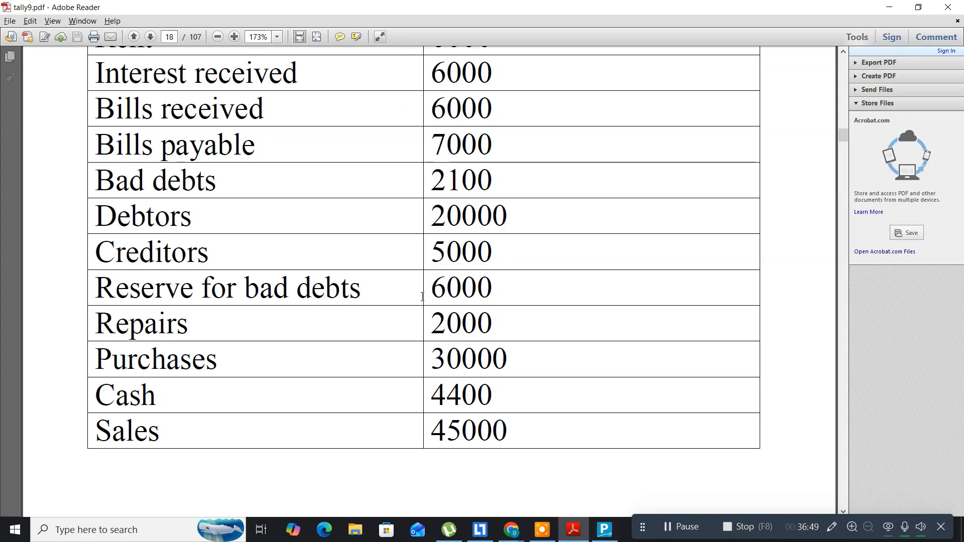
scroll(387, 313, up, 3)
scroll(386, 313, up, 10)
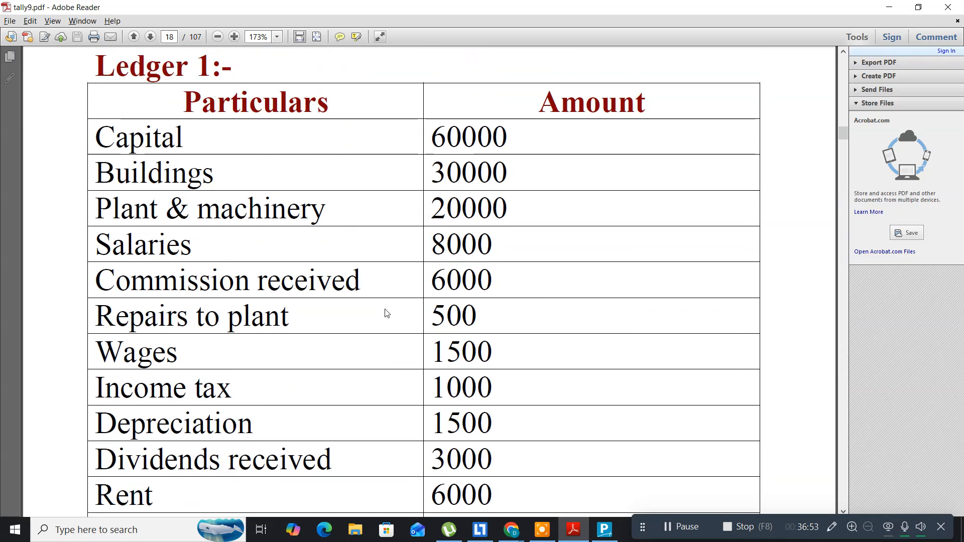
scroll(386, 313, down, 2)
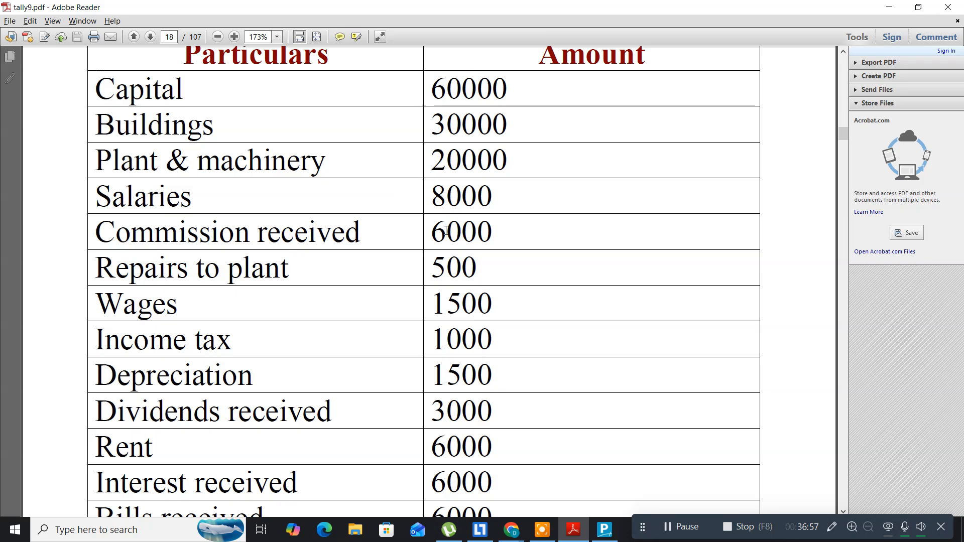
Step: Compare the Profit & Loss A/c with the Ledger 1 amounts in tally9.pdf down to Sales, and return to TallyPrime's Gateway of Tally
key(alt+Tab)
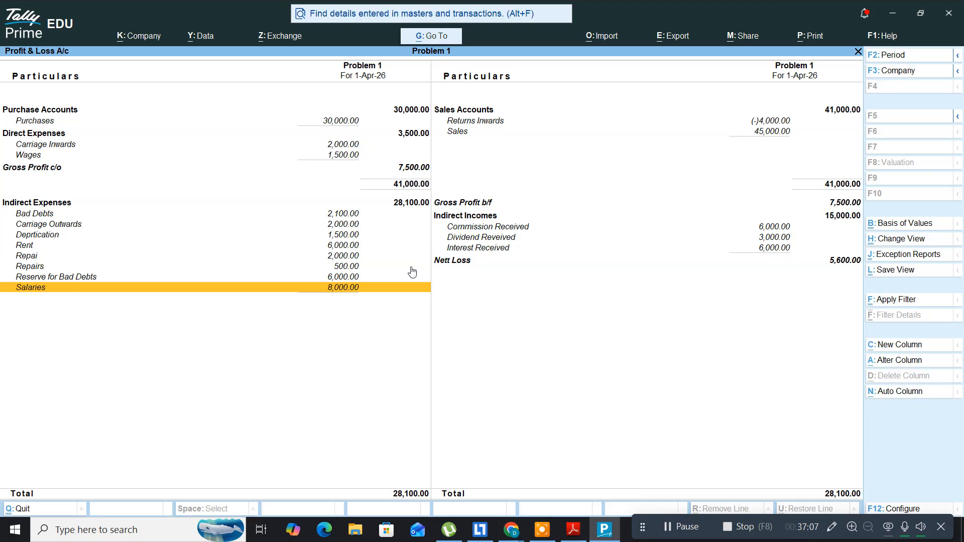
key(alt)
key(alt+Tab)
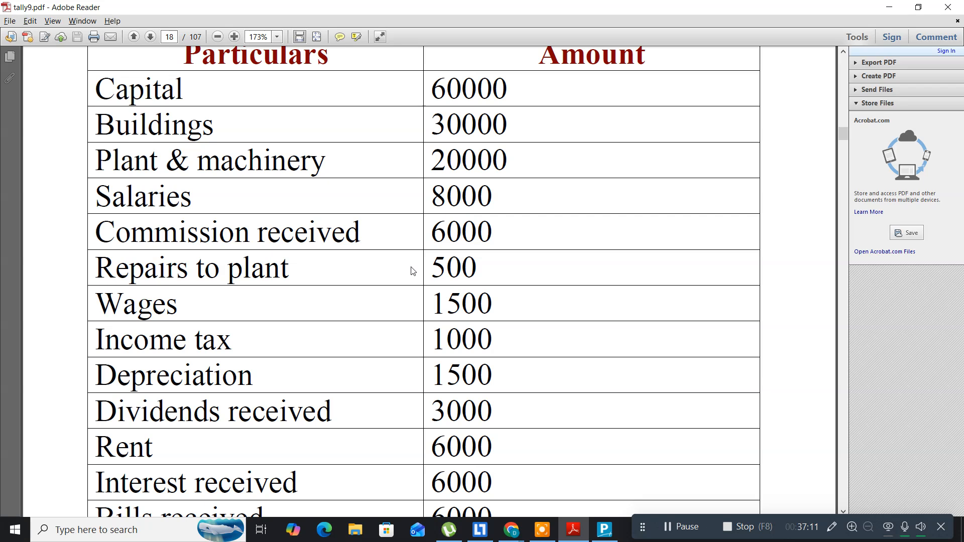
scroll(413, 271, down, 1)
scroll(413, 271, down, 13)
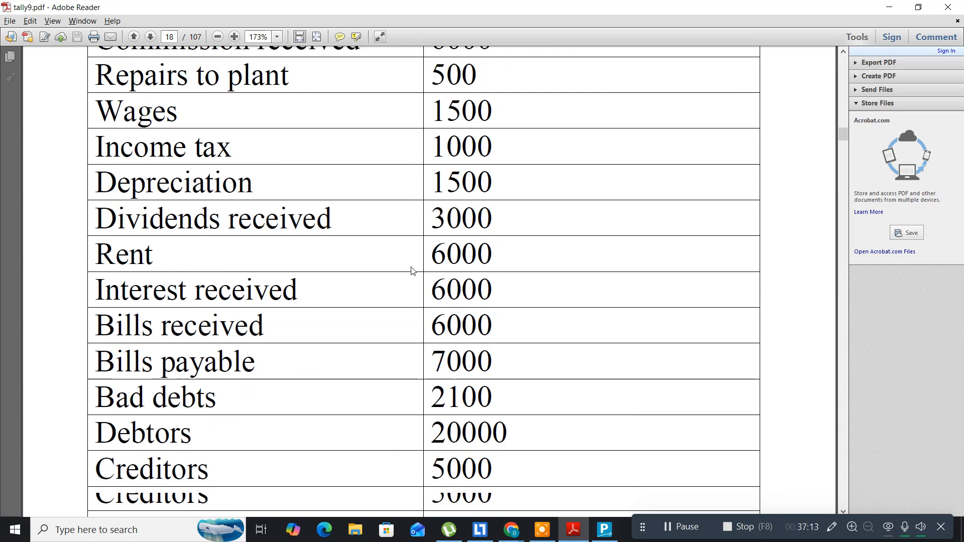
scroll(412, 271, down, 1)
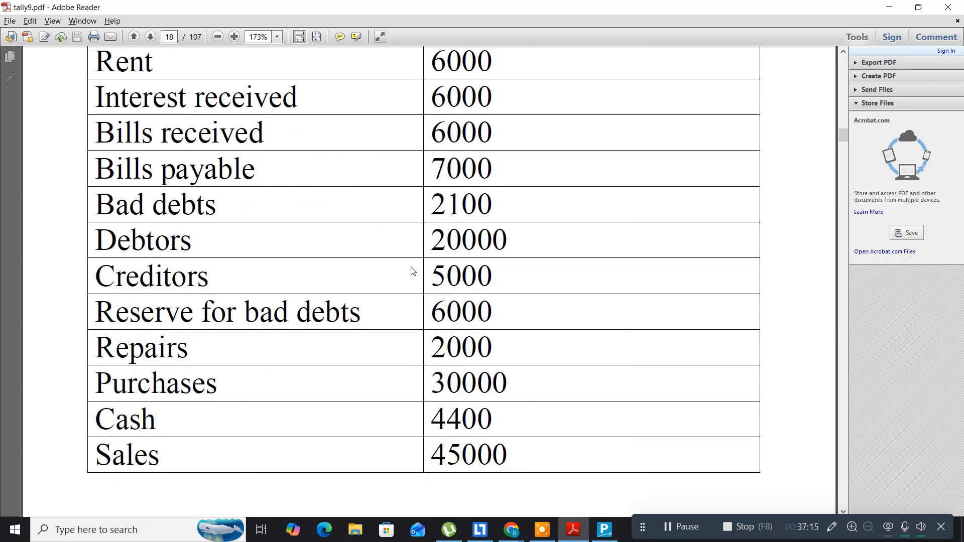
key(alt+Tab)
key(Escape)
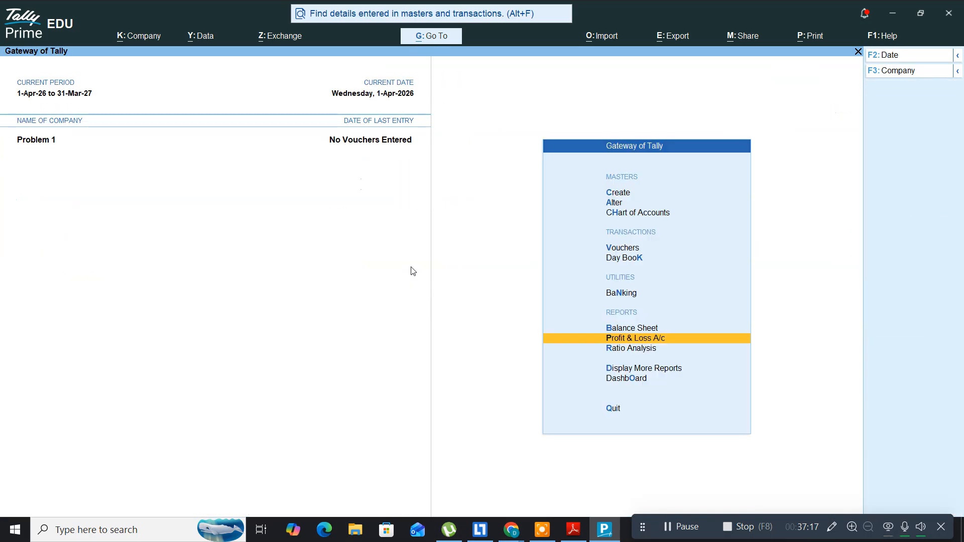
Step: Open a blank ledger creation form and check the difference in the total opening balance
key(Up)
key(Up)
key(Up)
key(Up)
key(Up)
key(Up)
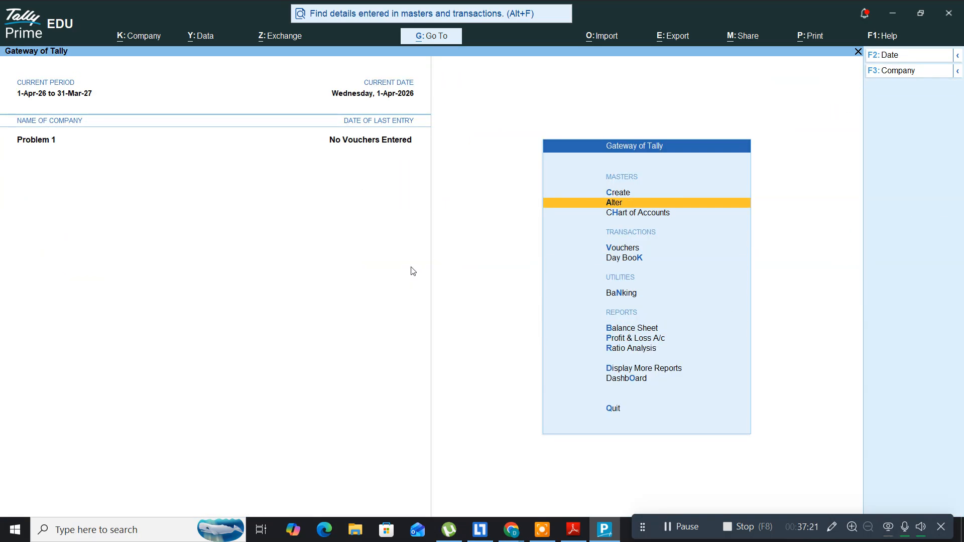
key(Up)
key(Return)
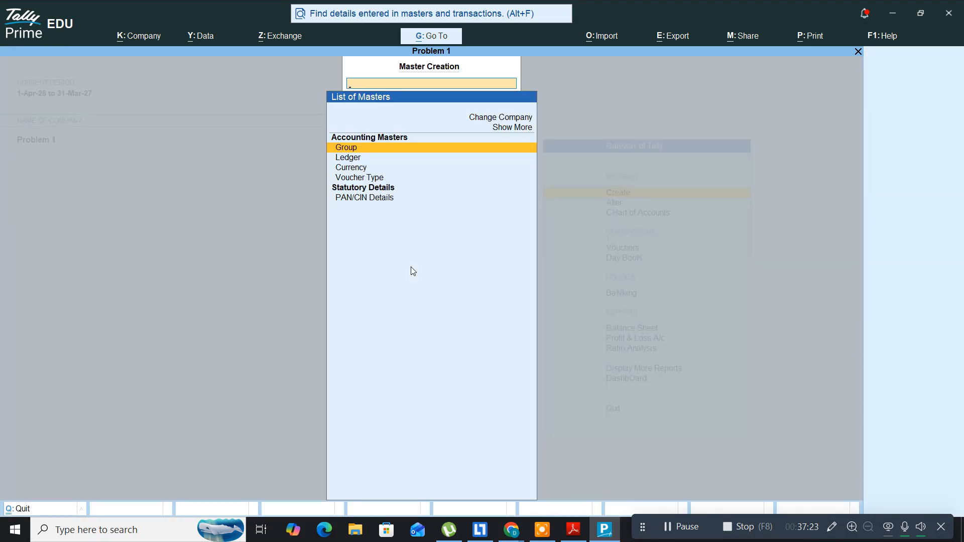
key(Down)
key(Return)
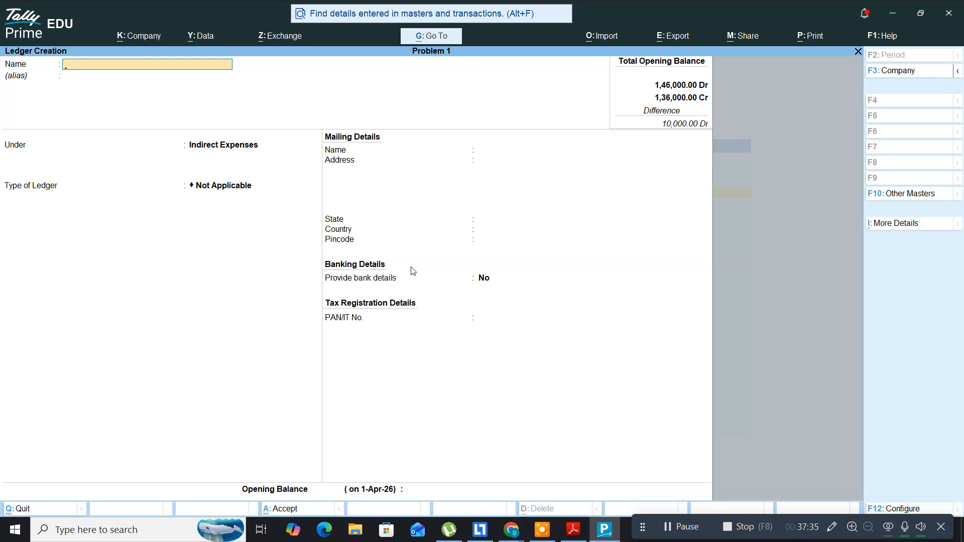
Step: View the Wages ledger's details, close the ledger forms without saving and return to the Gateway of Tally
key(Escape)
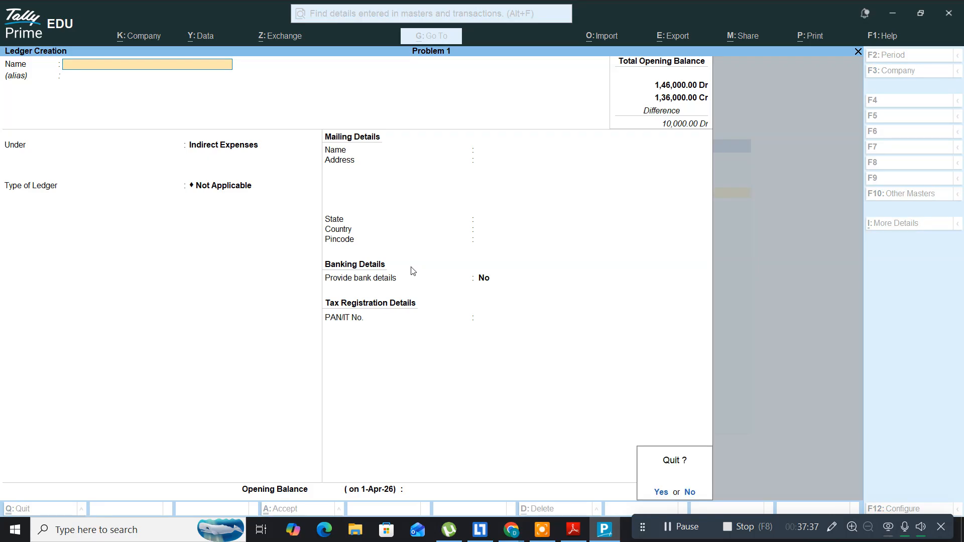
key(y)
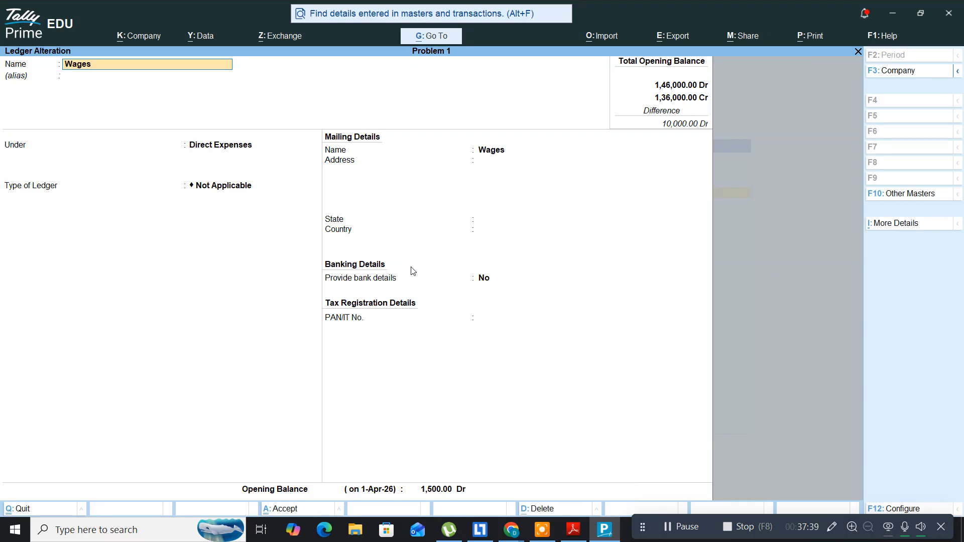
key(BackSpace)
key(Escape)
key(y)
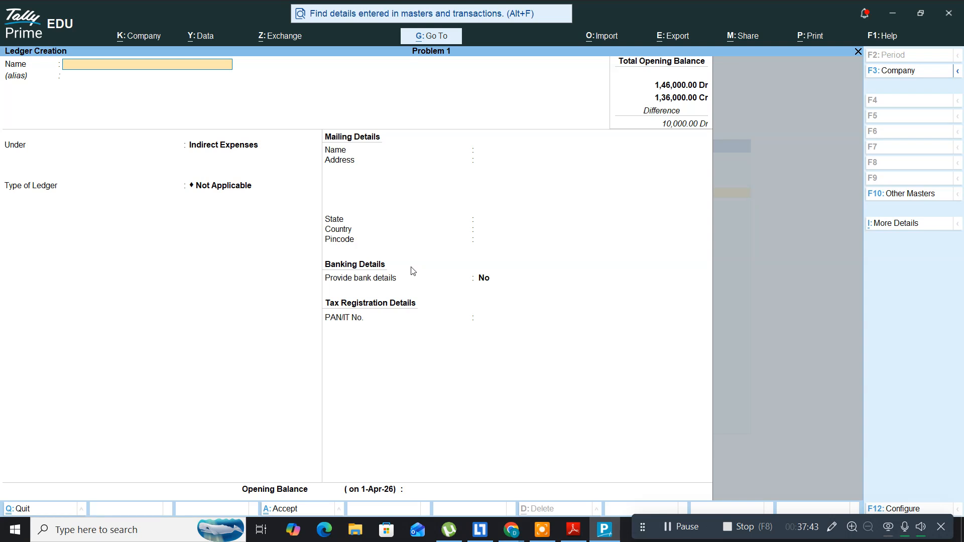
key(Escape)
key(y)
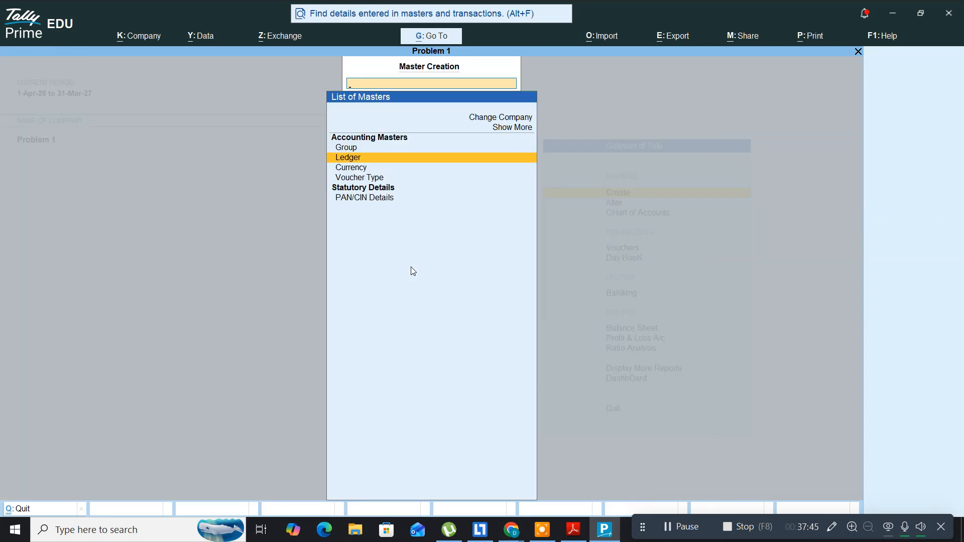
key(Escape)
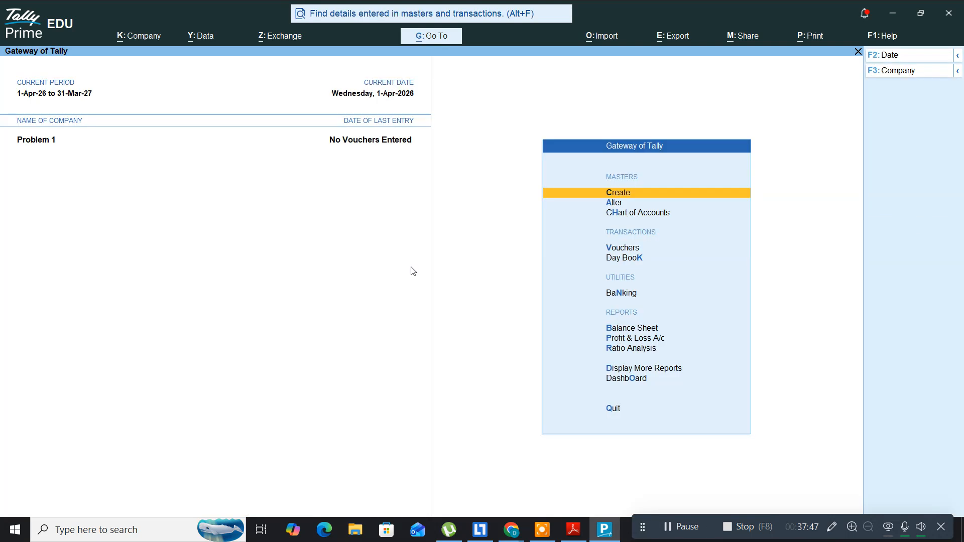
key(Escape)
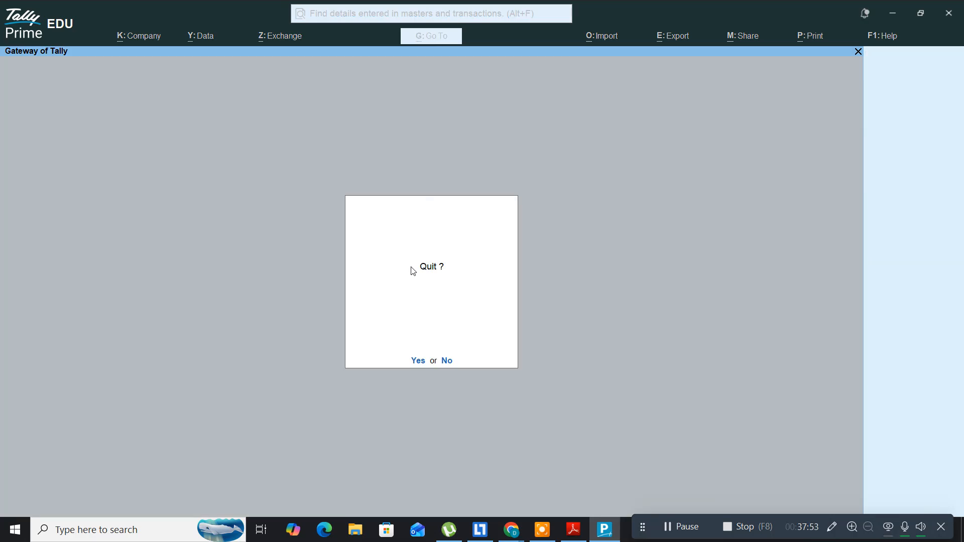
key(Escape)
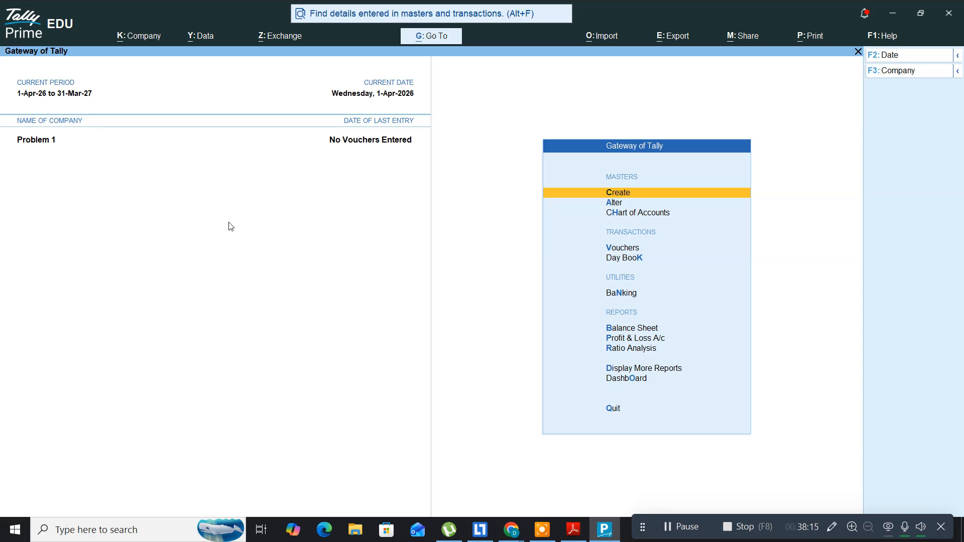
Step: Switch to tally9.pdf in Adobe Reader, recheck the Ledger 1 particulars from Capital to Sales, and return to TallyPrime
key(alt+Tab)
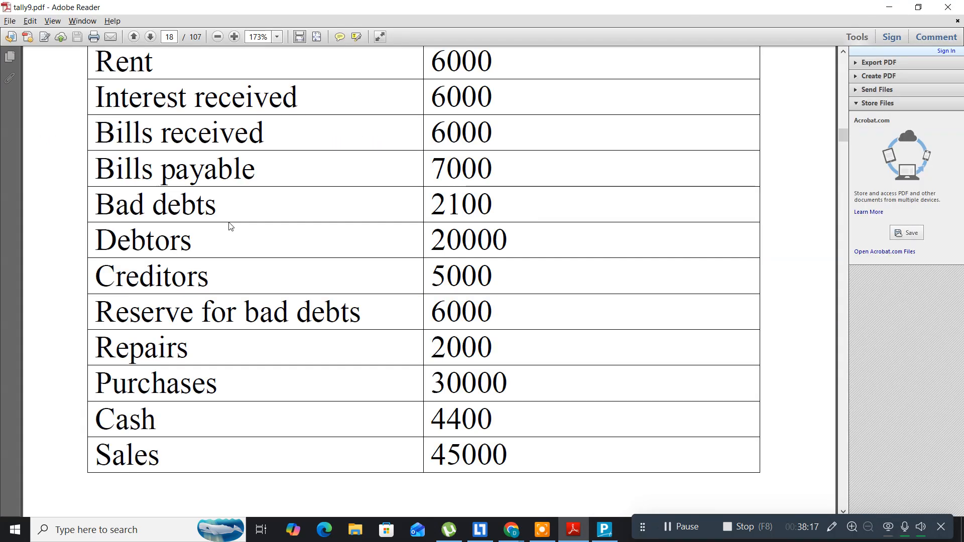
scroll(229, 223, up, 3)
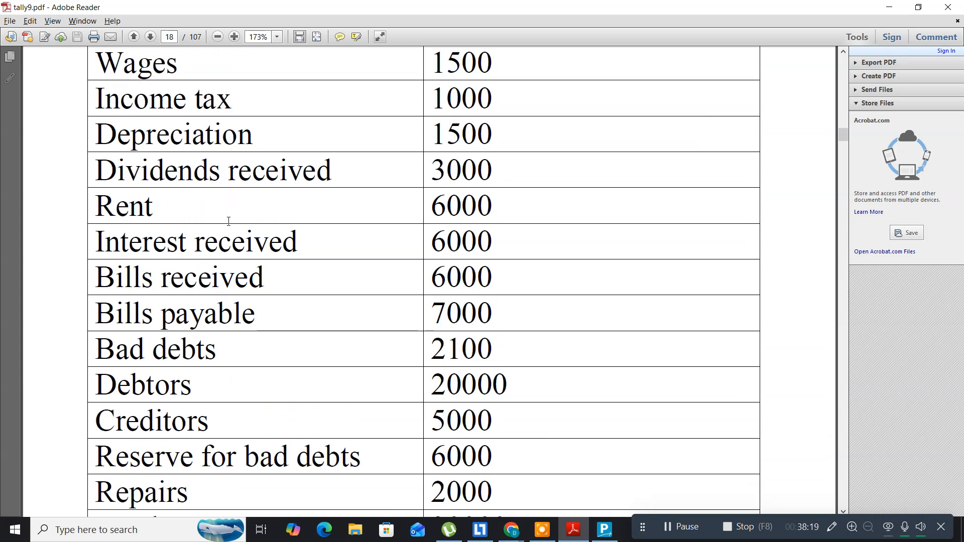
scroll(229, 224, up, 5)
scroll(228, 223, up, 2)
scroll(229, 223, down, 2)
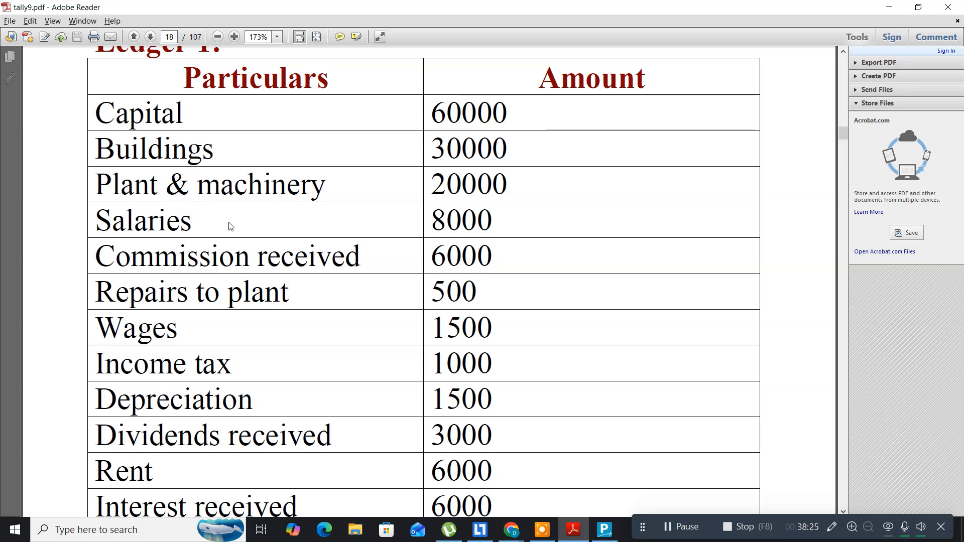
scroll(231, 226, down, 1)
scroll(229, 223, down, 1)
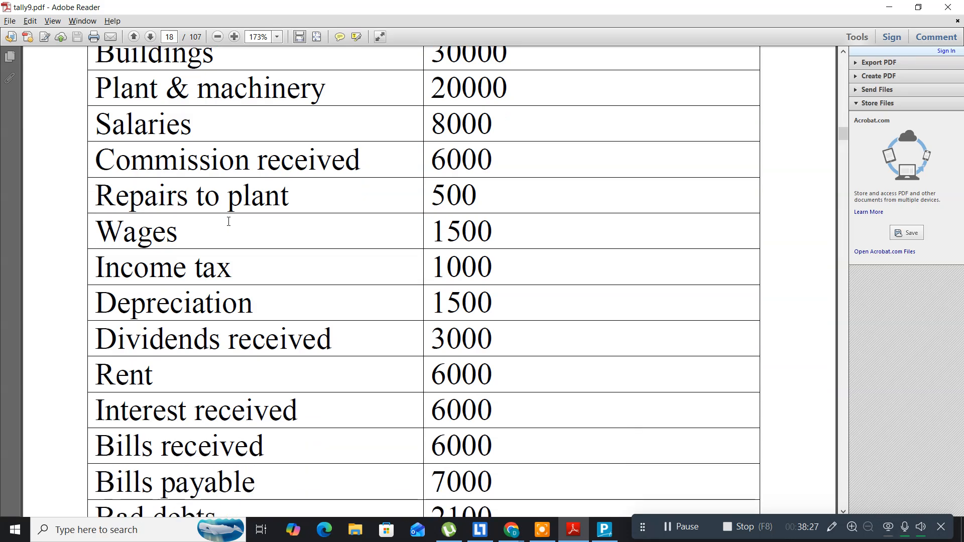
scroll(228, 221, down, 2)
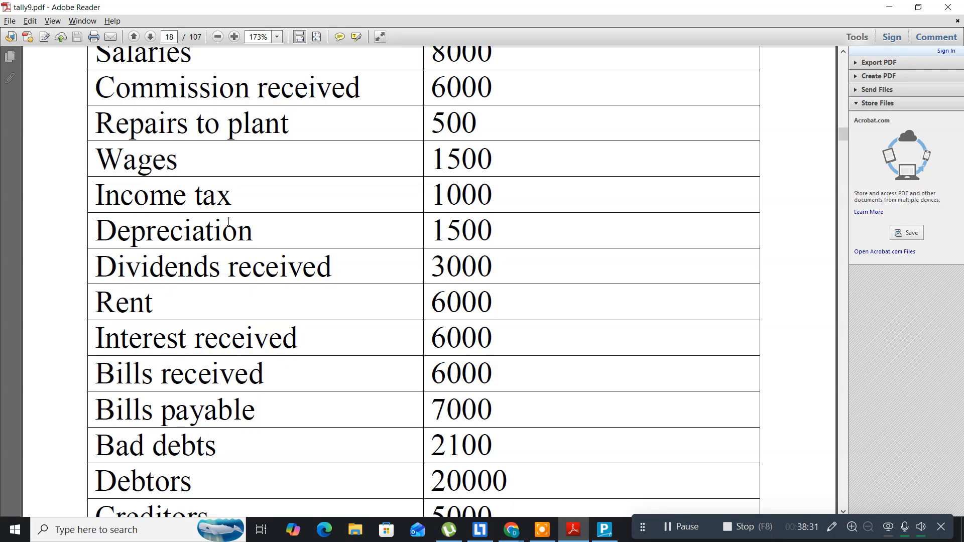
scroll(228, 221, down, 3)
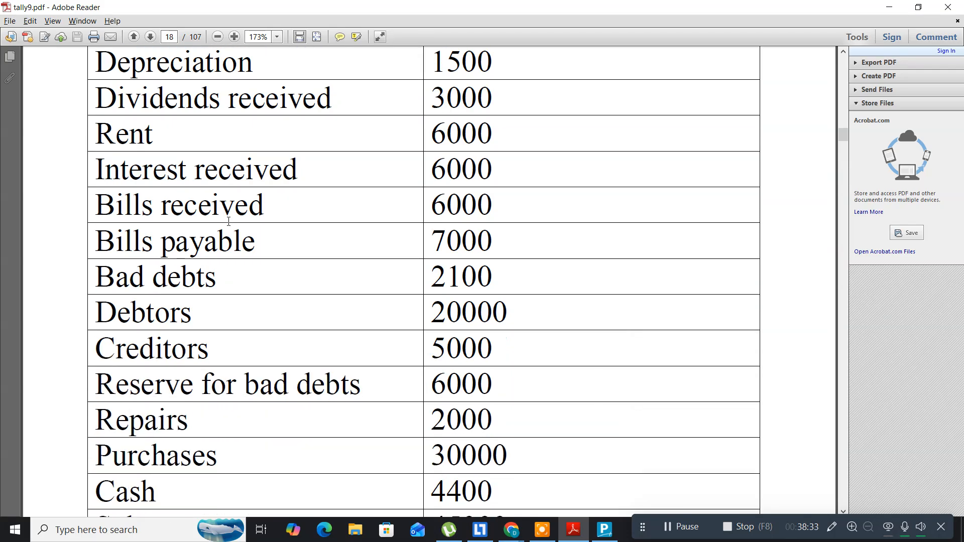
scroll(229, 224, down, 2)
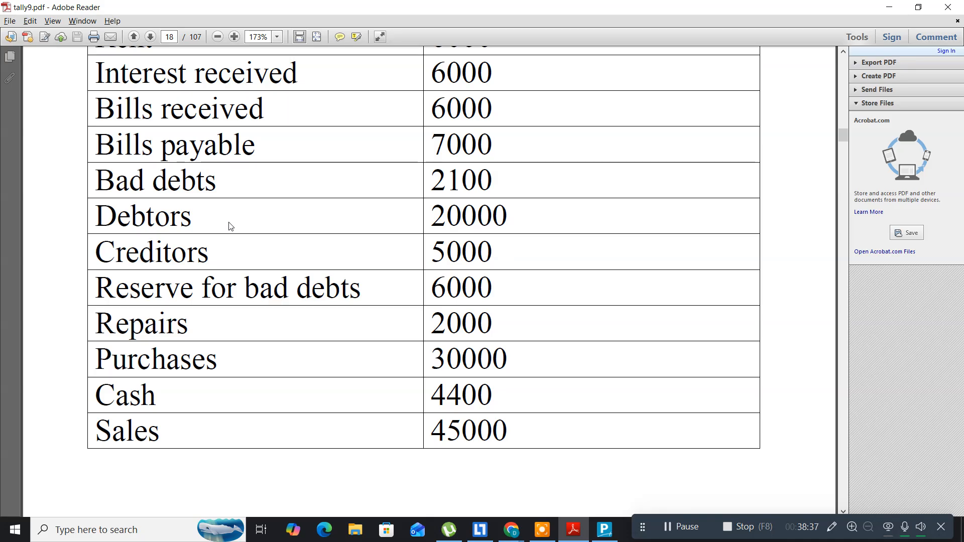
key(alt+Tab)
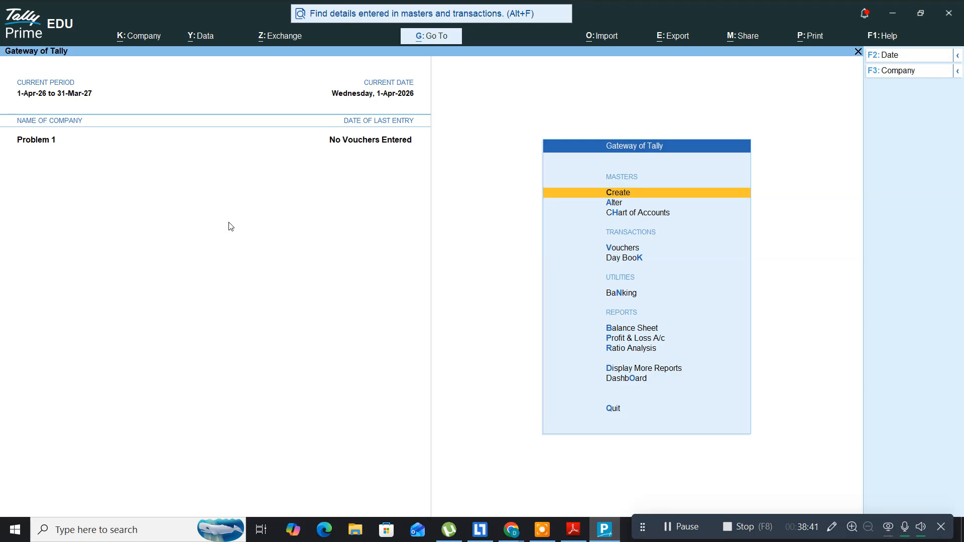
key(Escape)
key(Escape)
Step: Try to delete the misspelled Repai ledger from its alteration form, and cancel the deletion
key(Down)
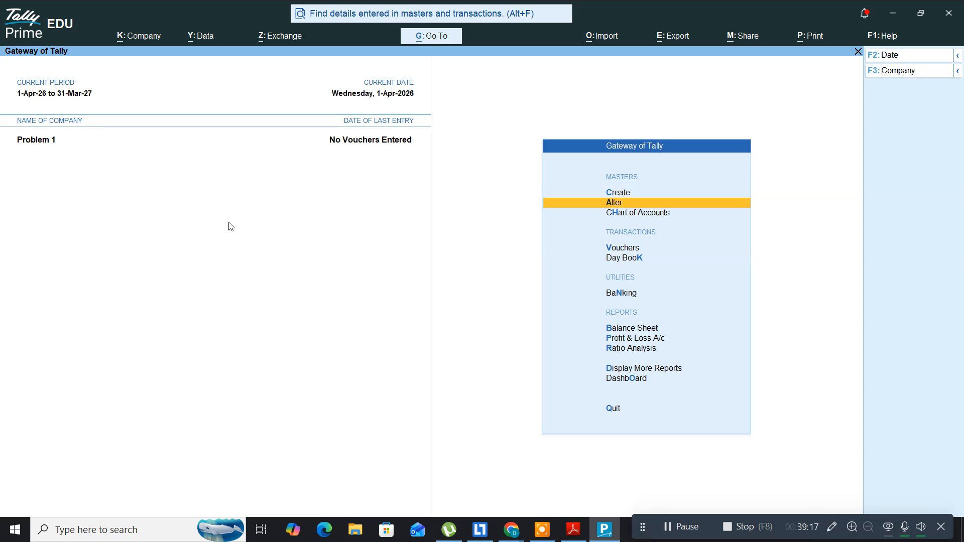
key(Return)
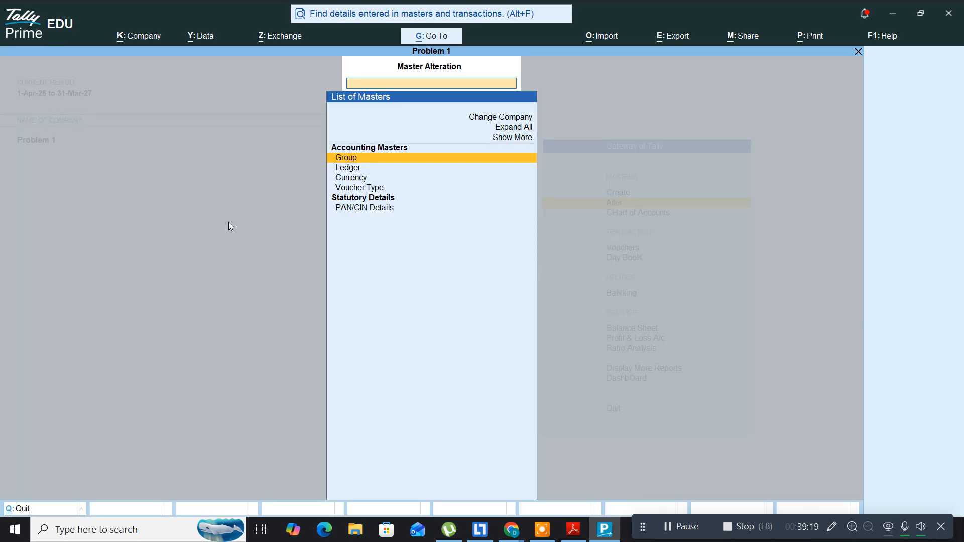
key(Down)
key(Return)
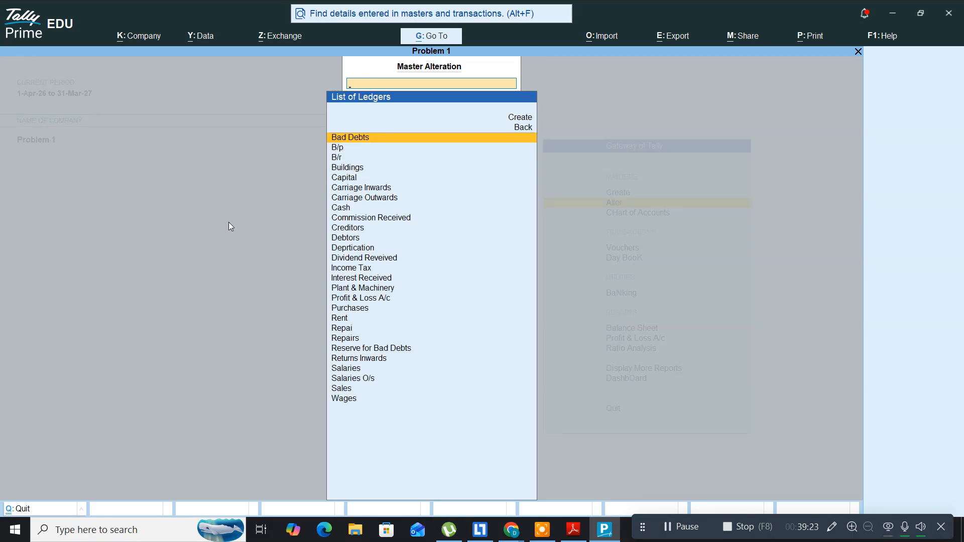
key(Down)
key(Down)
key(Down)
key(Down)
key(Down)
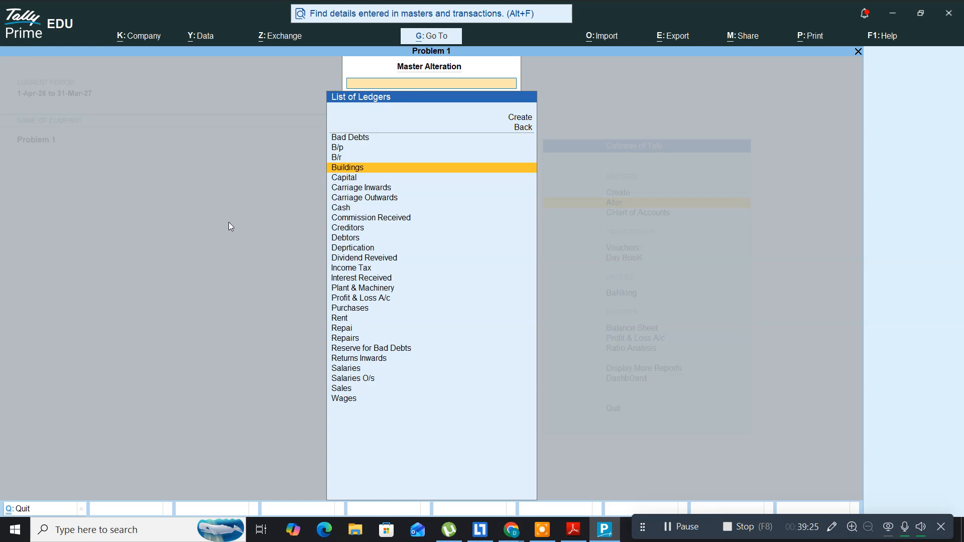
key(Down)
key(Down)
key(Down)
key(Down)
key(Down)
key(Down)
key(Down)
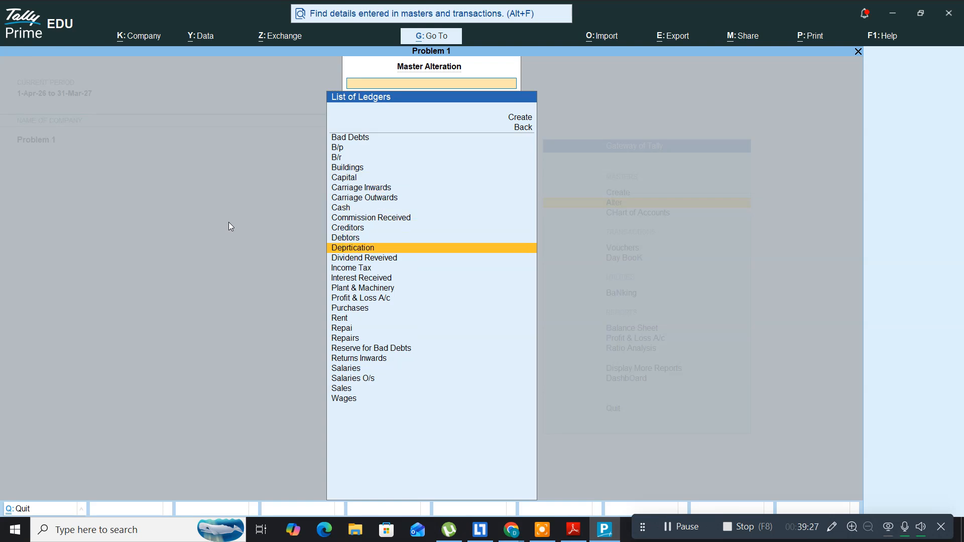
key(Down)
key(Down)
key(Down)
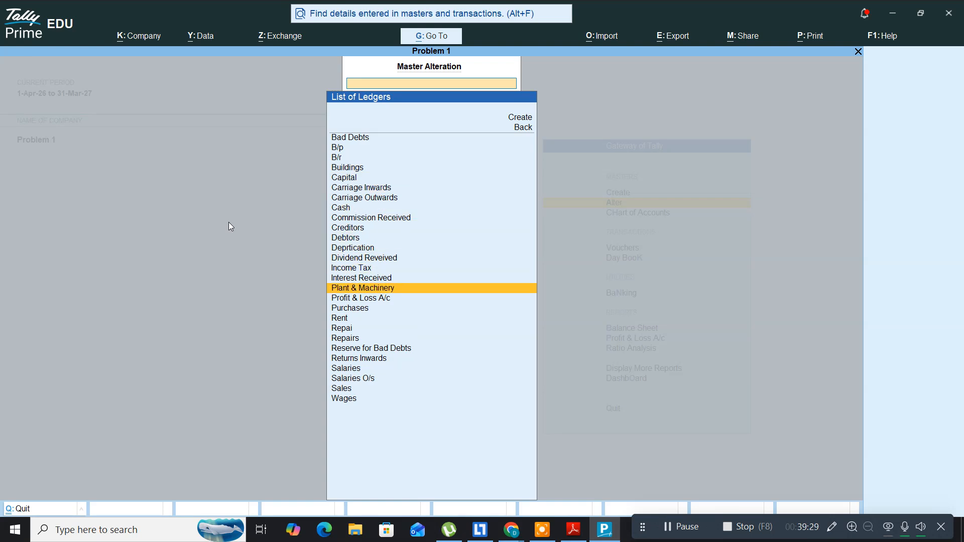
key(Down)
key(Down)
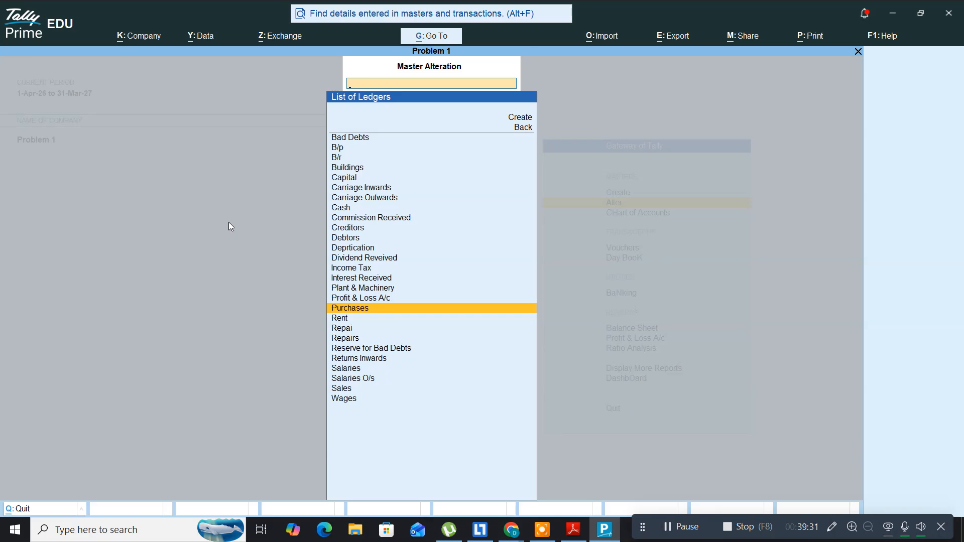
key(Down)
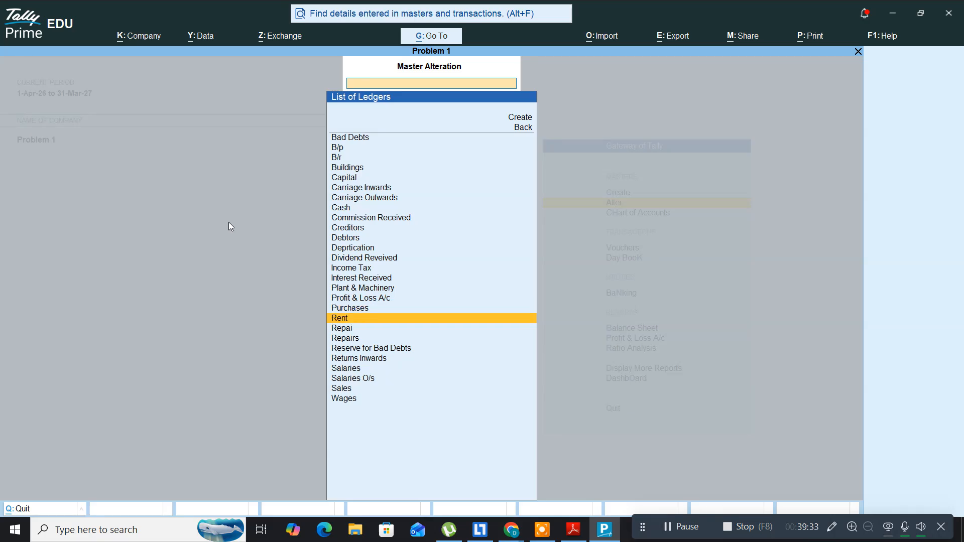
key(Down)
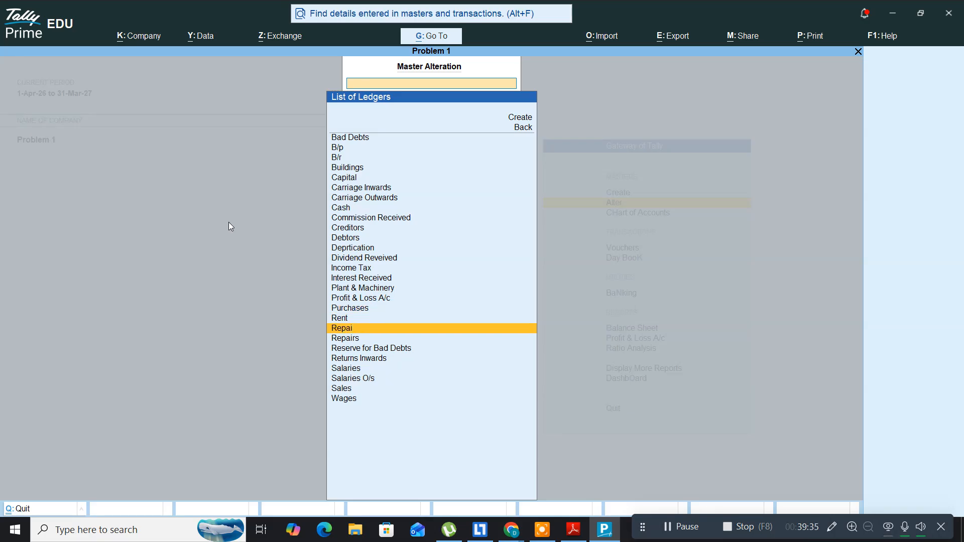
key(Return)
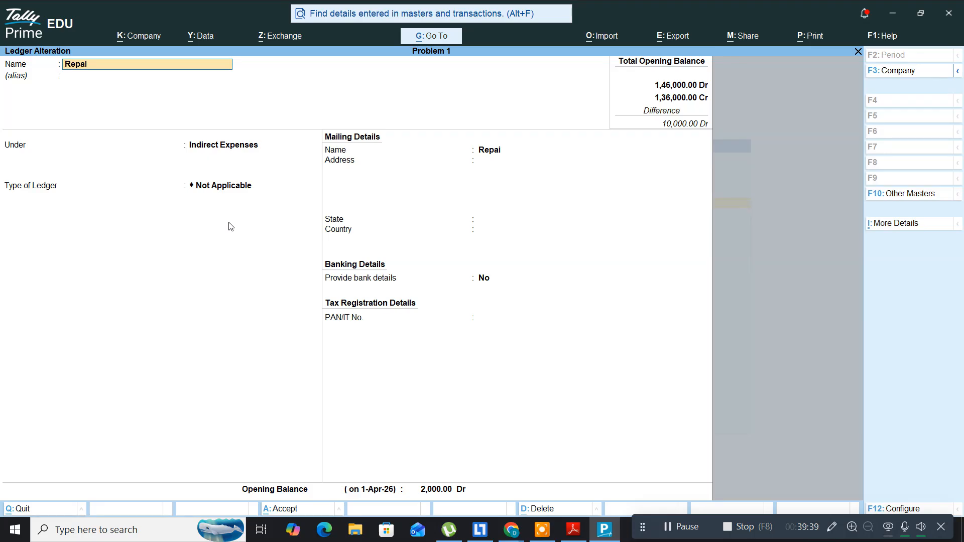
key(alt)
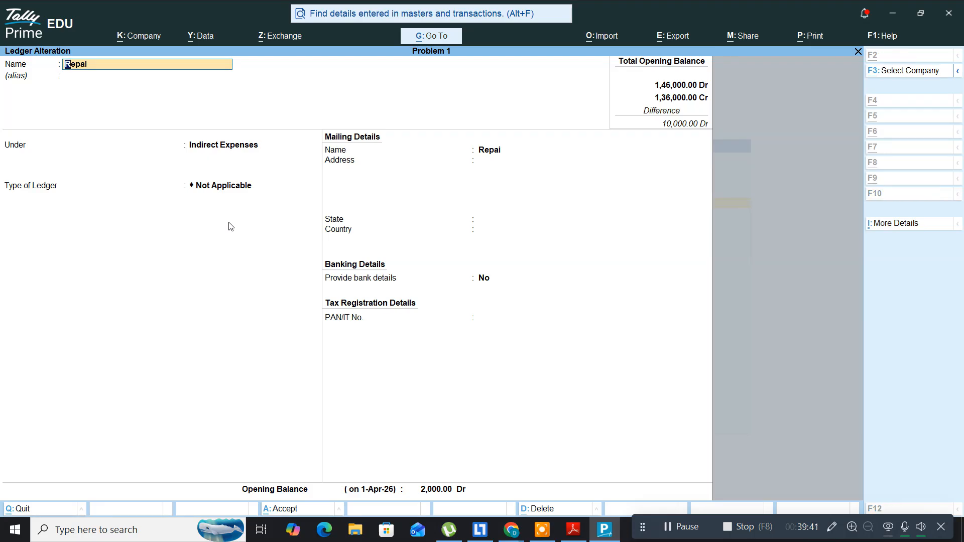
key(alt+d)
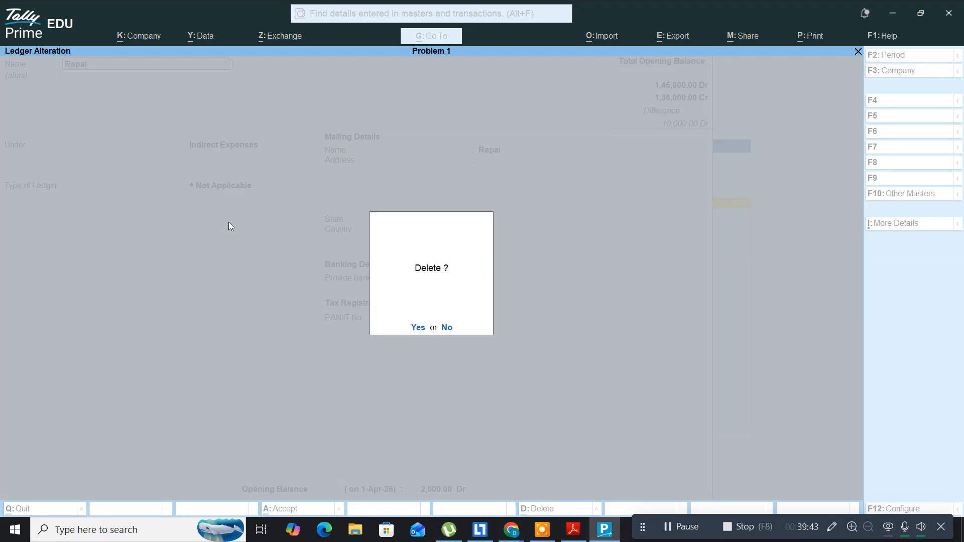
key(Escape)
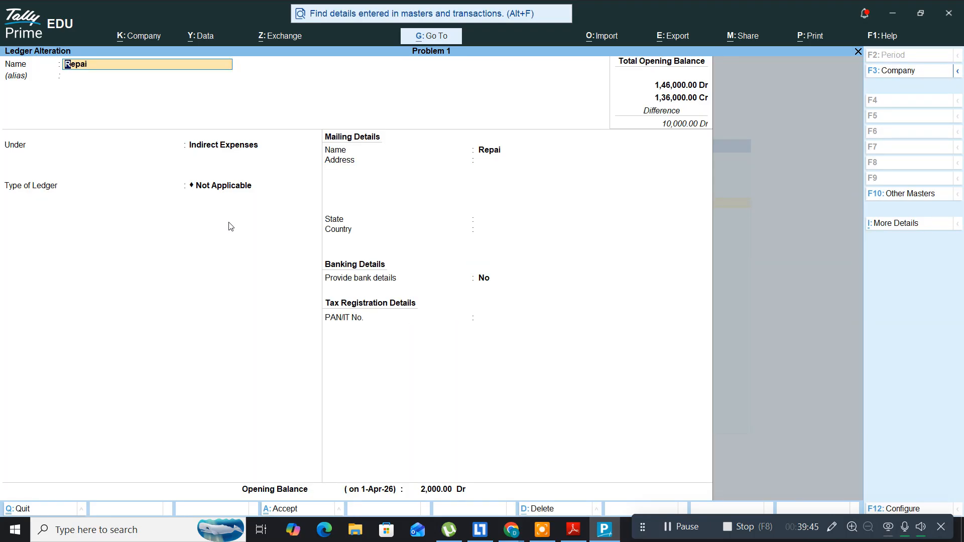
Step: Clear the Repai ledger's name, quit the form without saving and return to the Gateway of Tally
key(BackSpace)
key(BackSpace)
key(BackSpace)
key(BackSpace)
key(BackSpace)
key(Escape)
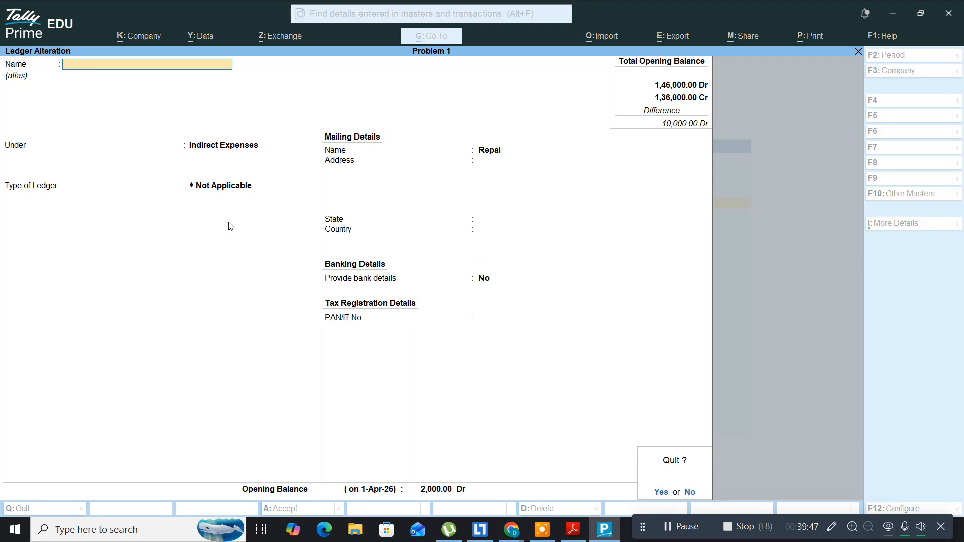
key(y)
key(Escape)
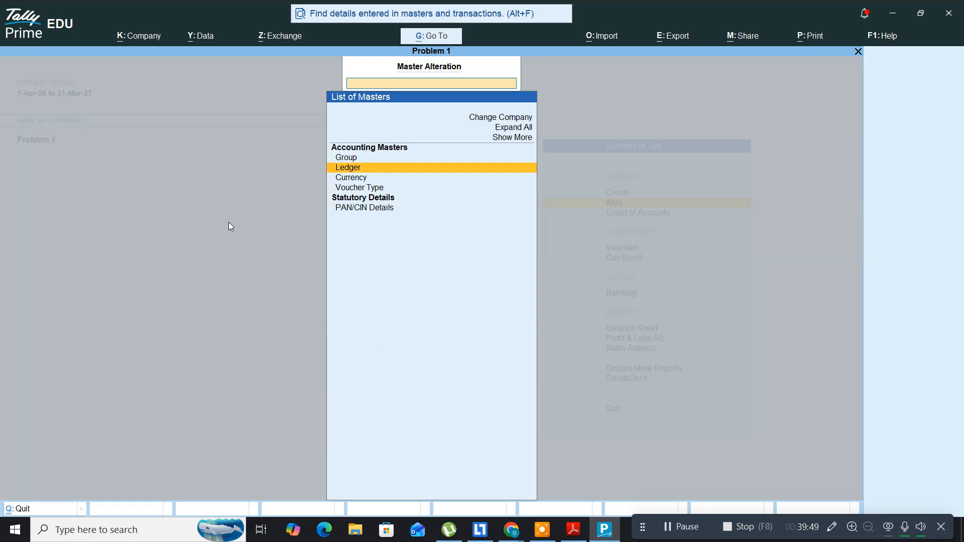
key(Escape)
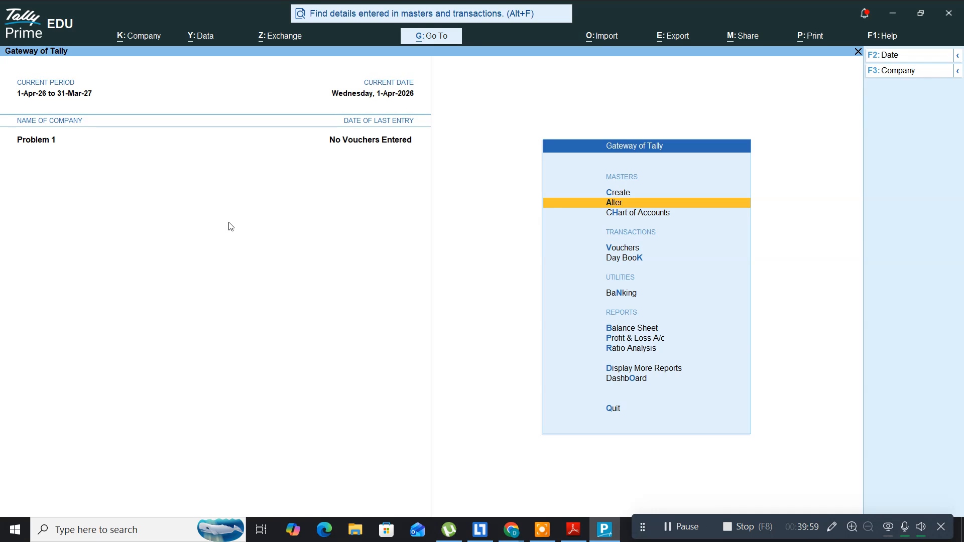
Step: Switch to tally9.pdf in Adobe Reader and close it
key(alt+Tab)
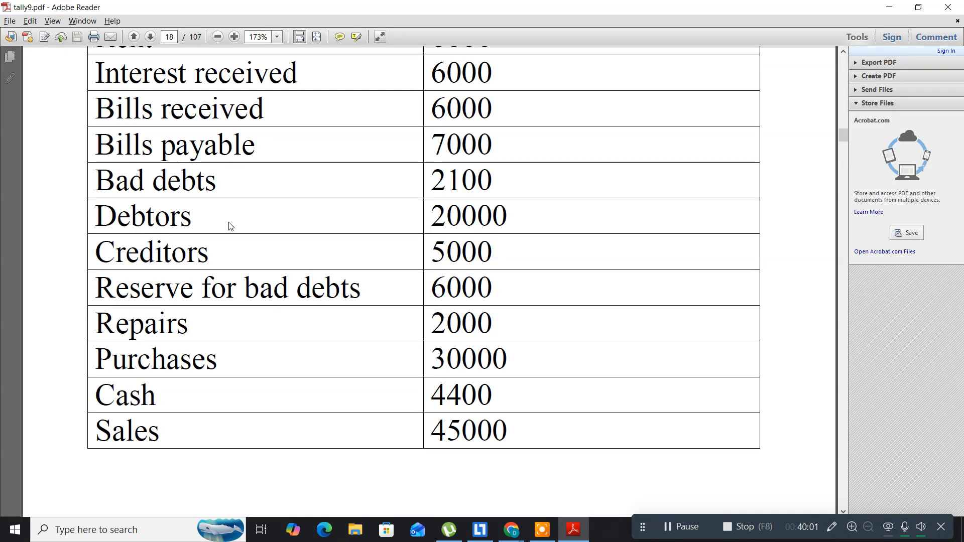
click(948, 7)
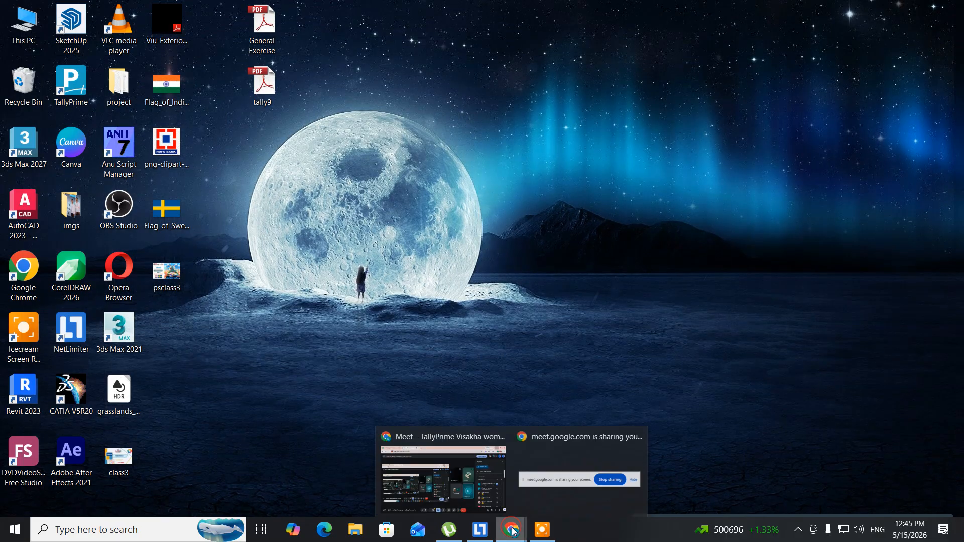
Step: Switch to the Google Meet call in Chrome, close the participants list and leave the call
mouse_move(511, 528)
click(426, 470)
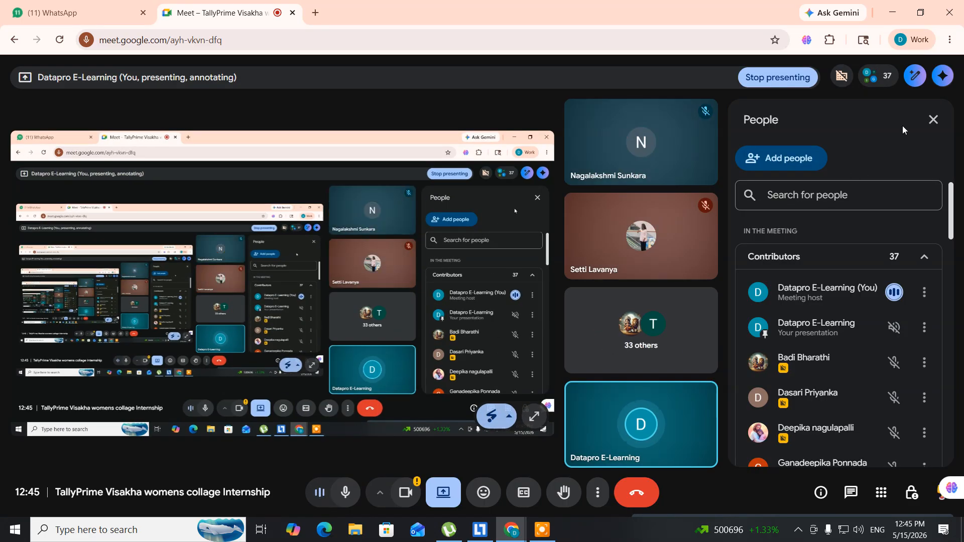
click(934, 120)
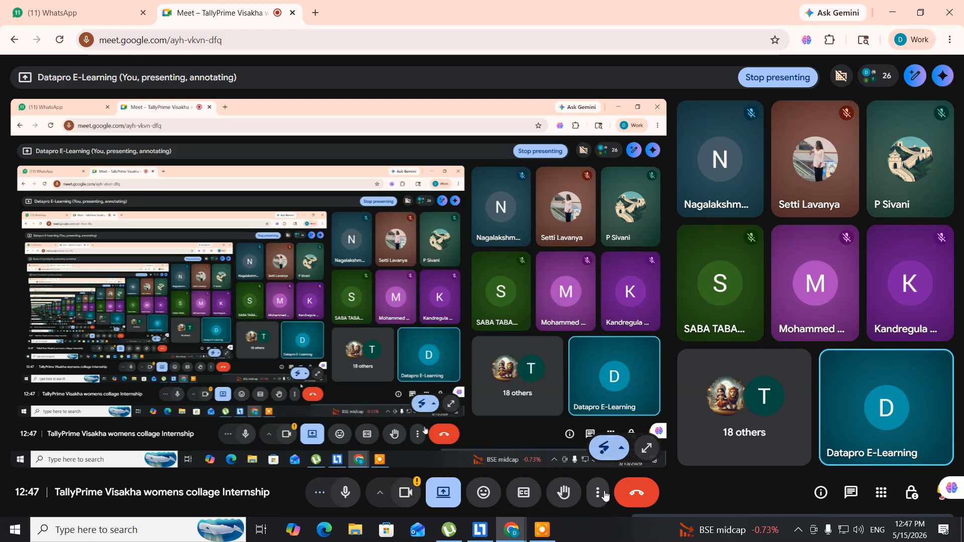
click(636, 494)
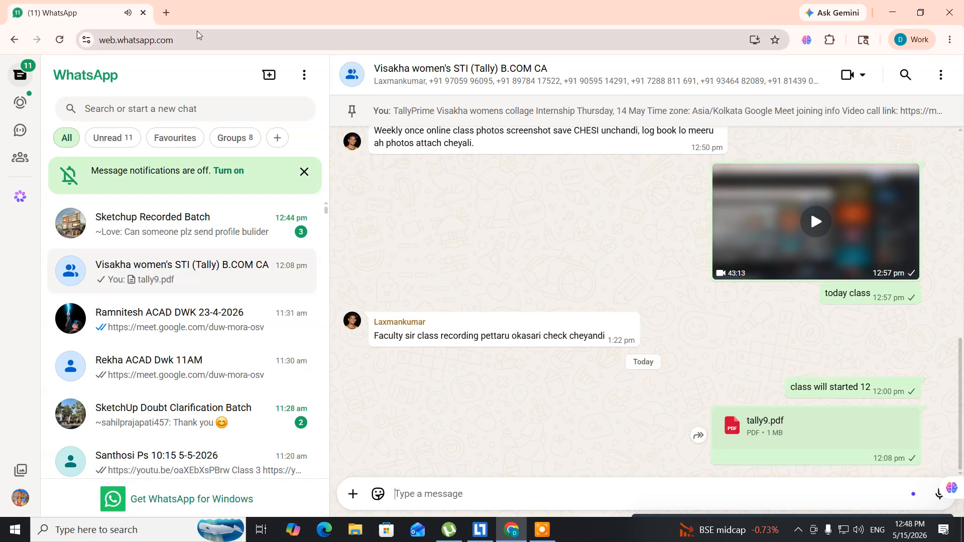
Step: Open Gmail in a new tab, review the 'datapro short term' meeting notes e-mail down to its attachments, and close Chrome
click(166, 13)
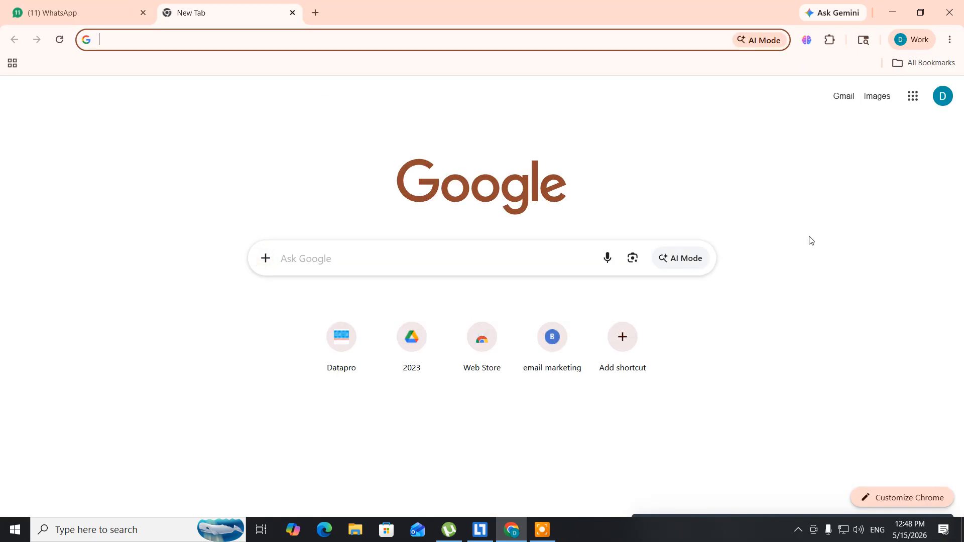
click(832, 98)
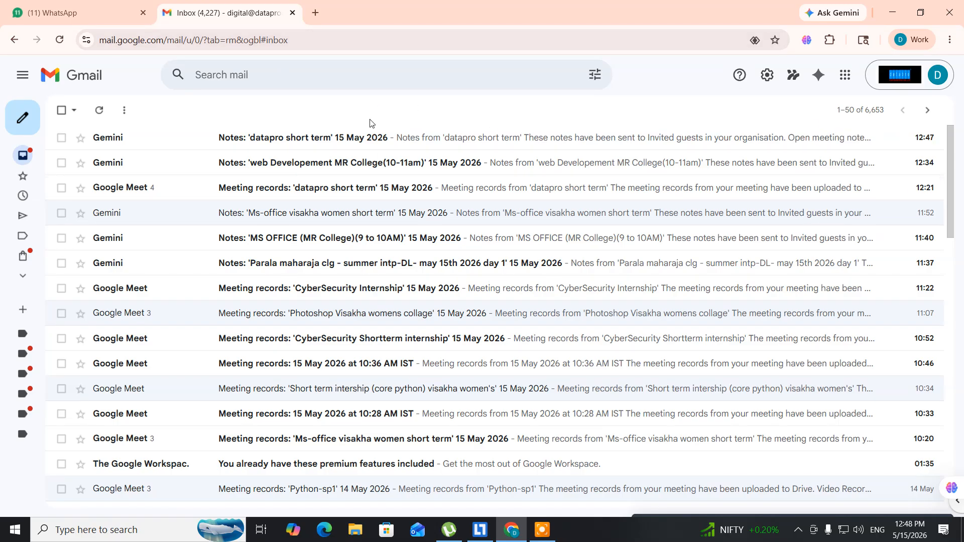
click(355, 146)
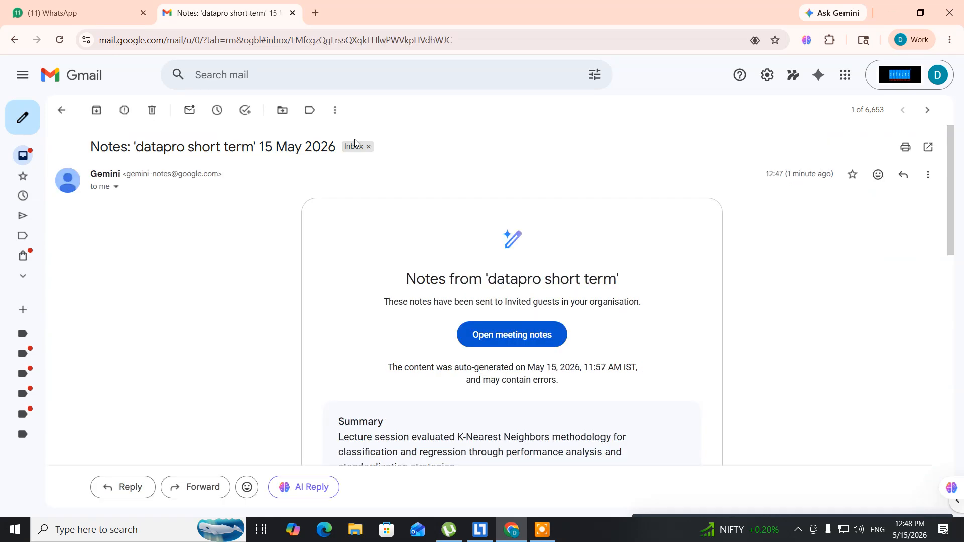
scroll(355, 143, down, 6)
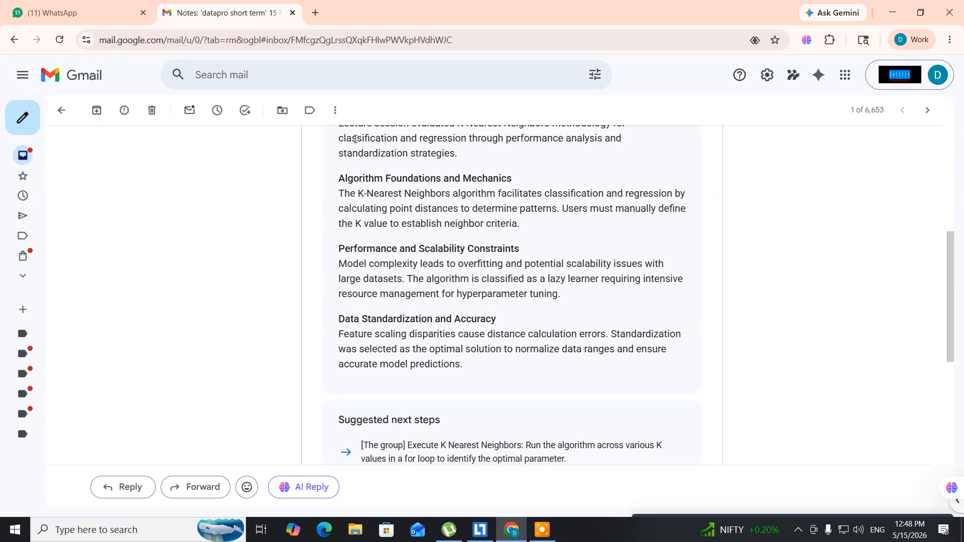
scroll(355, 139, down, 8)
scroll(355, 143, up, 3)
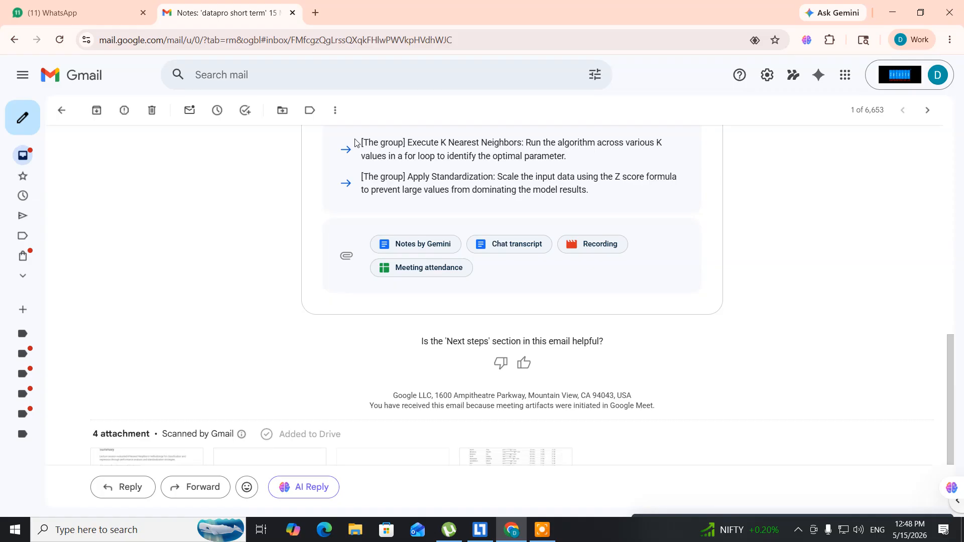
scroll(354, 143, down, 3)
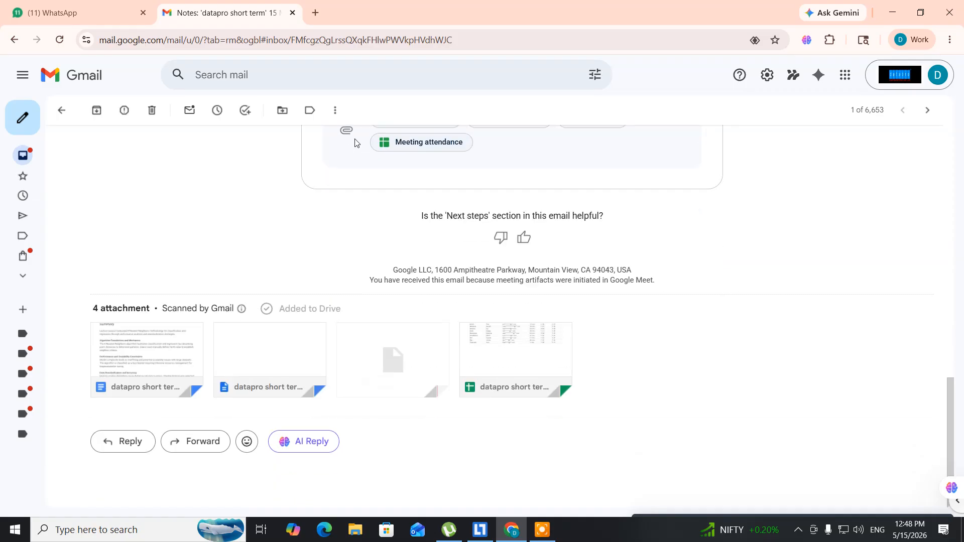
scroll(355, 143, up, 5)
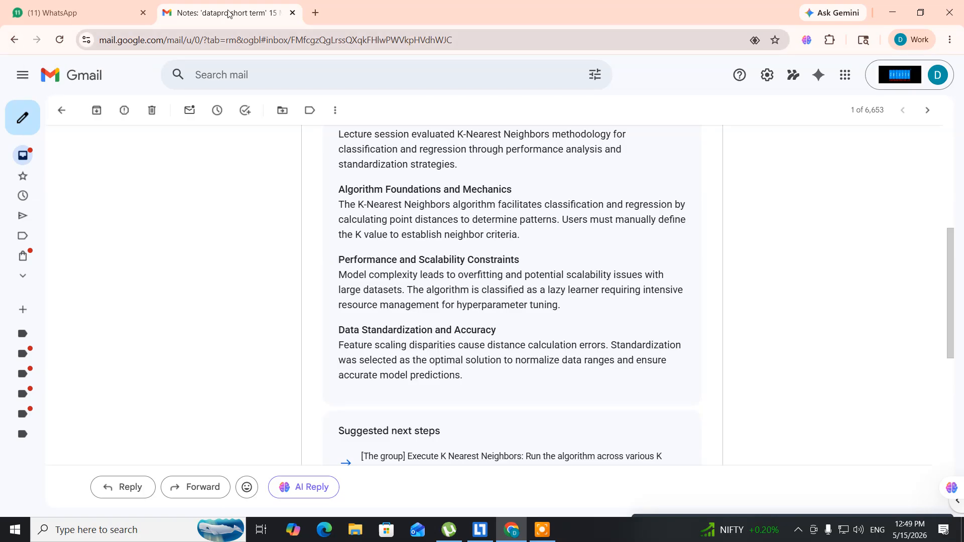
click(292, 12)
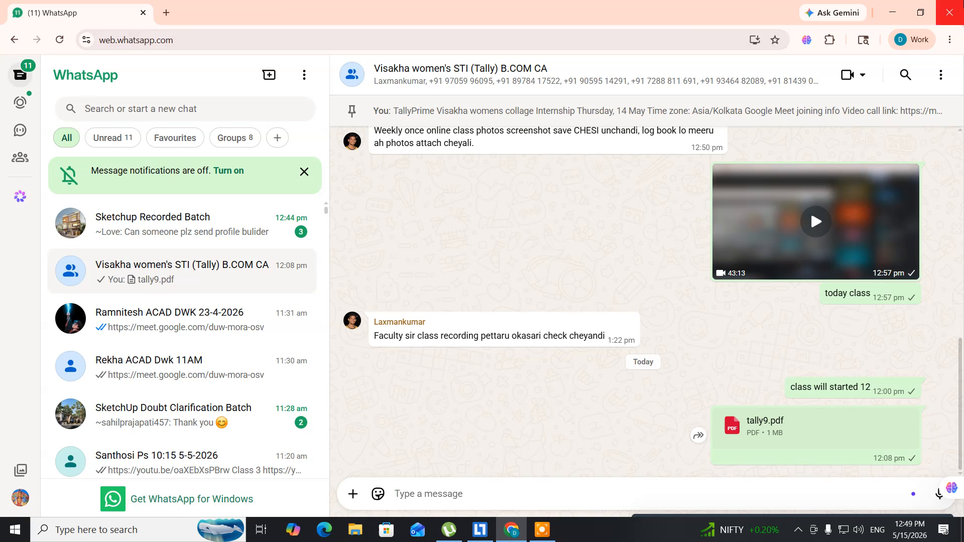
click(948, 12)
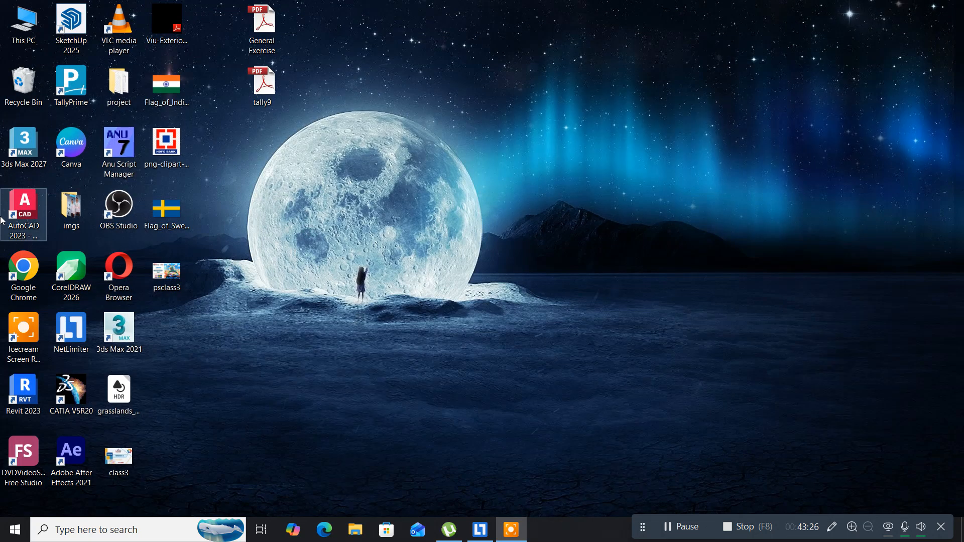
Step: Reopen Chrome with the dataproonline.in profile
double_click(14, 280)
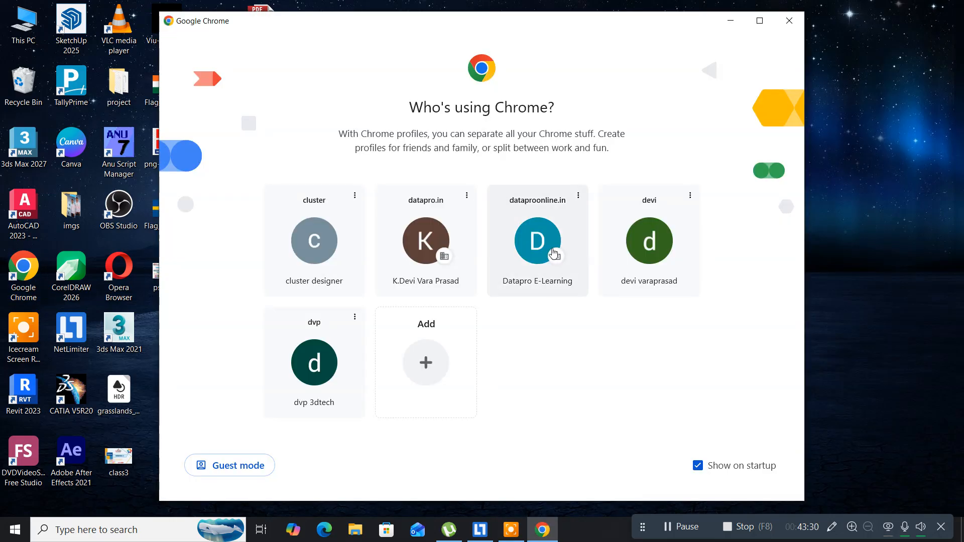
click(530, 242)
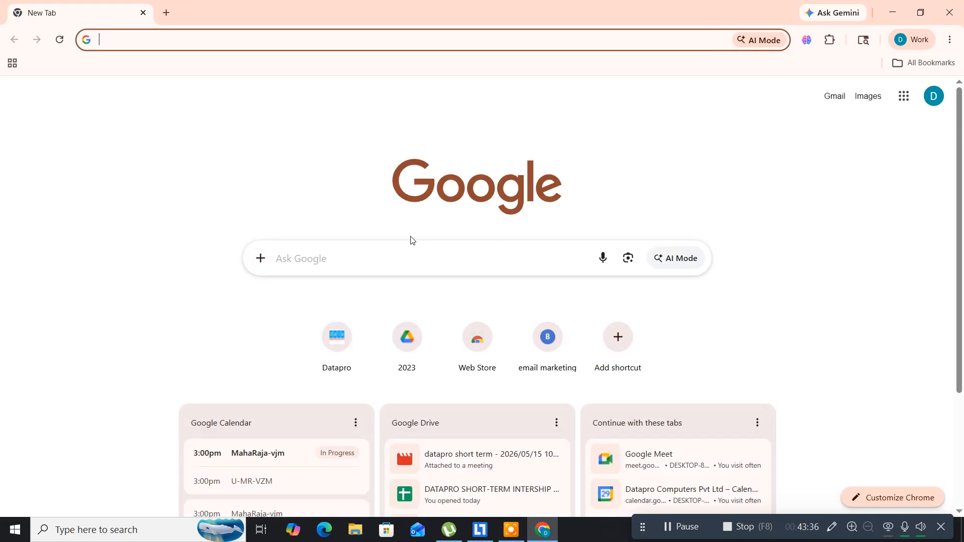
Step: View the Datapro website from its shortcut, return to the start page and open the Google Sheets file list
click(330, 350)
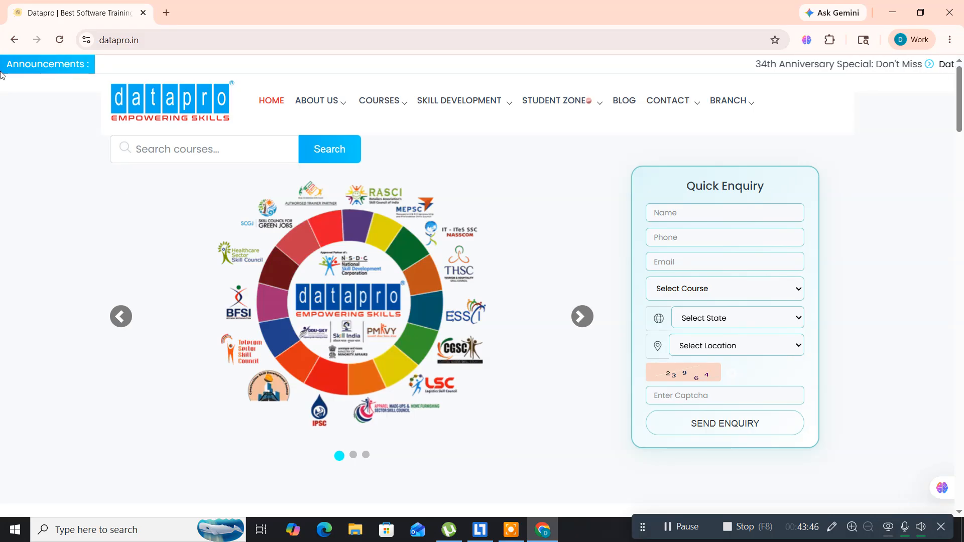
click(14, 39)
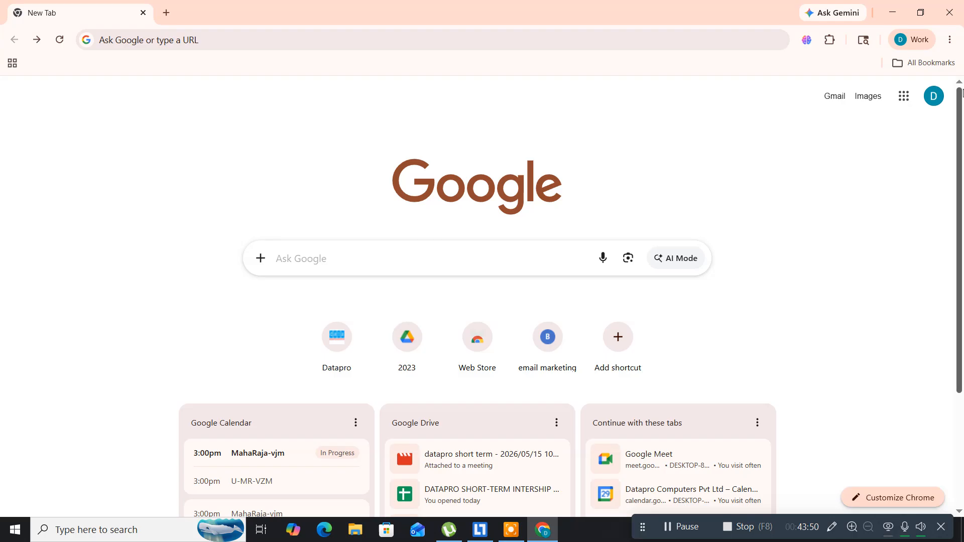
click(903, 101)
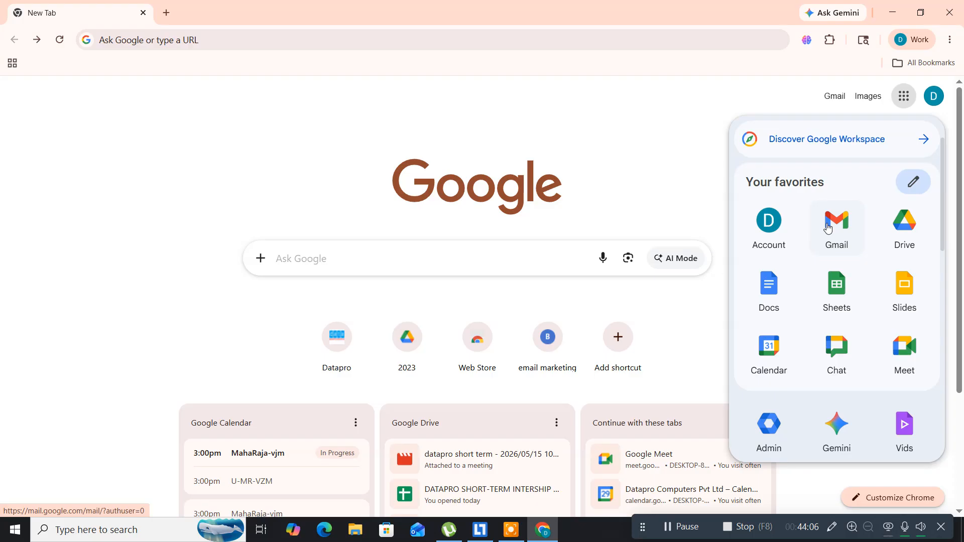
click(834, 296)
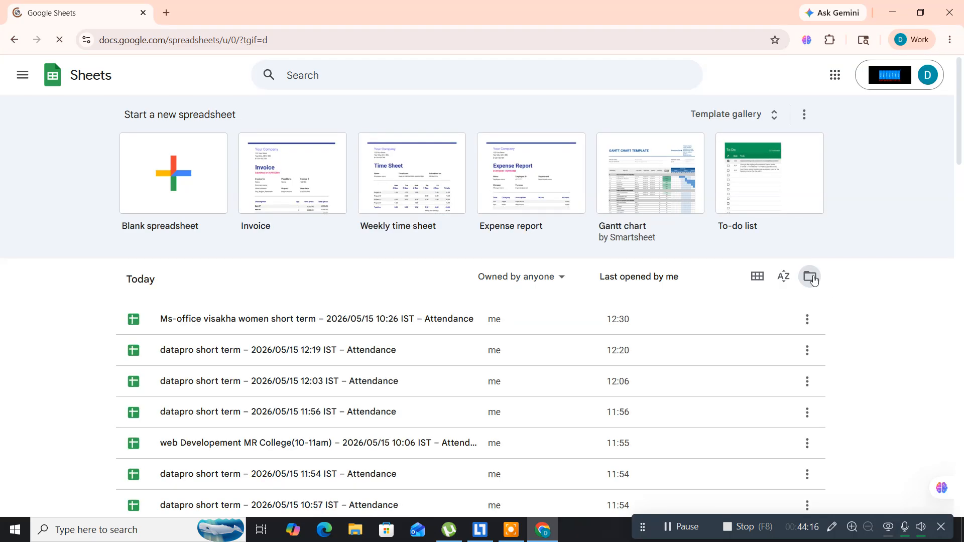
Step: Look through today's and yesterday's attendance reports in the Google Sheets file list
scroll(813, 280, down, 2)
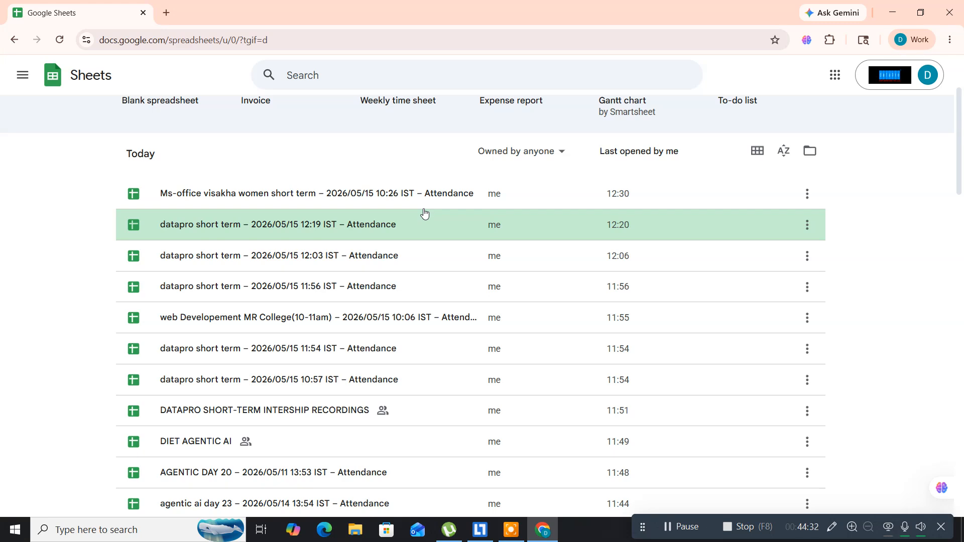
scroll(424, 213, down, 3)
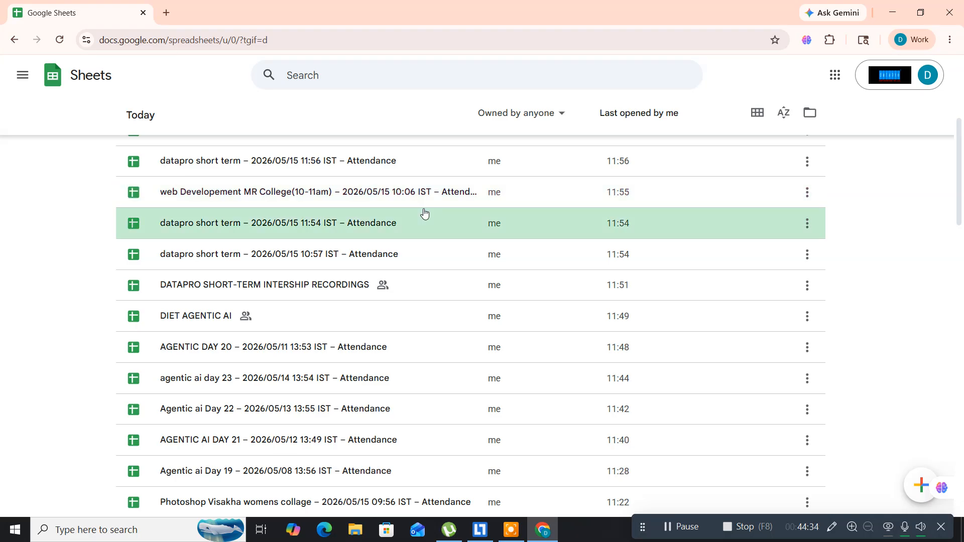
scroll(425, 214, down, 4)
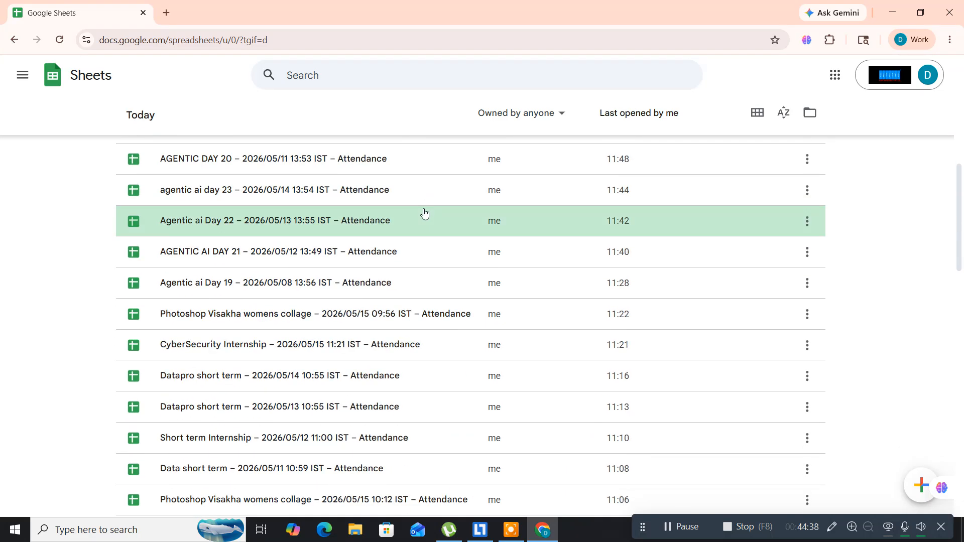
scroll(424, 214, down, 5)
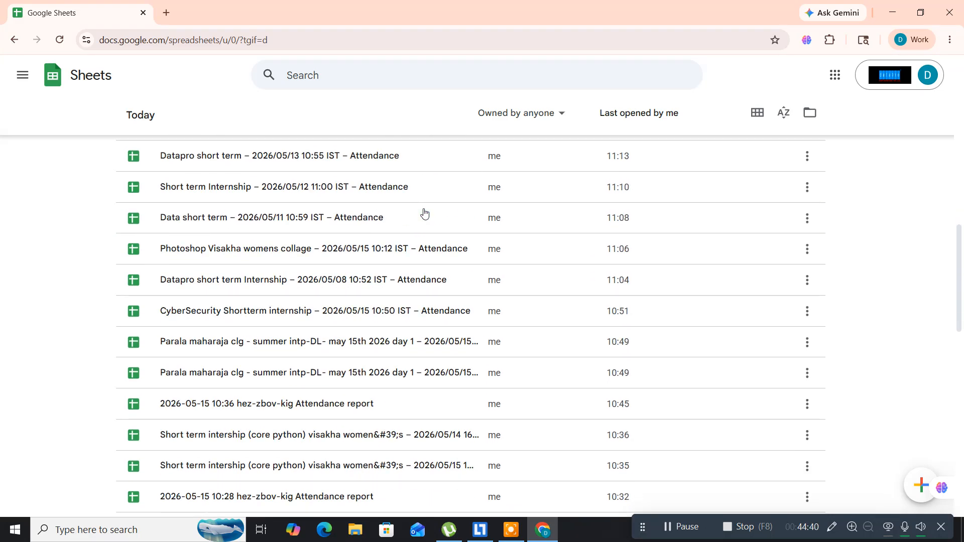
scroll(424, 213, down, 5)
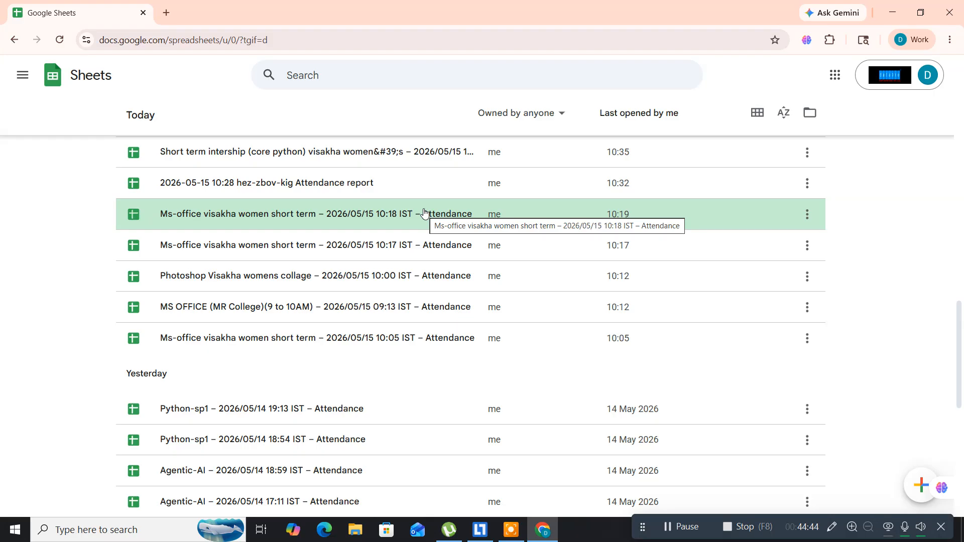
scroll(424, 214, down, 3)
scroll(424, 213, up, 10)
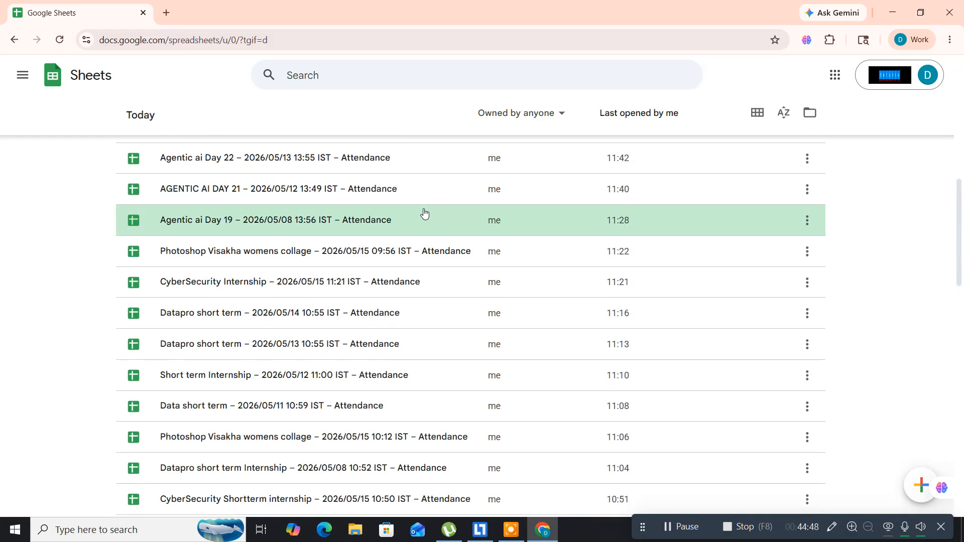
scroll(424, 213, down, 4)
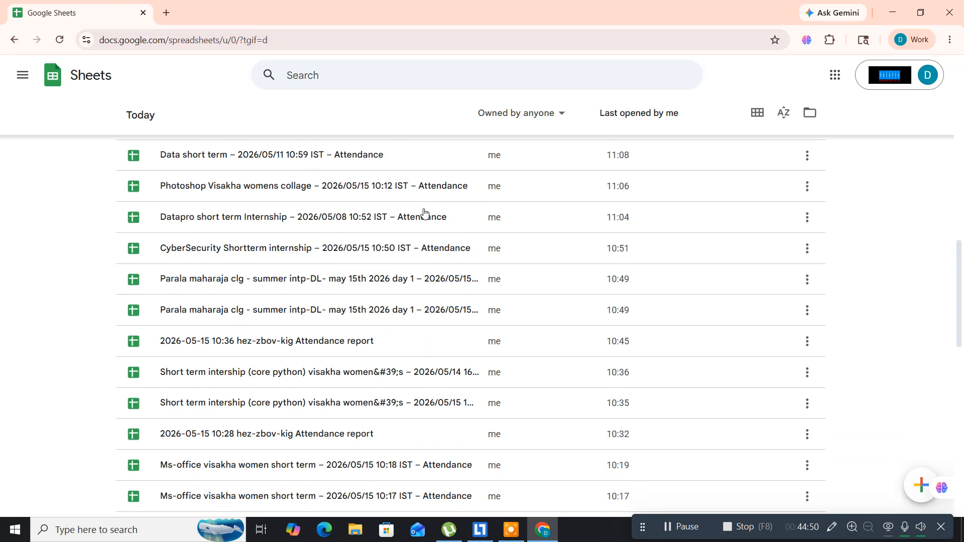
scroll(424, 214, down, 3)
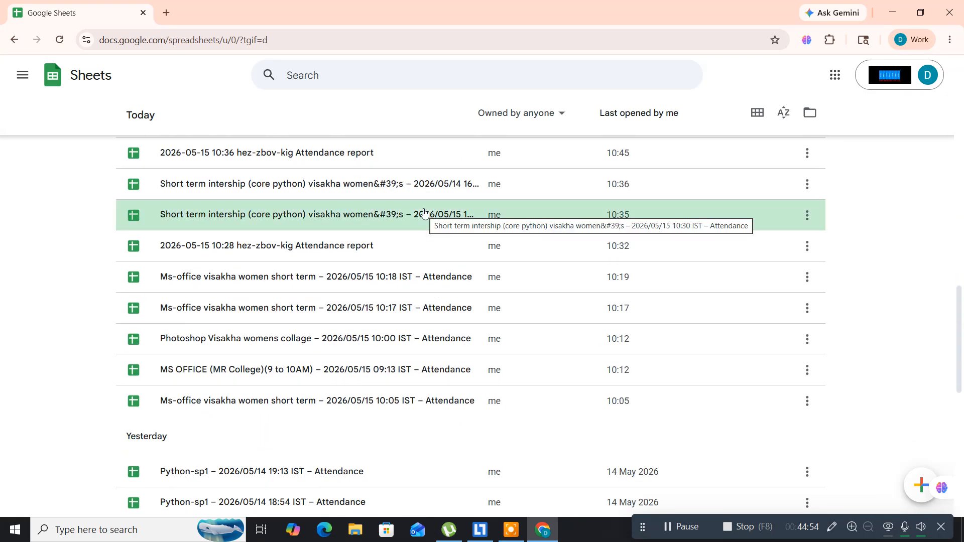
Step: Open the 'Photoshop Visakha womens collage – 2026/05/15 10:00 IST – Attendance' spreadsheet, review its attendees and close Chrome
click(378, 341)
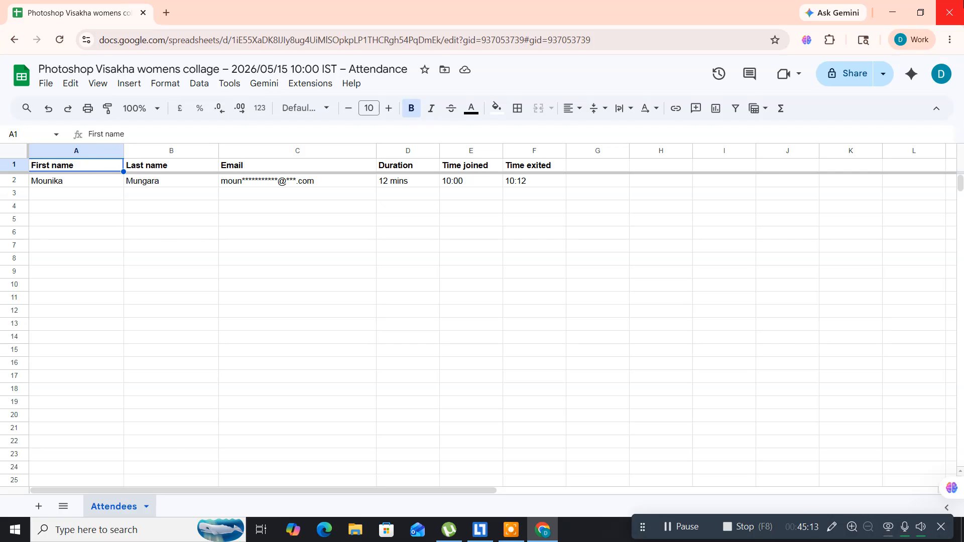
click(949, 12)
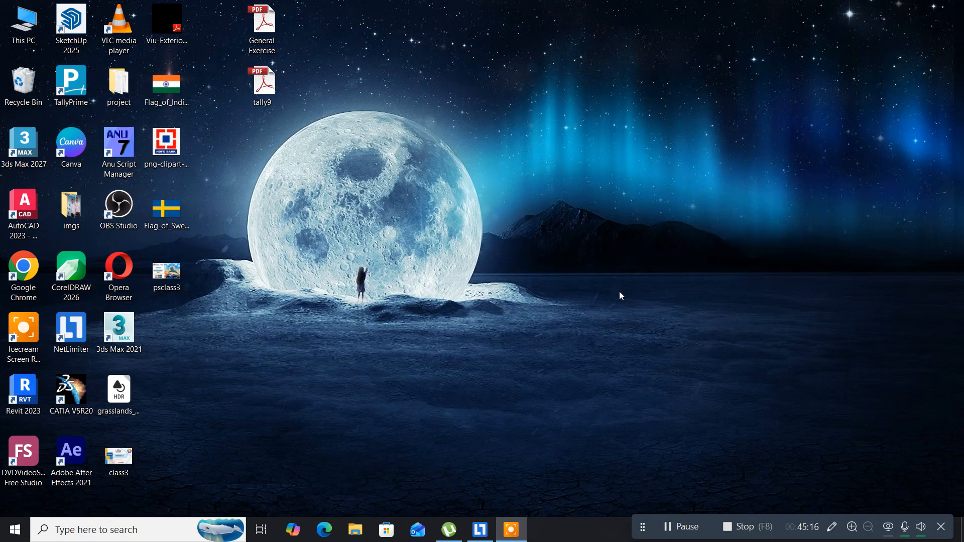